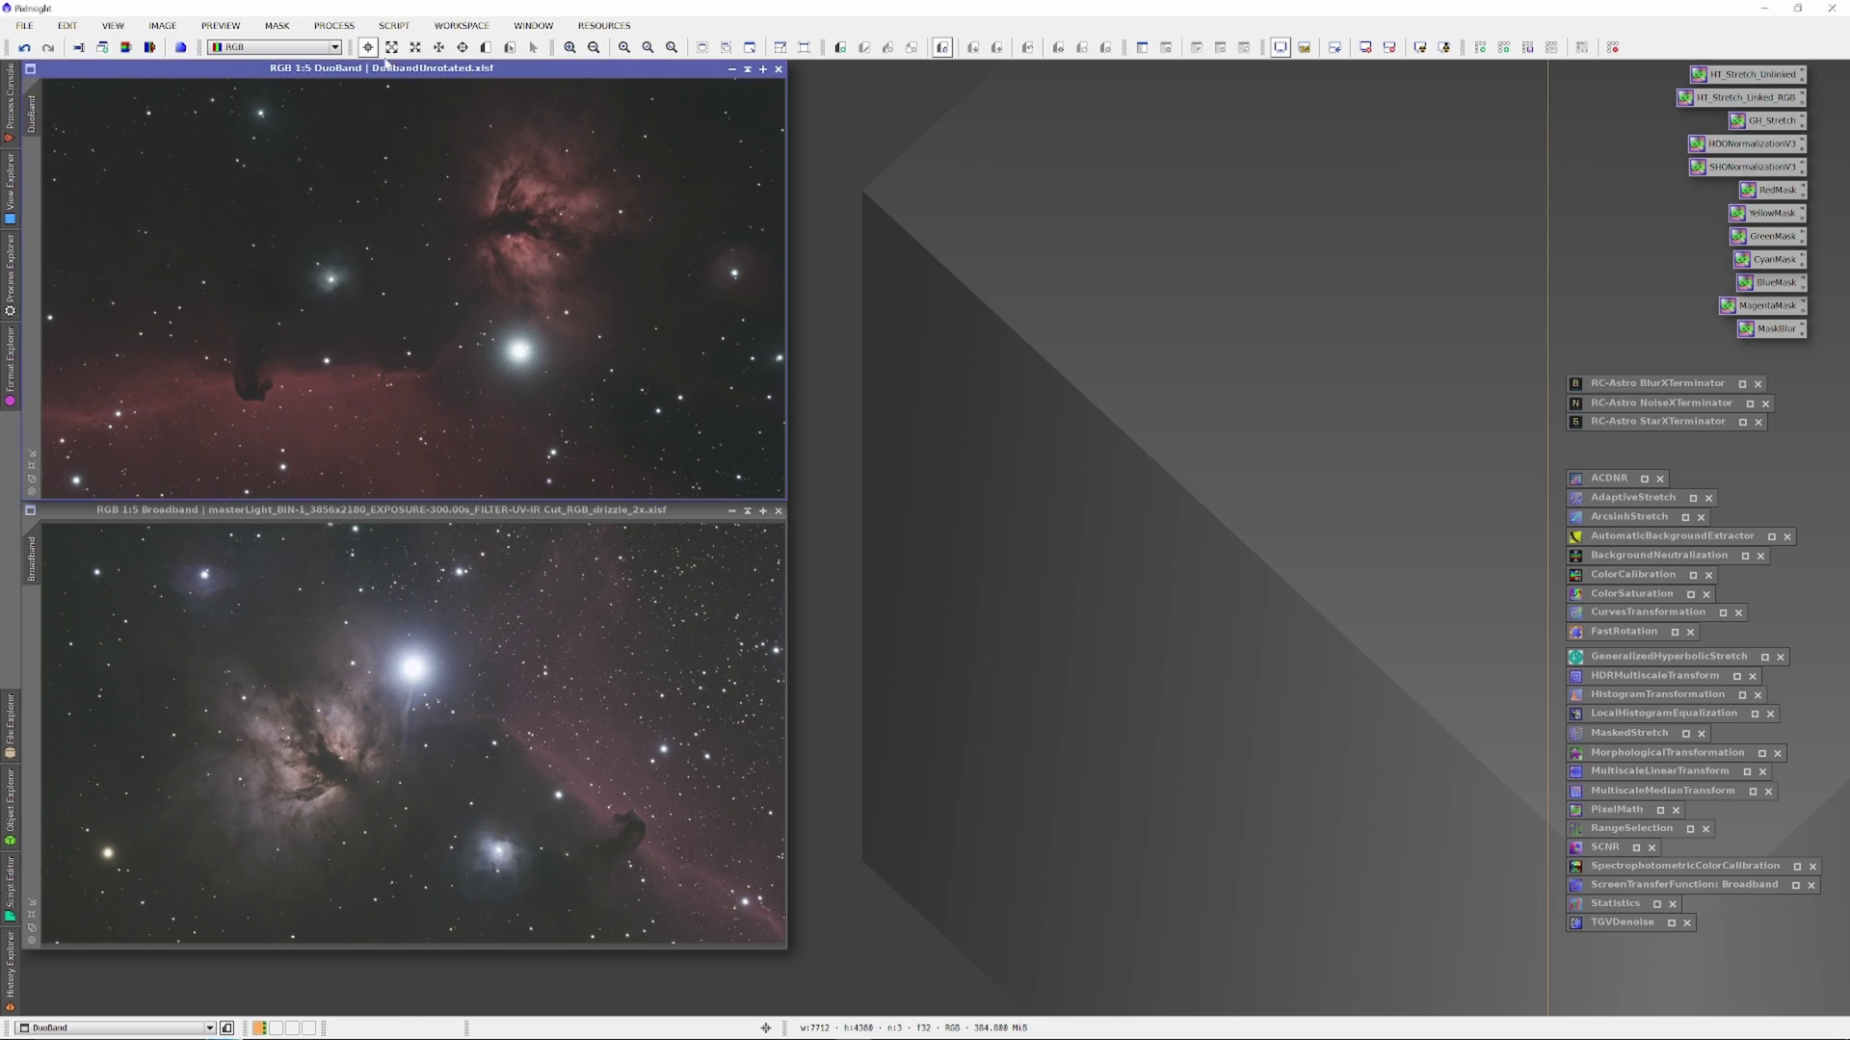
Rotate the DuoBand image 180° with FastRotation, accepting loss of its astrometric solution.
click(327, 27)
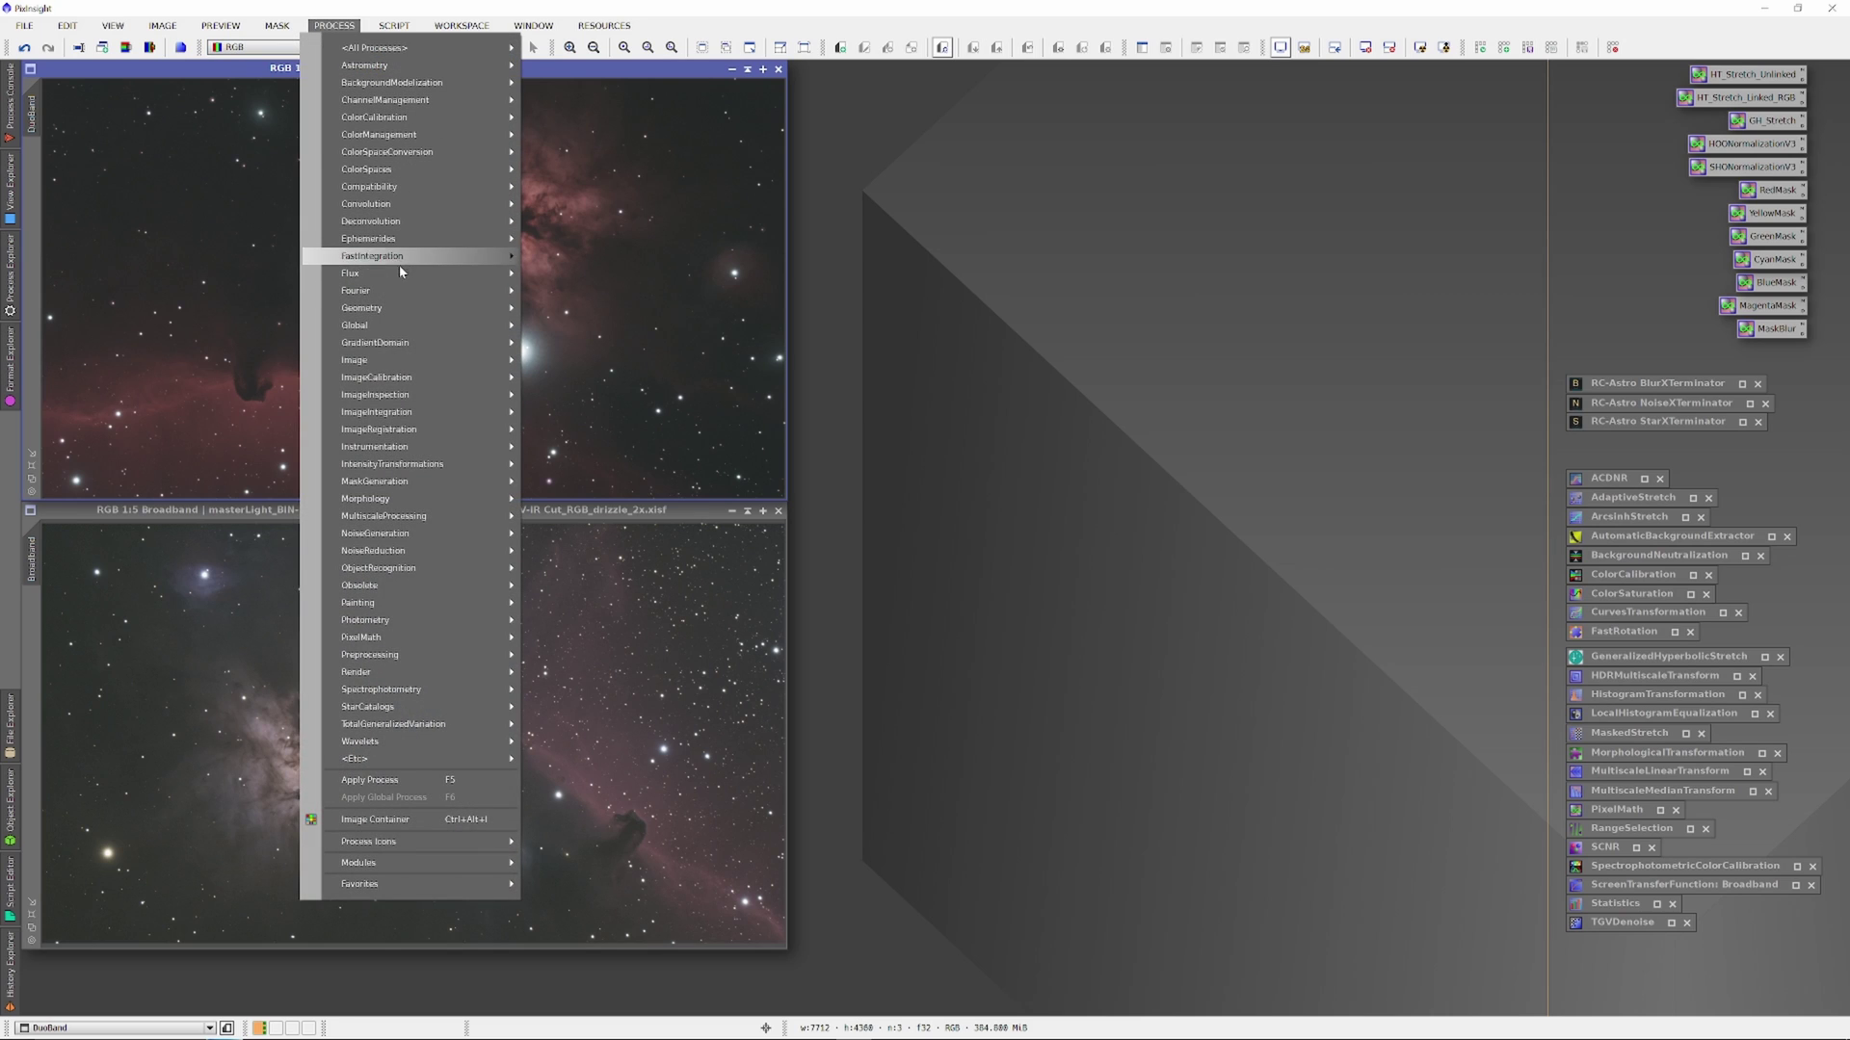
mouse_move(453, 308)
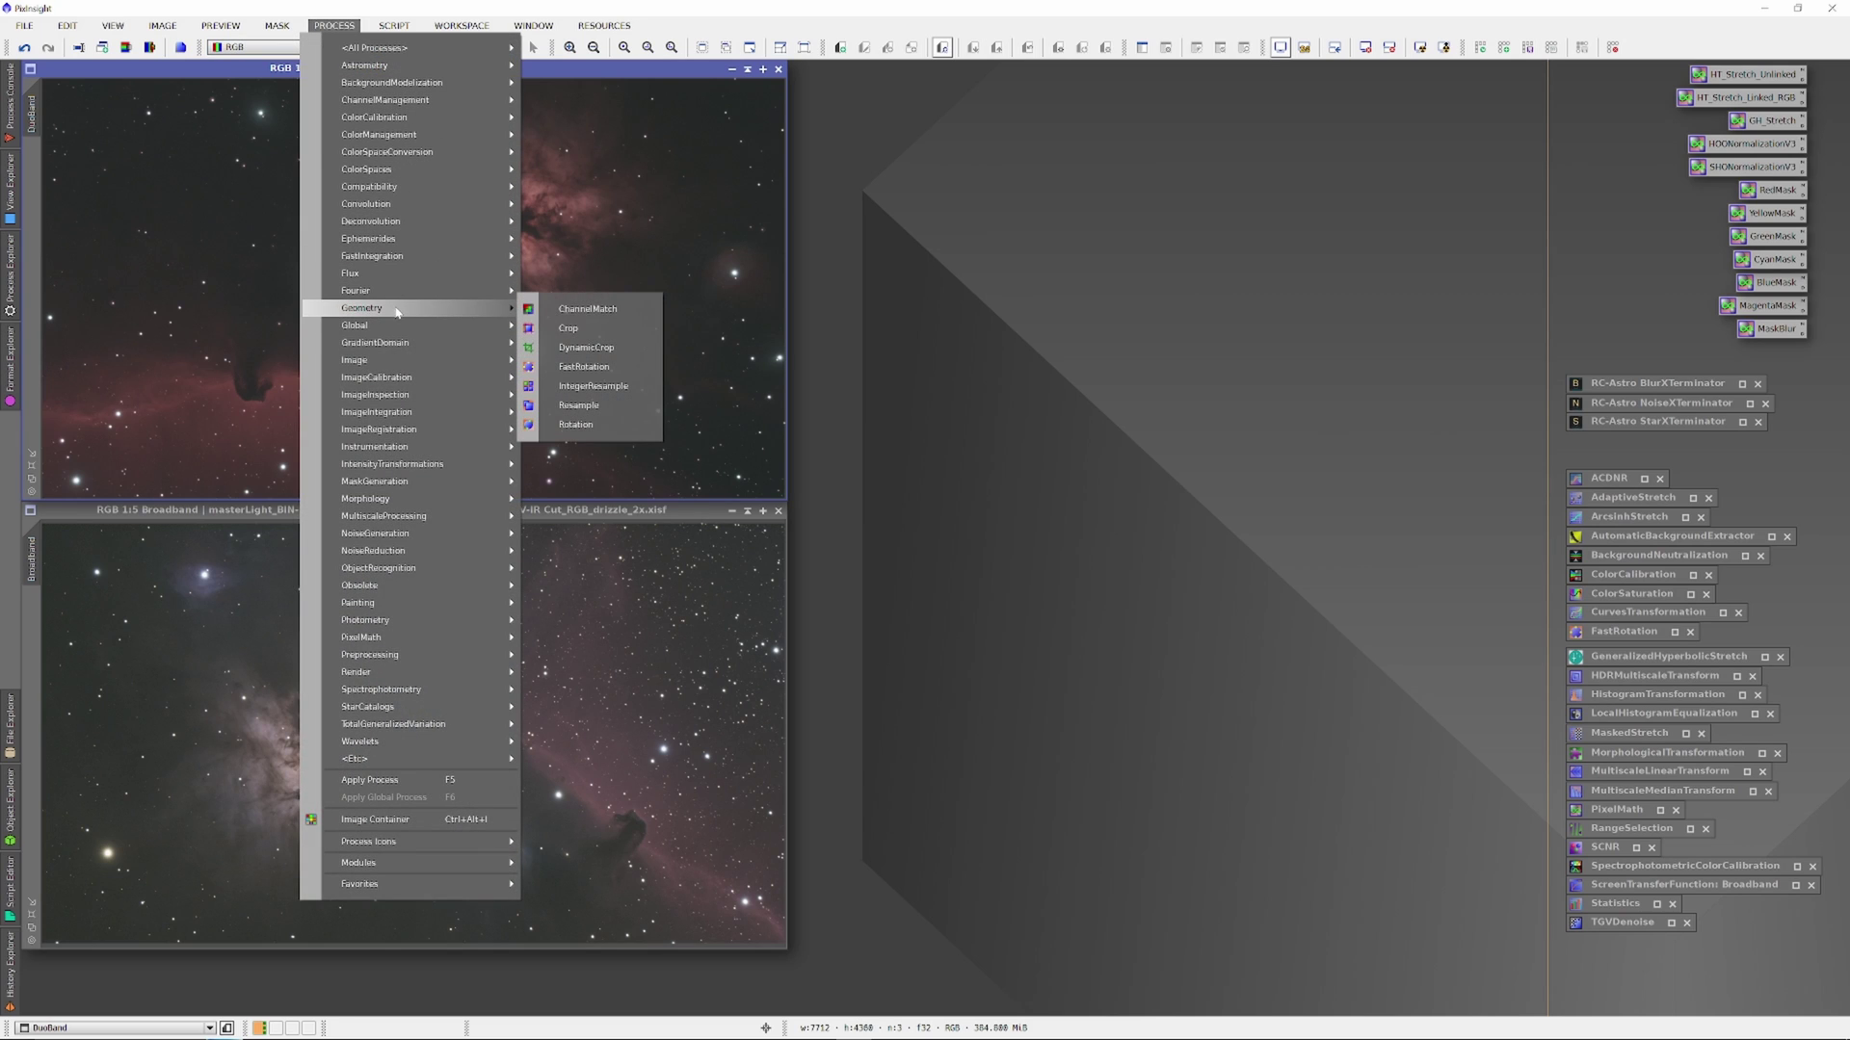
click(578, 366)
drag(898, 865, 761, 472)
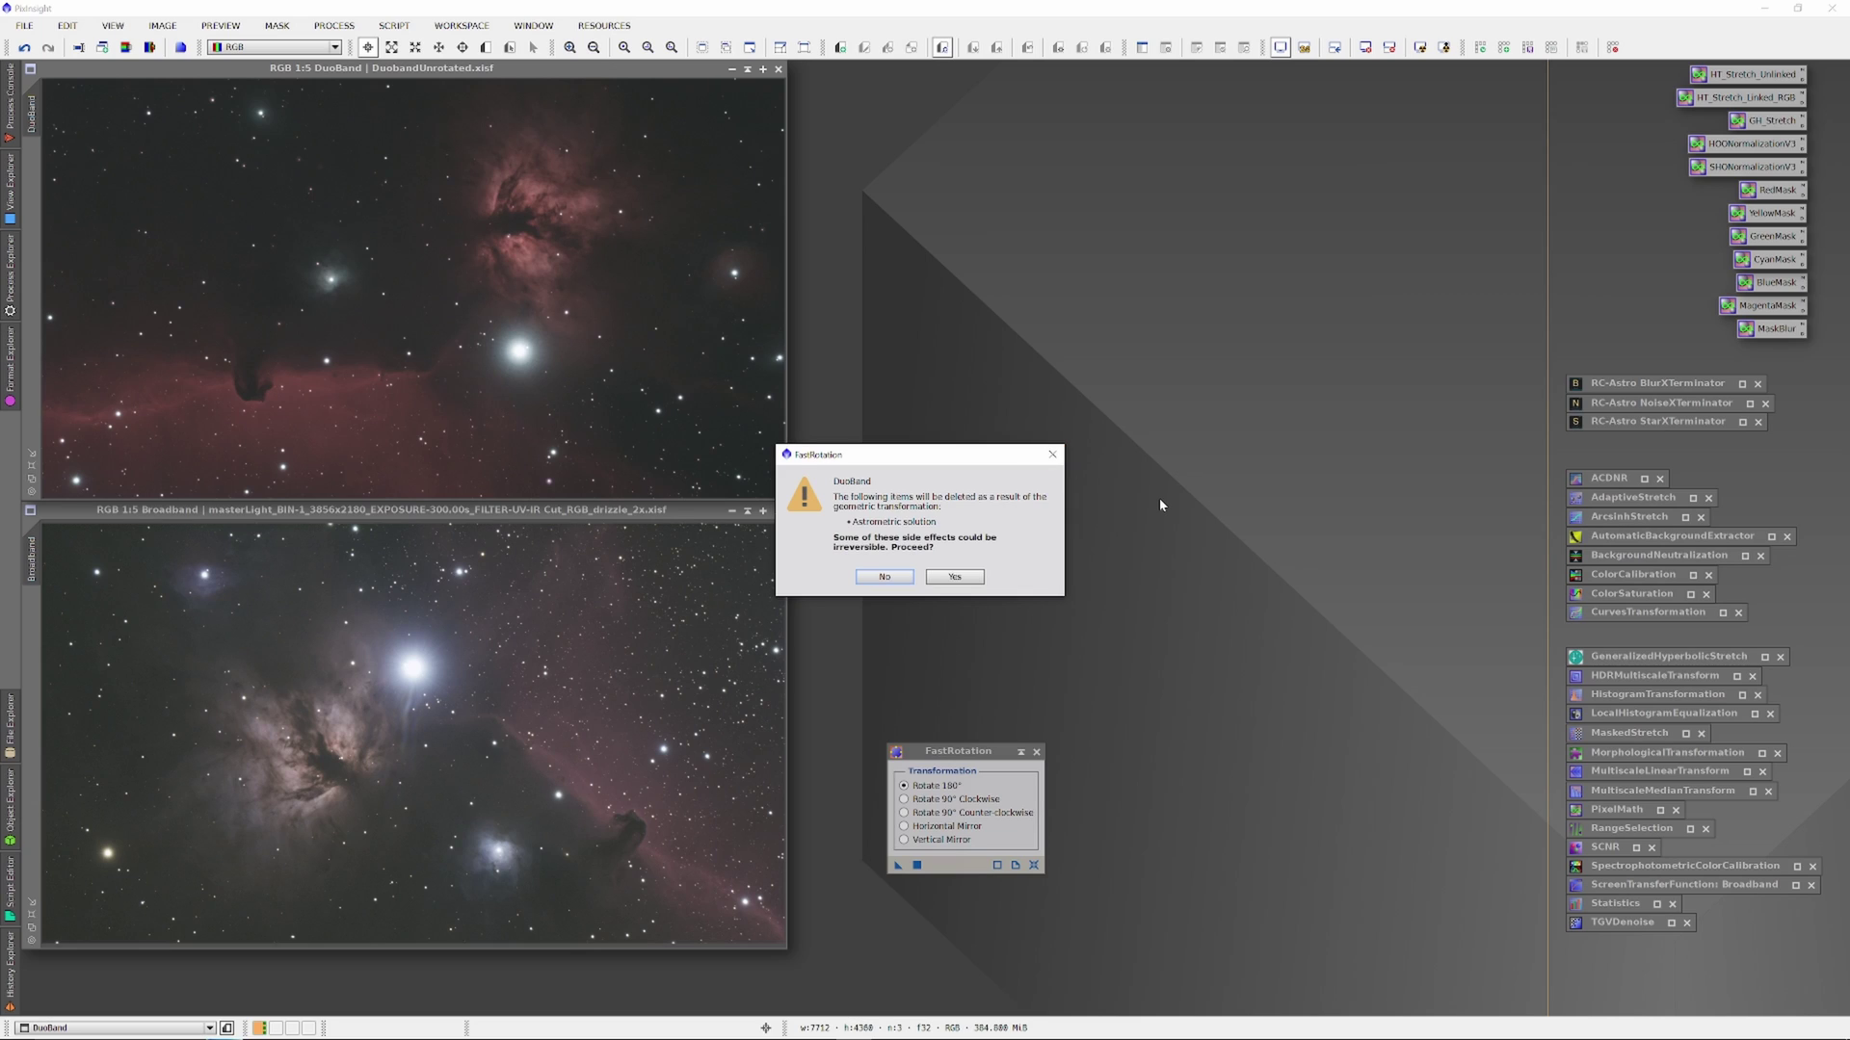
click(954, 576)
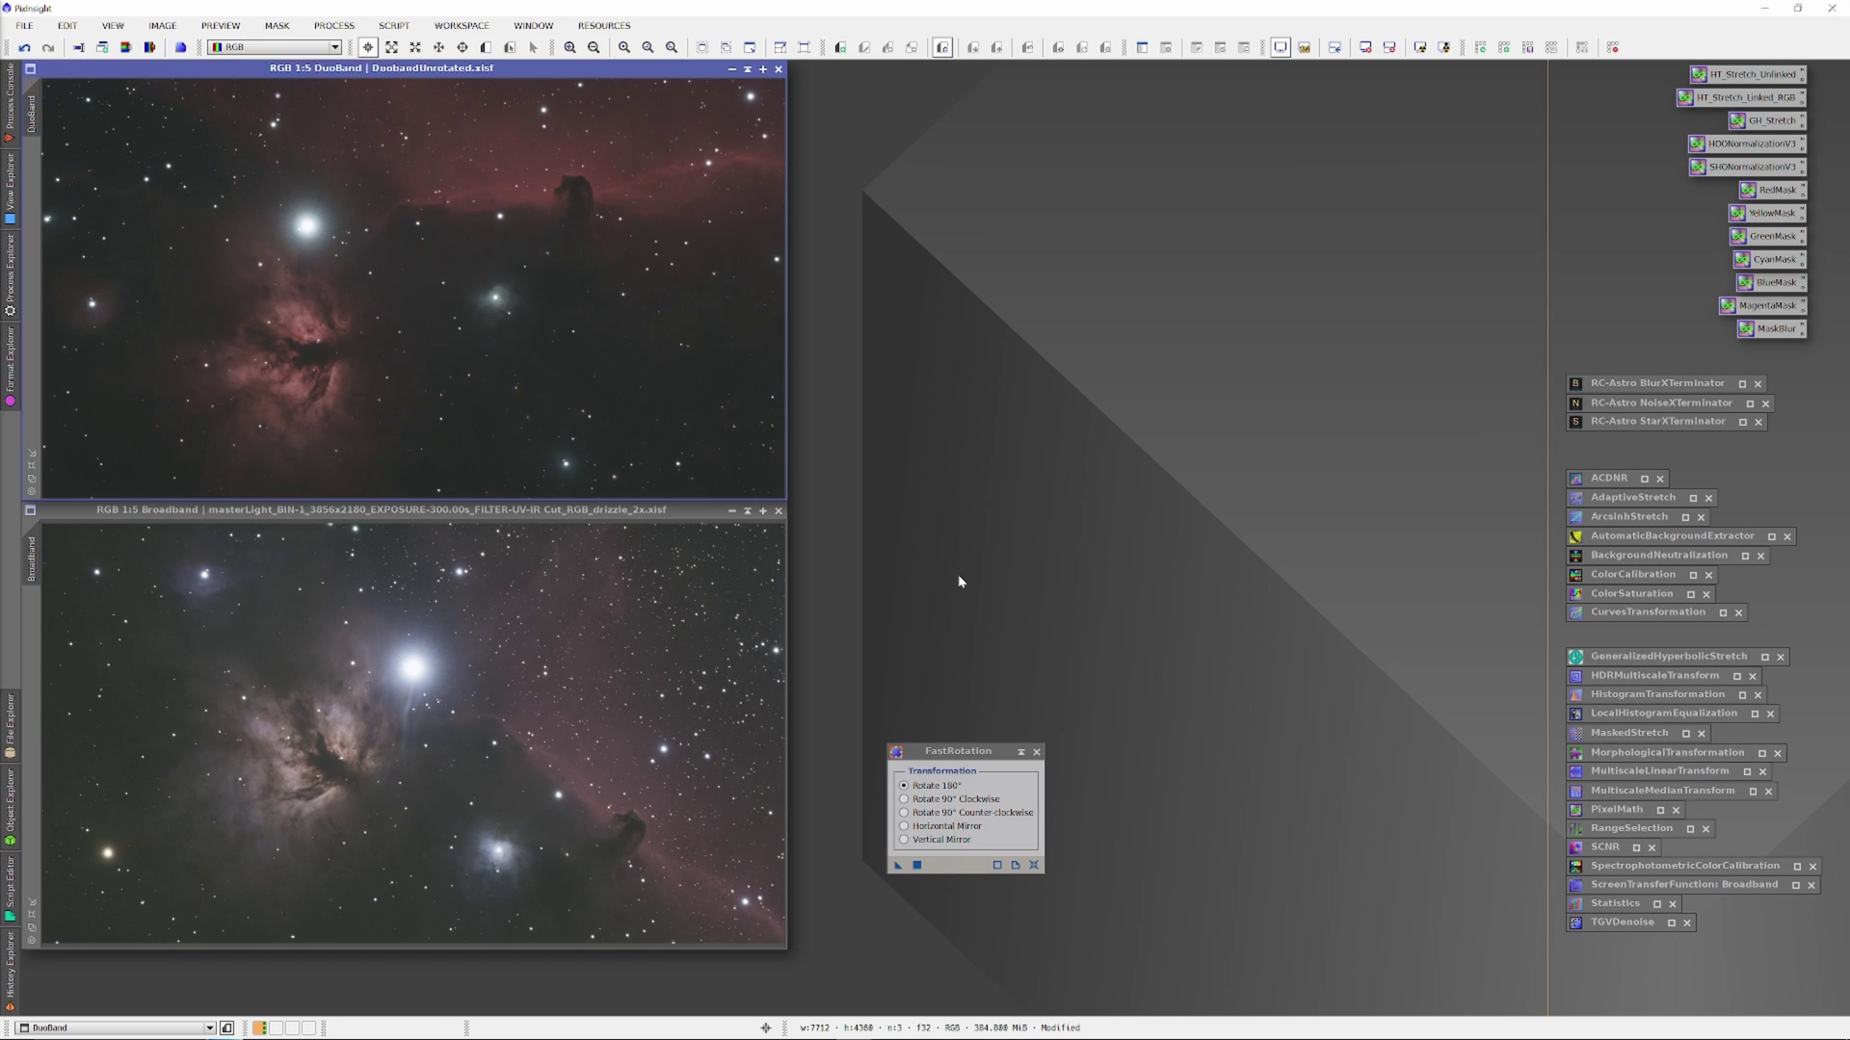
Replace FastRotation with DynamicAlignment, choosing Broadband as source and DuoBand as target.
click(1036, 752)
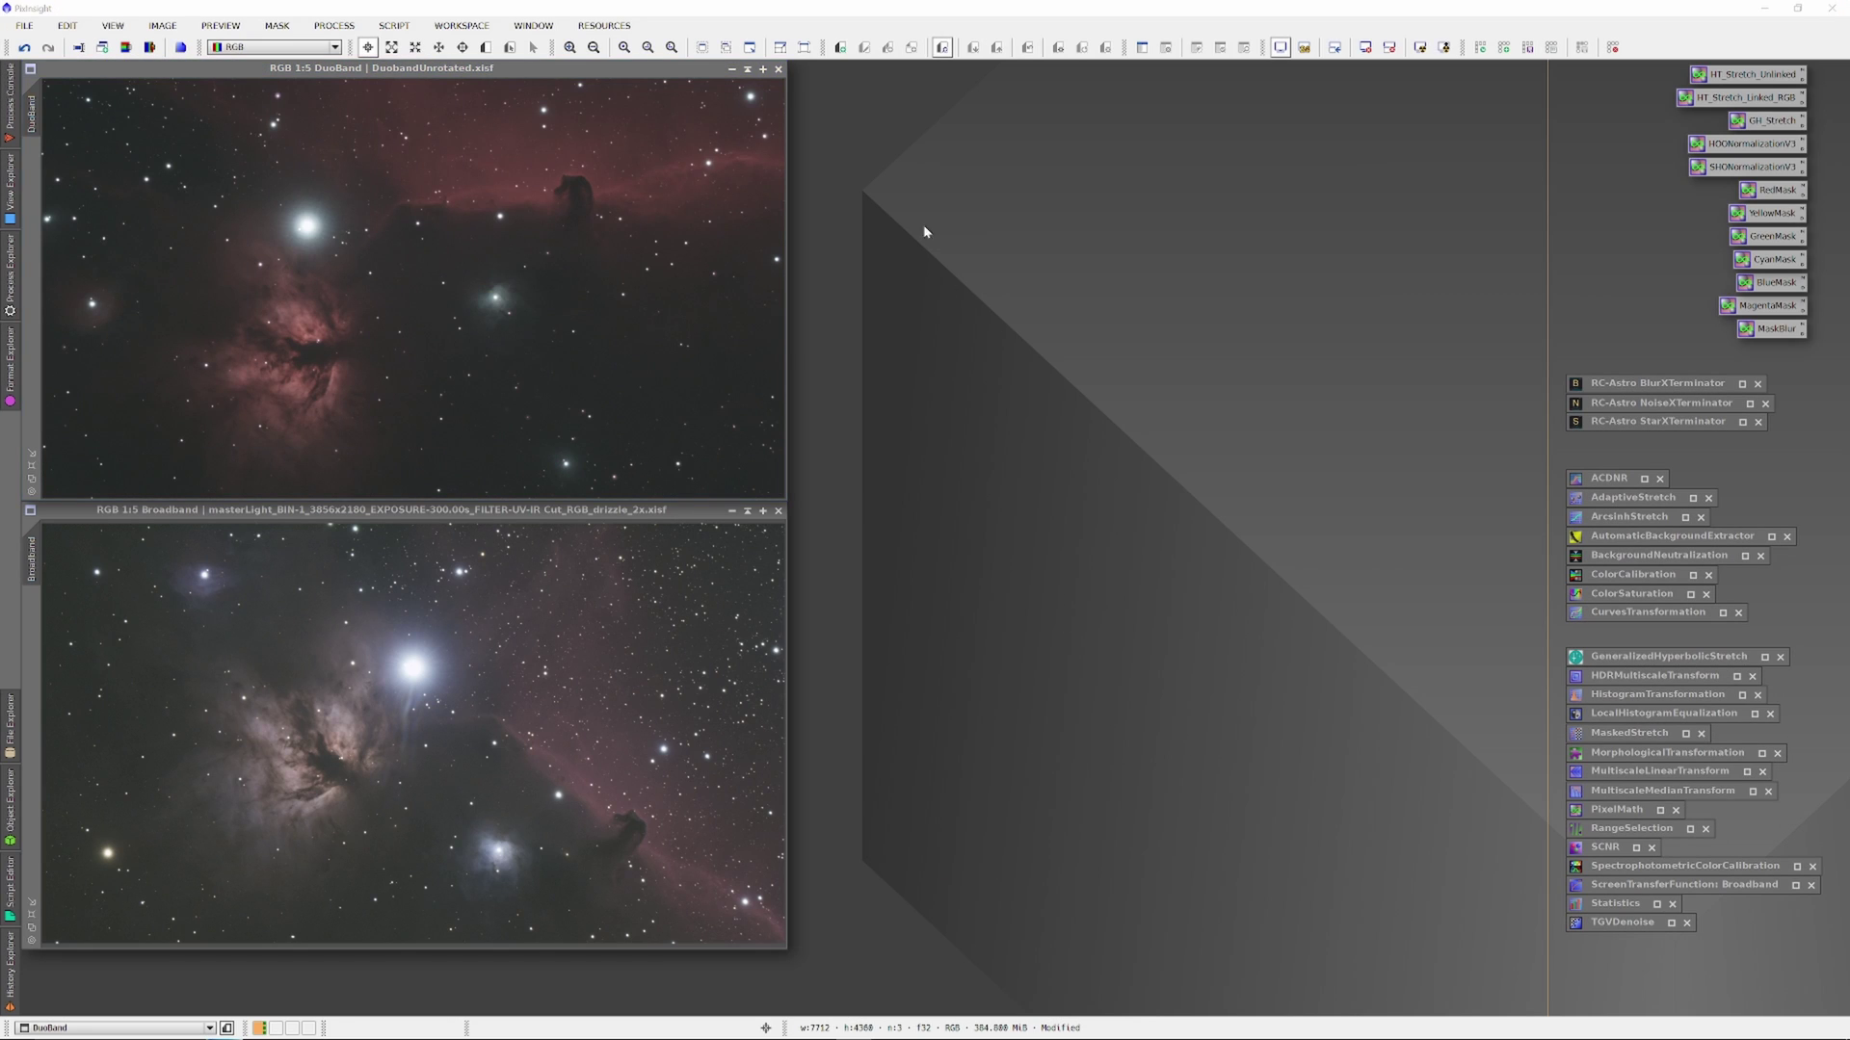
click(334, 26)
mouse_move(414, 47)
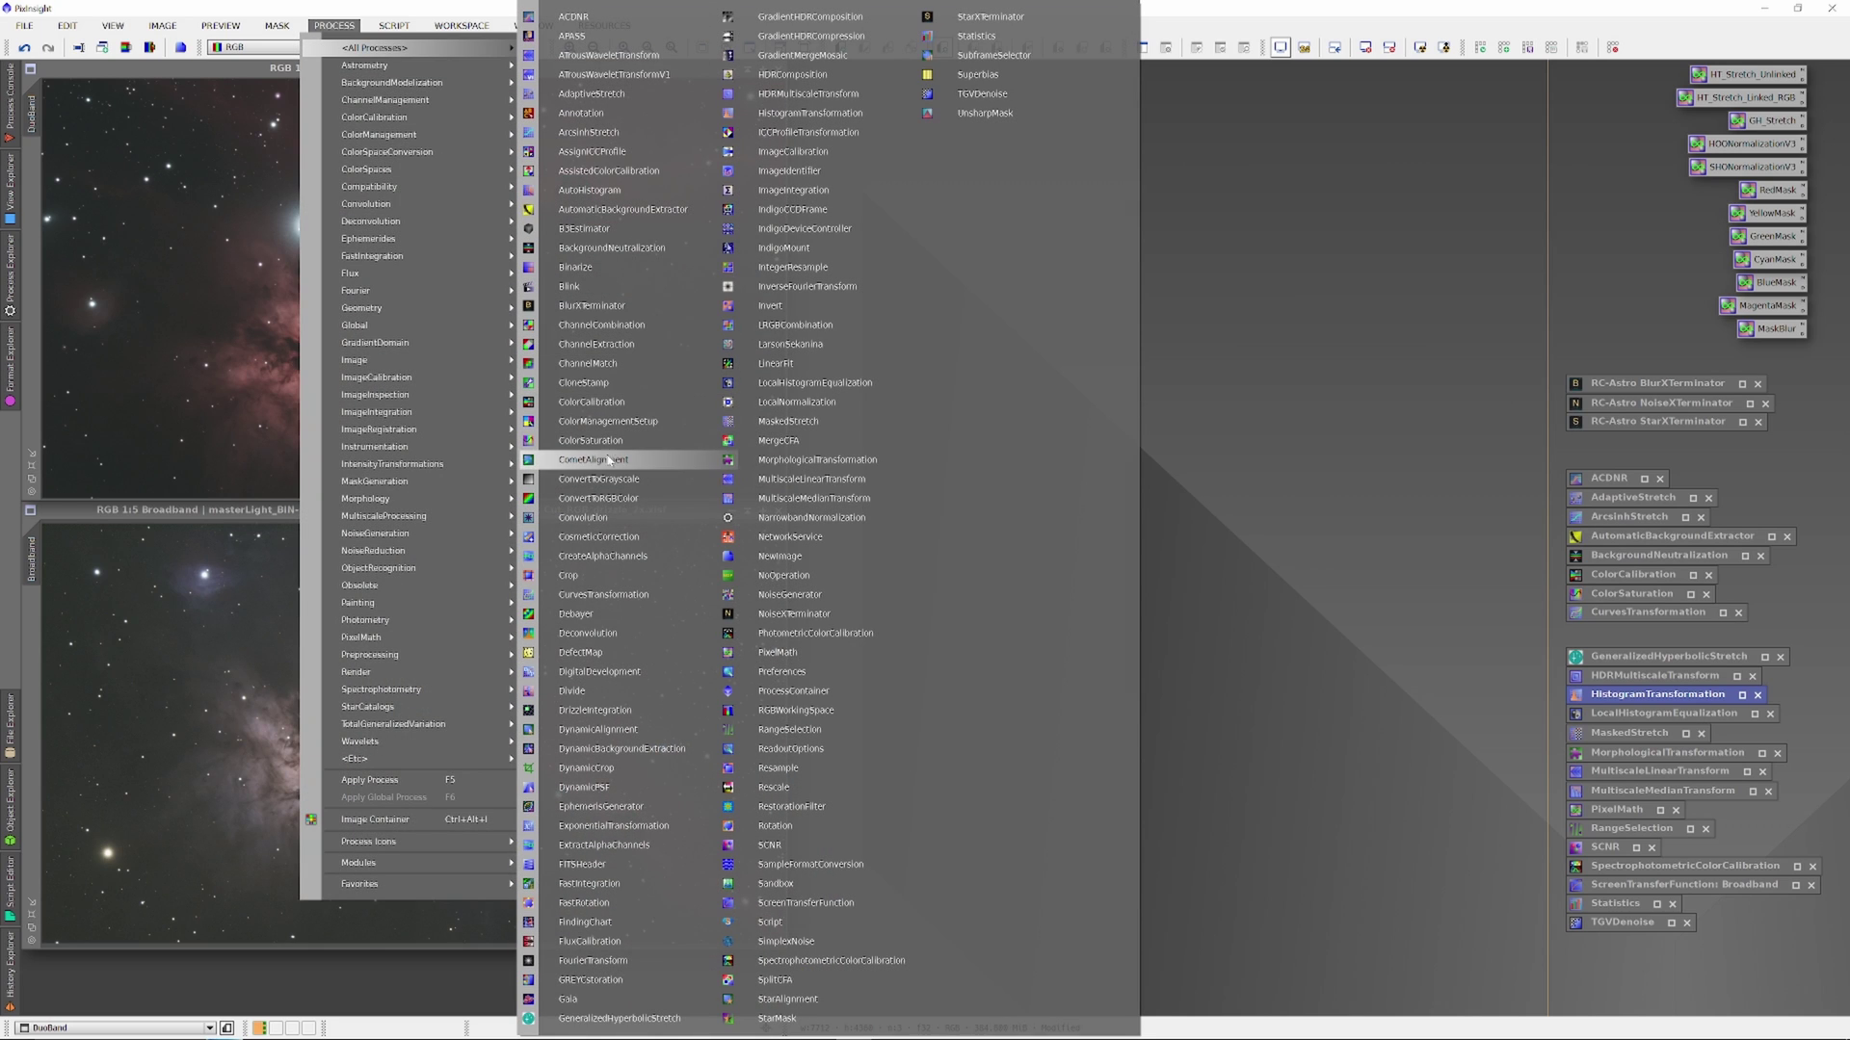
click(597, 729)
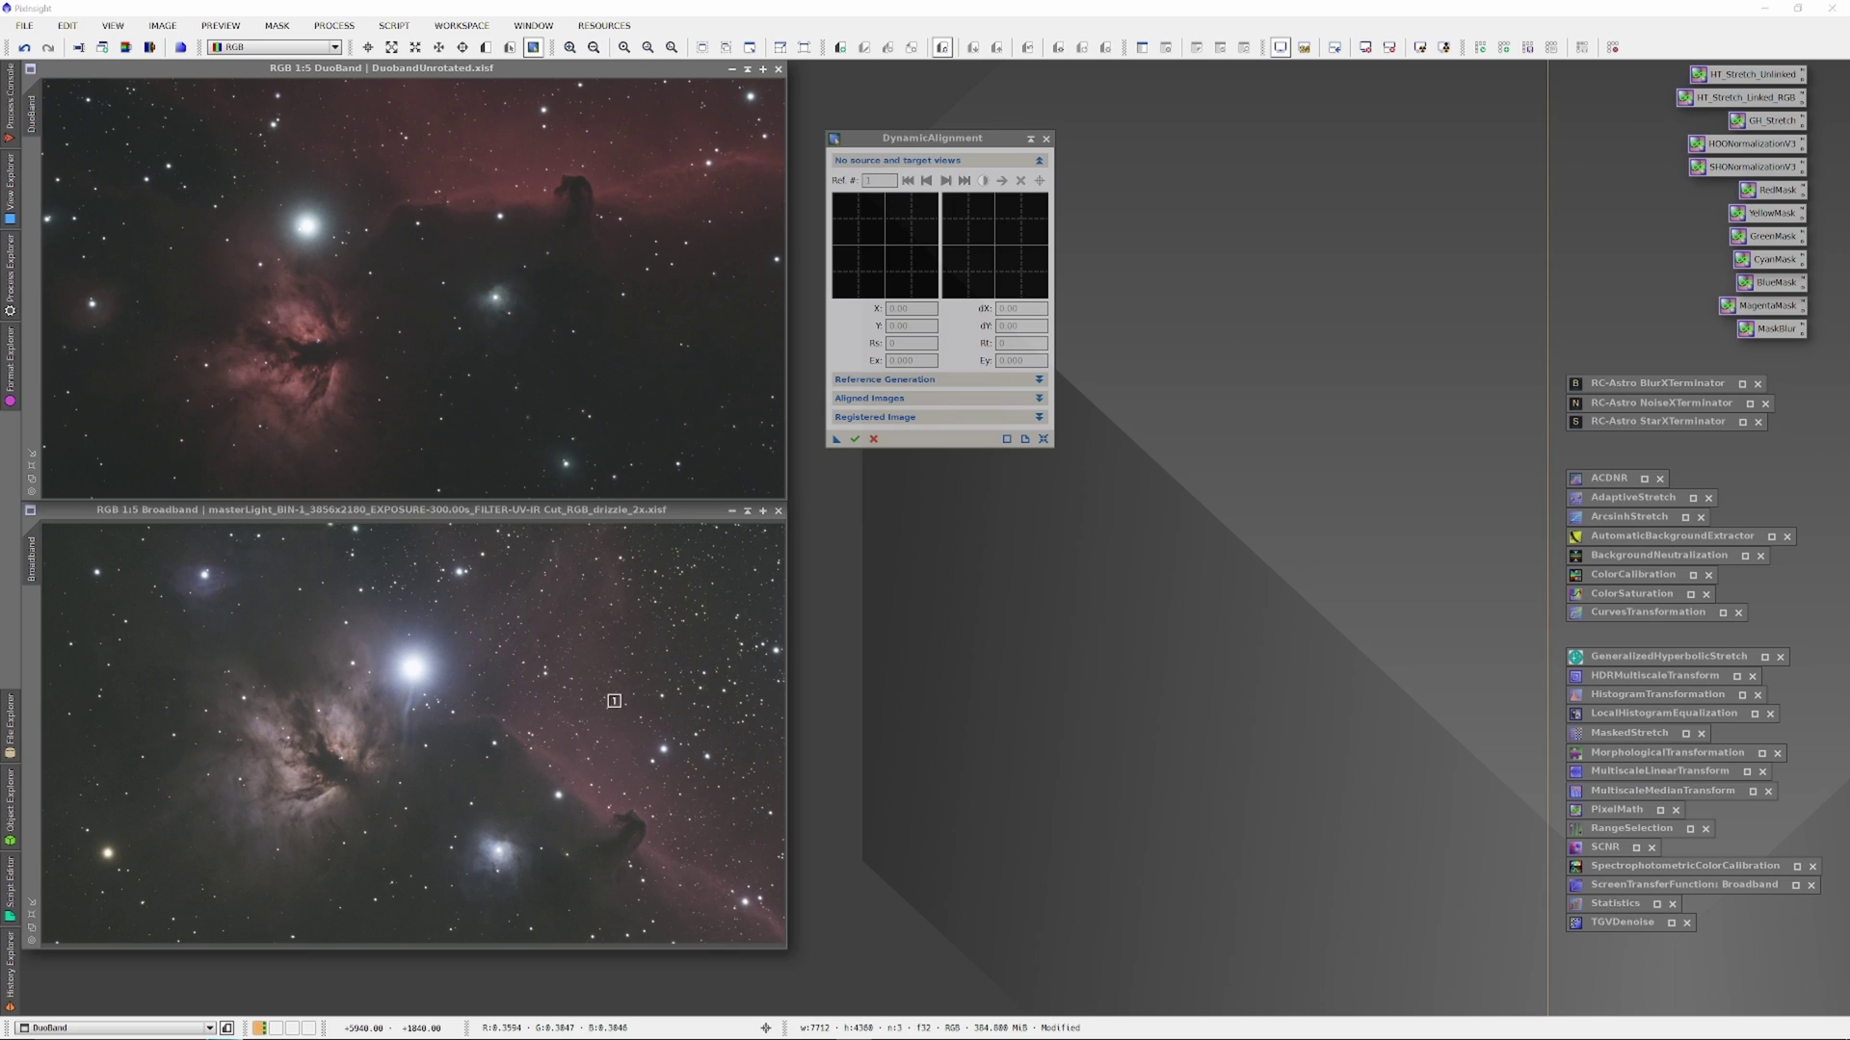
click(613, 701)
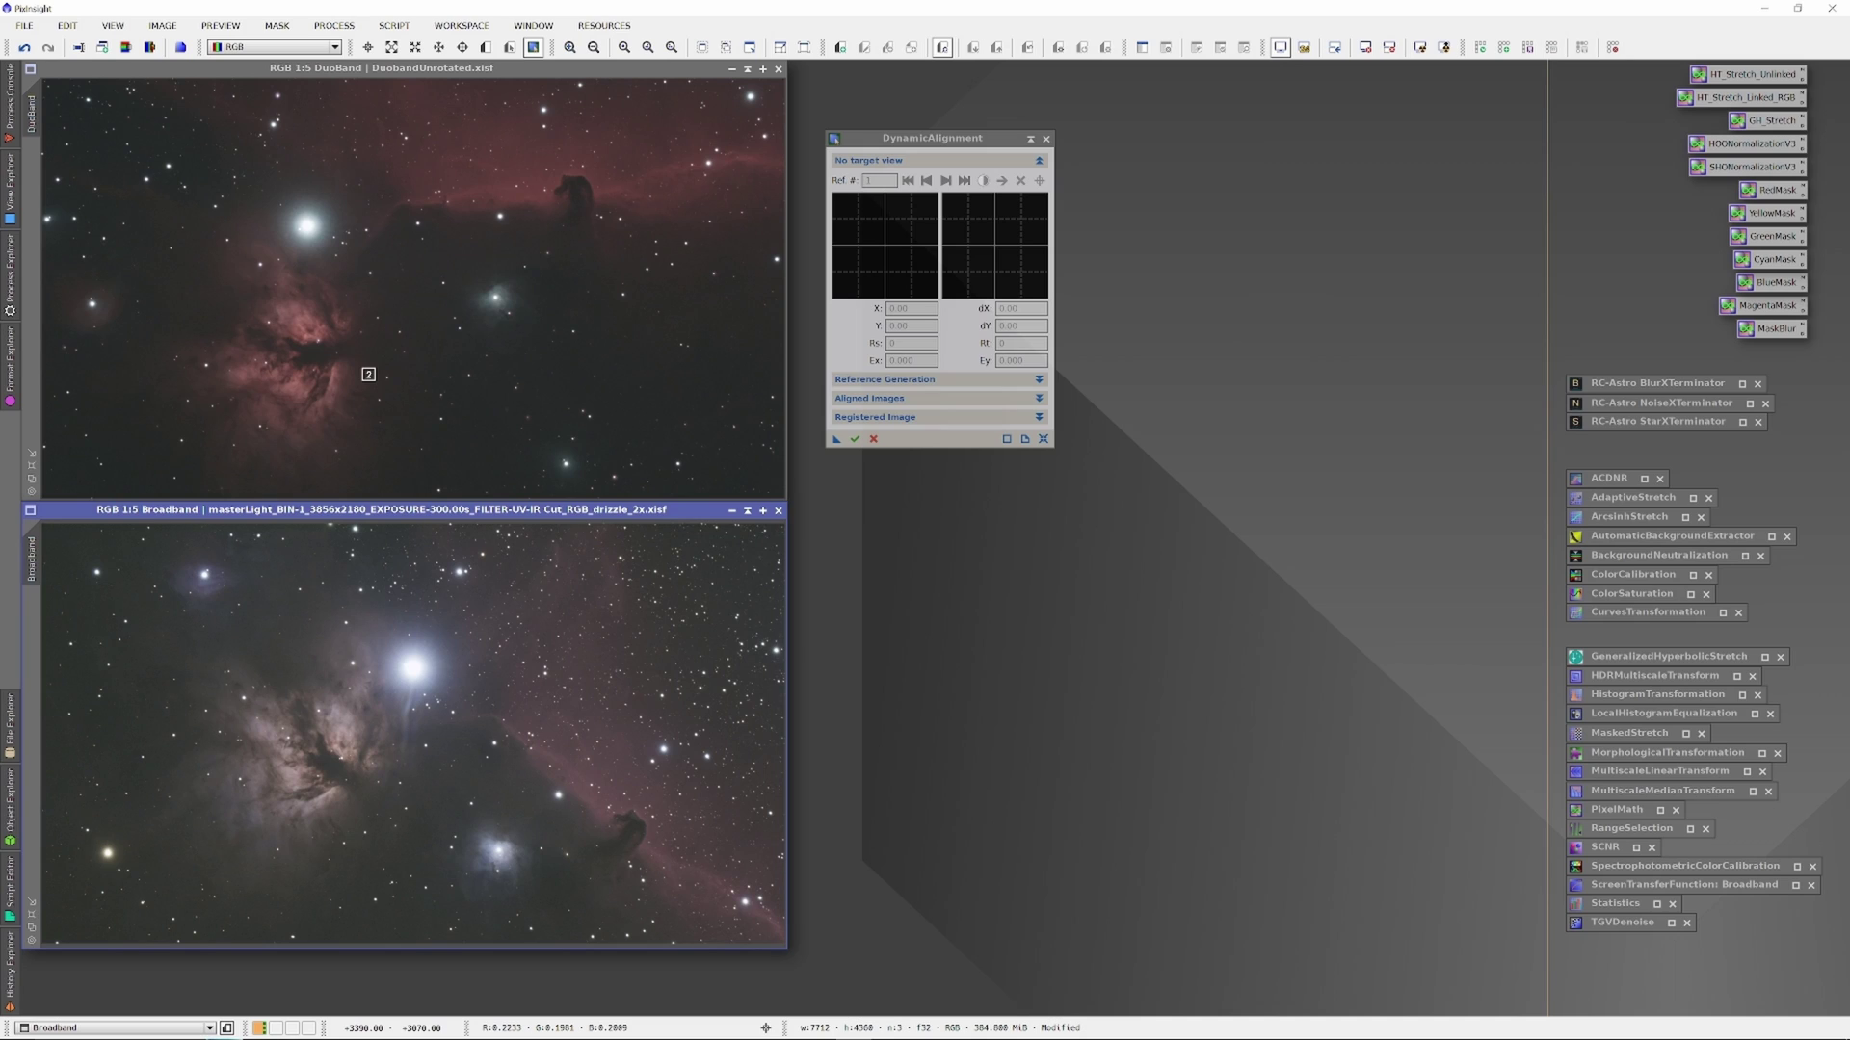
click(368, 374)
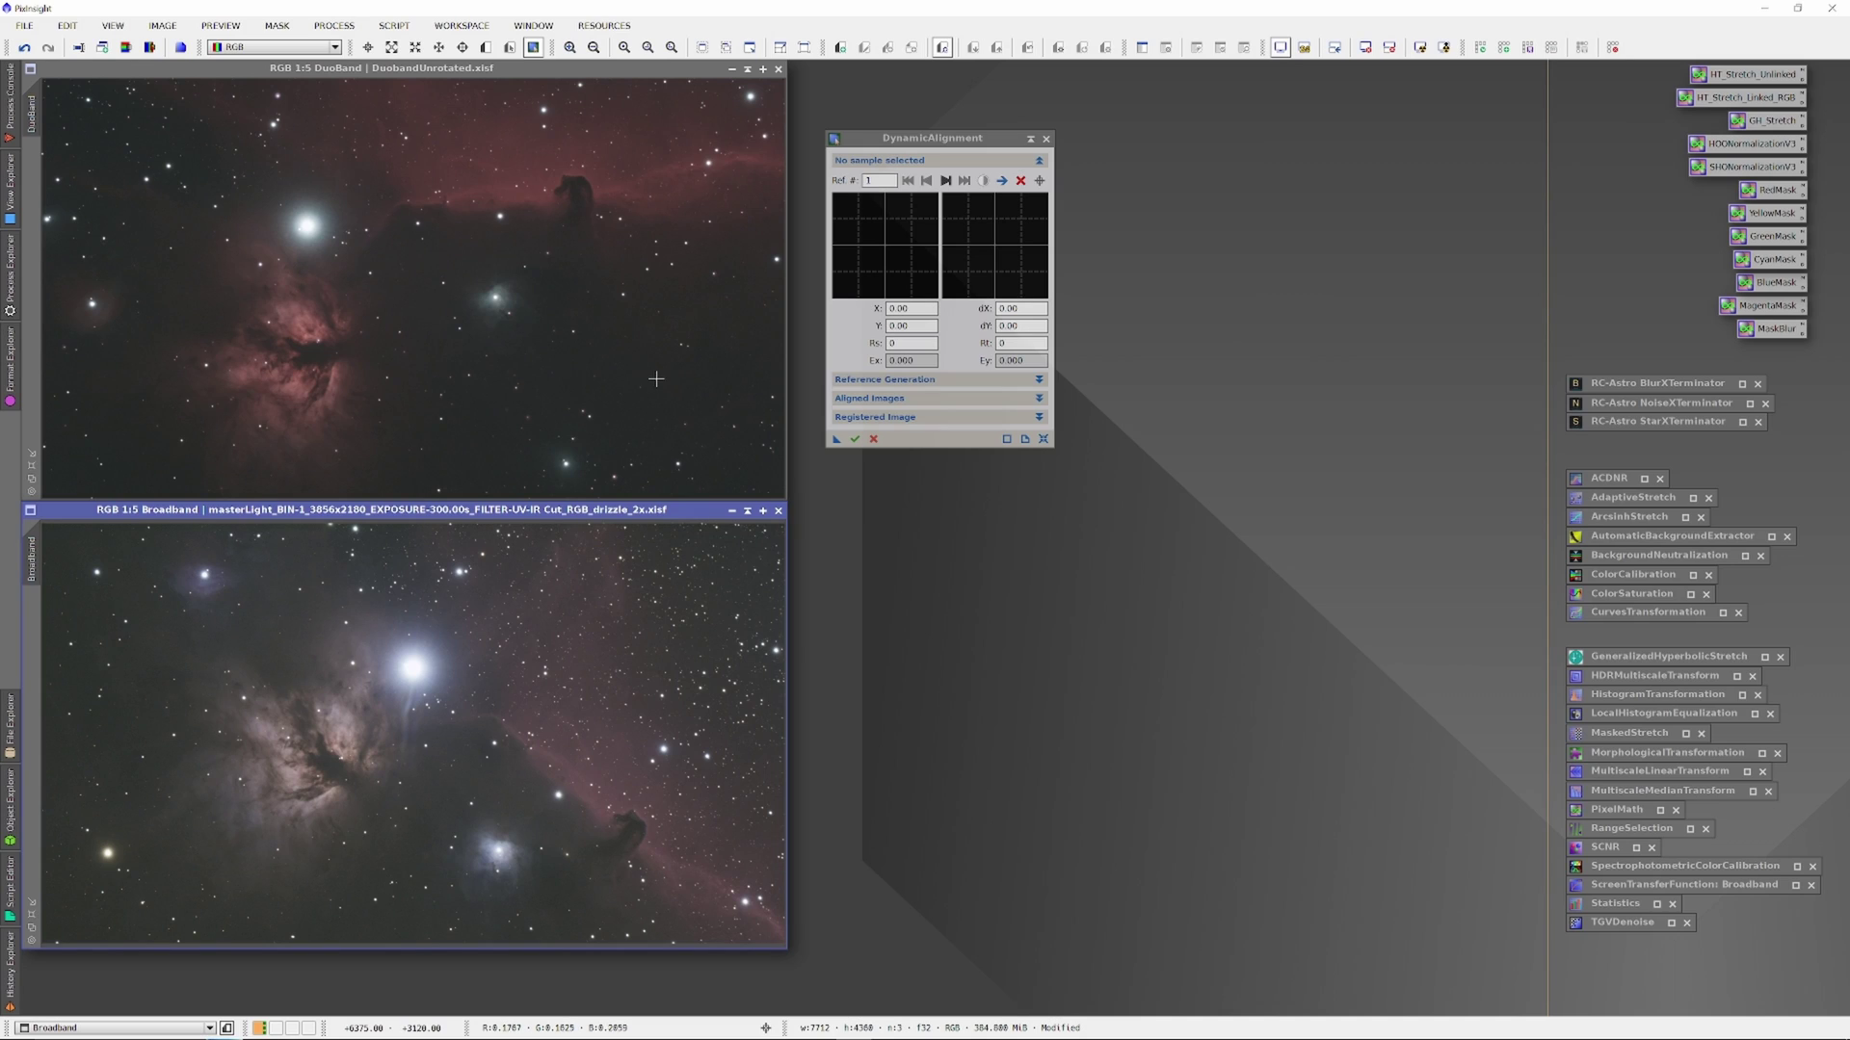
Mark matching stars alternately on Broadband and DuoBand until eight sample pairs are listed.
click(407, 810)
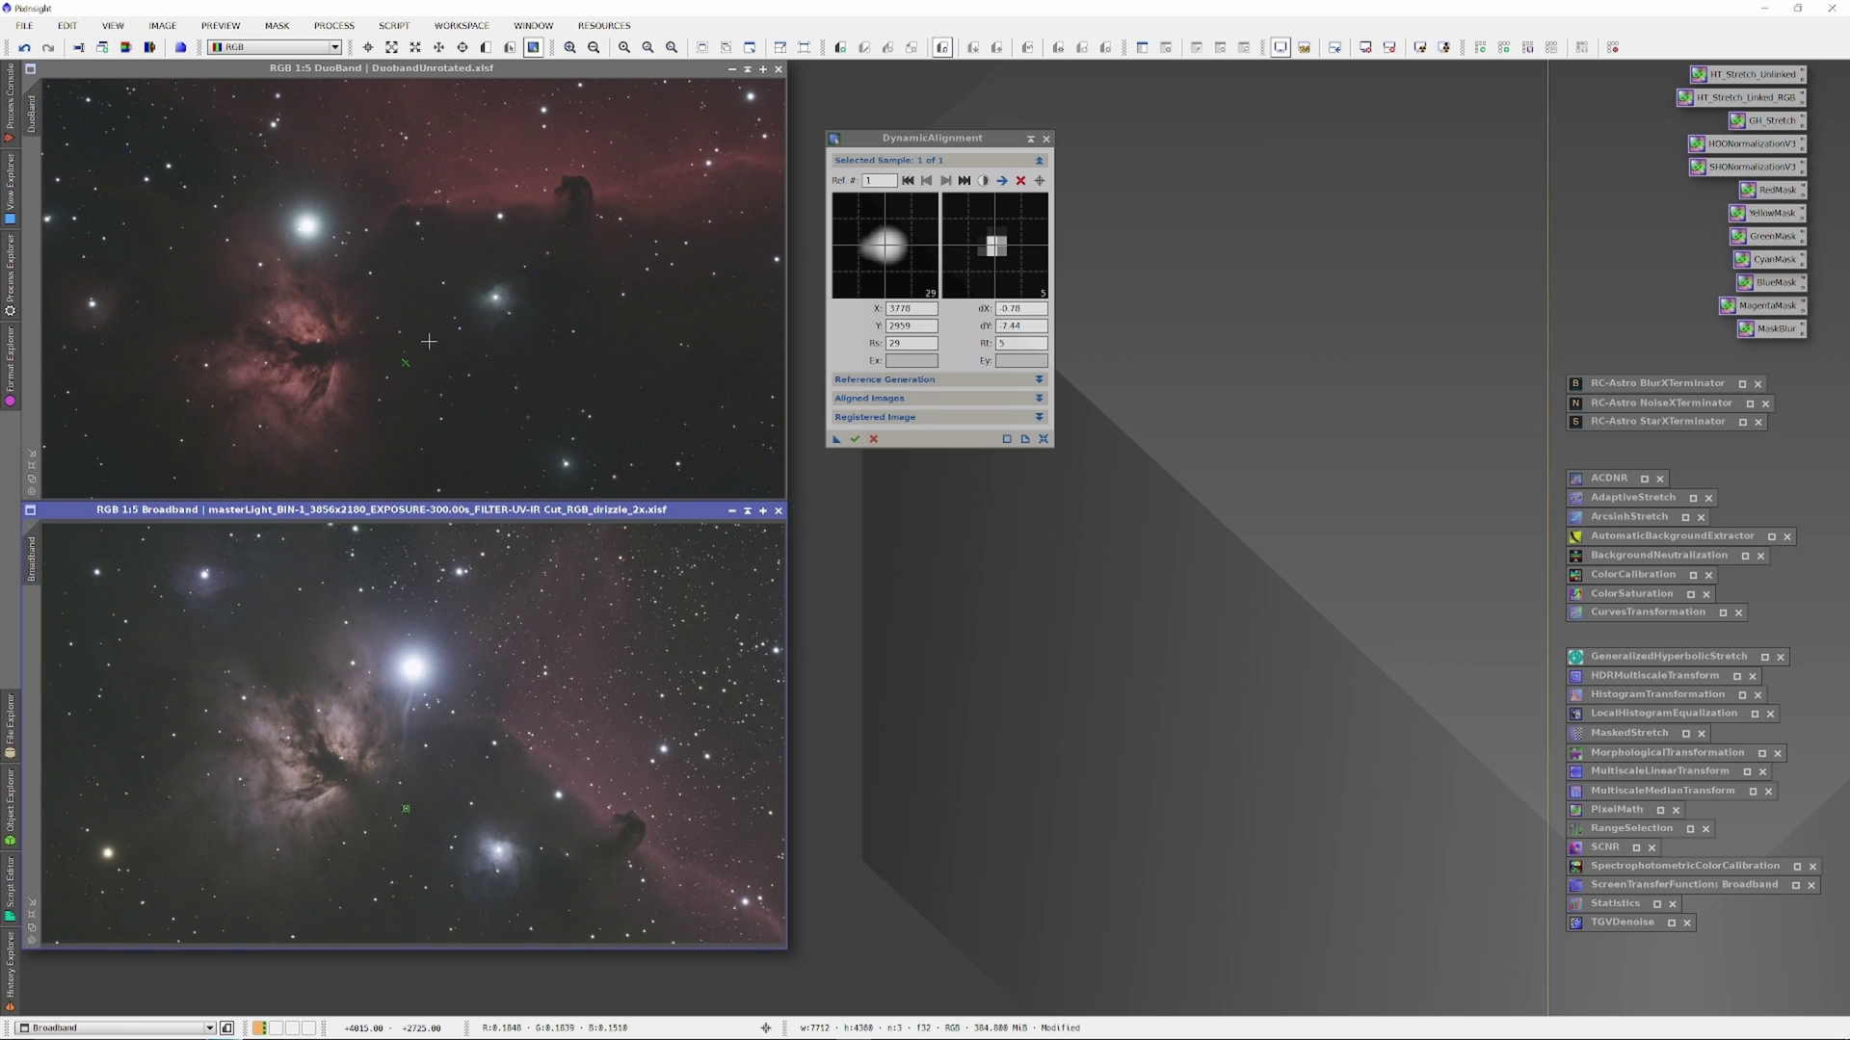
click(395, 381)
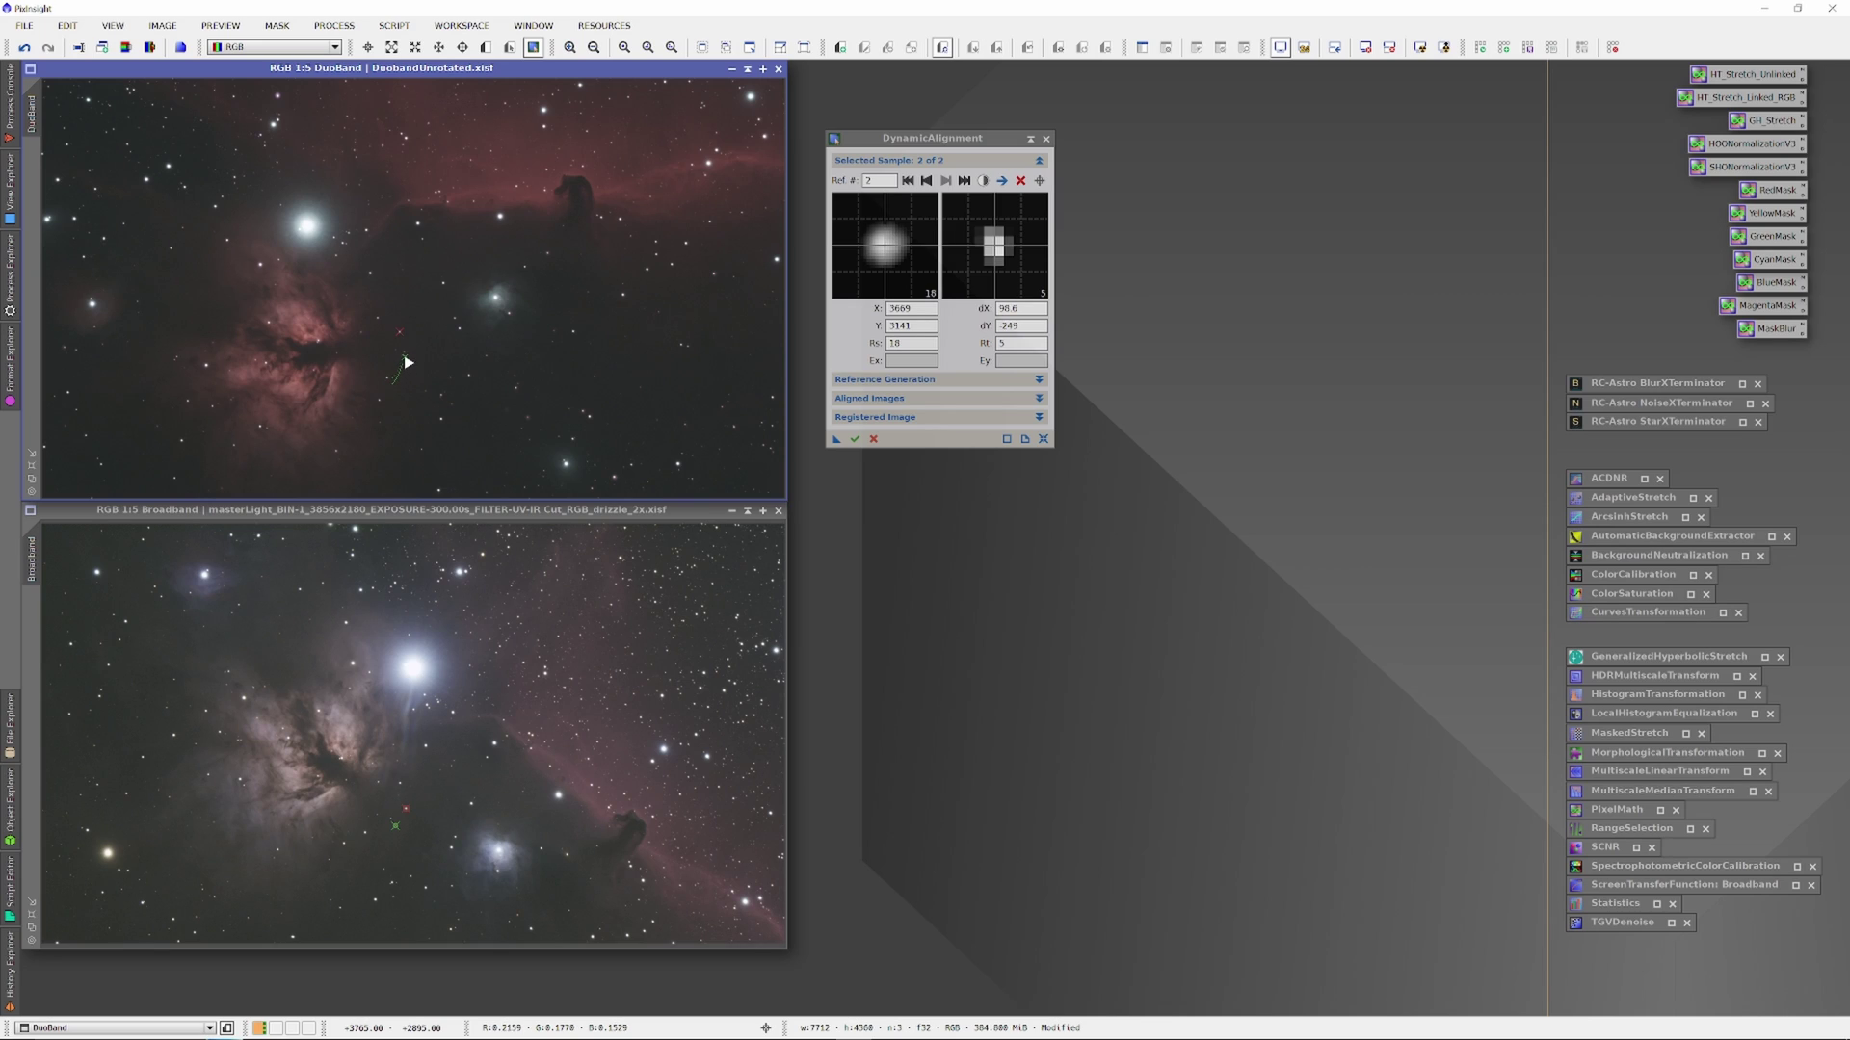
click(405, 356)
click(400, 782)
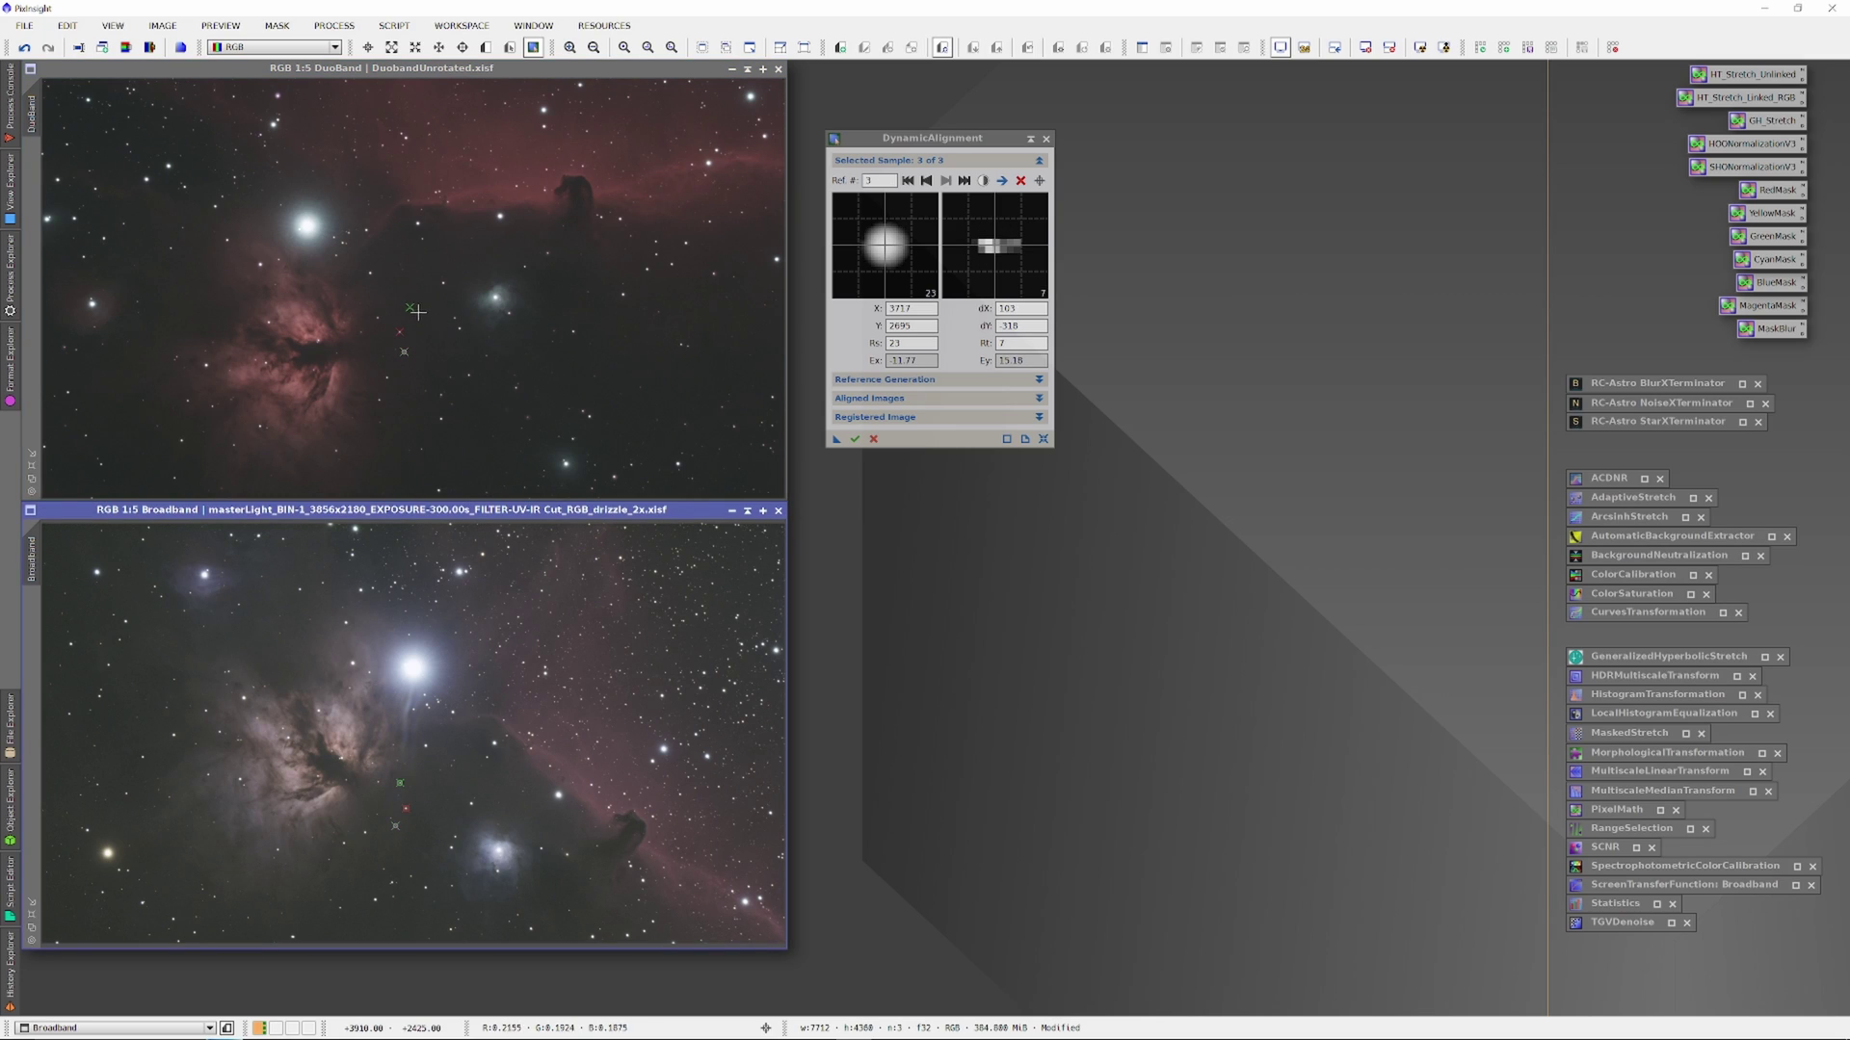
click(378, 318)
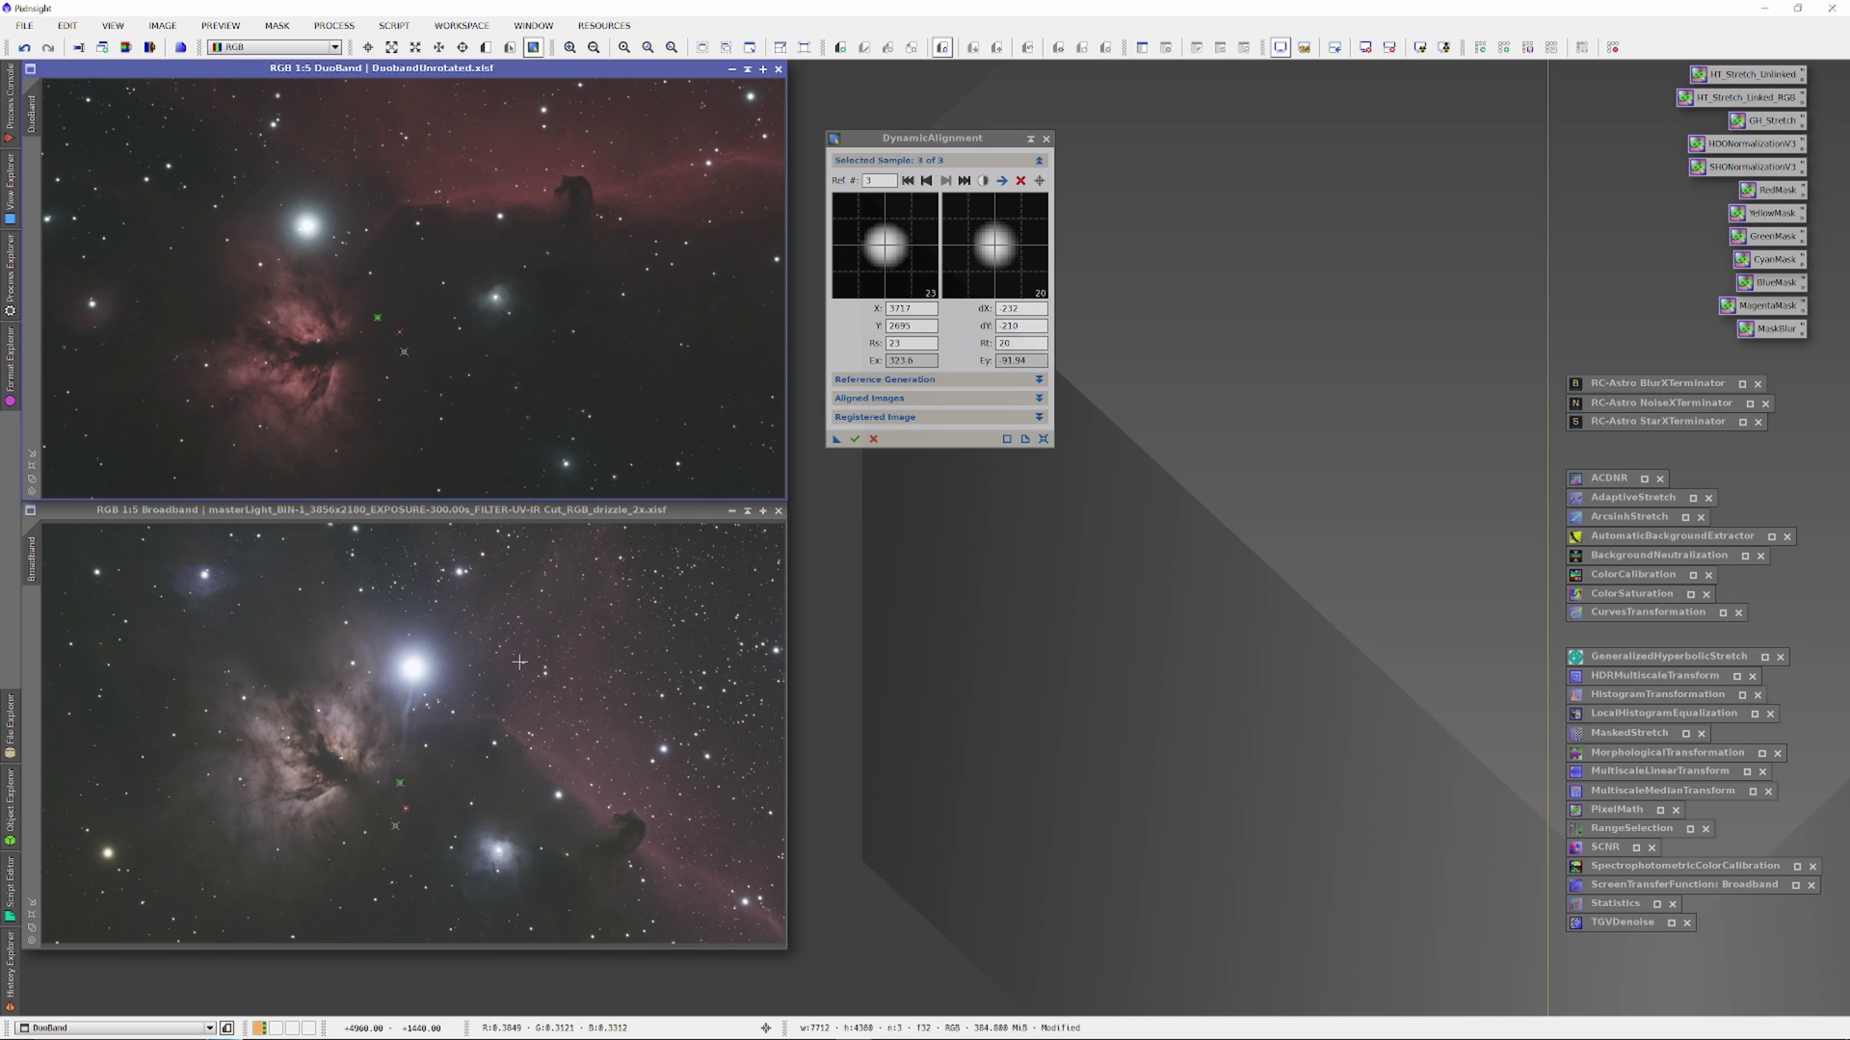
click(511, 751)
Review the Reference Generation, Aligned Images and Registered Image sections of DynamicAlignment.
click(1039, 379)
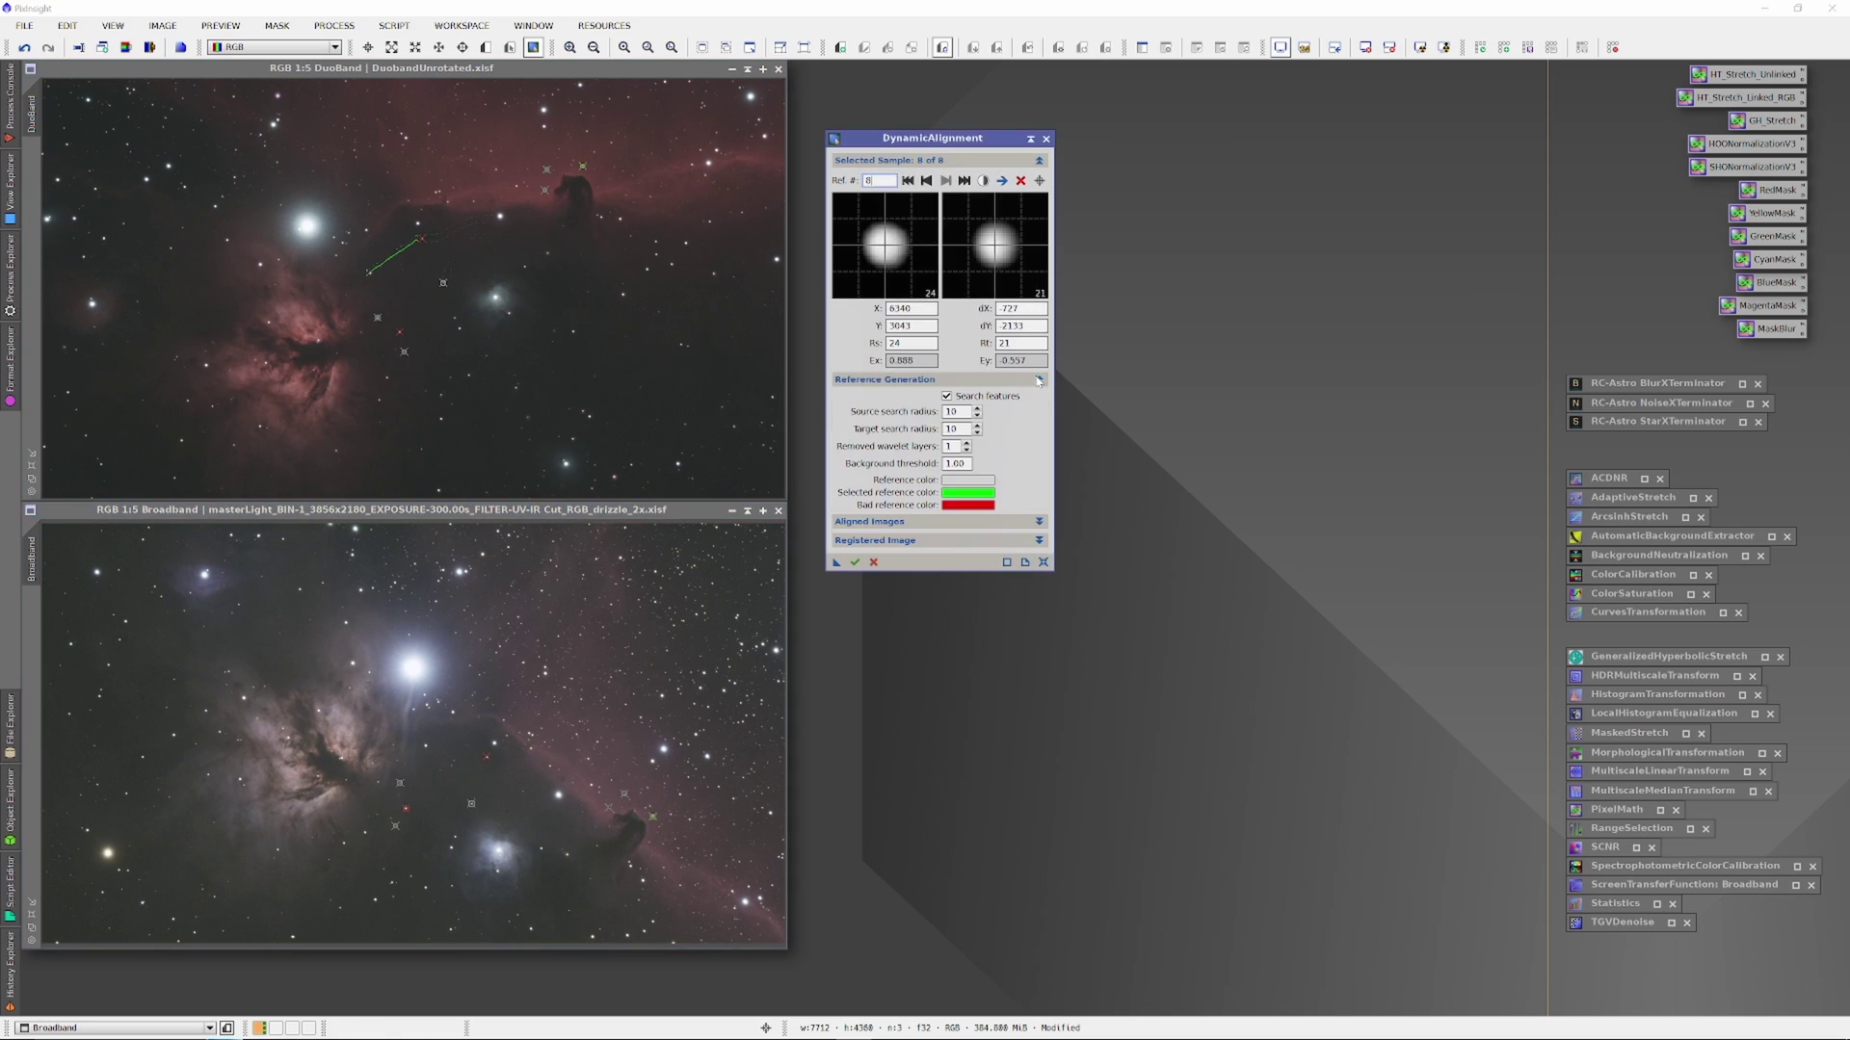
click(1039, 380)
click(1039, 398)
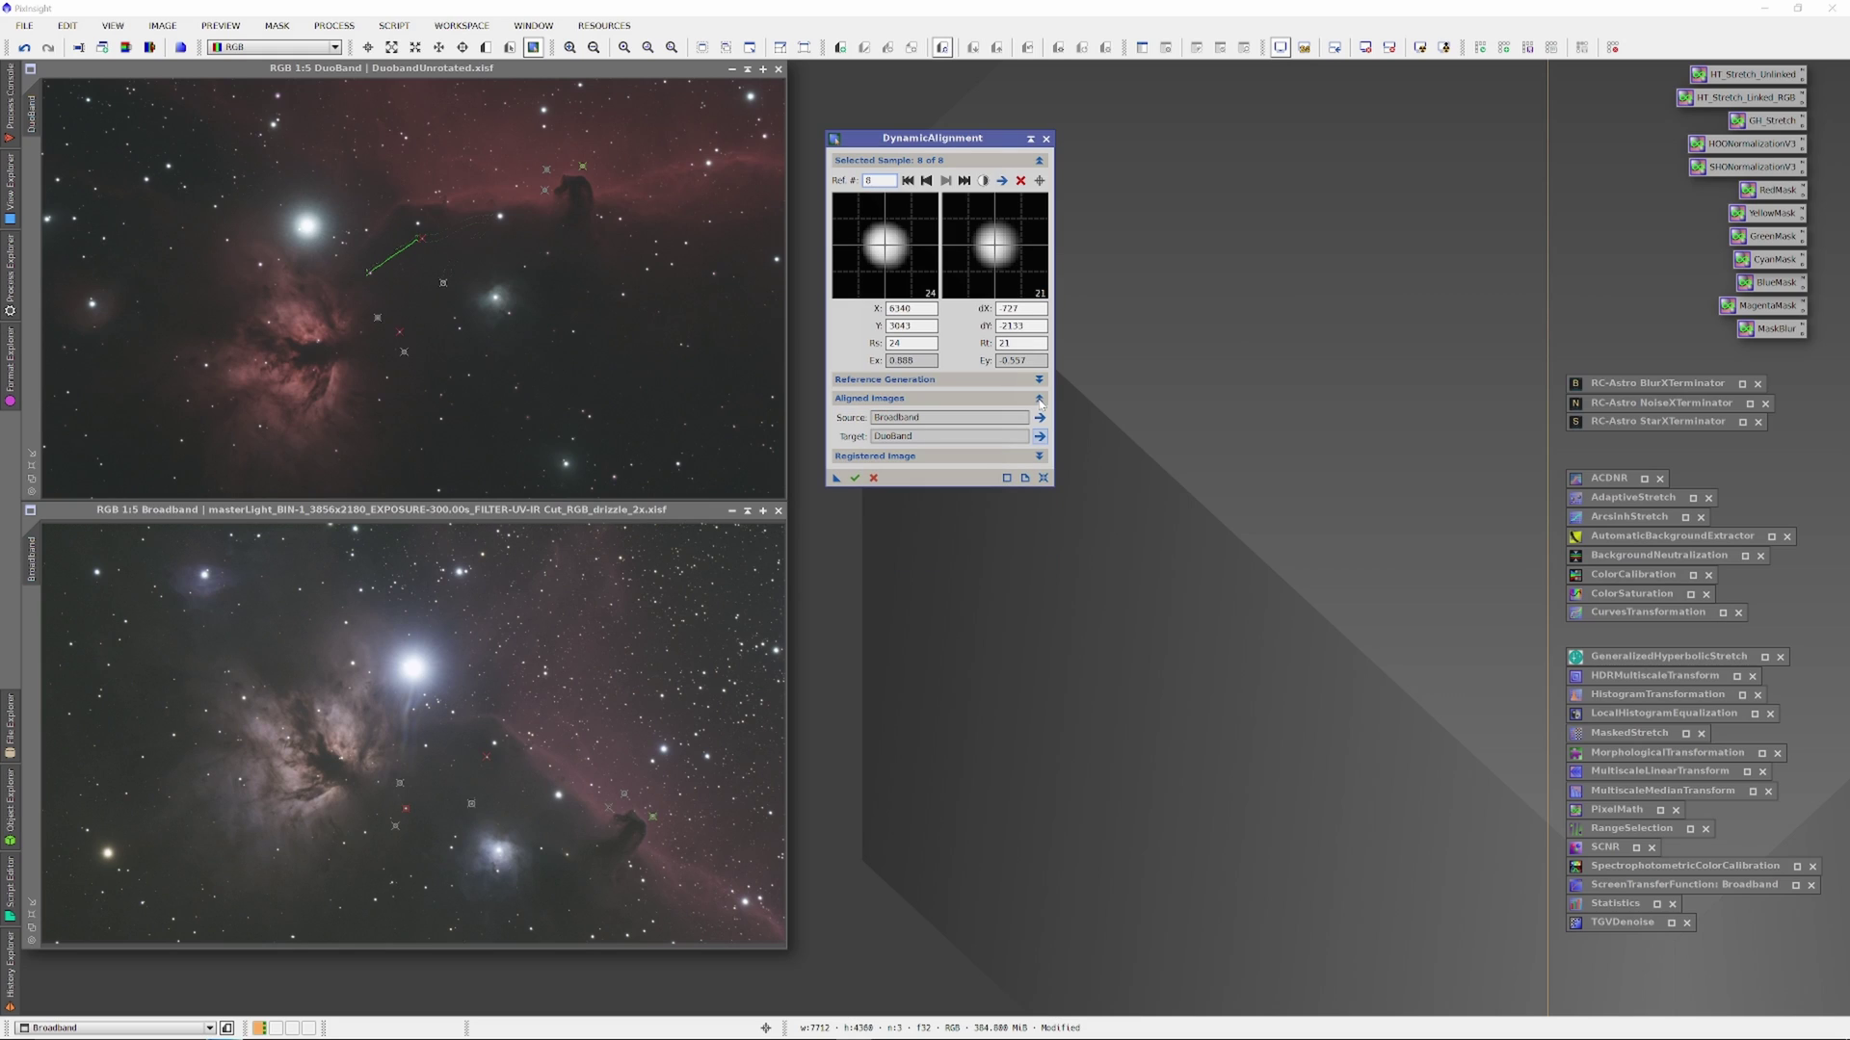
click(1038, 399)
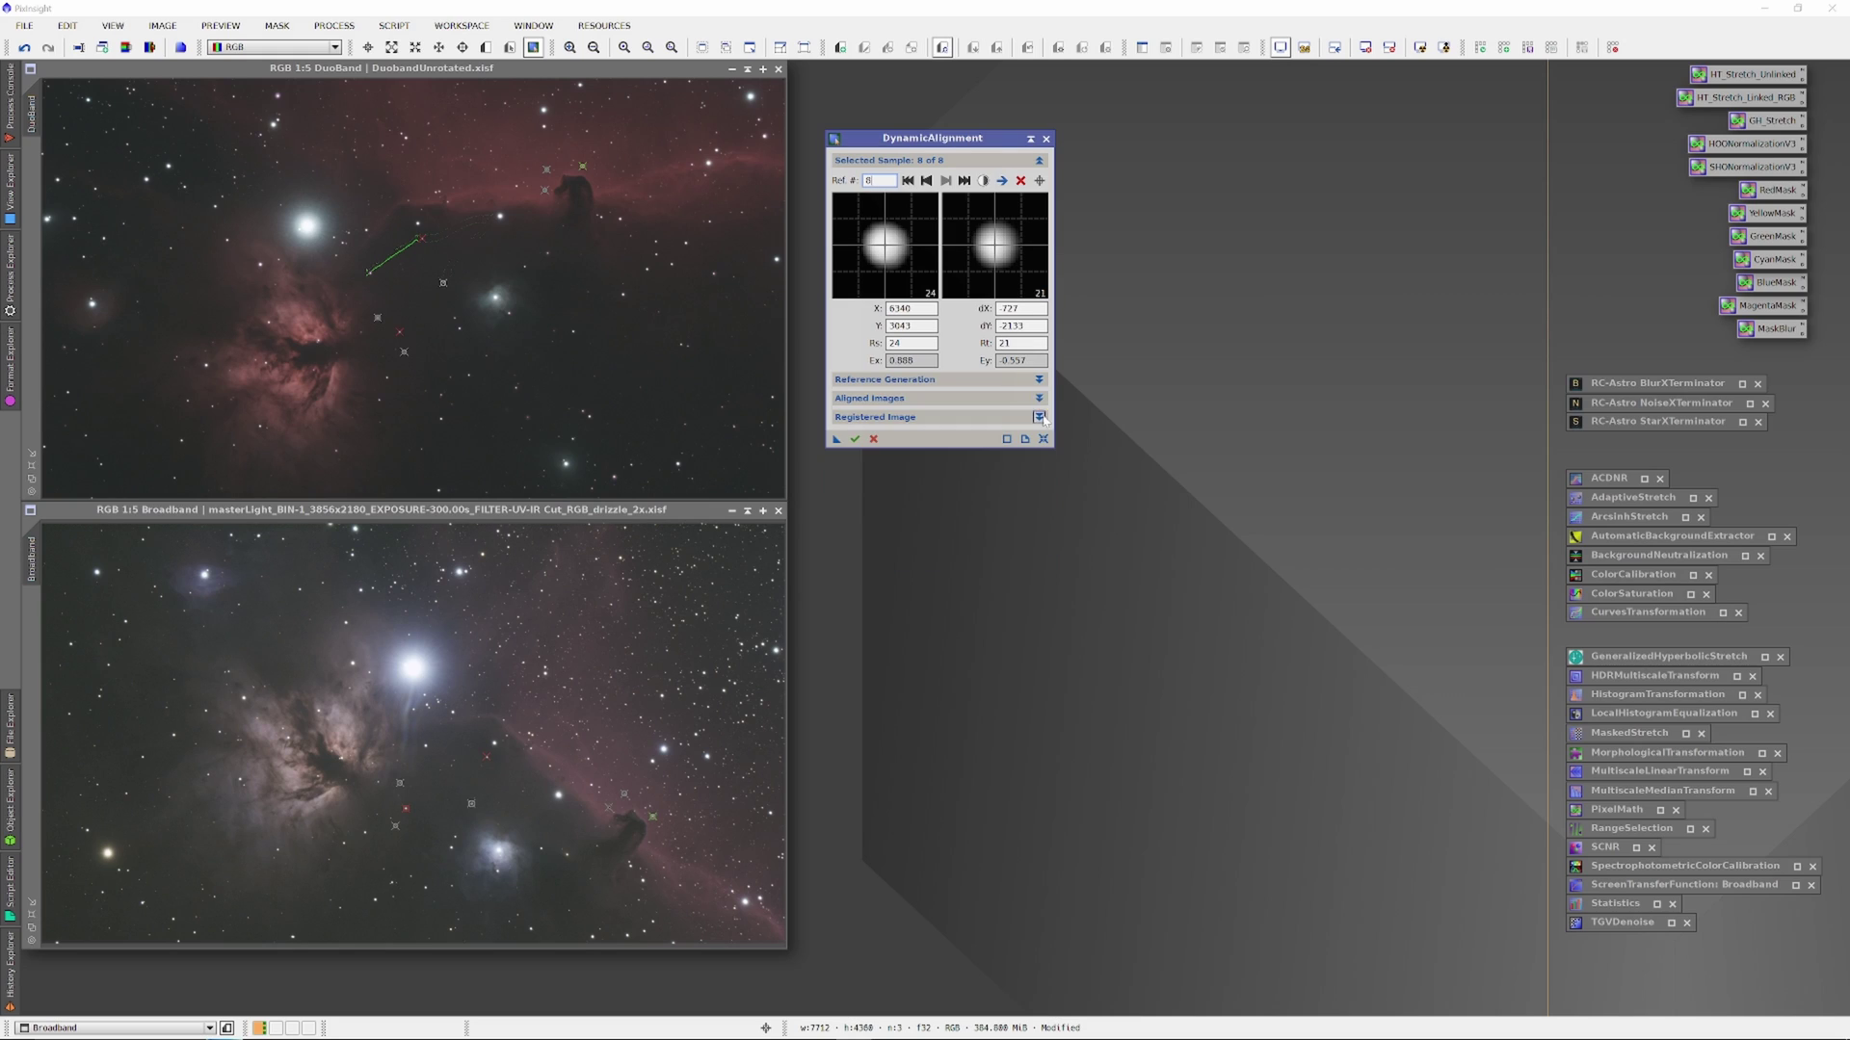
click(1038, 417)
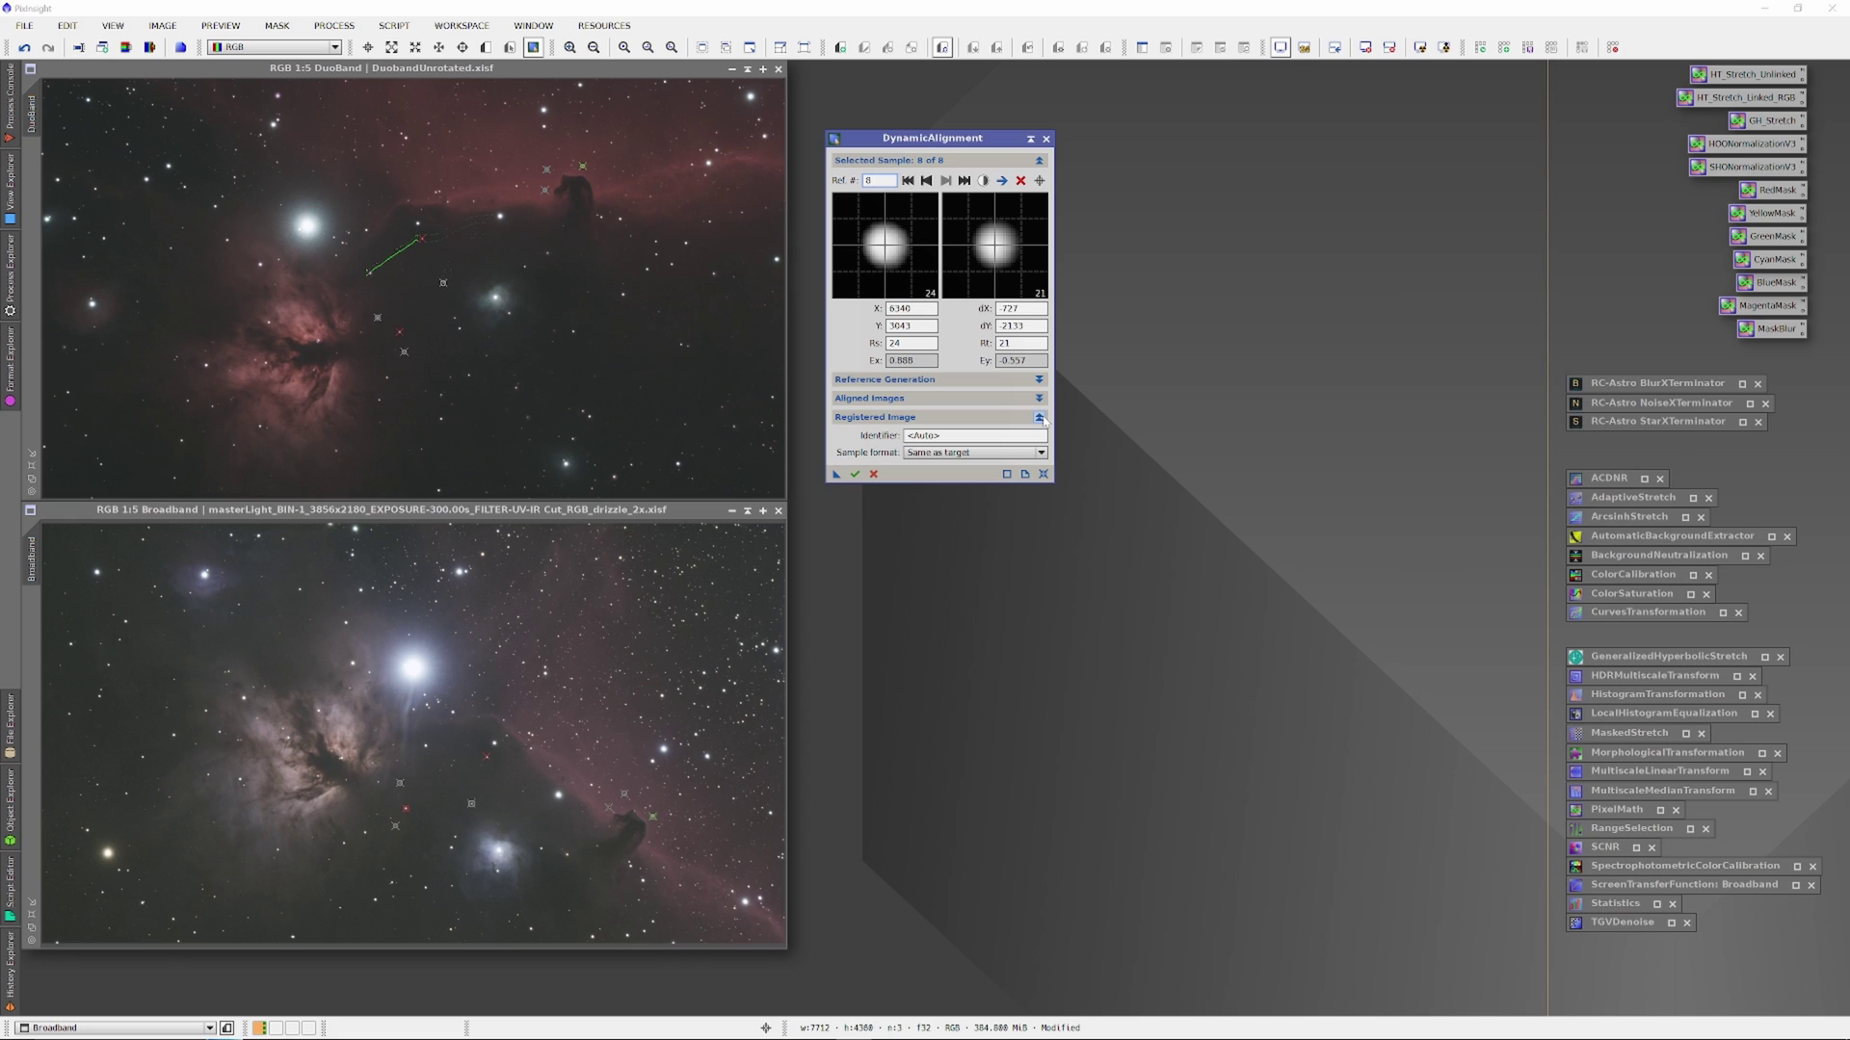
Execute the alignment to create DuoBand_registered, then iconize DynamicAlignment and the original DuoBand view.
click(1038, 418)
click(855, 438)
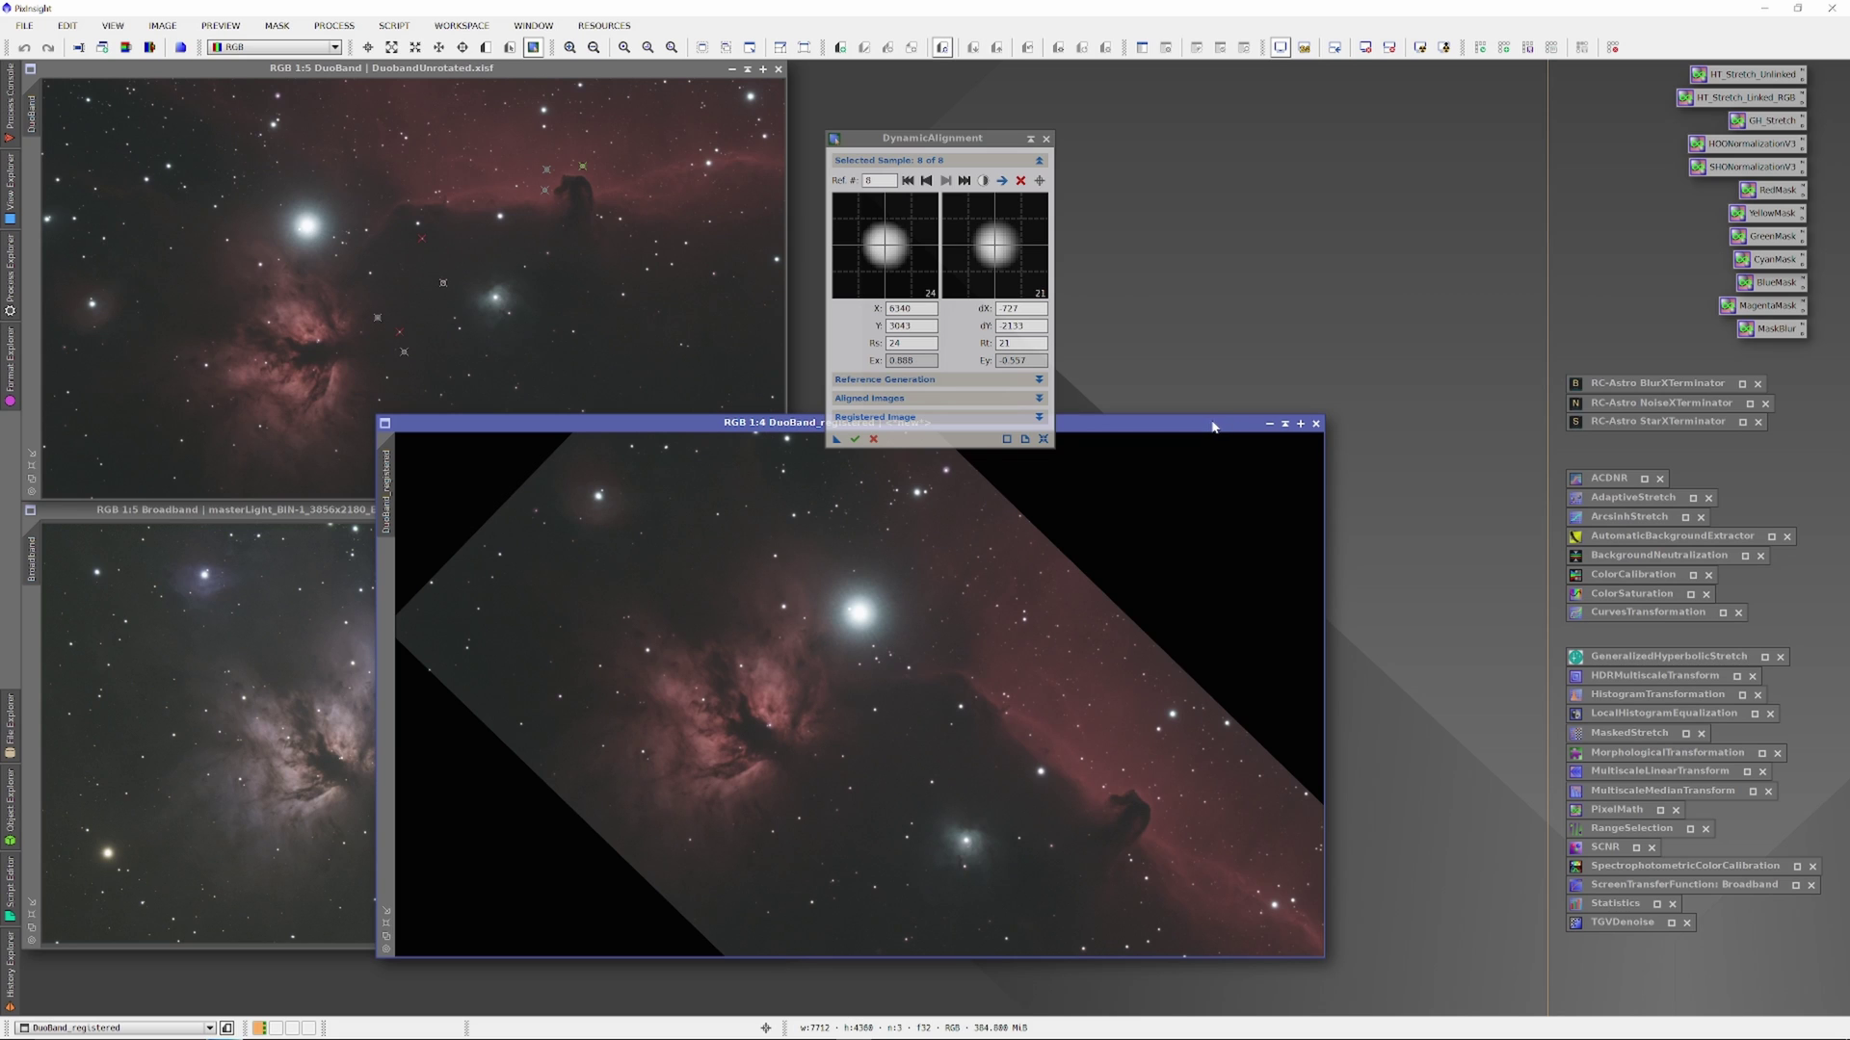
click(1030, 138)
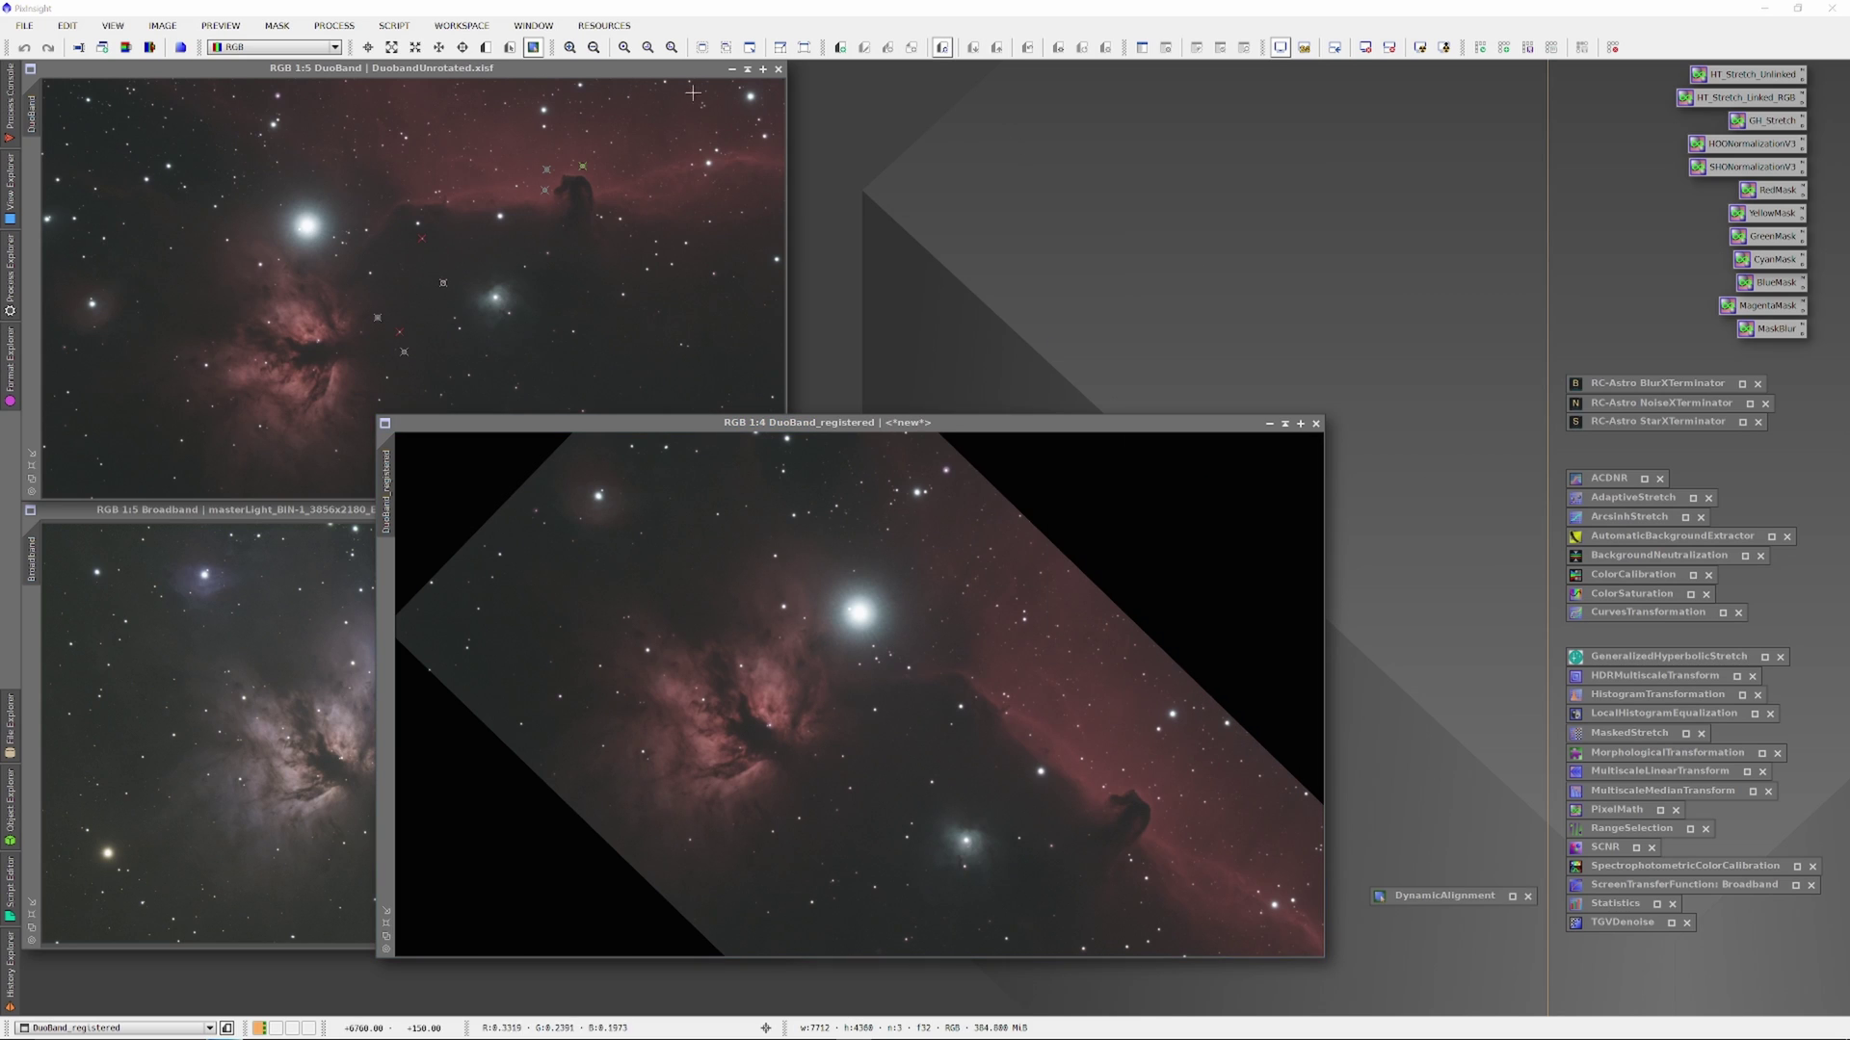
click(748, 69)
Enlarge and reposition the Broadband view, placing DuoBand_registered on top for comparison.
drag(602, 430, 843, 151)
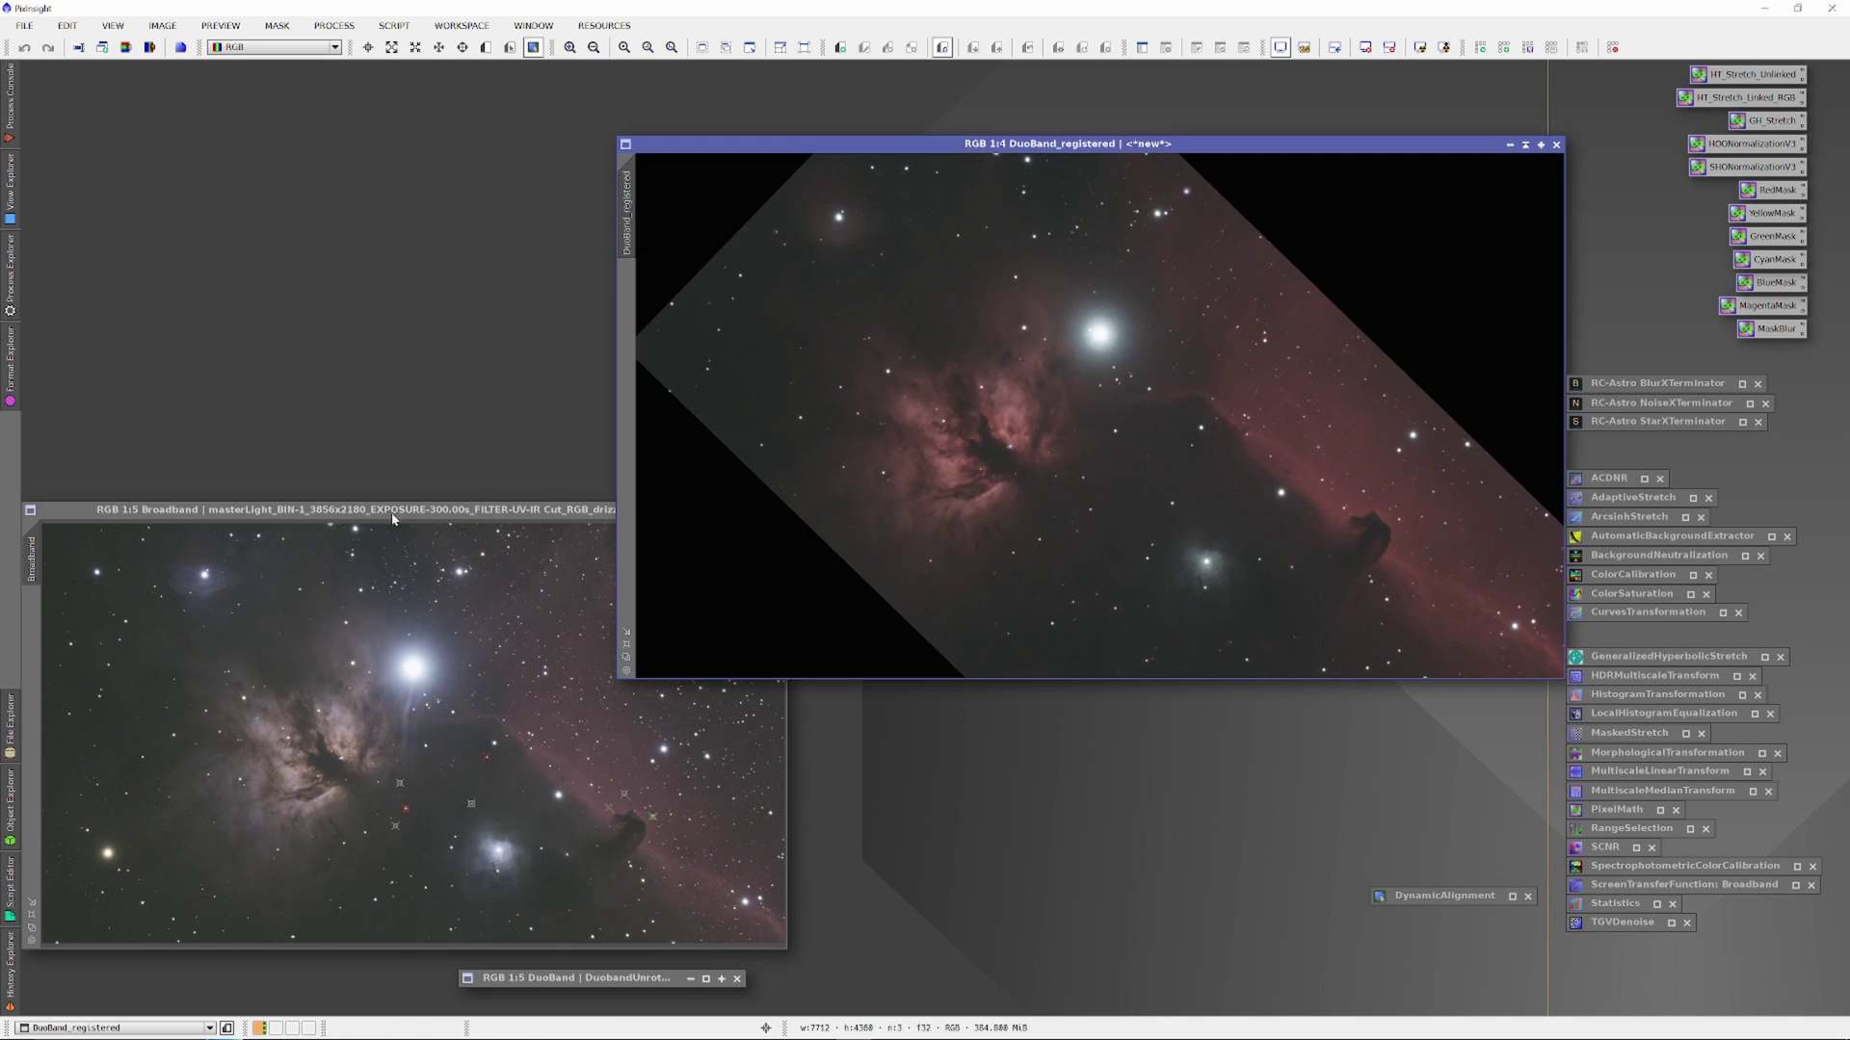
drag(385, 509, 725, 379)
scroll(751, 597, up, 1)
drag(1122, 817, 1316, 925)
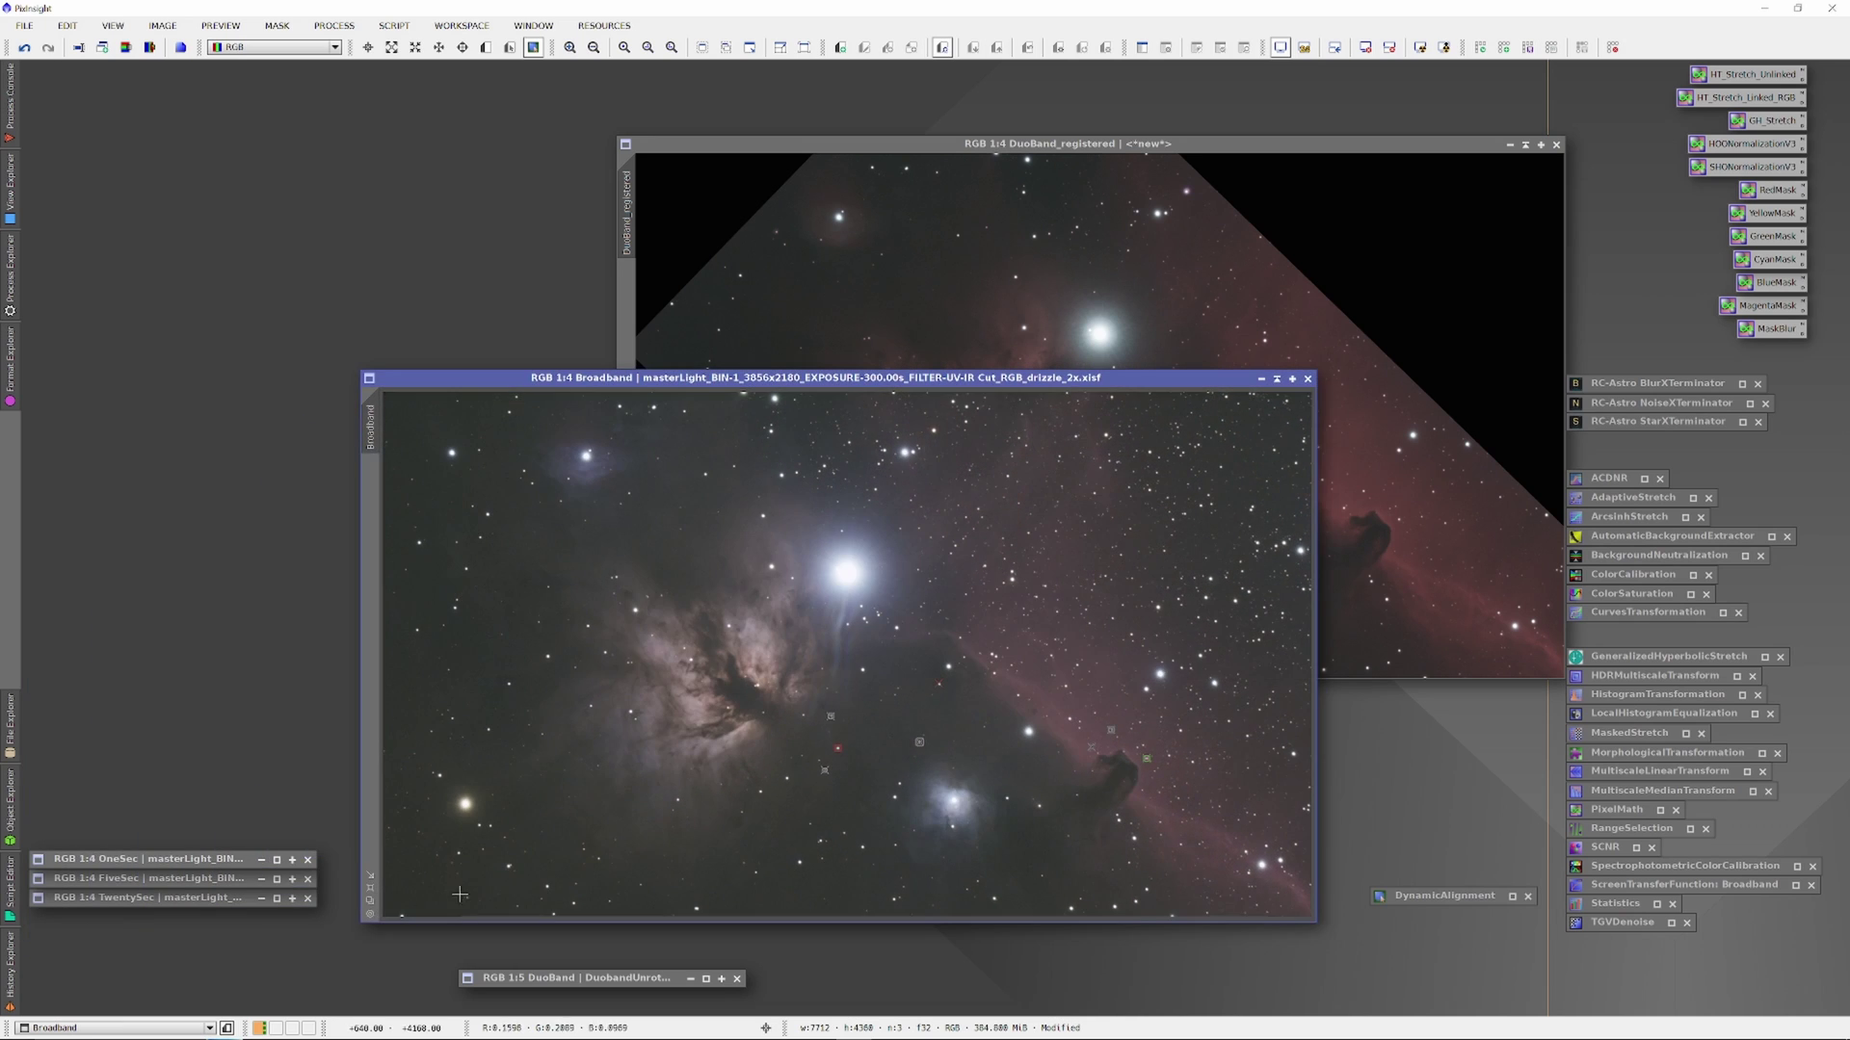
drag(1177, 380, 1080, 344)
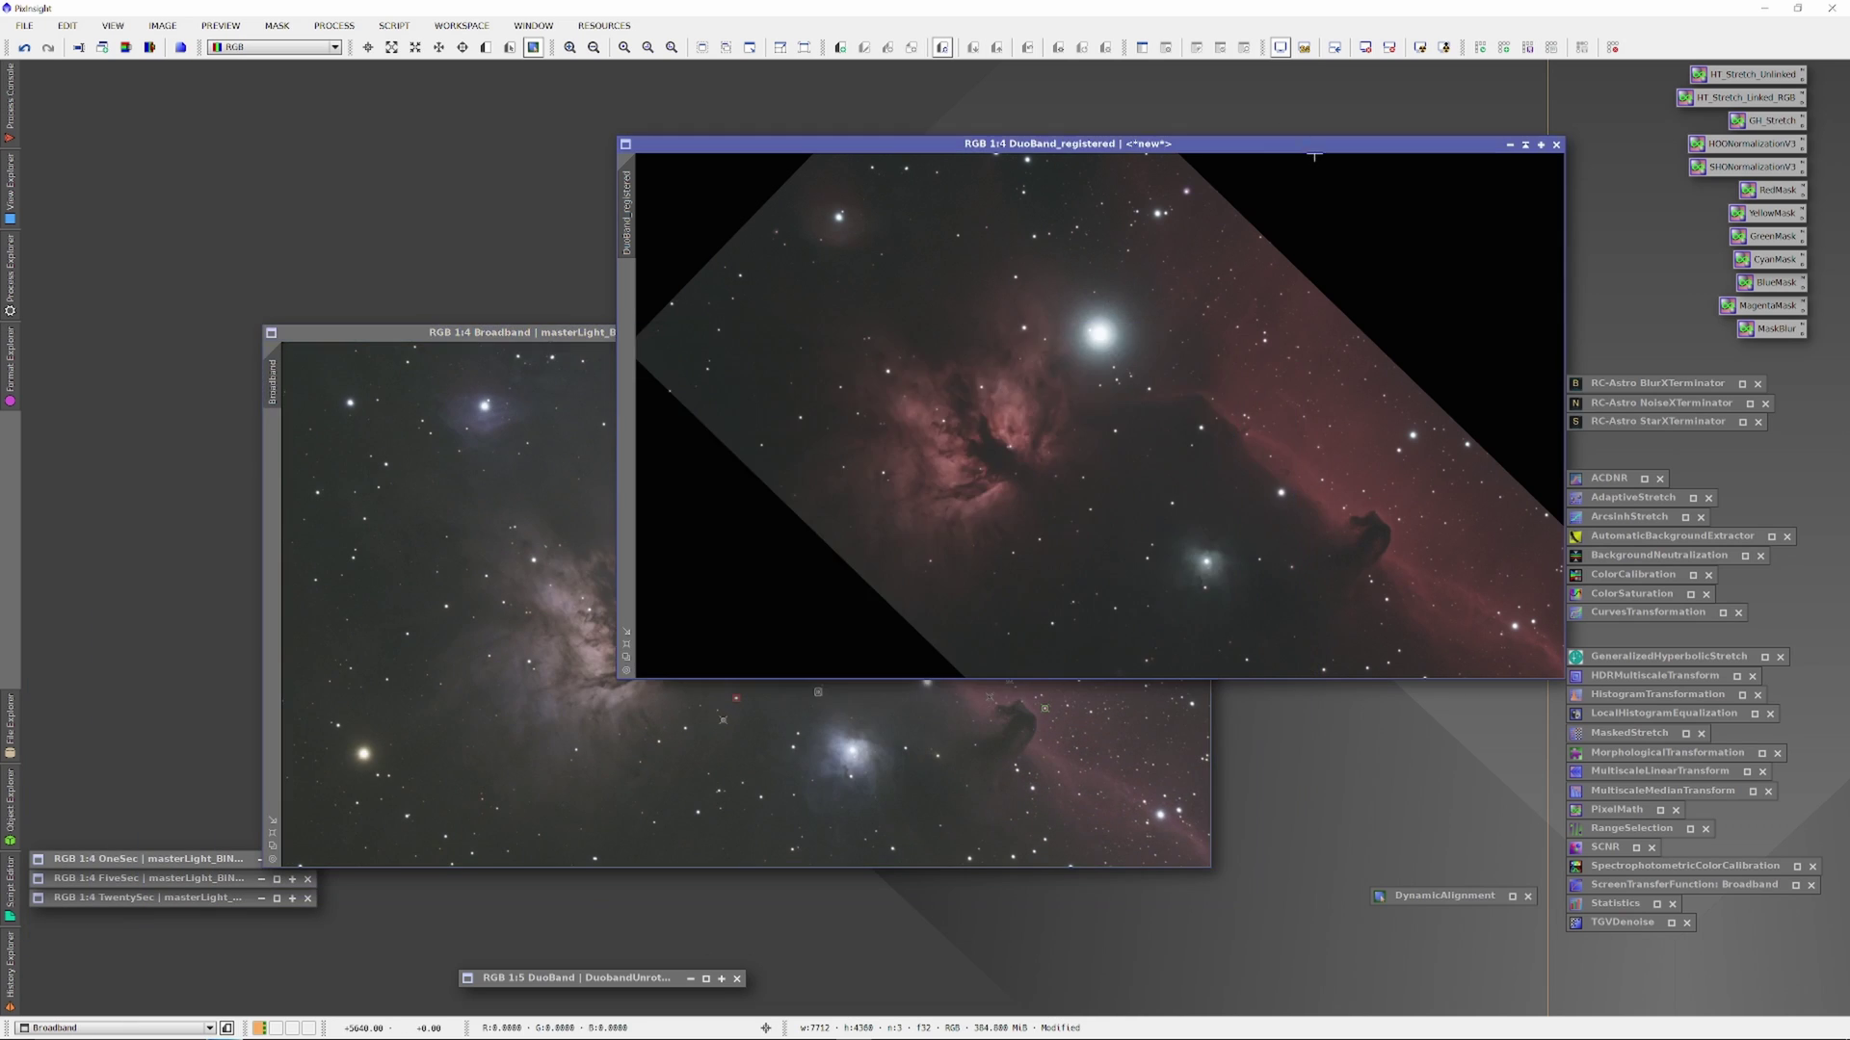
drag(1311, 143, 956, 333)
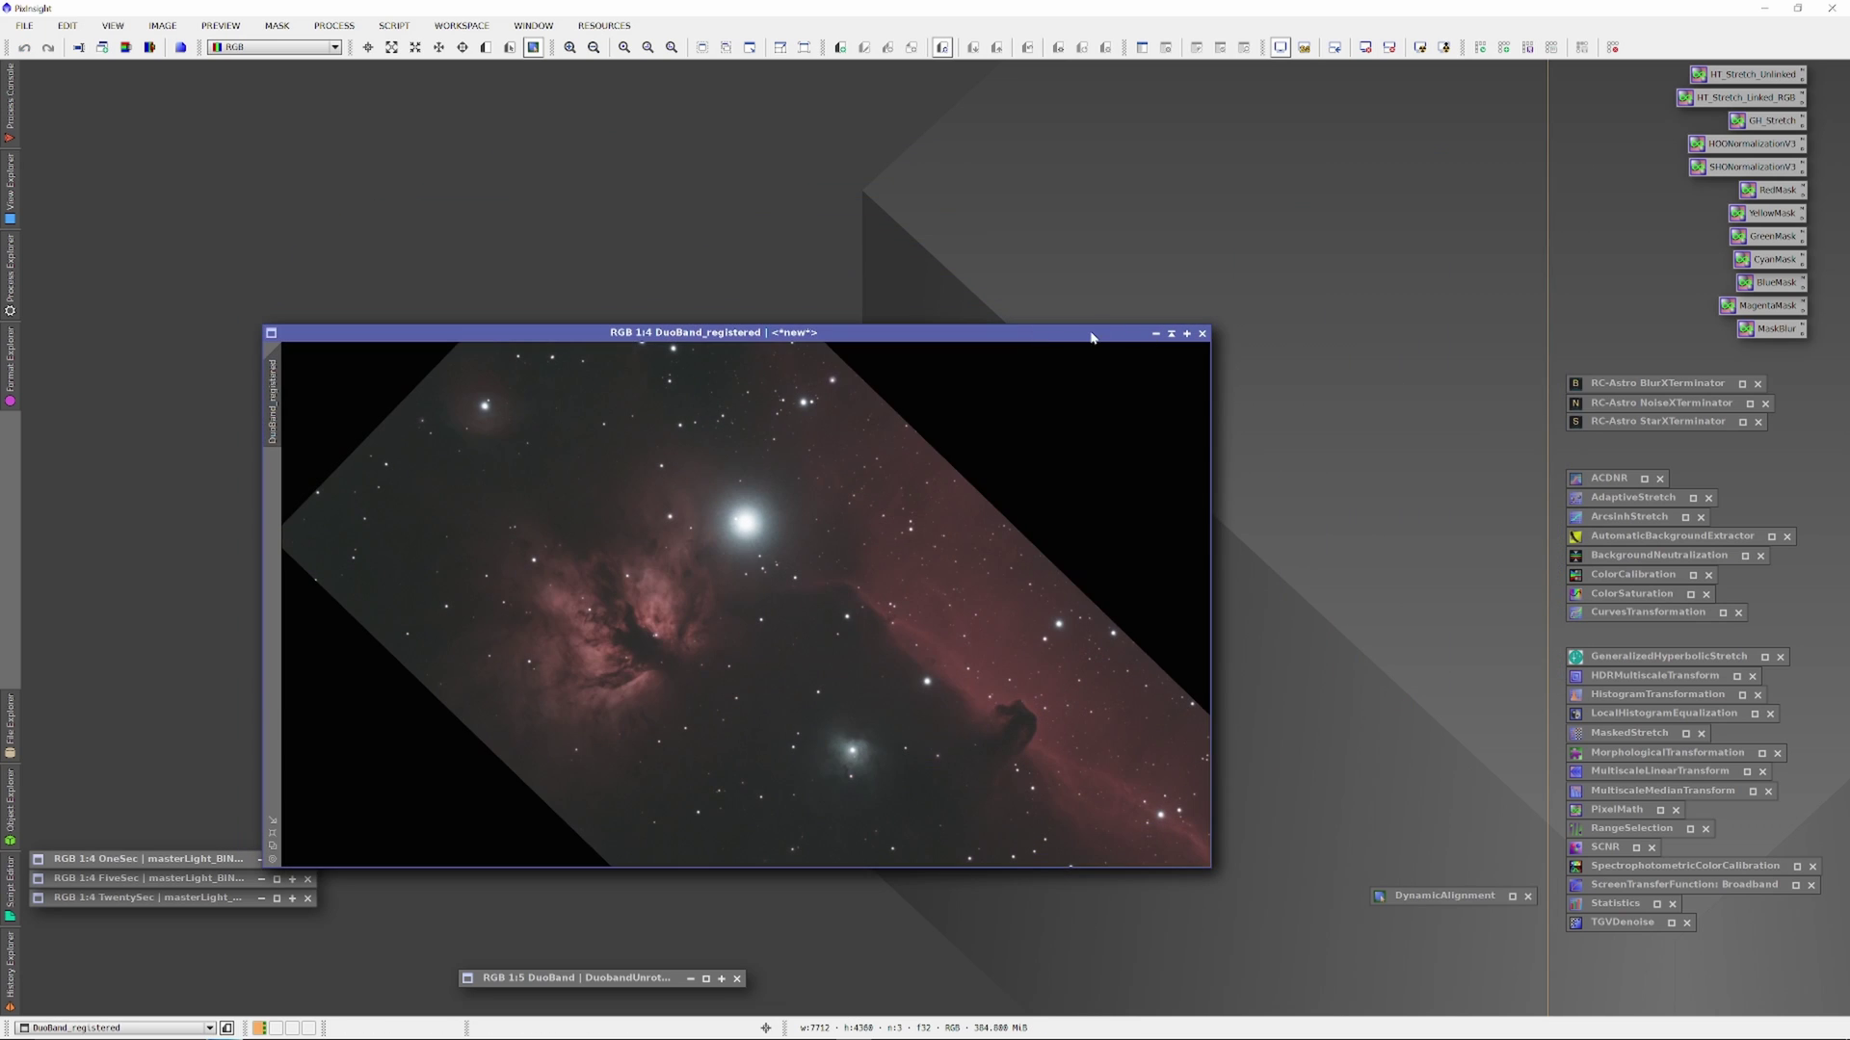
mouse_move(1090, 333)
mouse_down()
mouse_move(1090, 253)
mouse_move(1095, 281)
mouse_move(1619, 214)
mouse_move(834, 271)
mouse_move(1083, 335)
mouse_up()
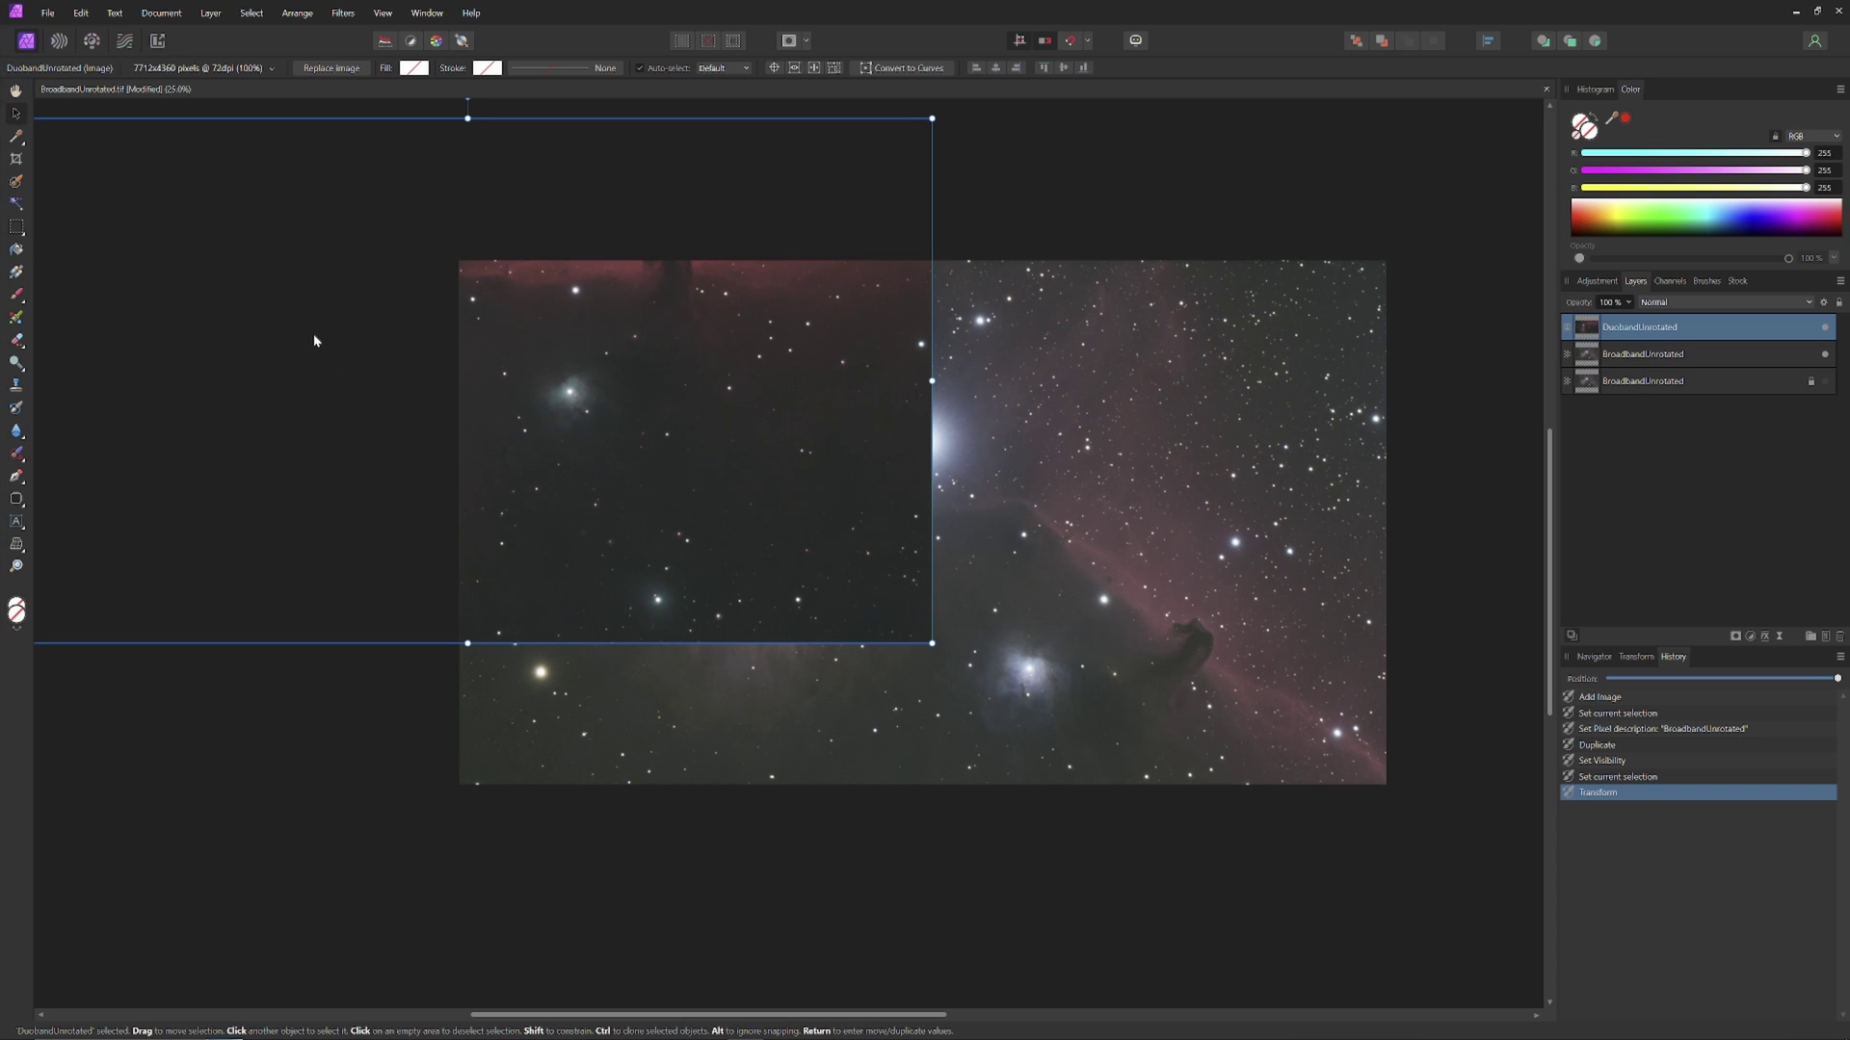
Move the DuobandUnrotated layer onto the broadband image, blend it as Screen, and rotate it about 7.8°.
drag(313, 337, 763, 478)
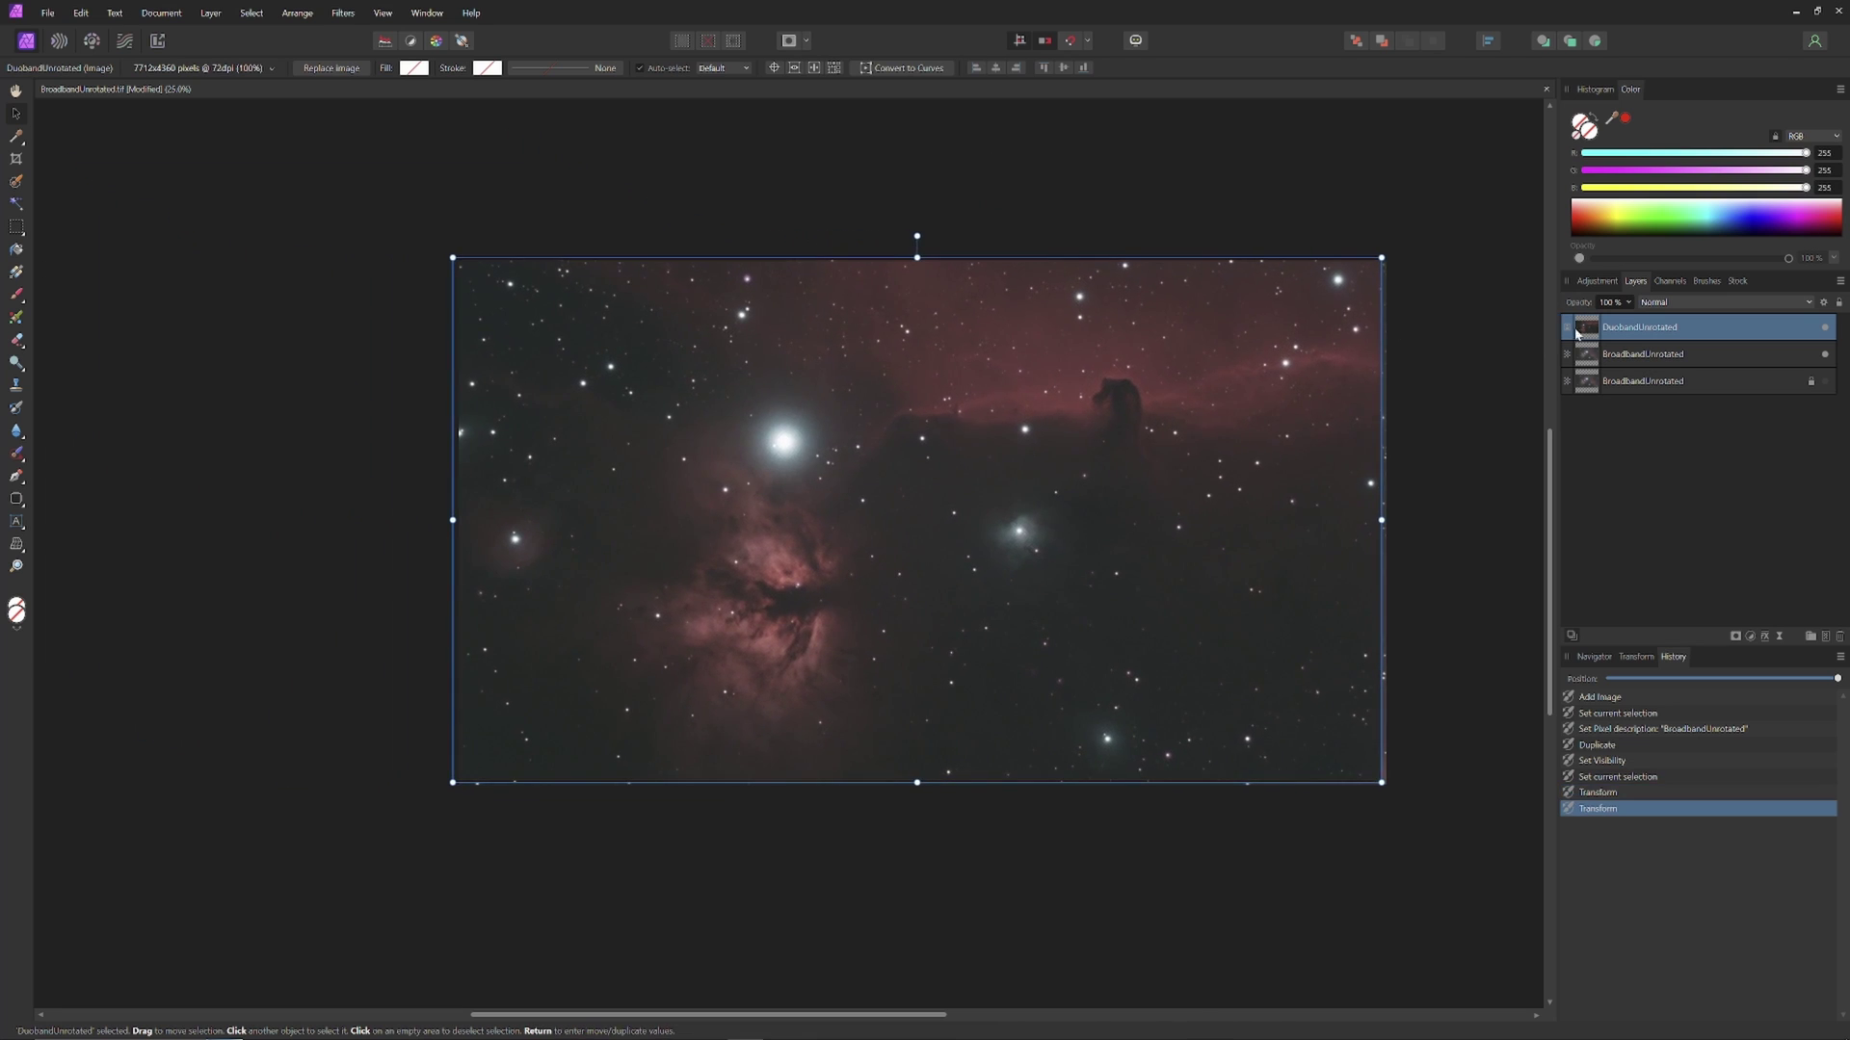
click(1701, 303)
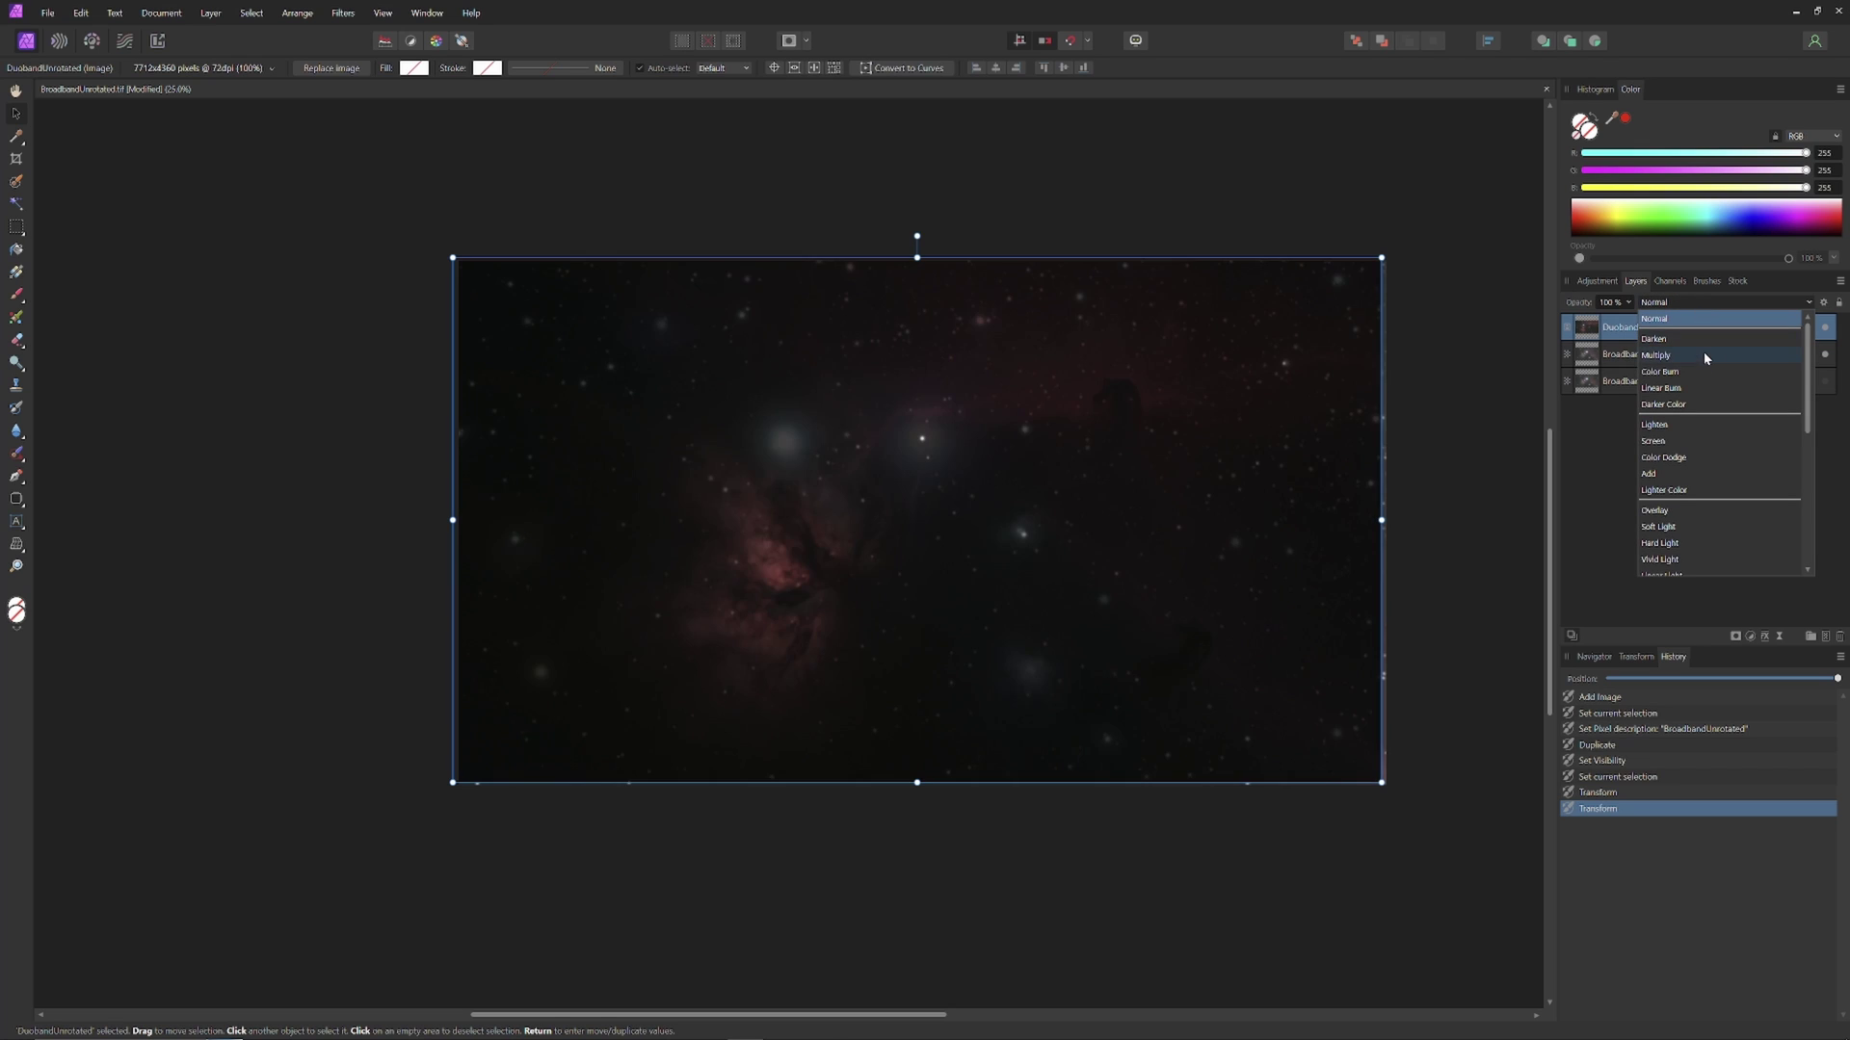
click(1678, 438)
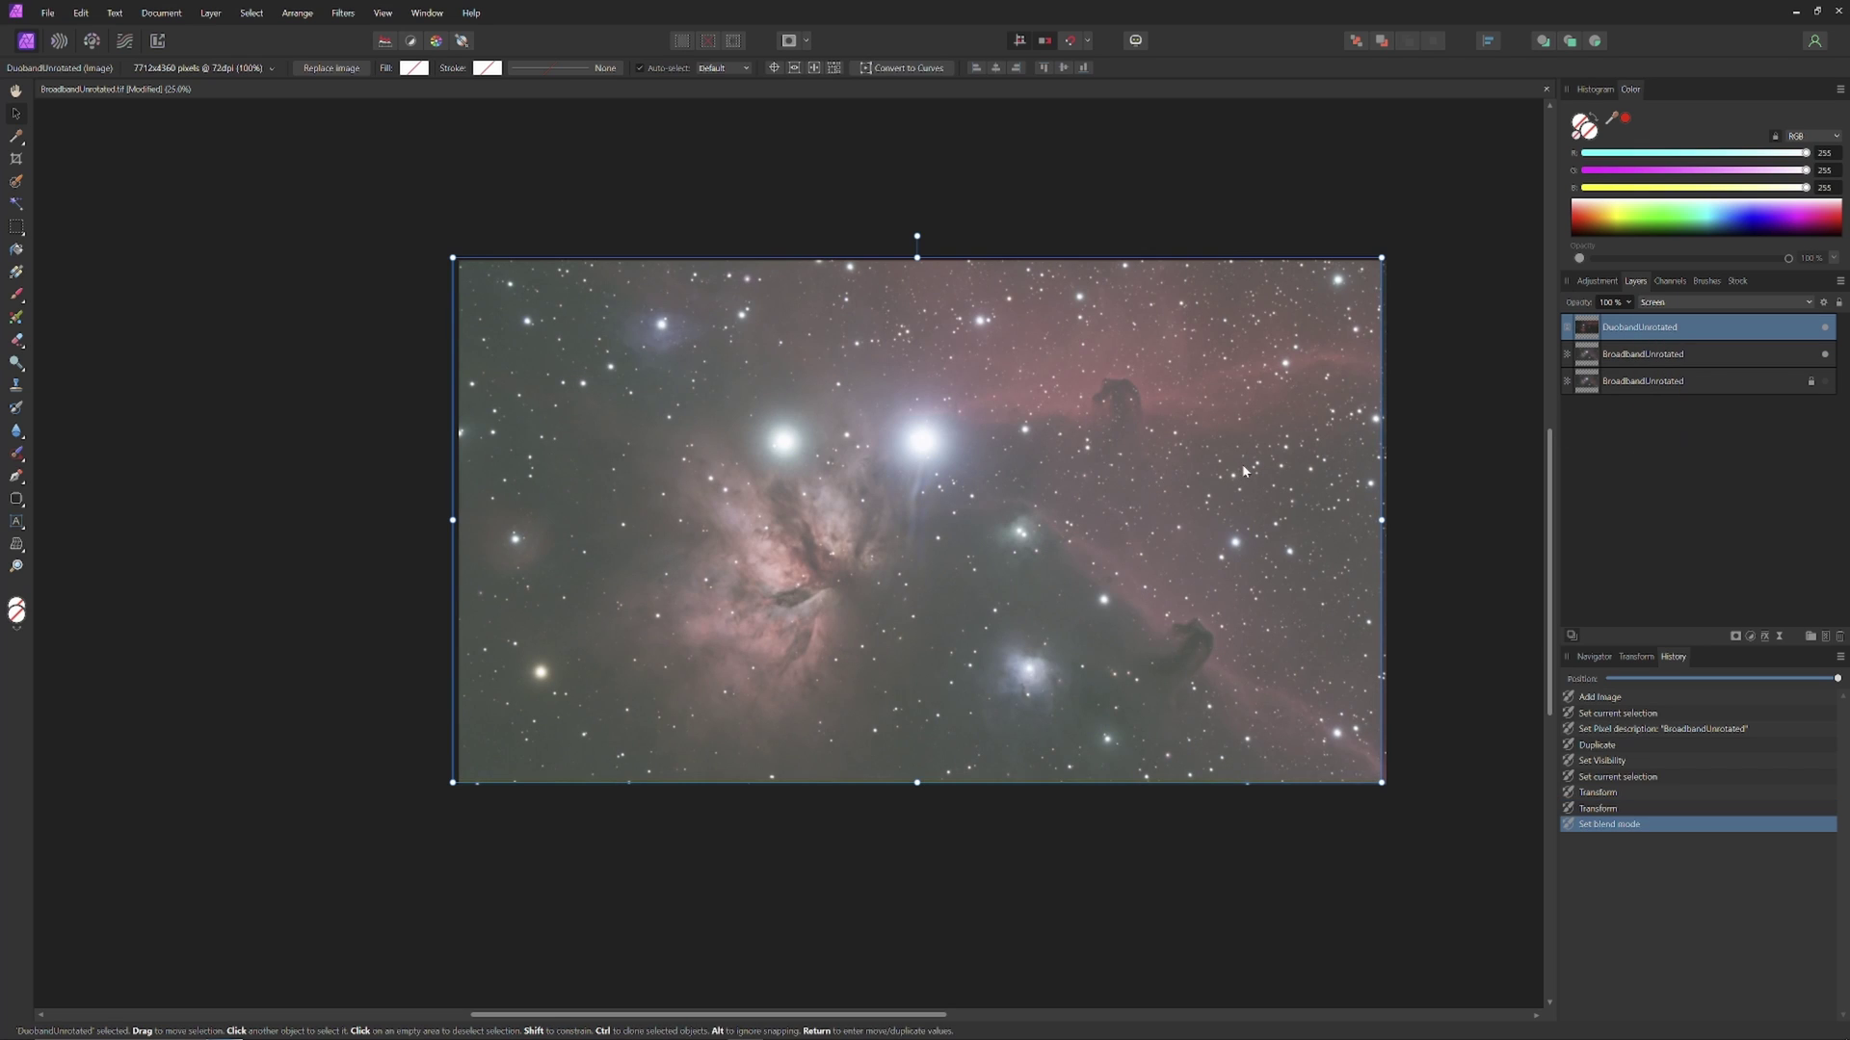
scroll(1241, 464, up, 3)
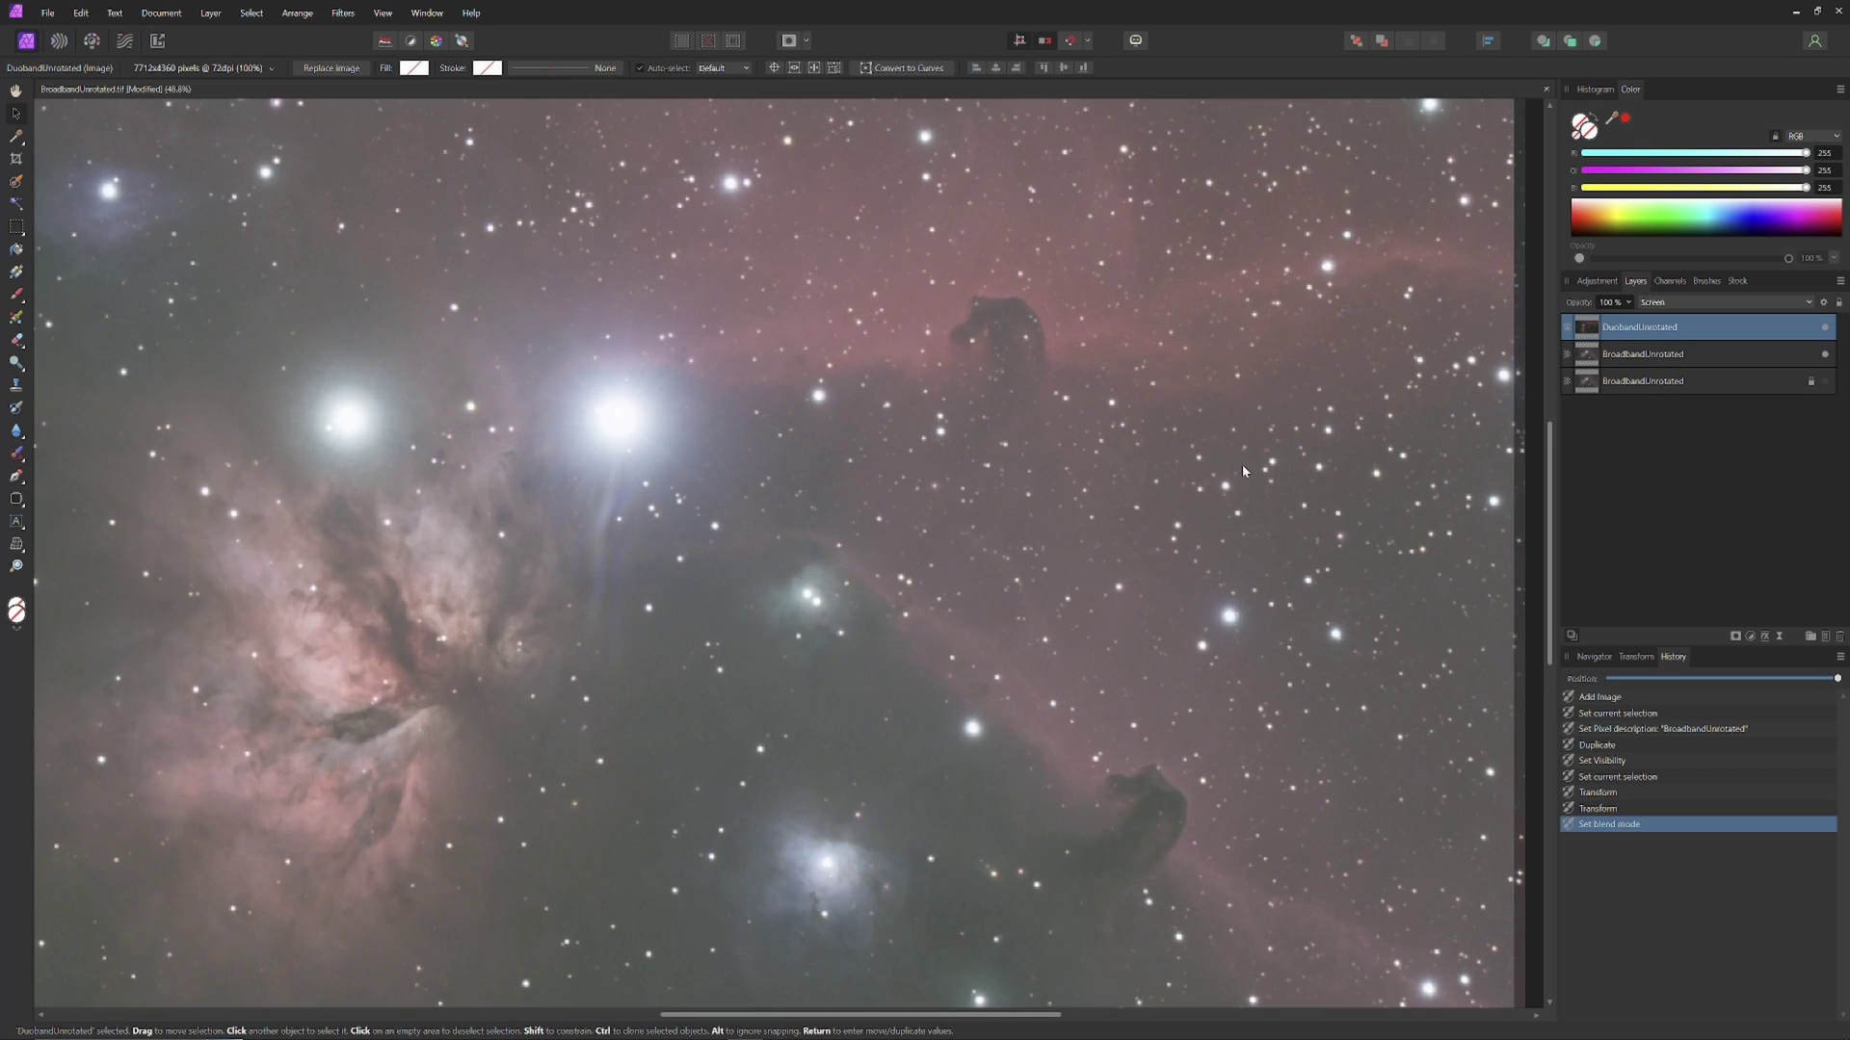
scroll(1320, 406, down, 2)
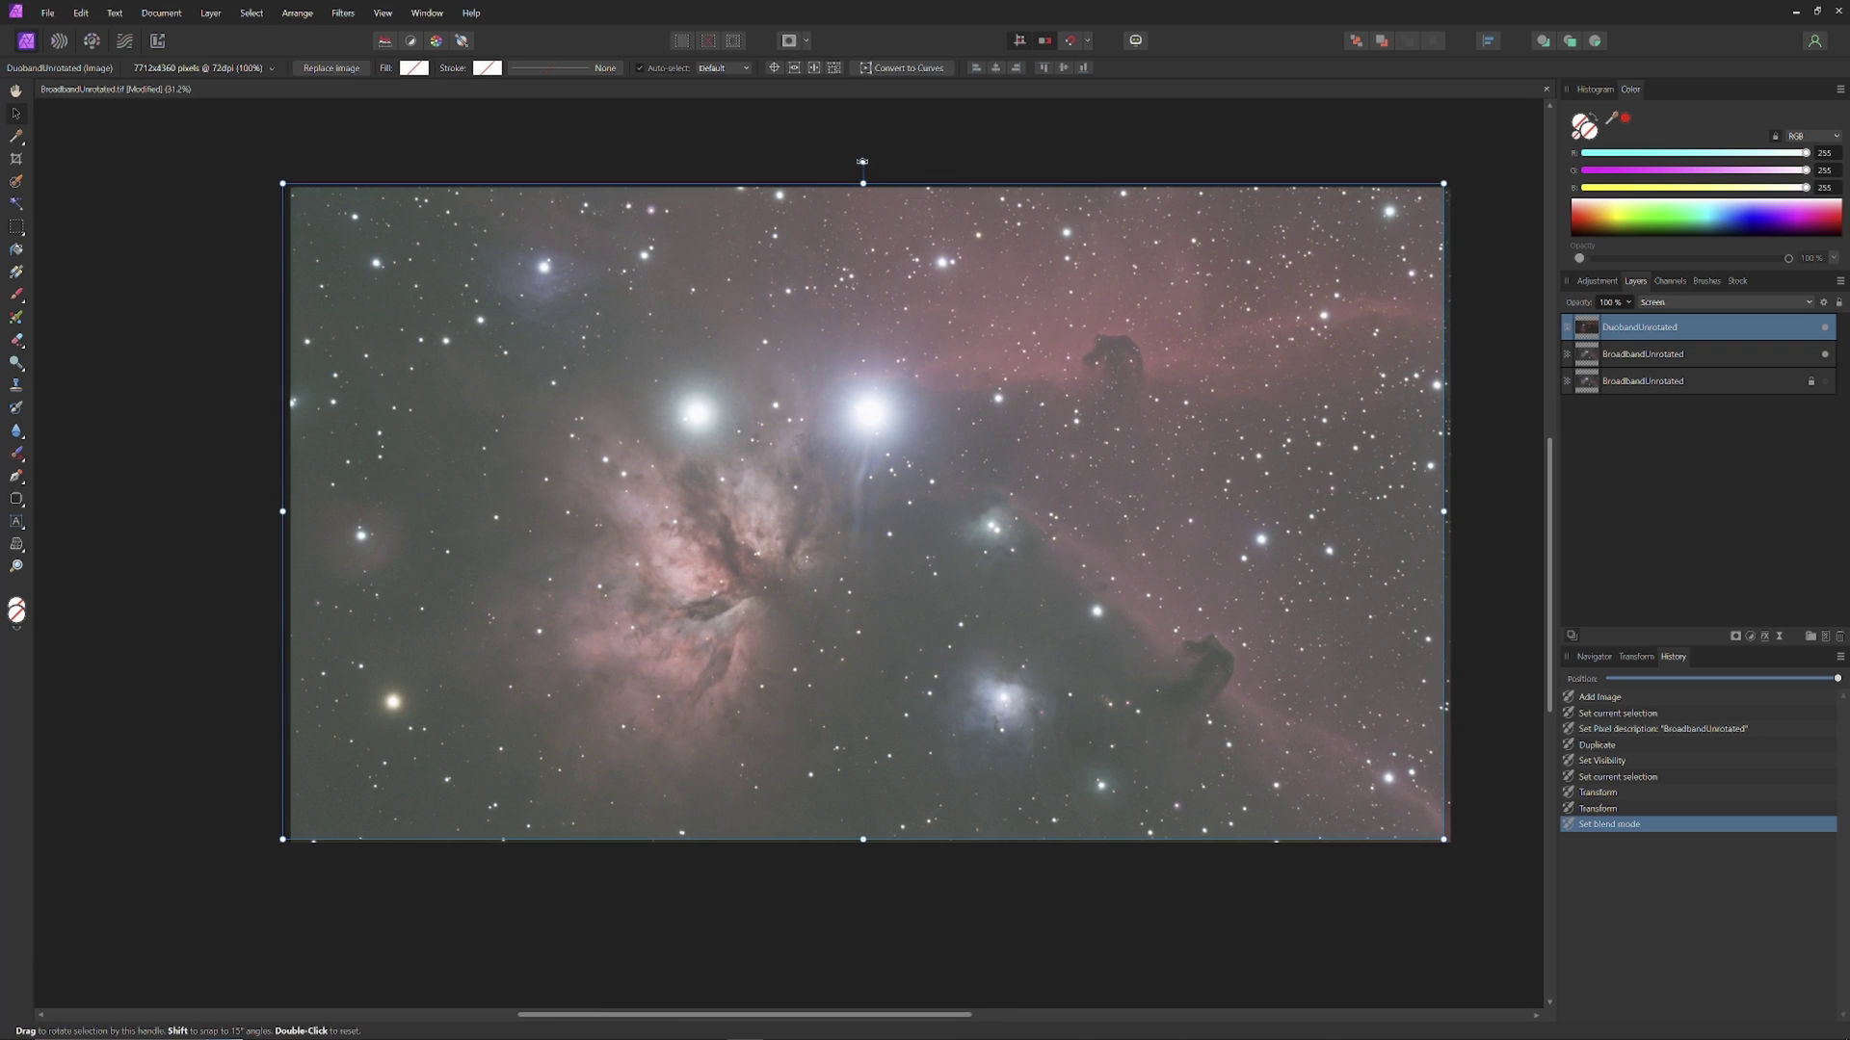
drag(867, 161, 1126, 241)
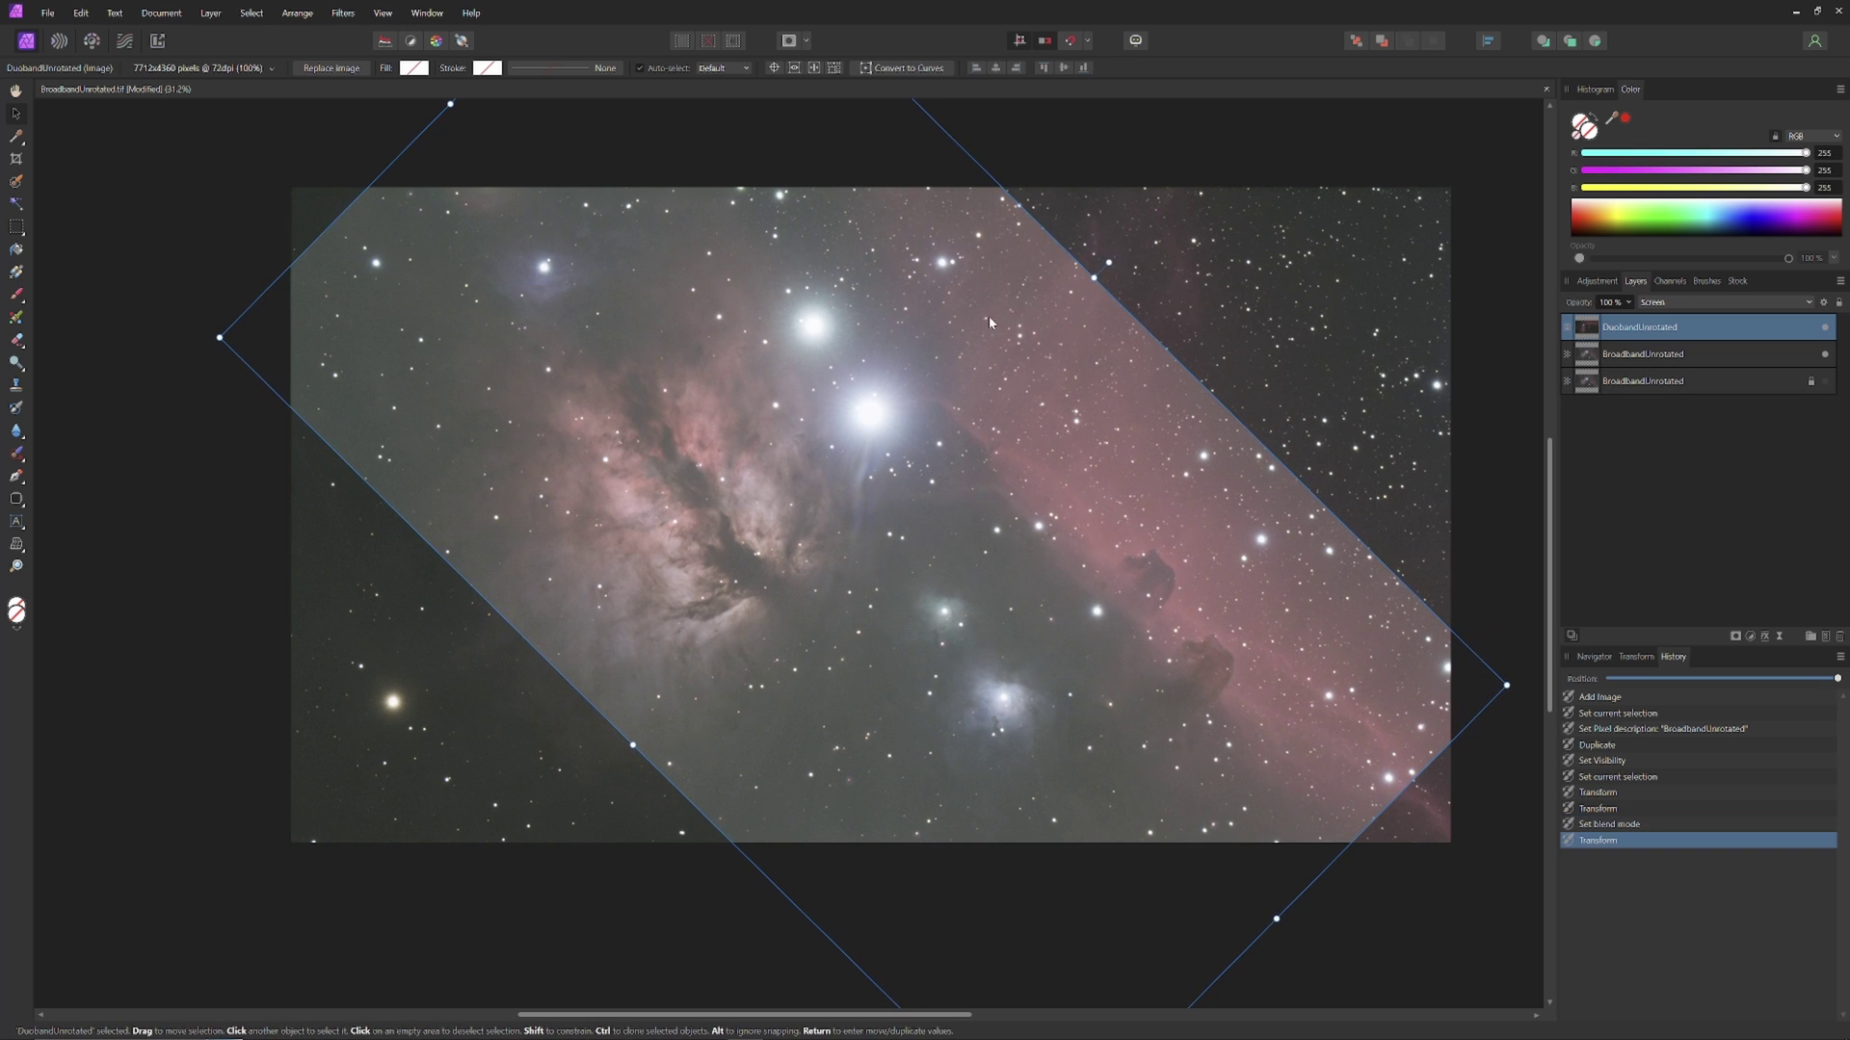
Rotate and nudge the DuobandUnrotated layer to about 44.7° until its stars overlay the broadband stars.
drag(989, 316, 1048, 403)
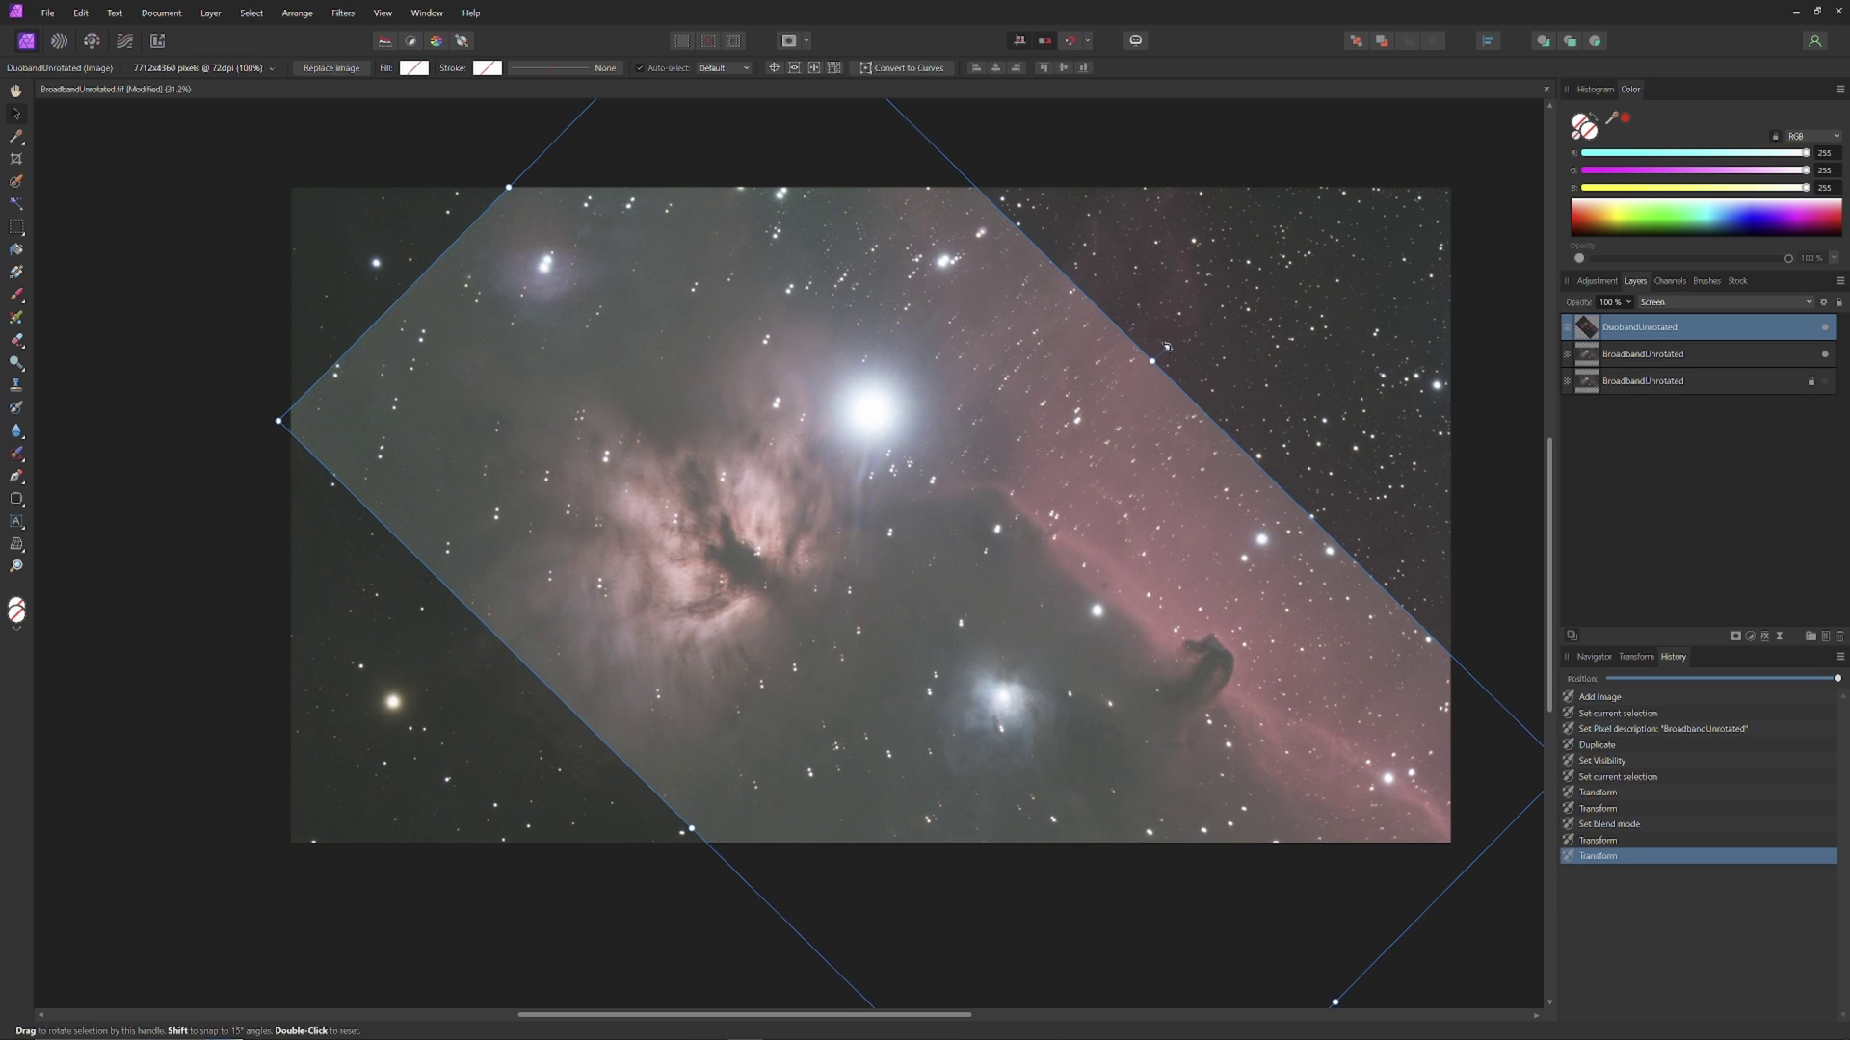
drag(1168, 345, 1168, 344)
drag(1167, 344, 1167, 344)
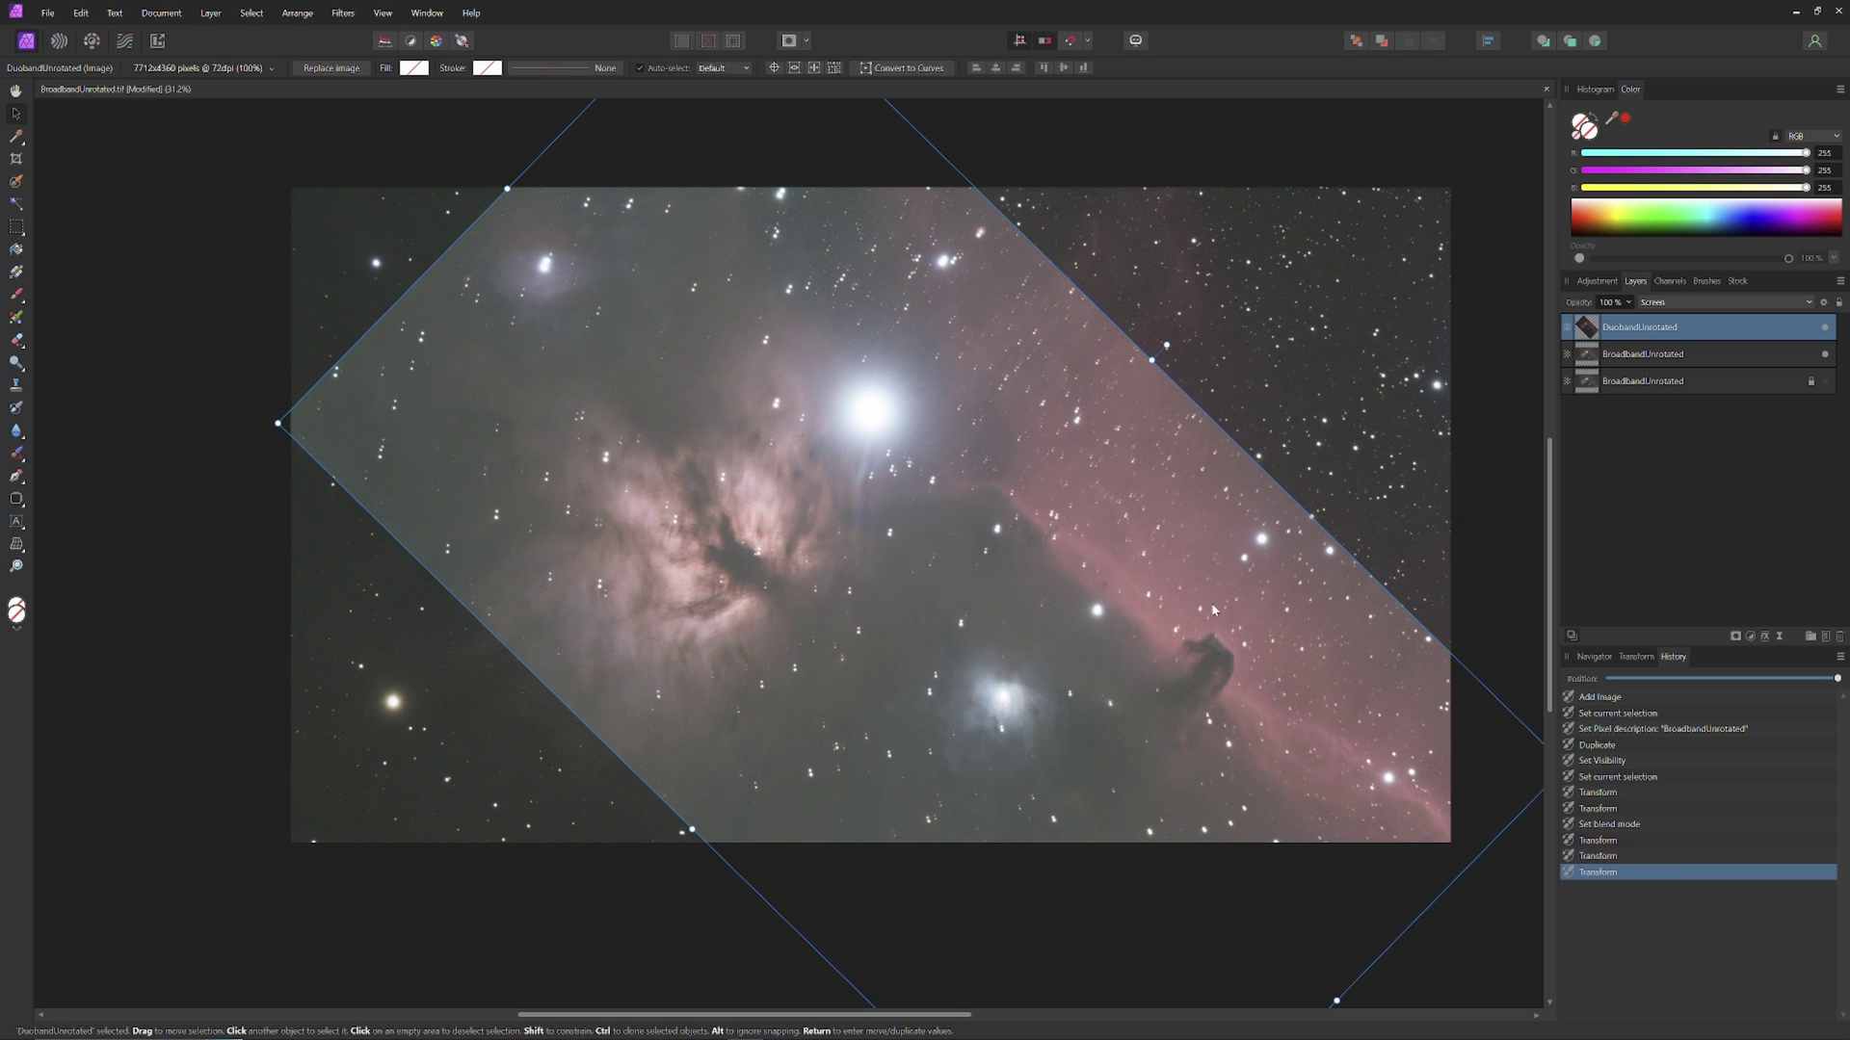
scroll(1214, 611, up, 2)
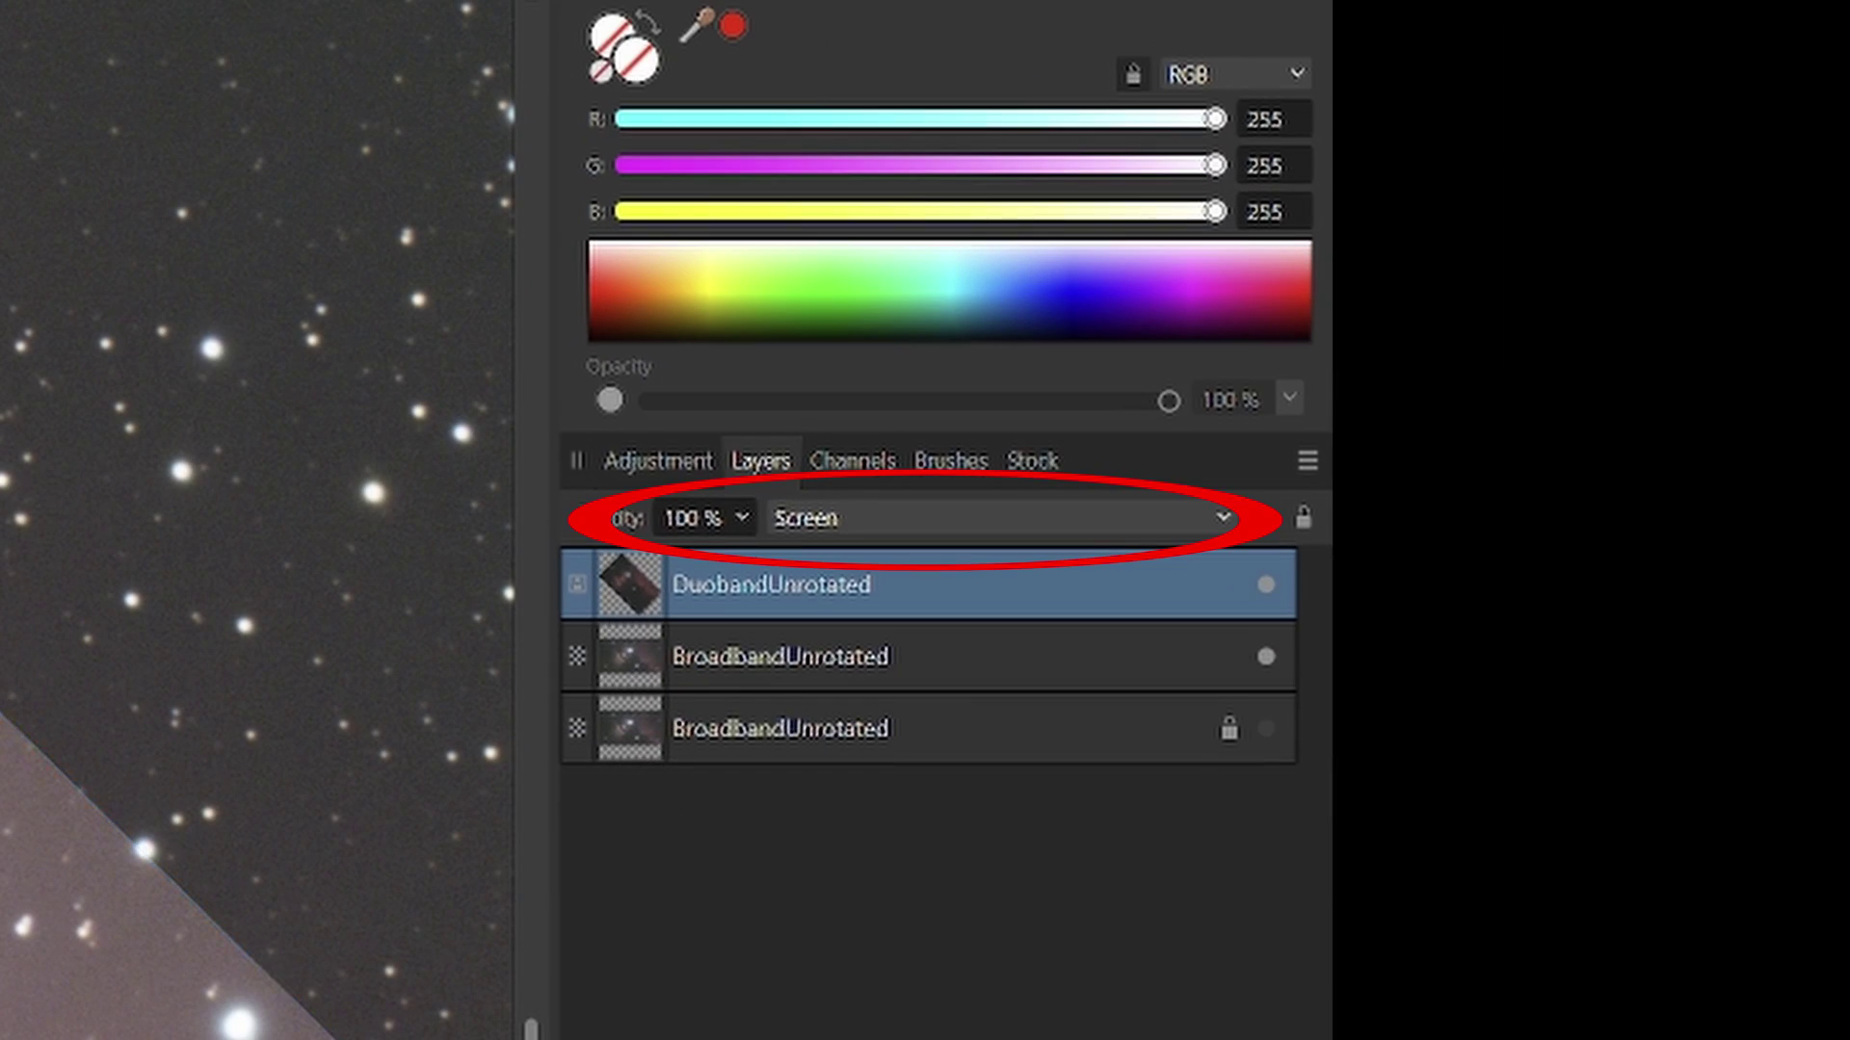
scroll(269, 520, up, 2)
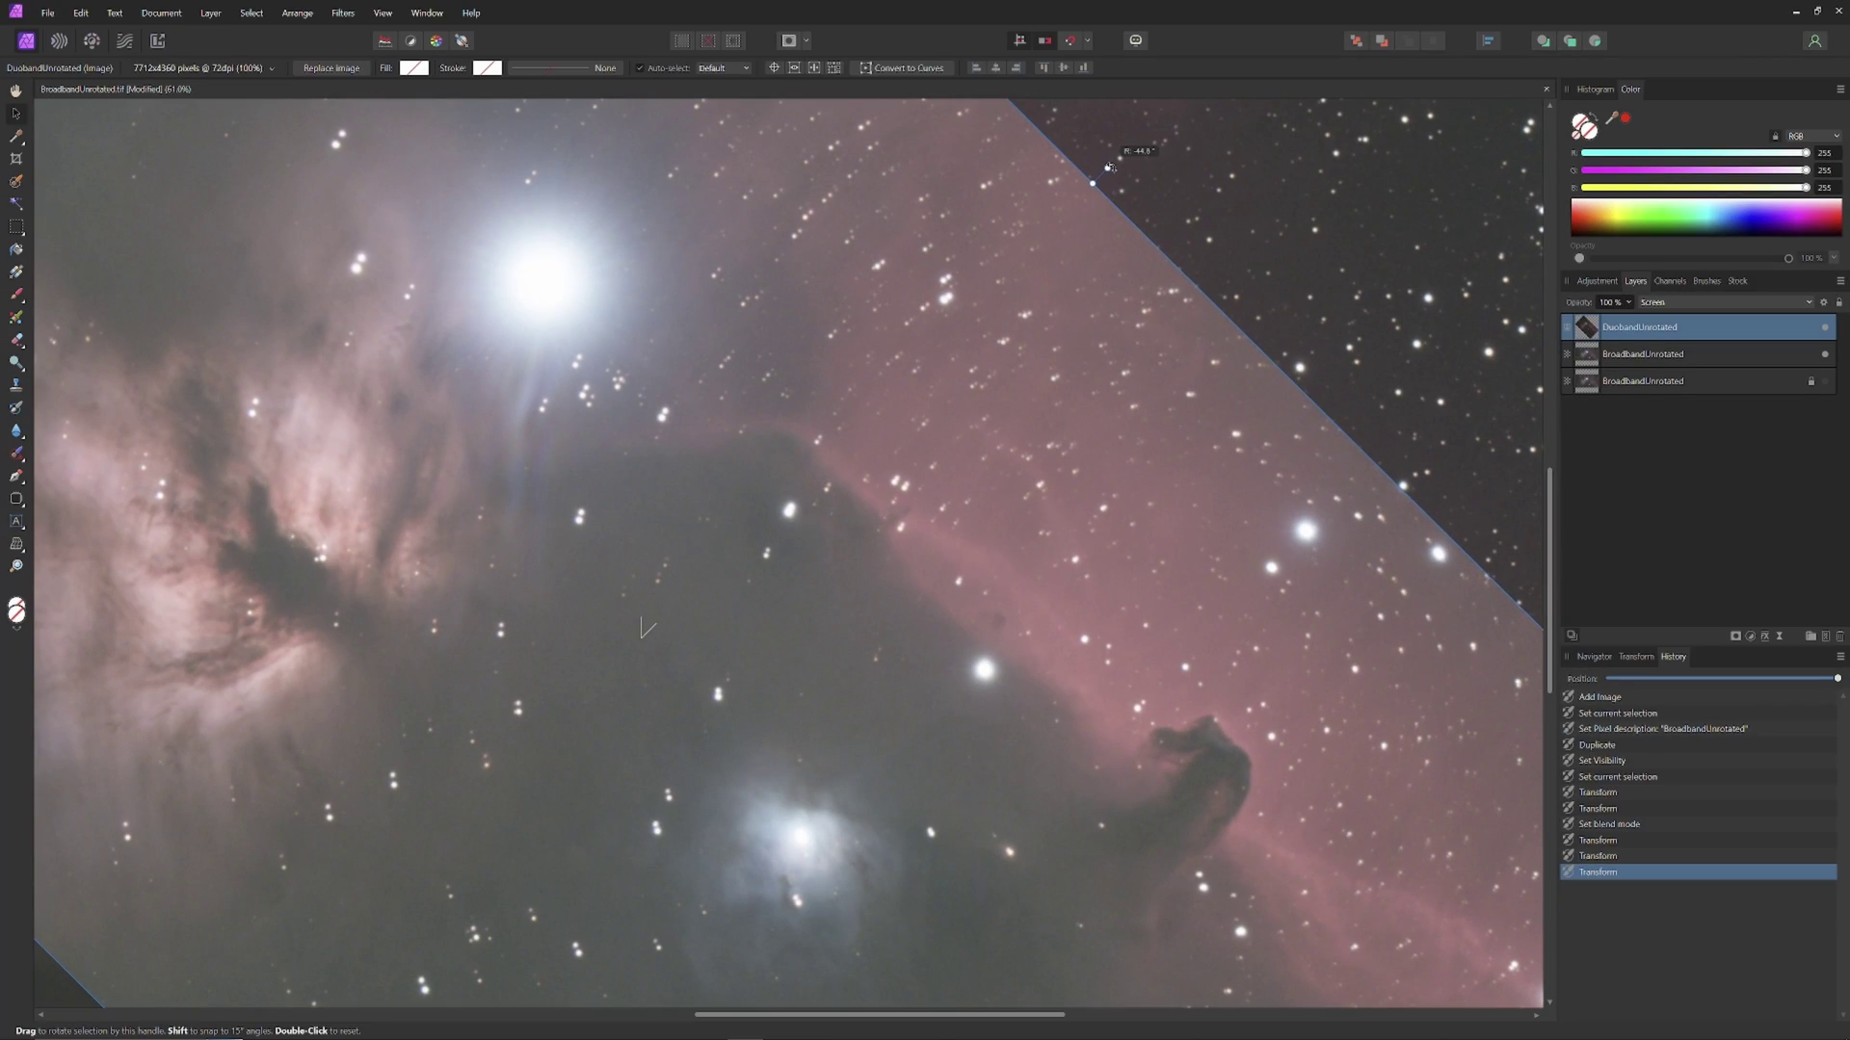
drag(1109, 167, 1108, 167)
drag(1107, 166, 1107, 167)
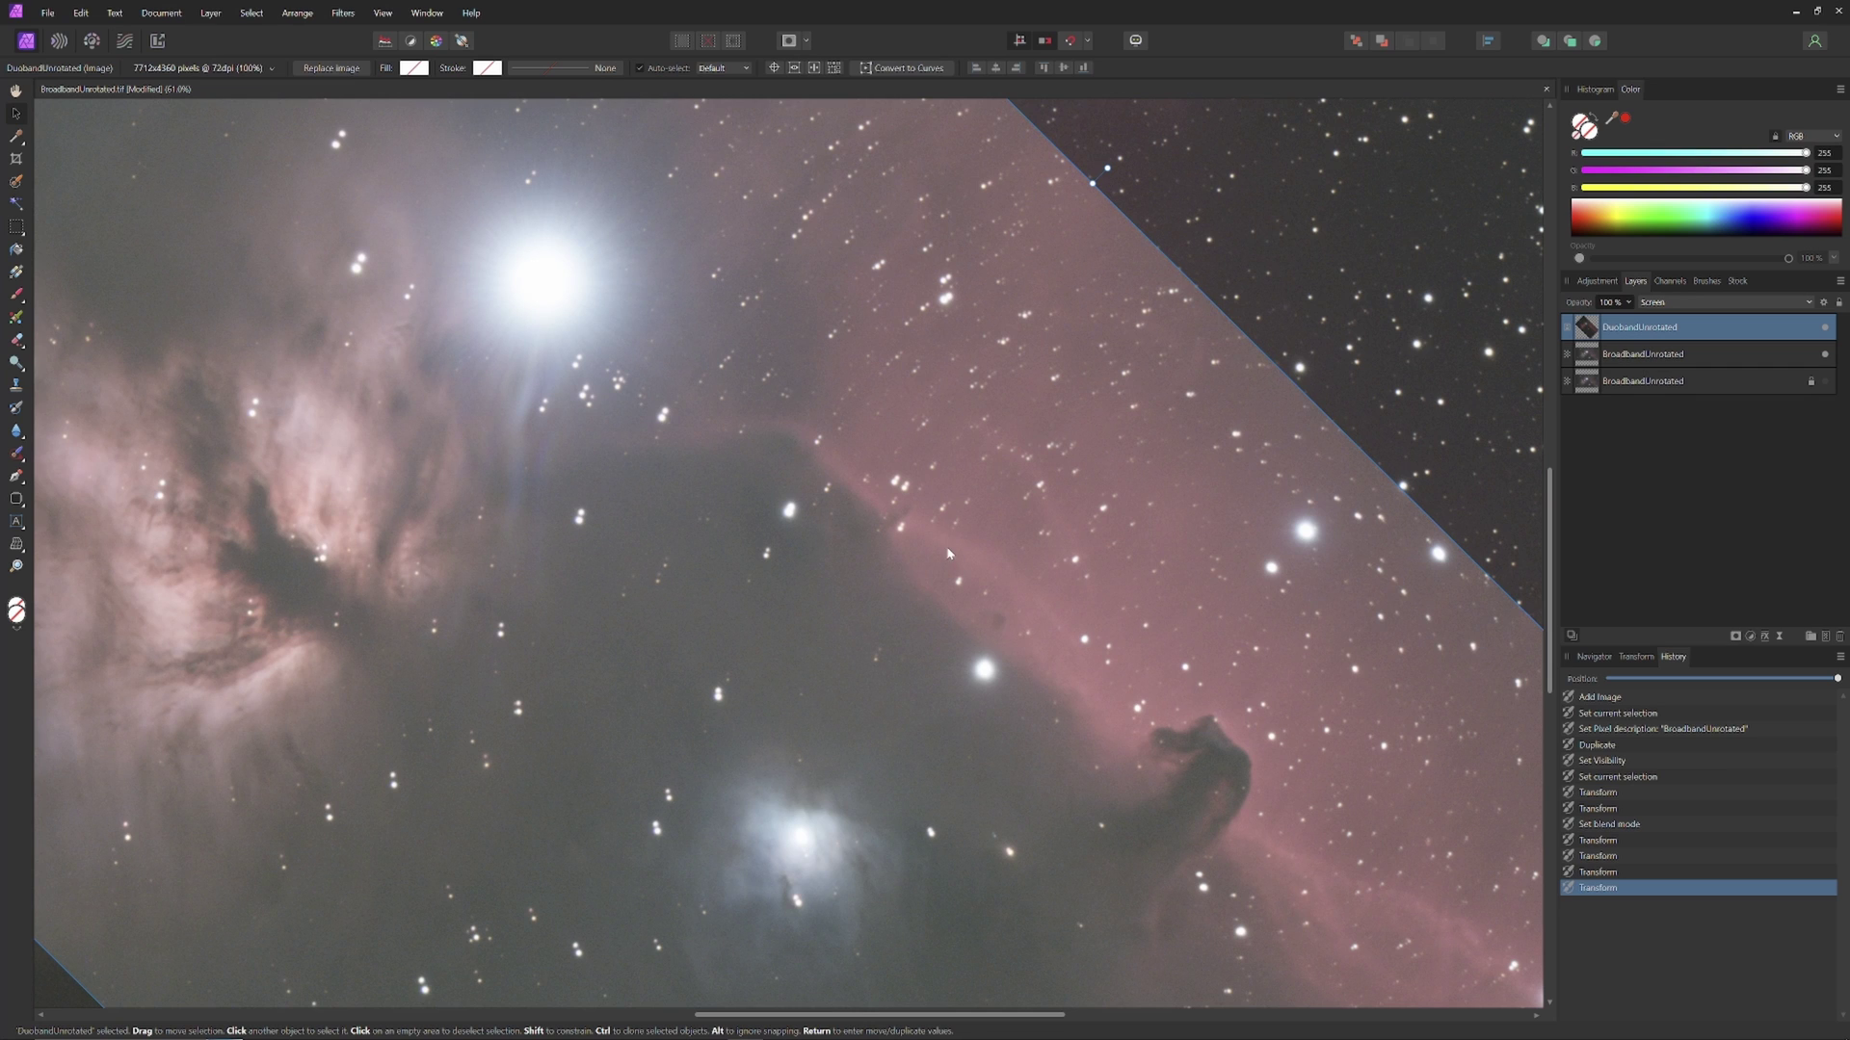
scroll(800, 558, up, 3)
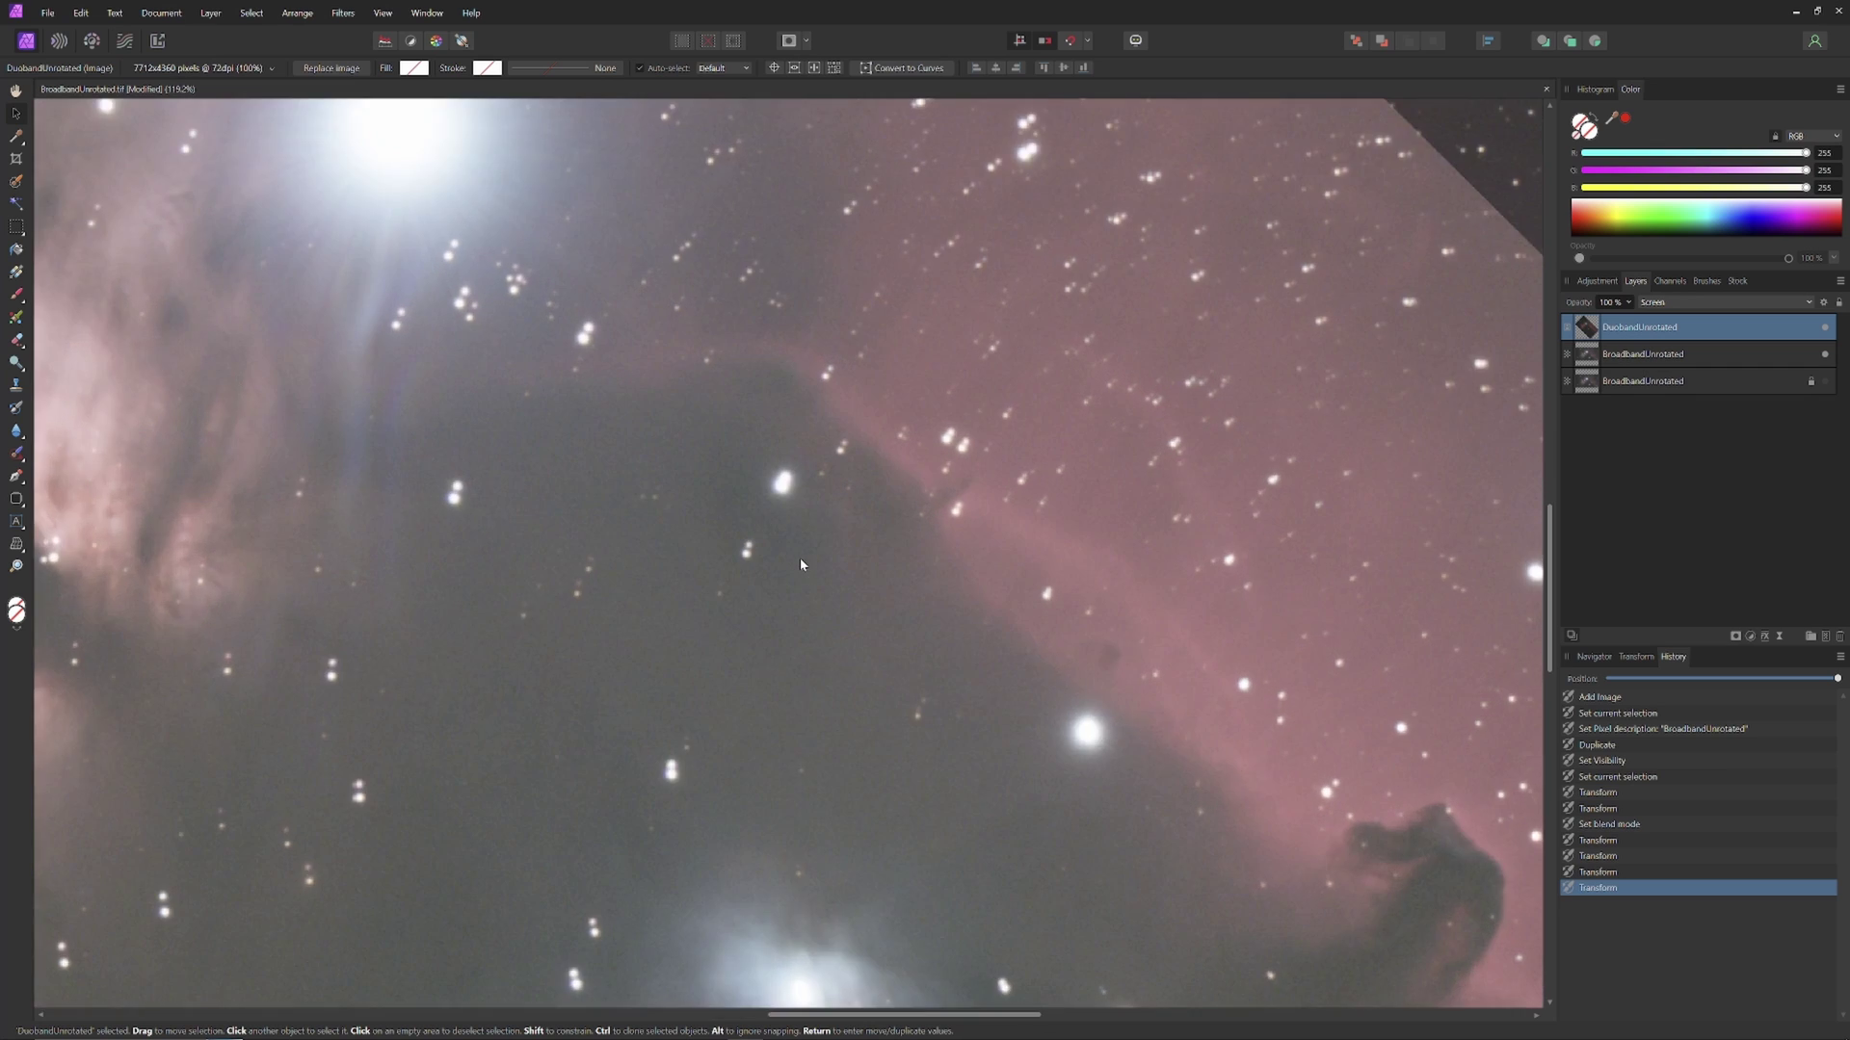
scroll(800, 558, up, 2)
scroll(864, 493, down, 1)
scroll(864, 493, down, 5)
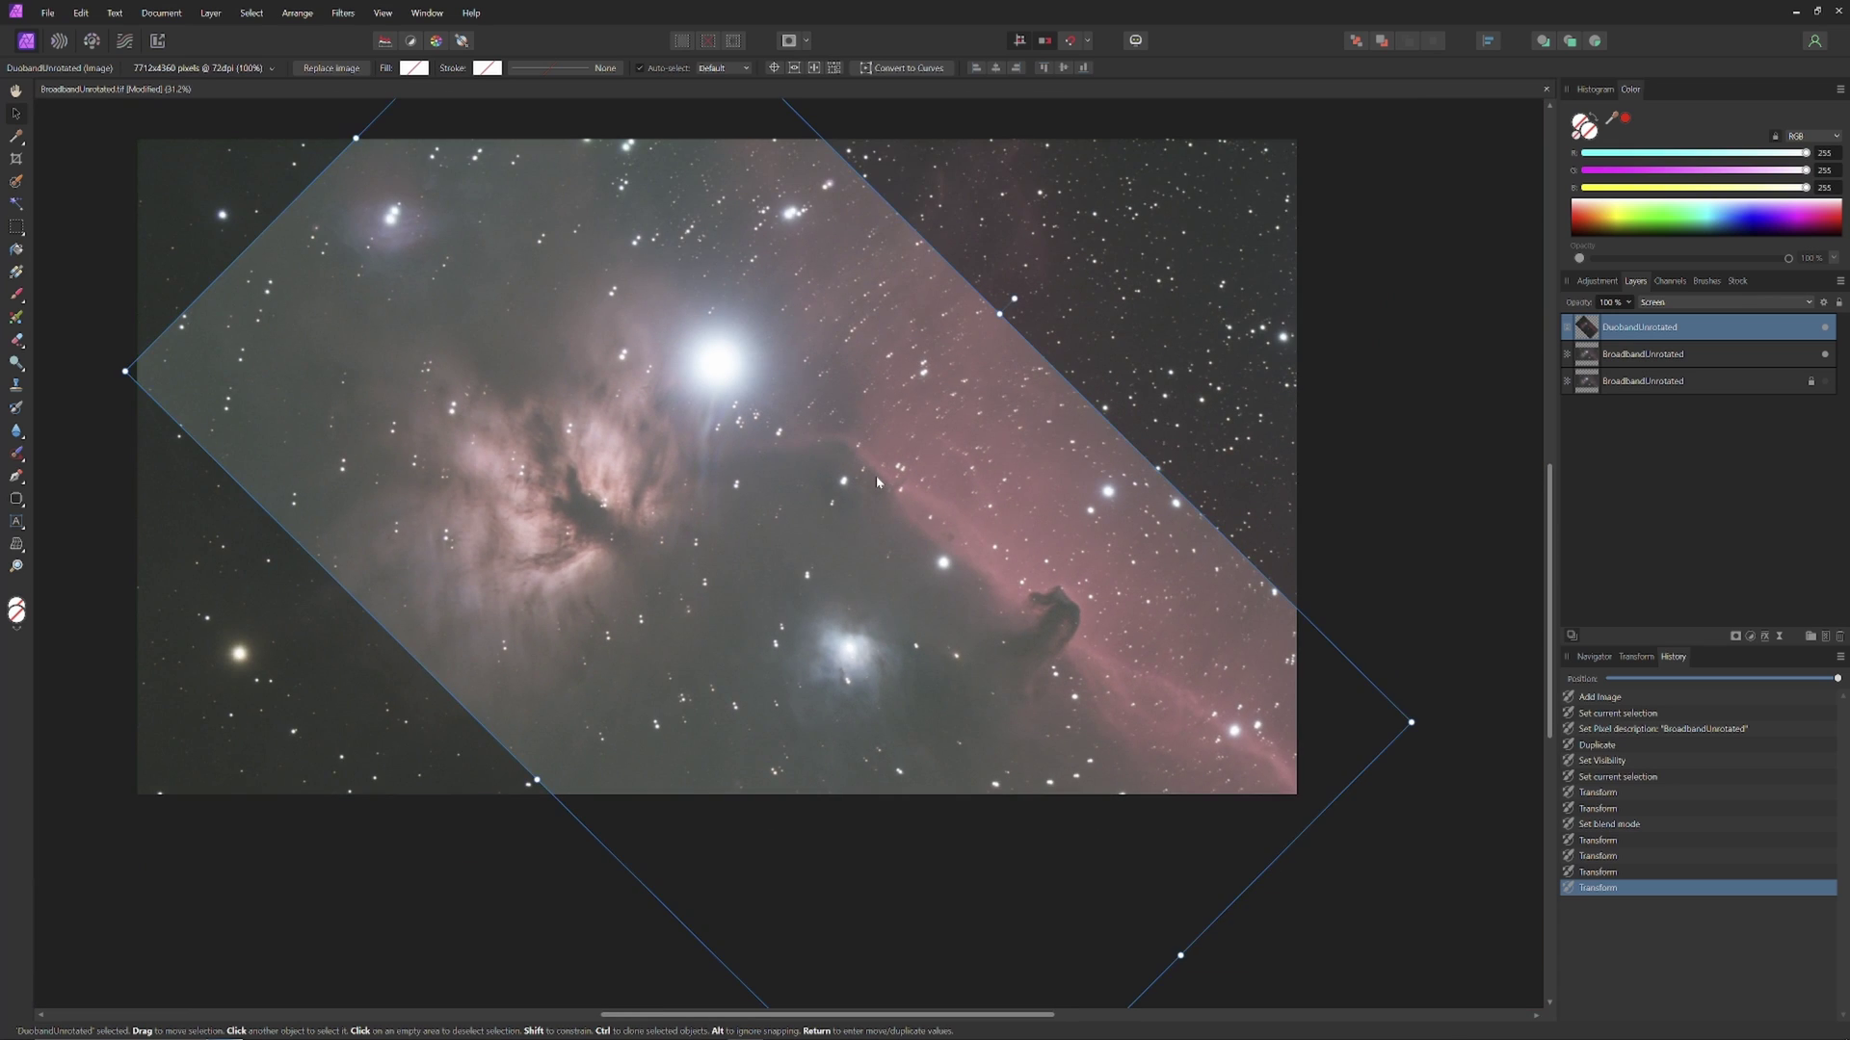
Switch the duoband layer's blend mode to Contrast Negate to expose misalignment.
click(1724, 312)
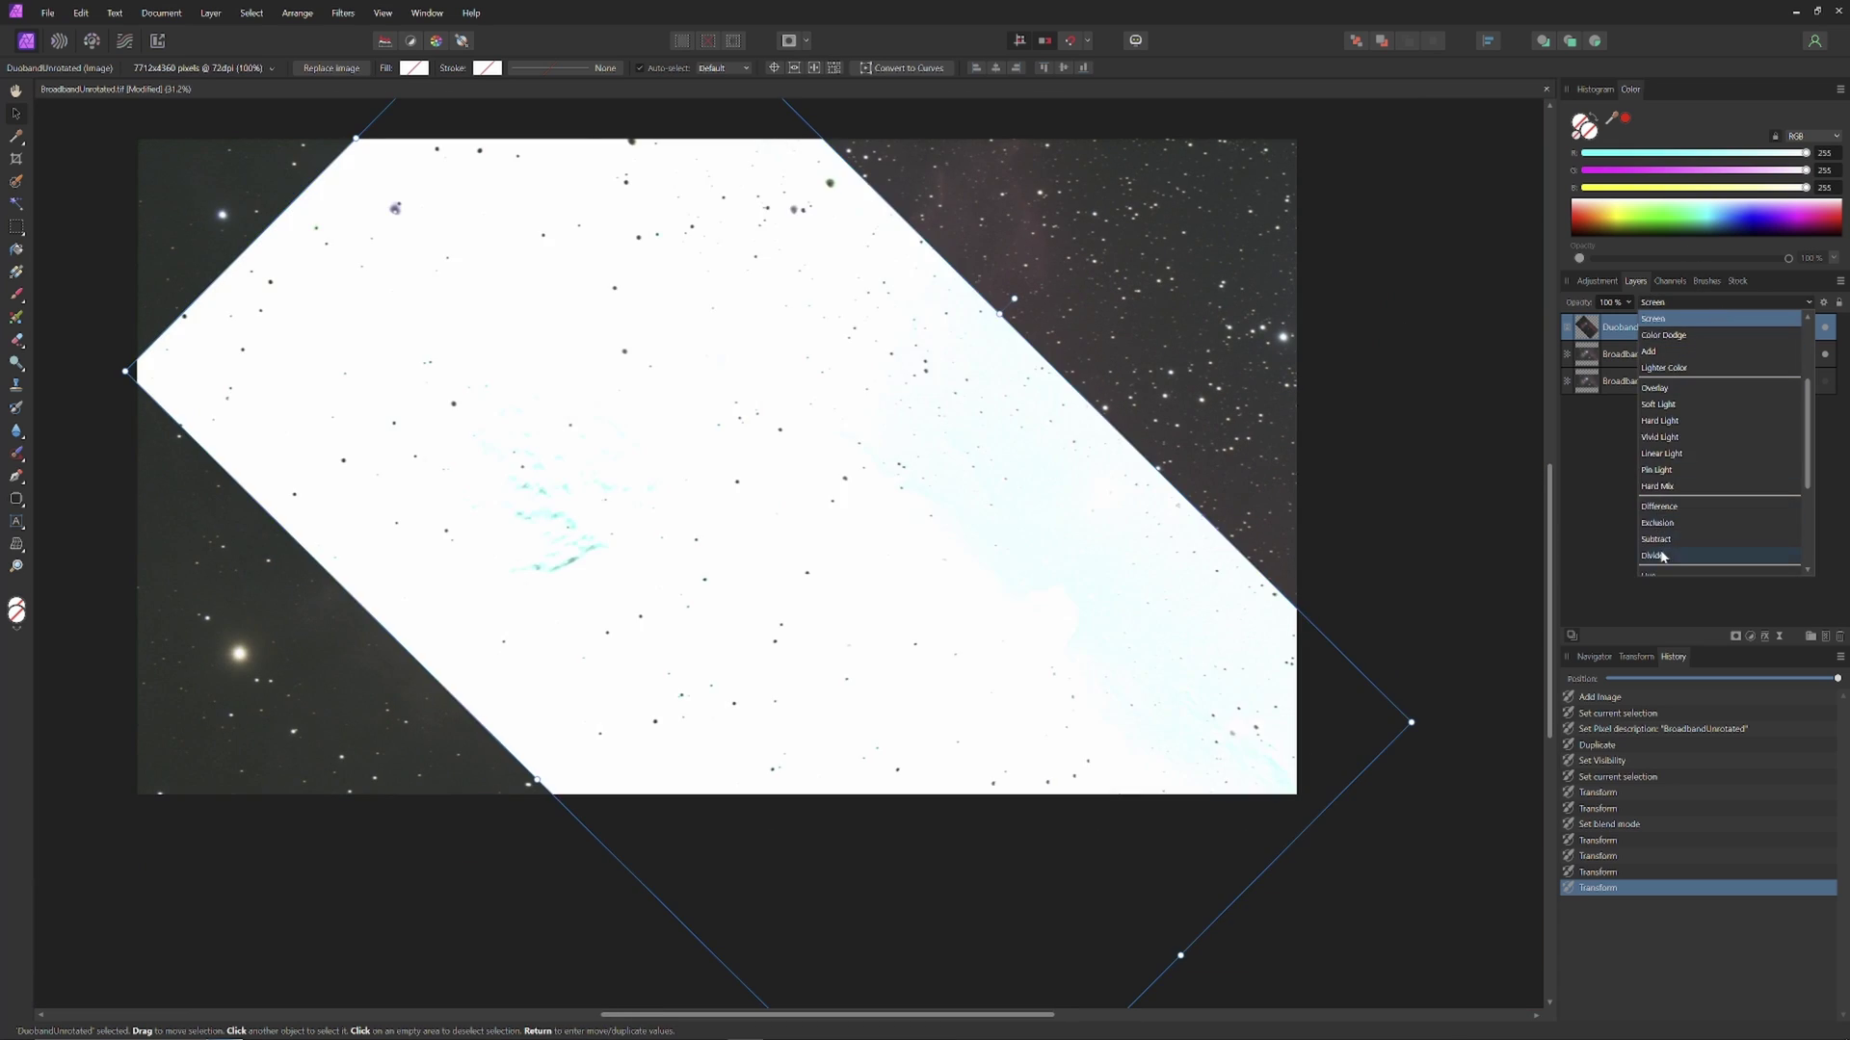
scroll(1661, 559, down, 3)
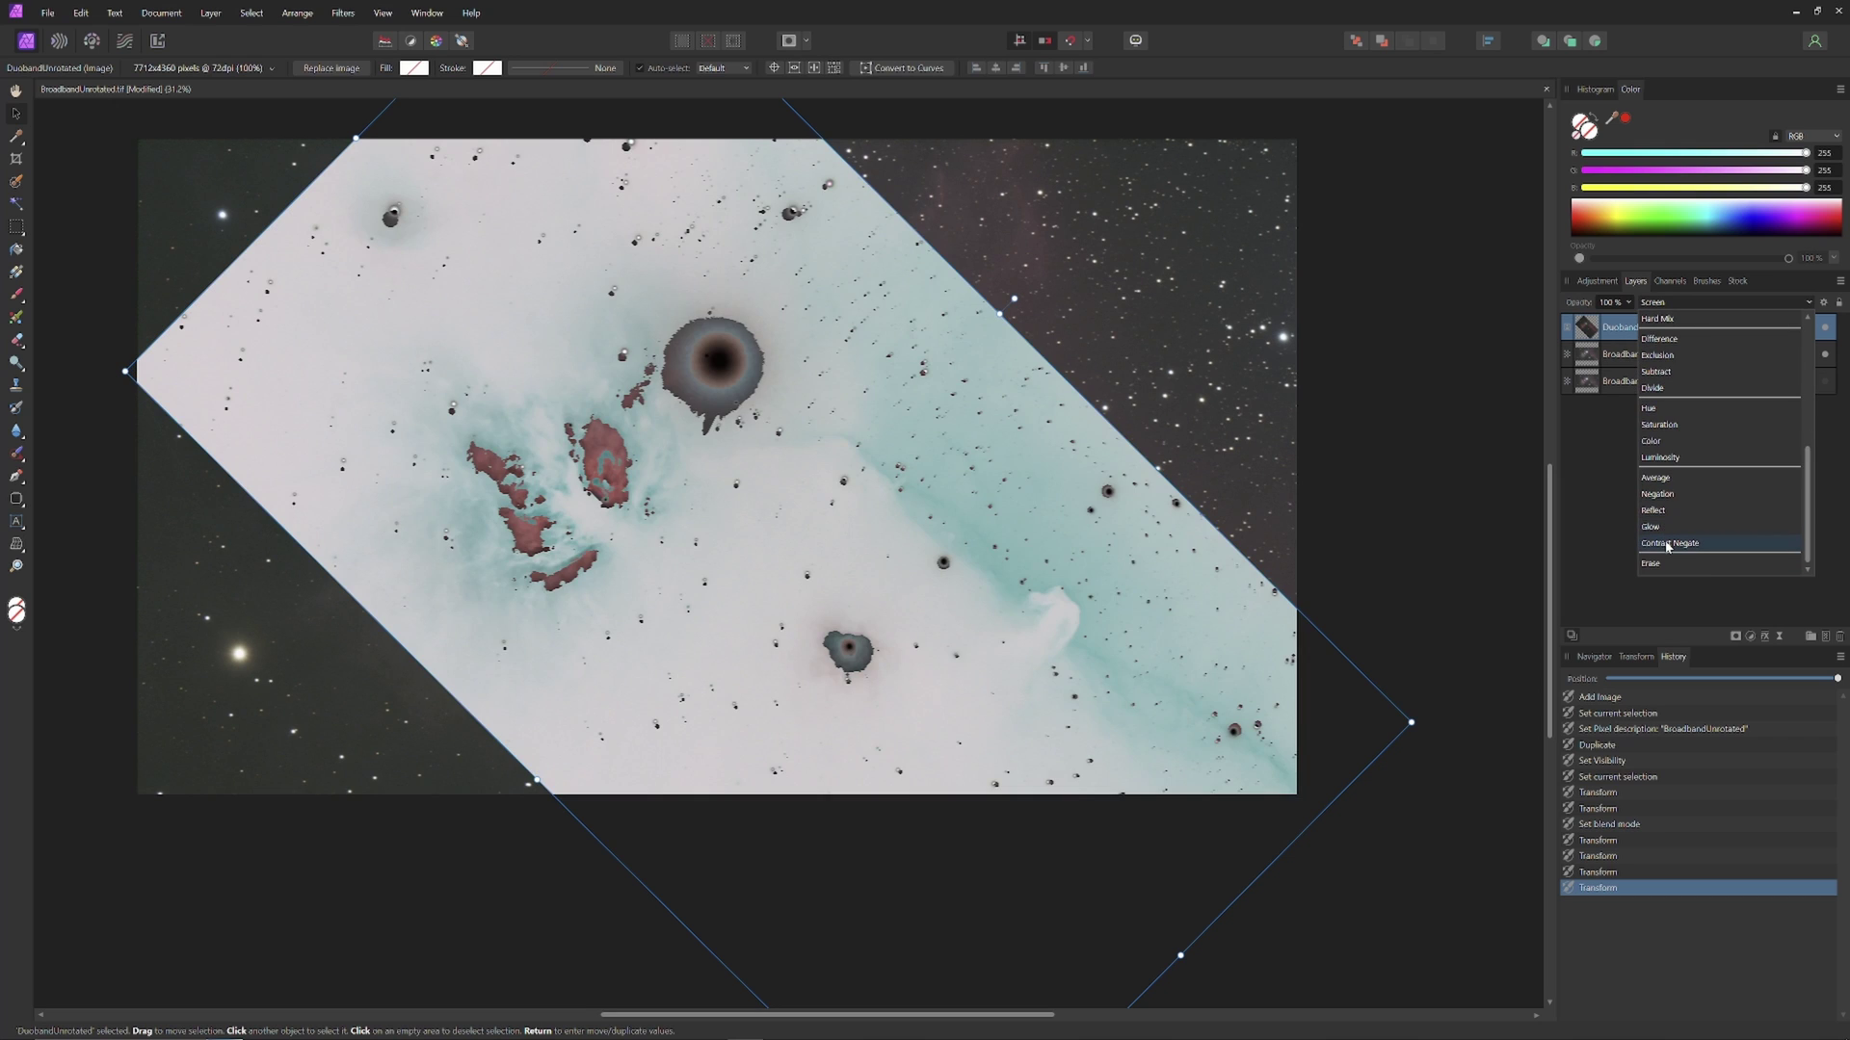
click(1662, 545)
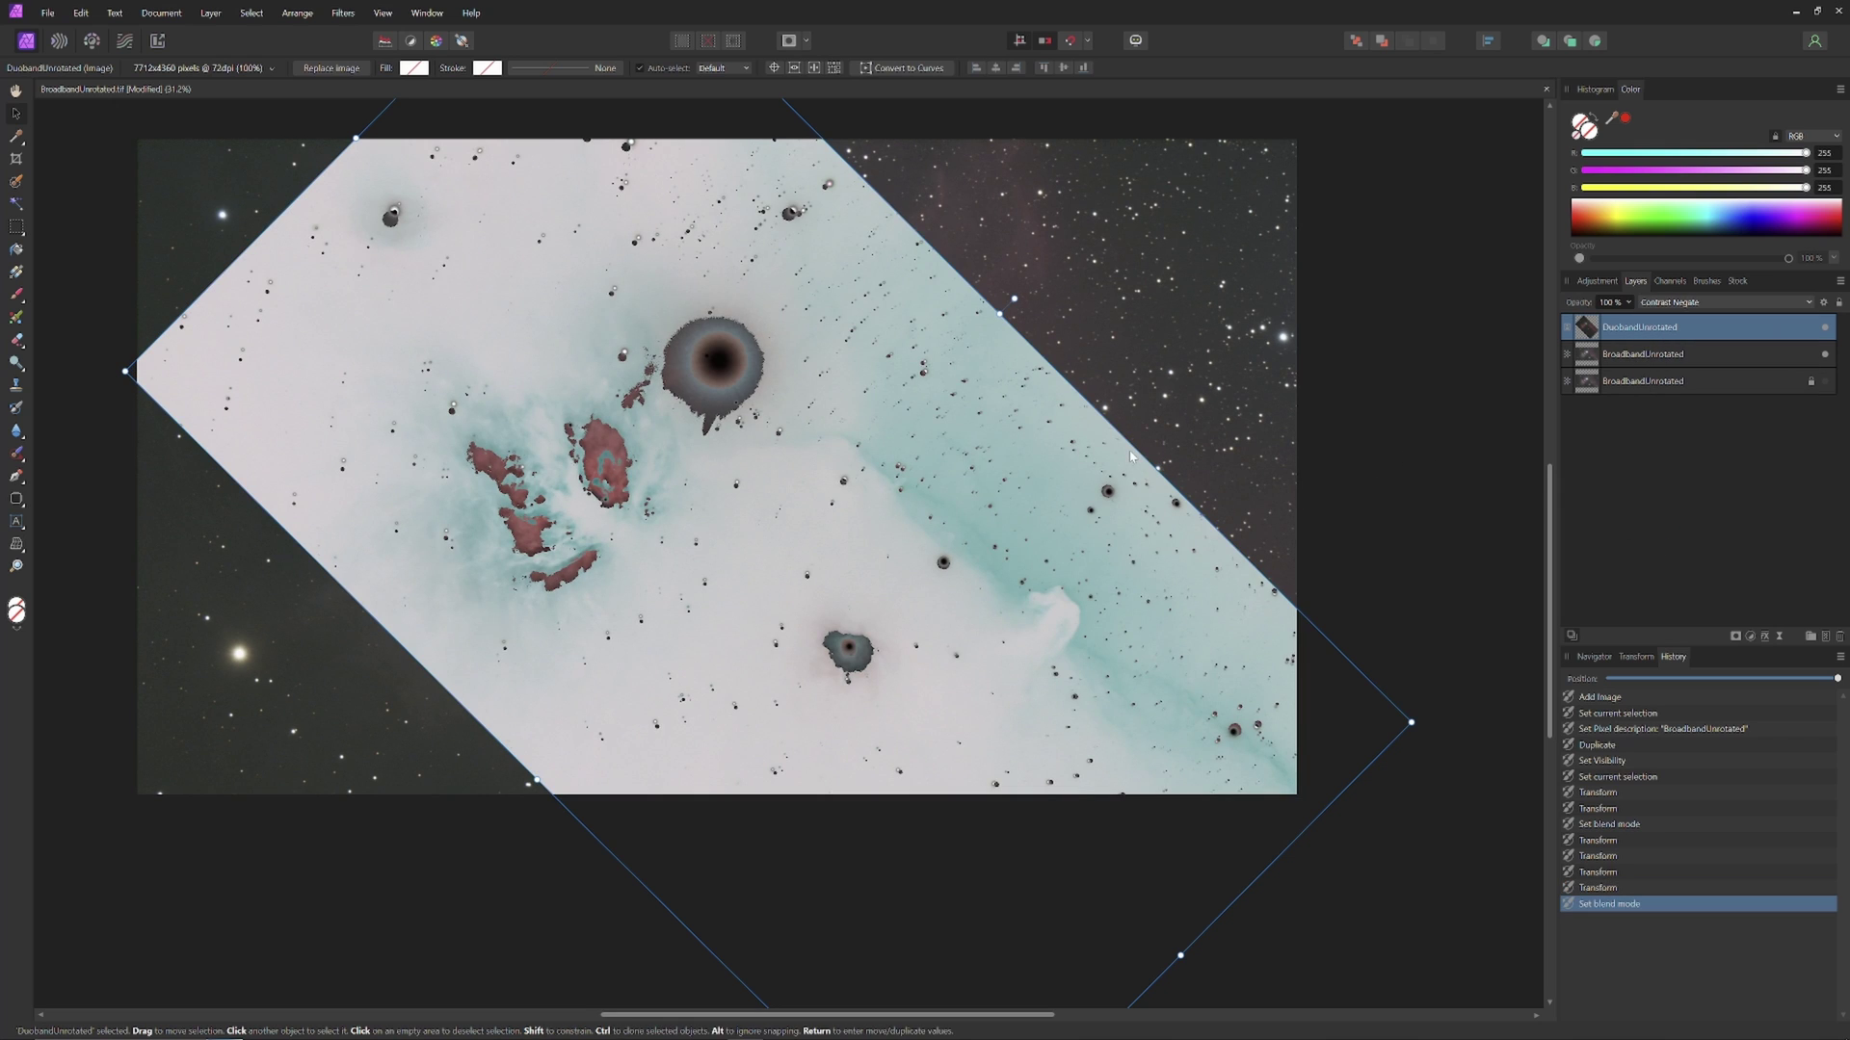
scroll(1129, 448, up, 3)
scroll(1129, 449, up, 3)
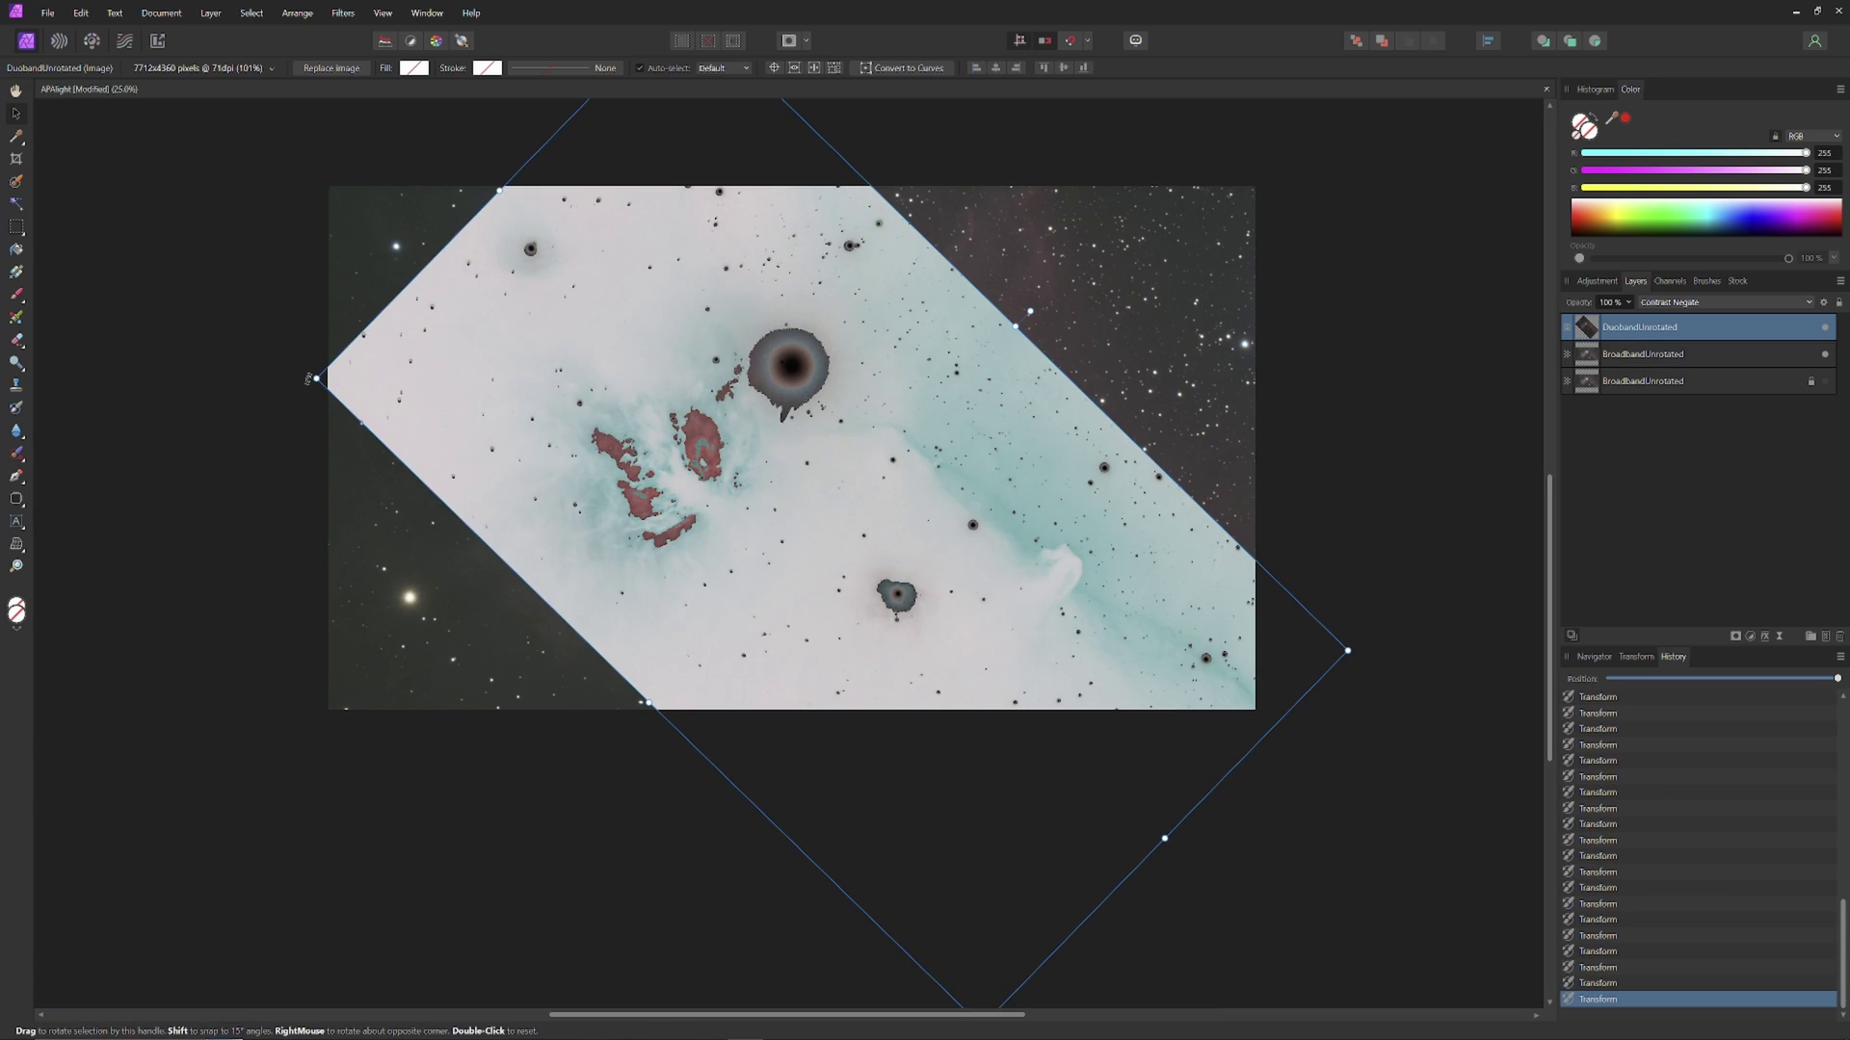
Fine-tune the duoband layer's rotation while zooming around to inspect leftover star offsets.
drag(309, 379, 309, 380)
scroll(941, 465, up, 6)
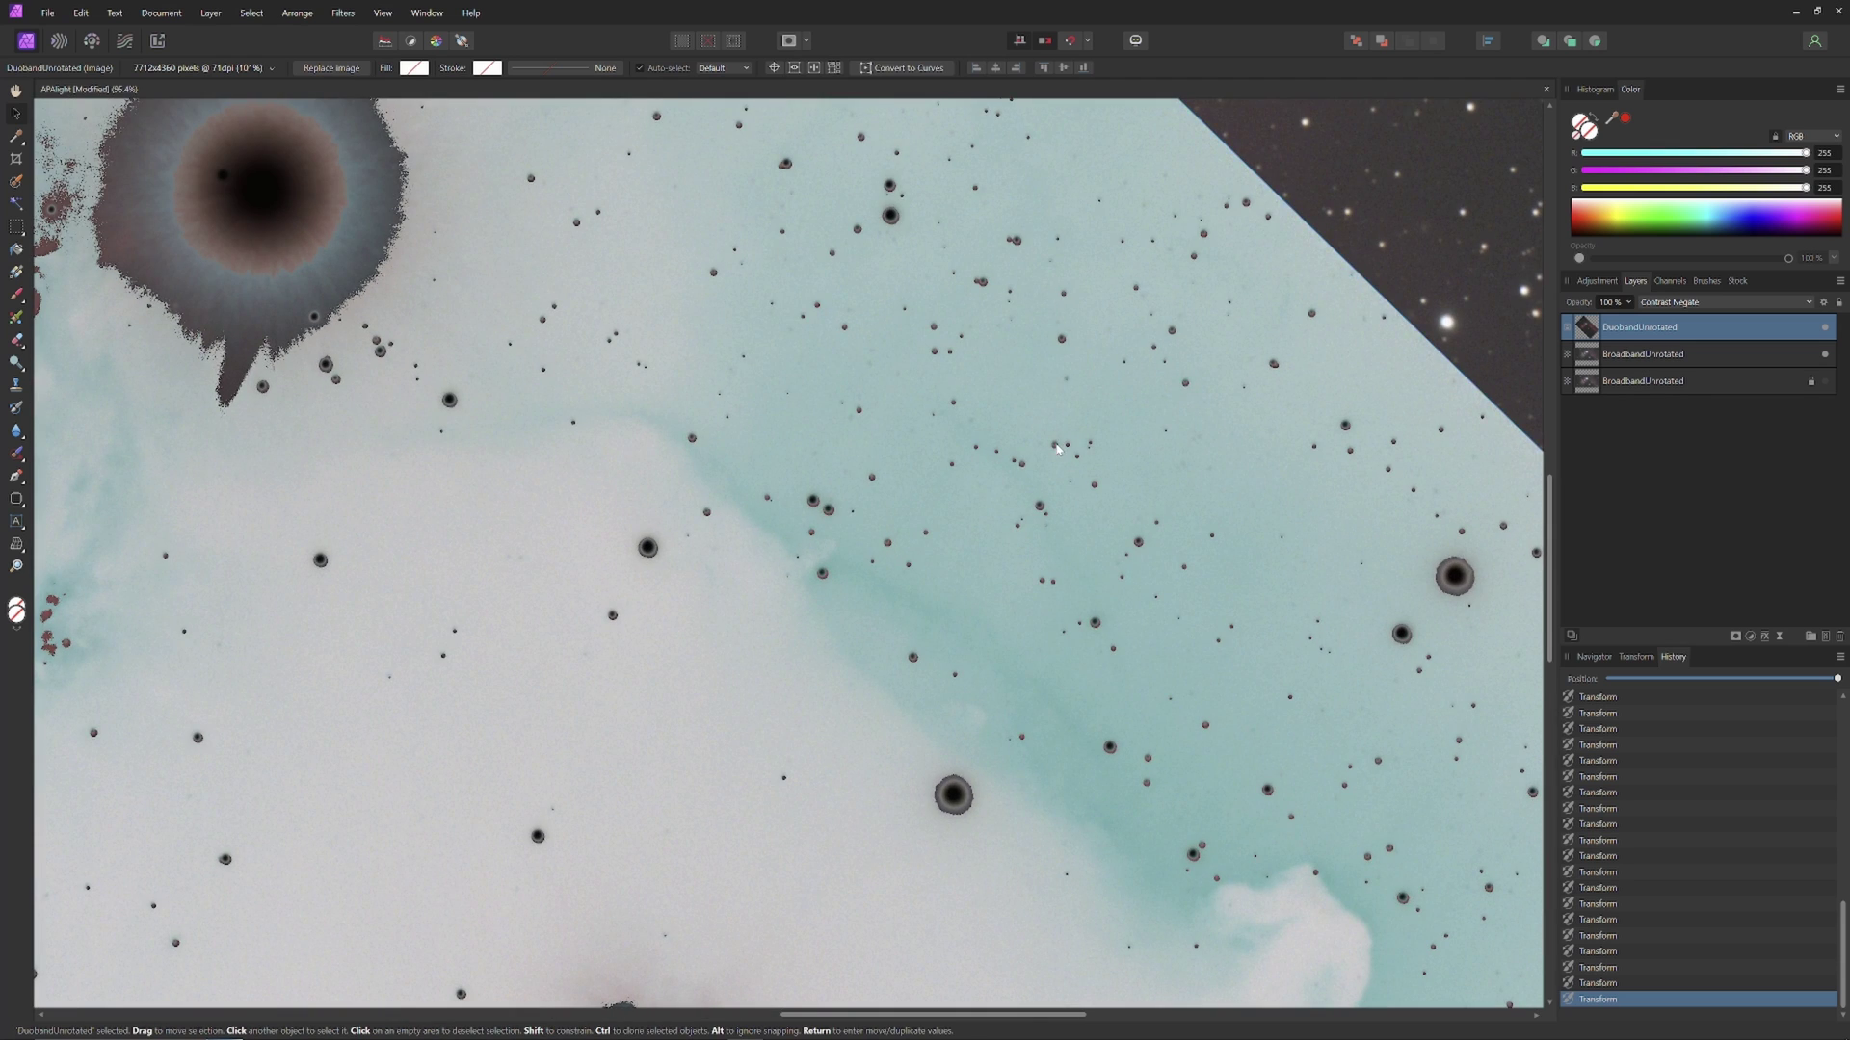
scroll(1057, 448, down, 3)
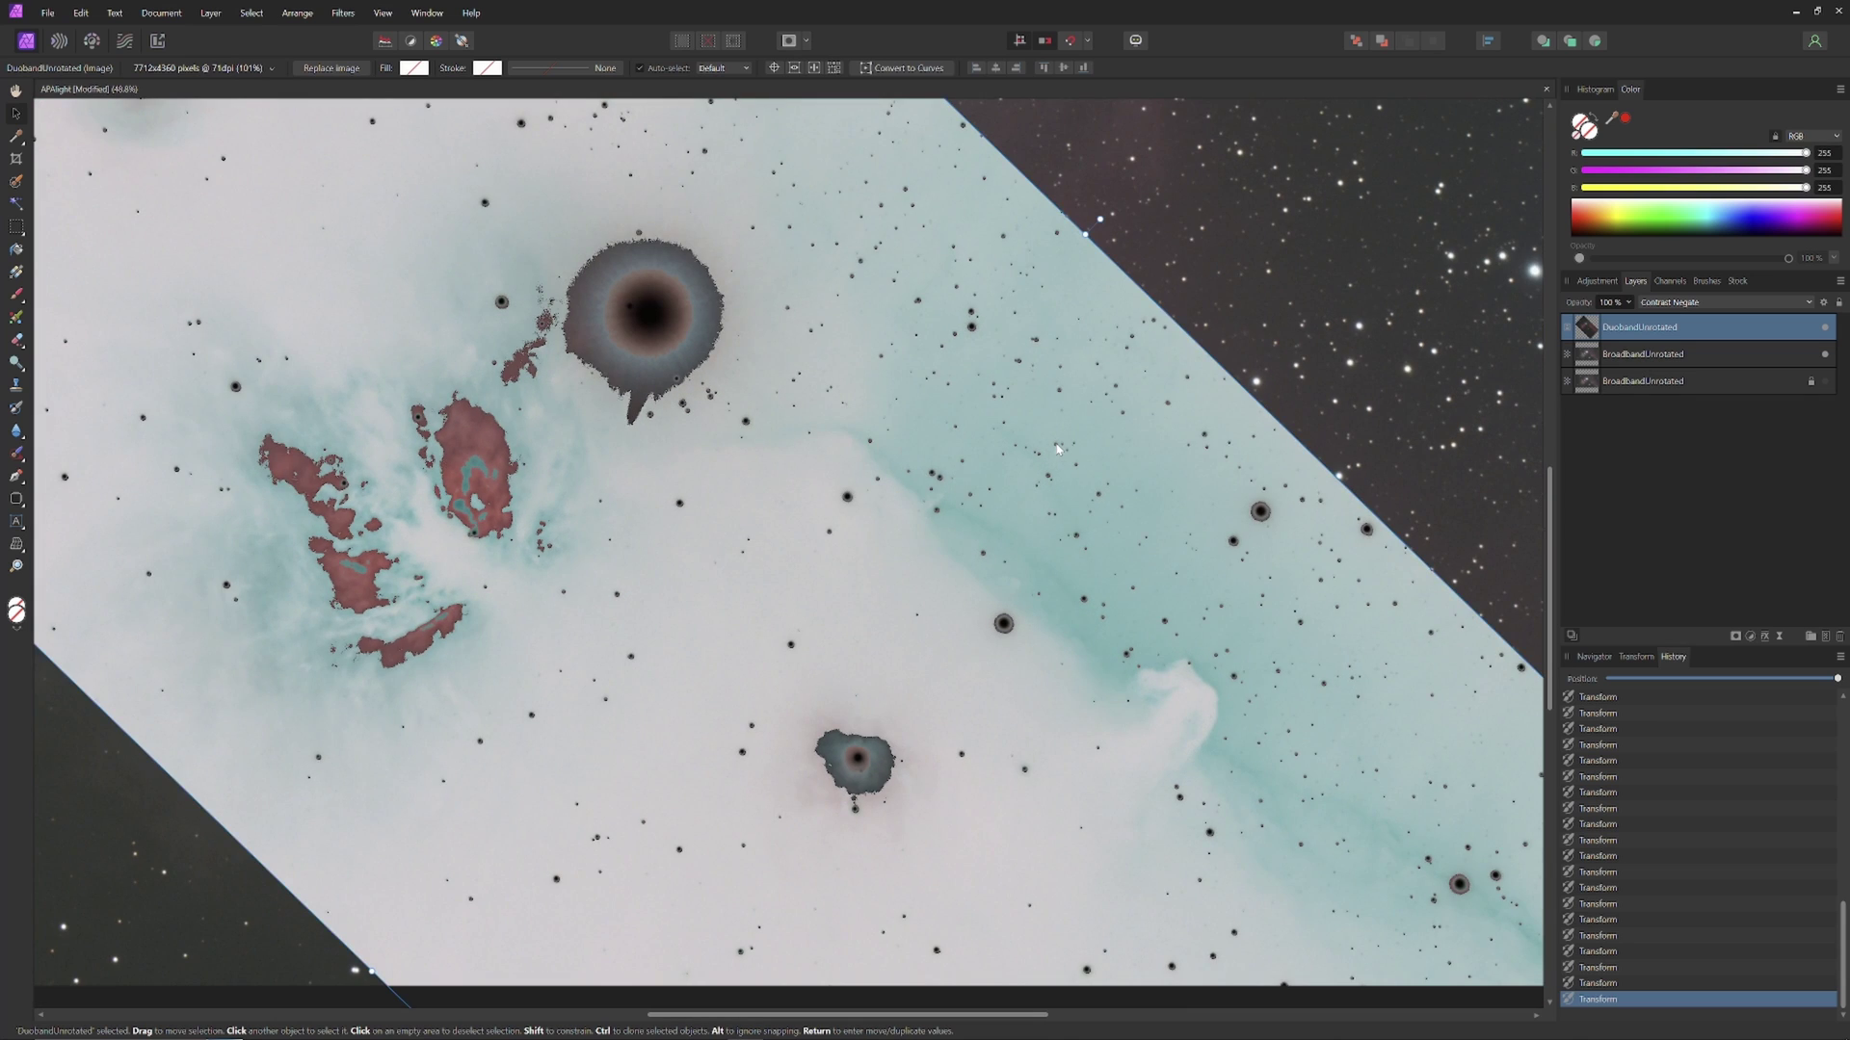
scroll(1056, 448, down, 2)
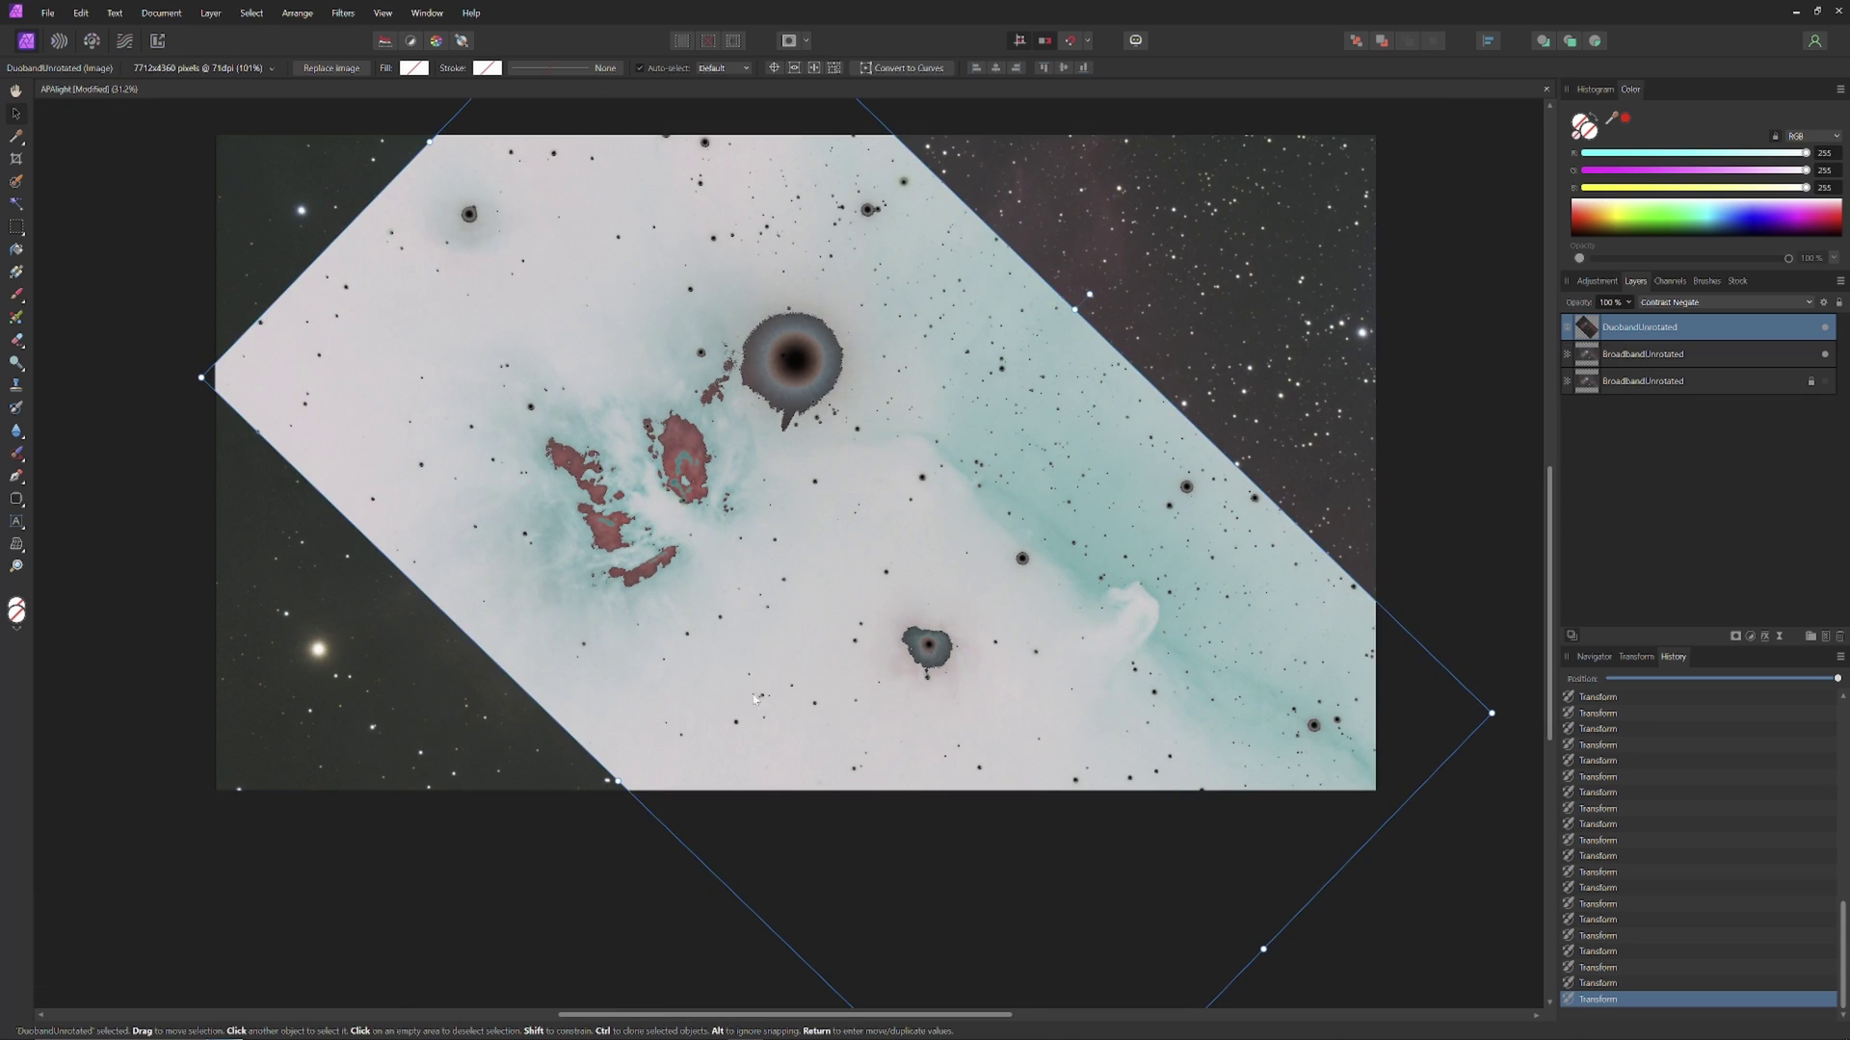
scroll(784, 711, up, 4)
scroll(788, 708, down, 3)
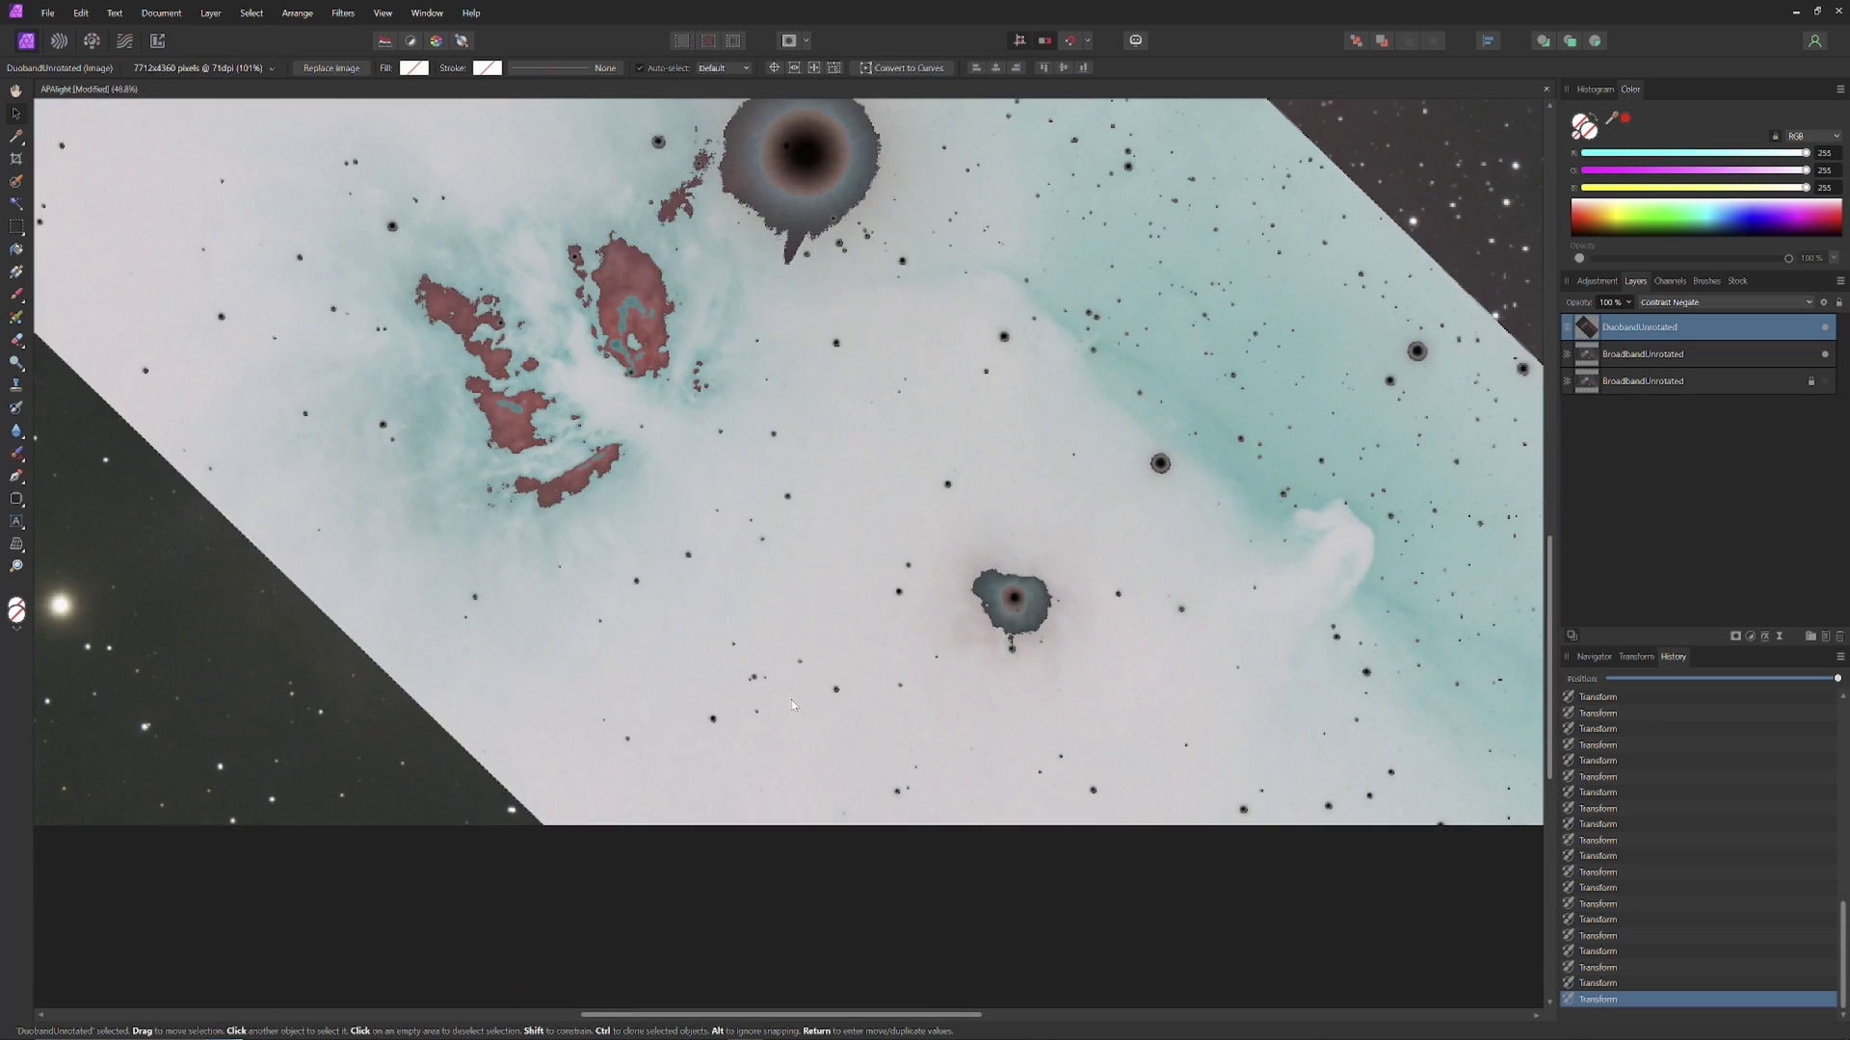
scroll(825, 687, down, 1)
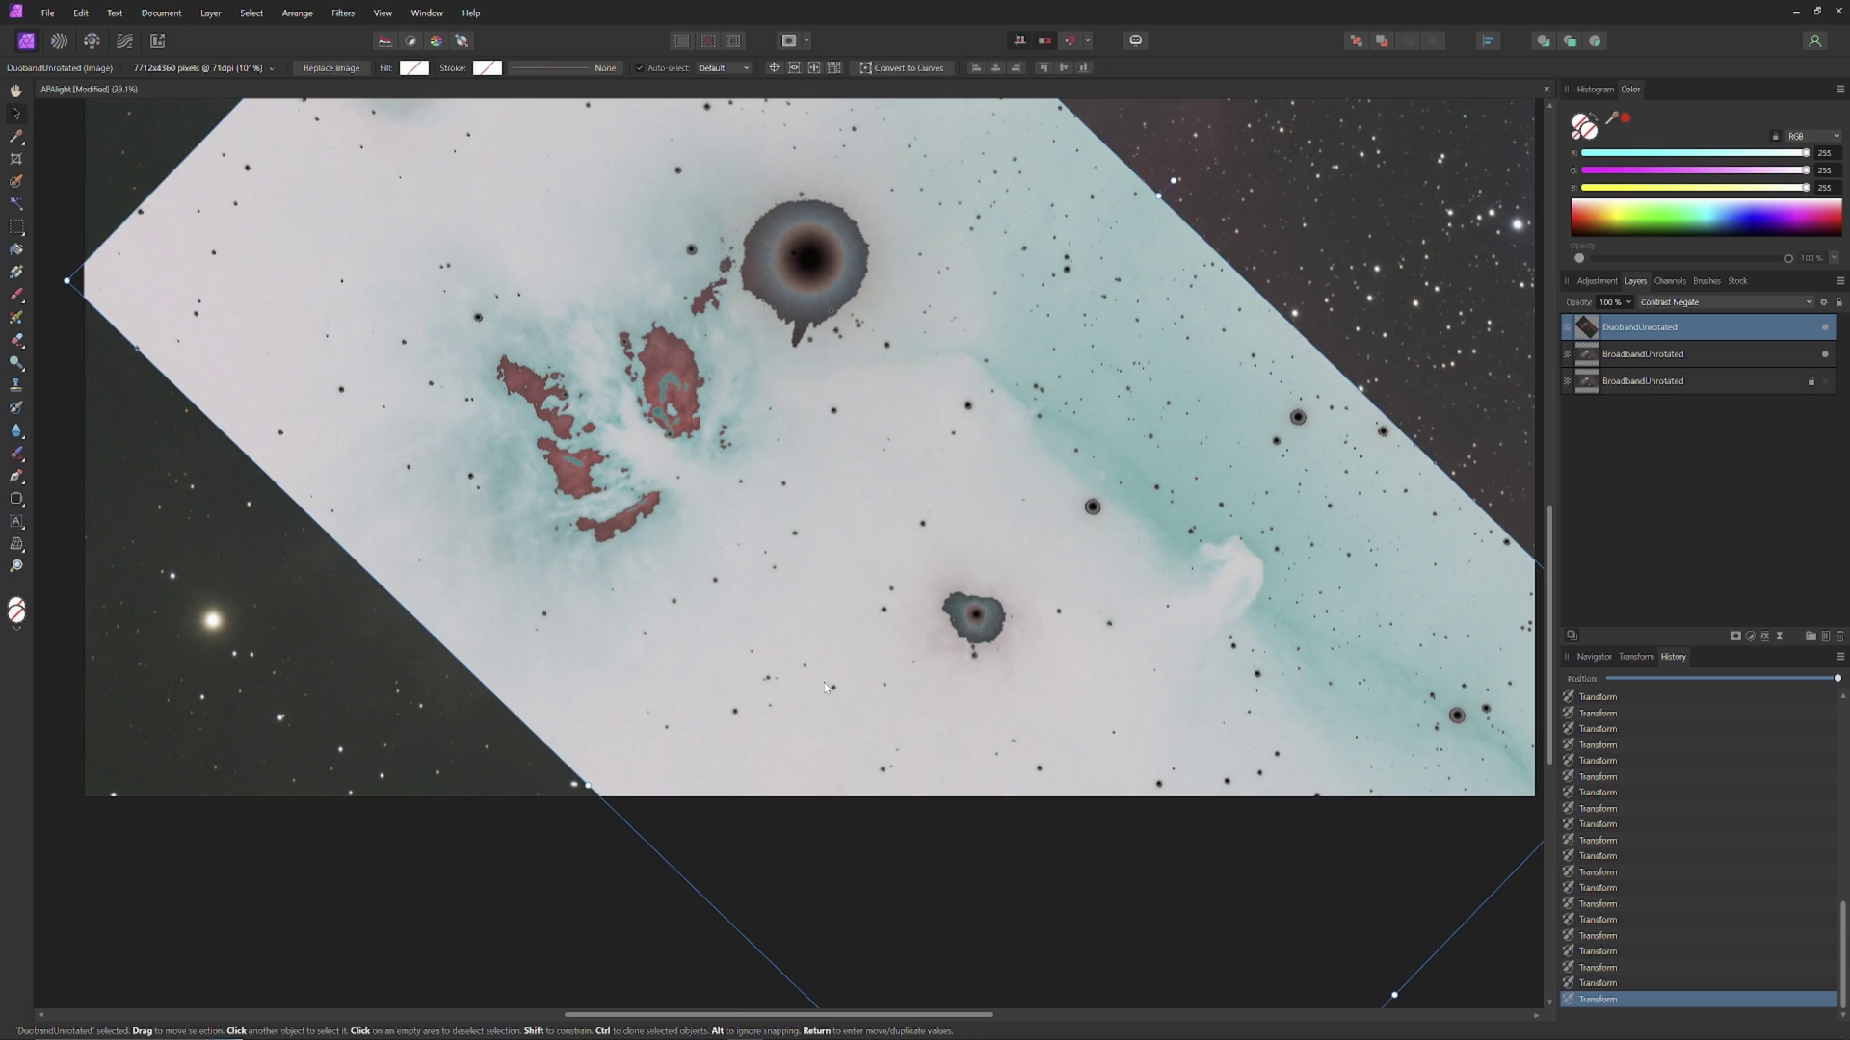
scroll(1460, 666, up, 6)
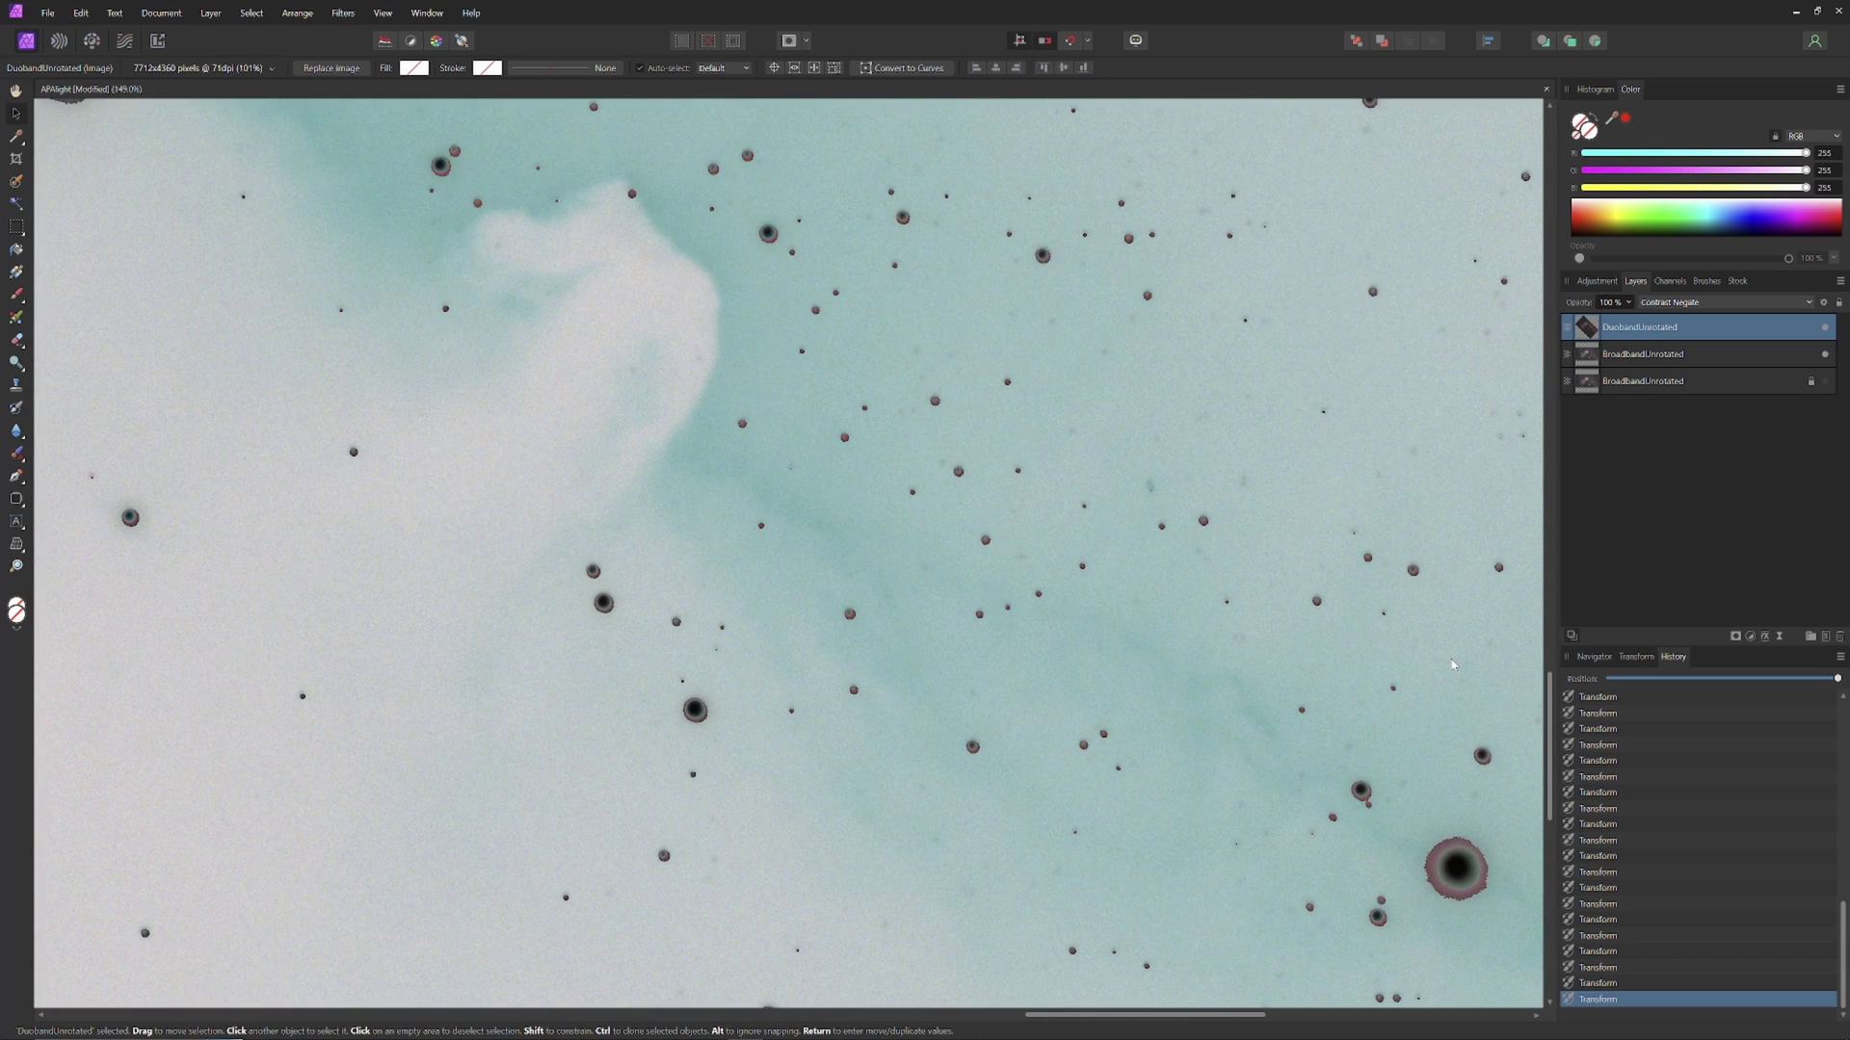
scroll(1452, 664, down, 7)
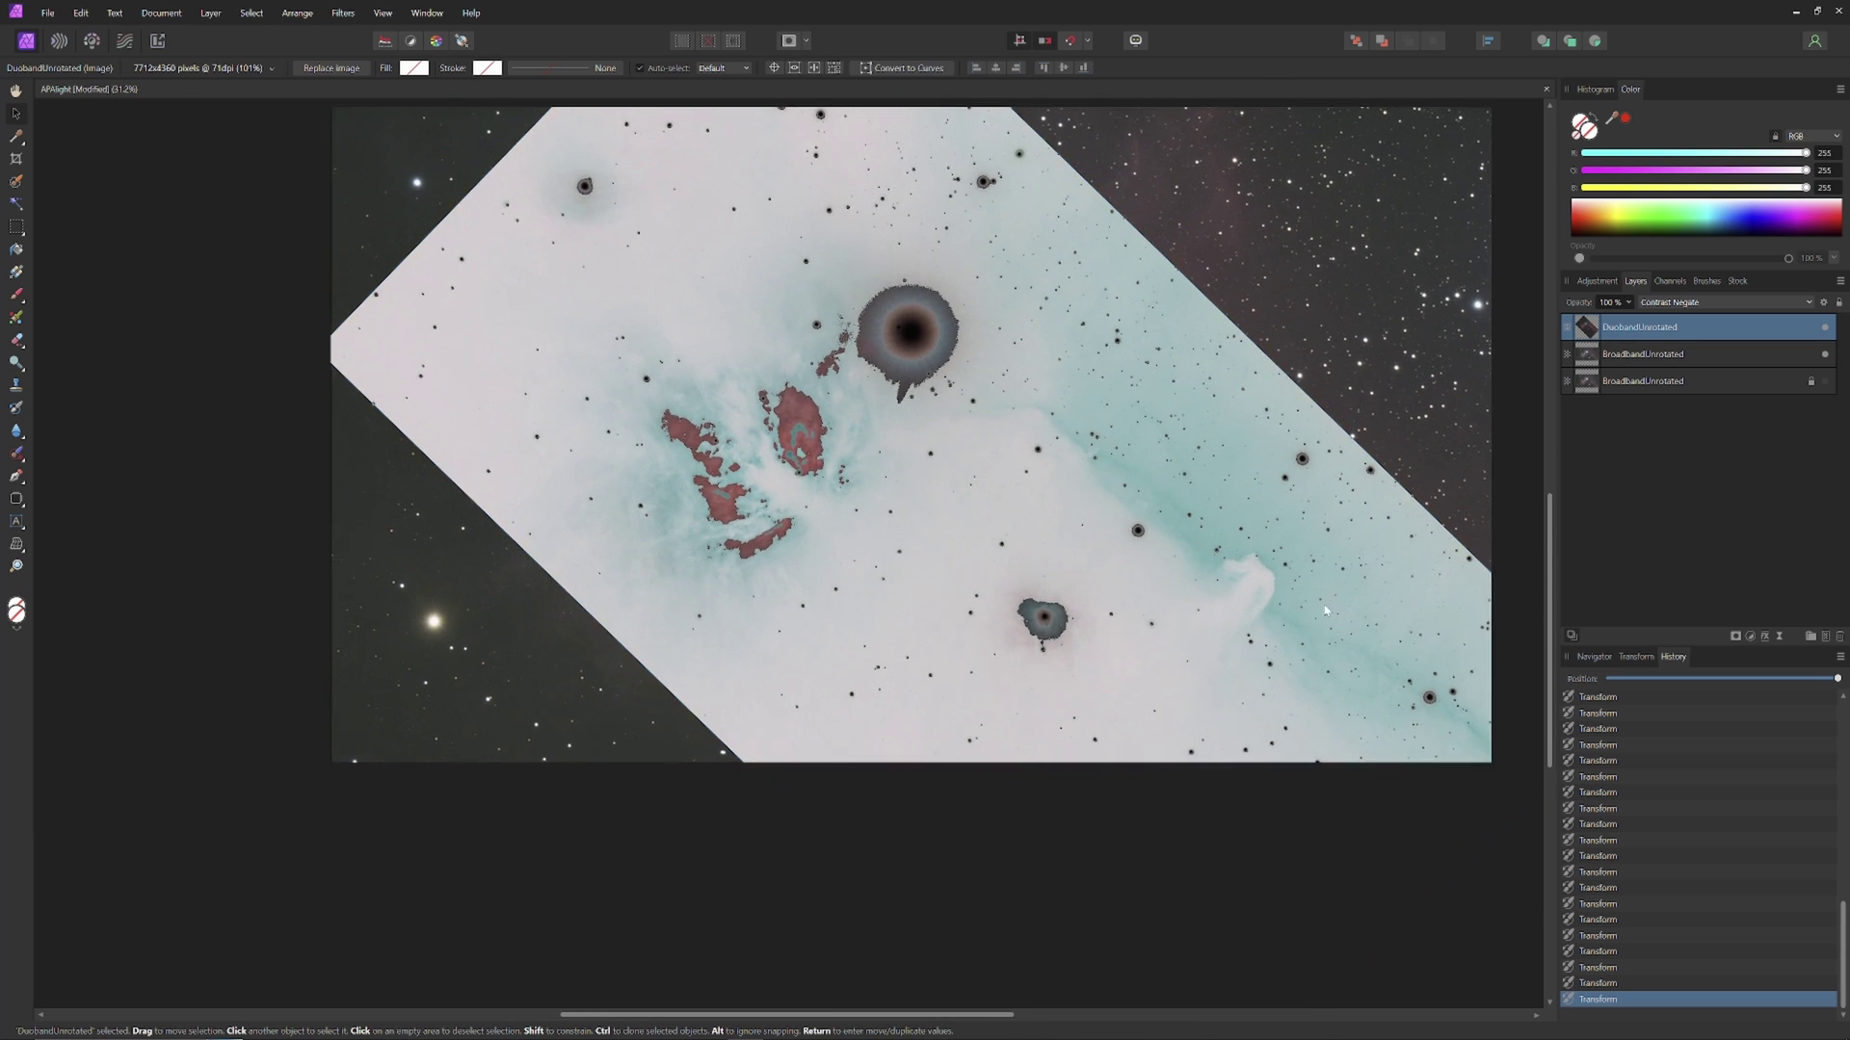
scroll(1325, 610, up, 6)
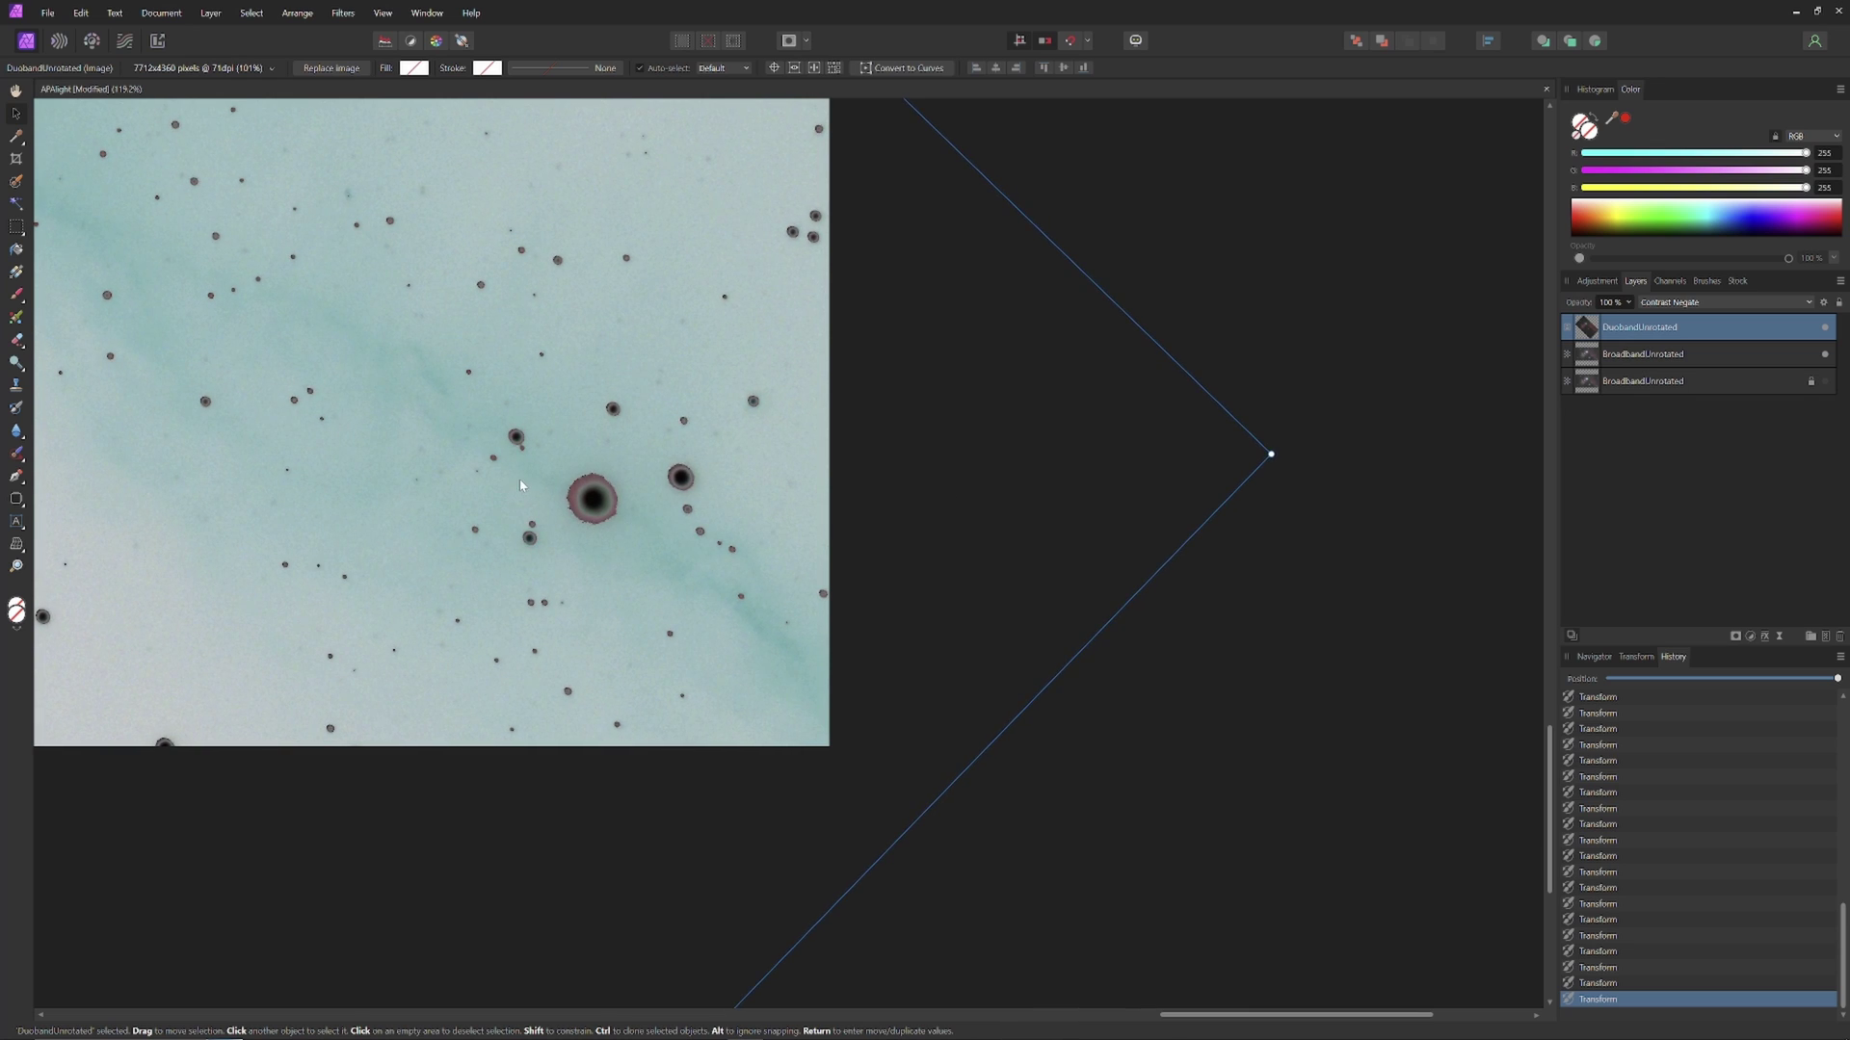
scroll(518, 478, down, 5)
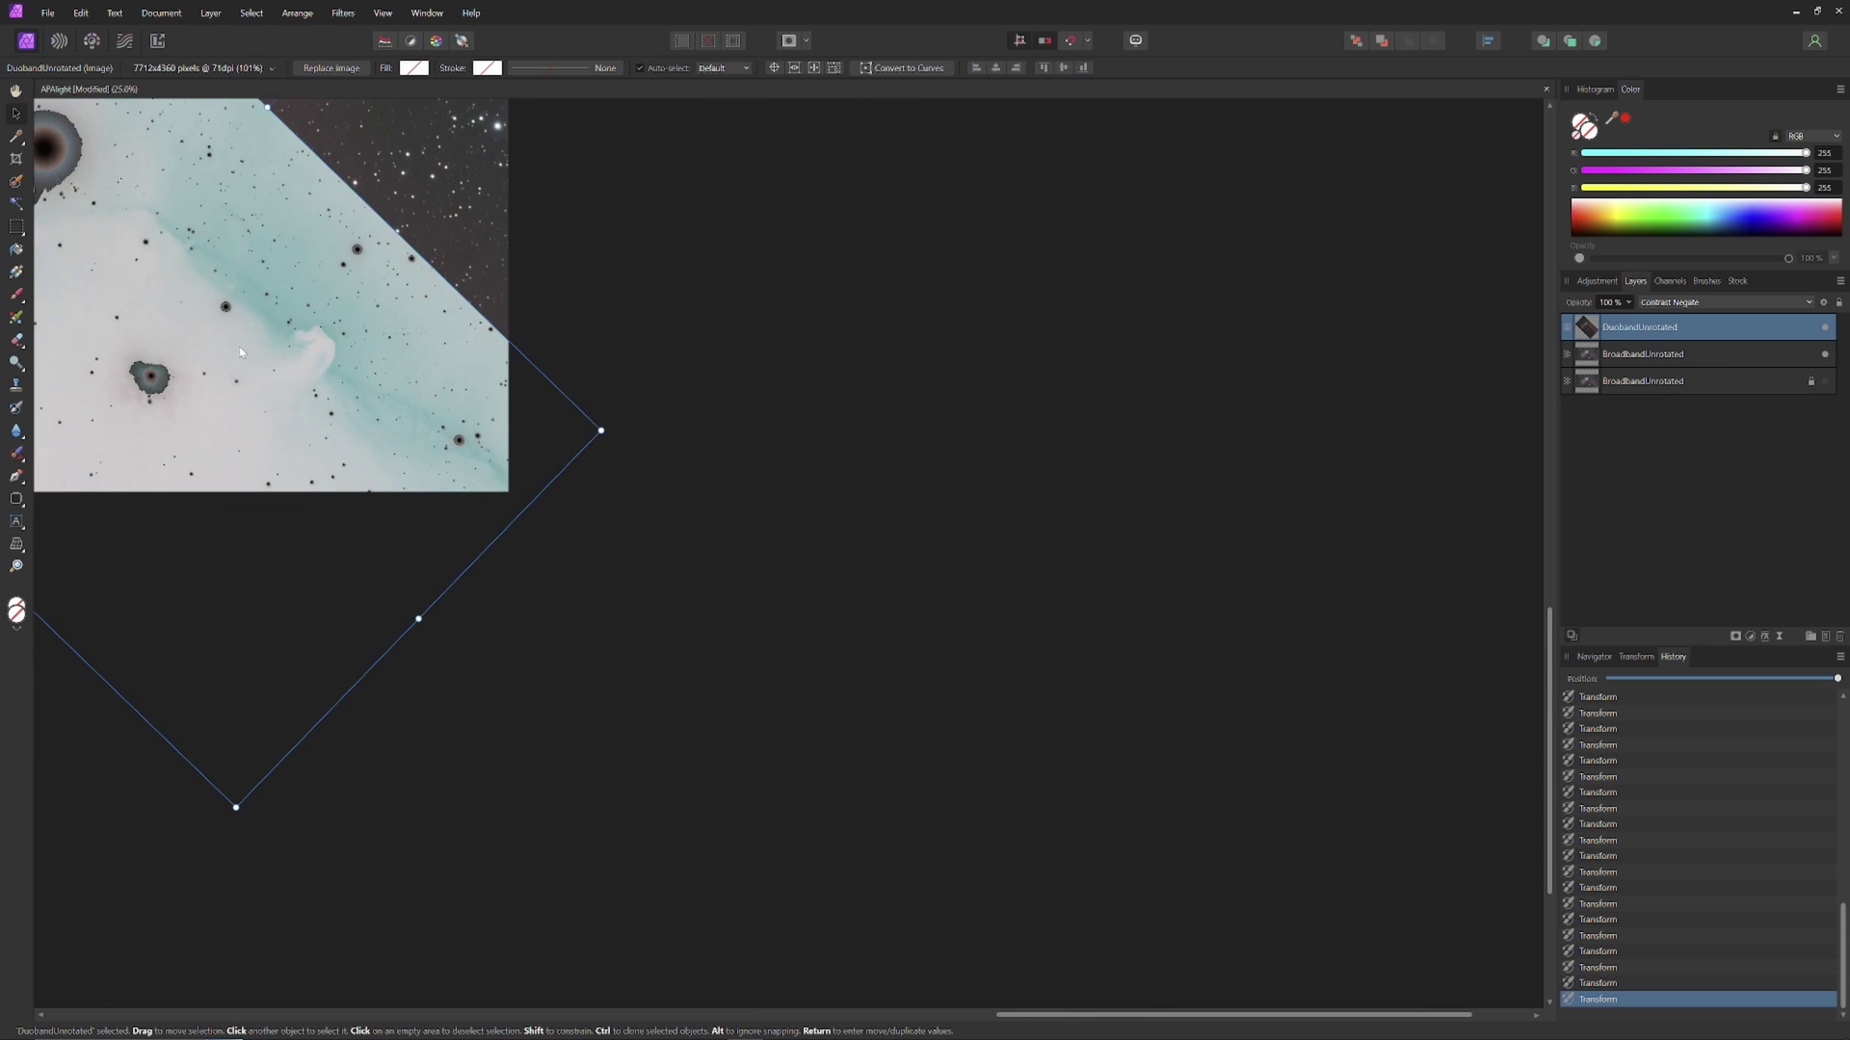
scroll(240, 353, up, 5)
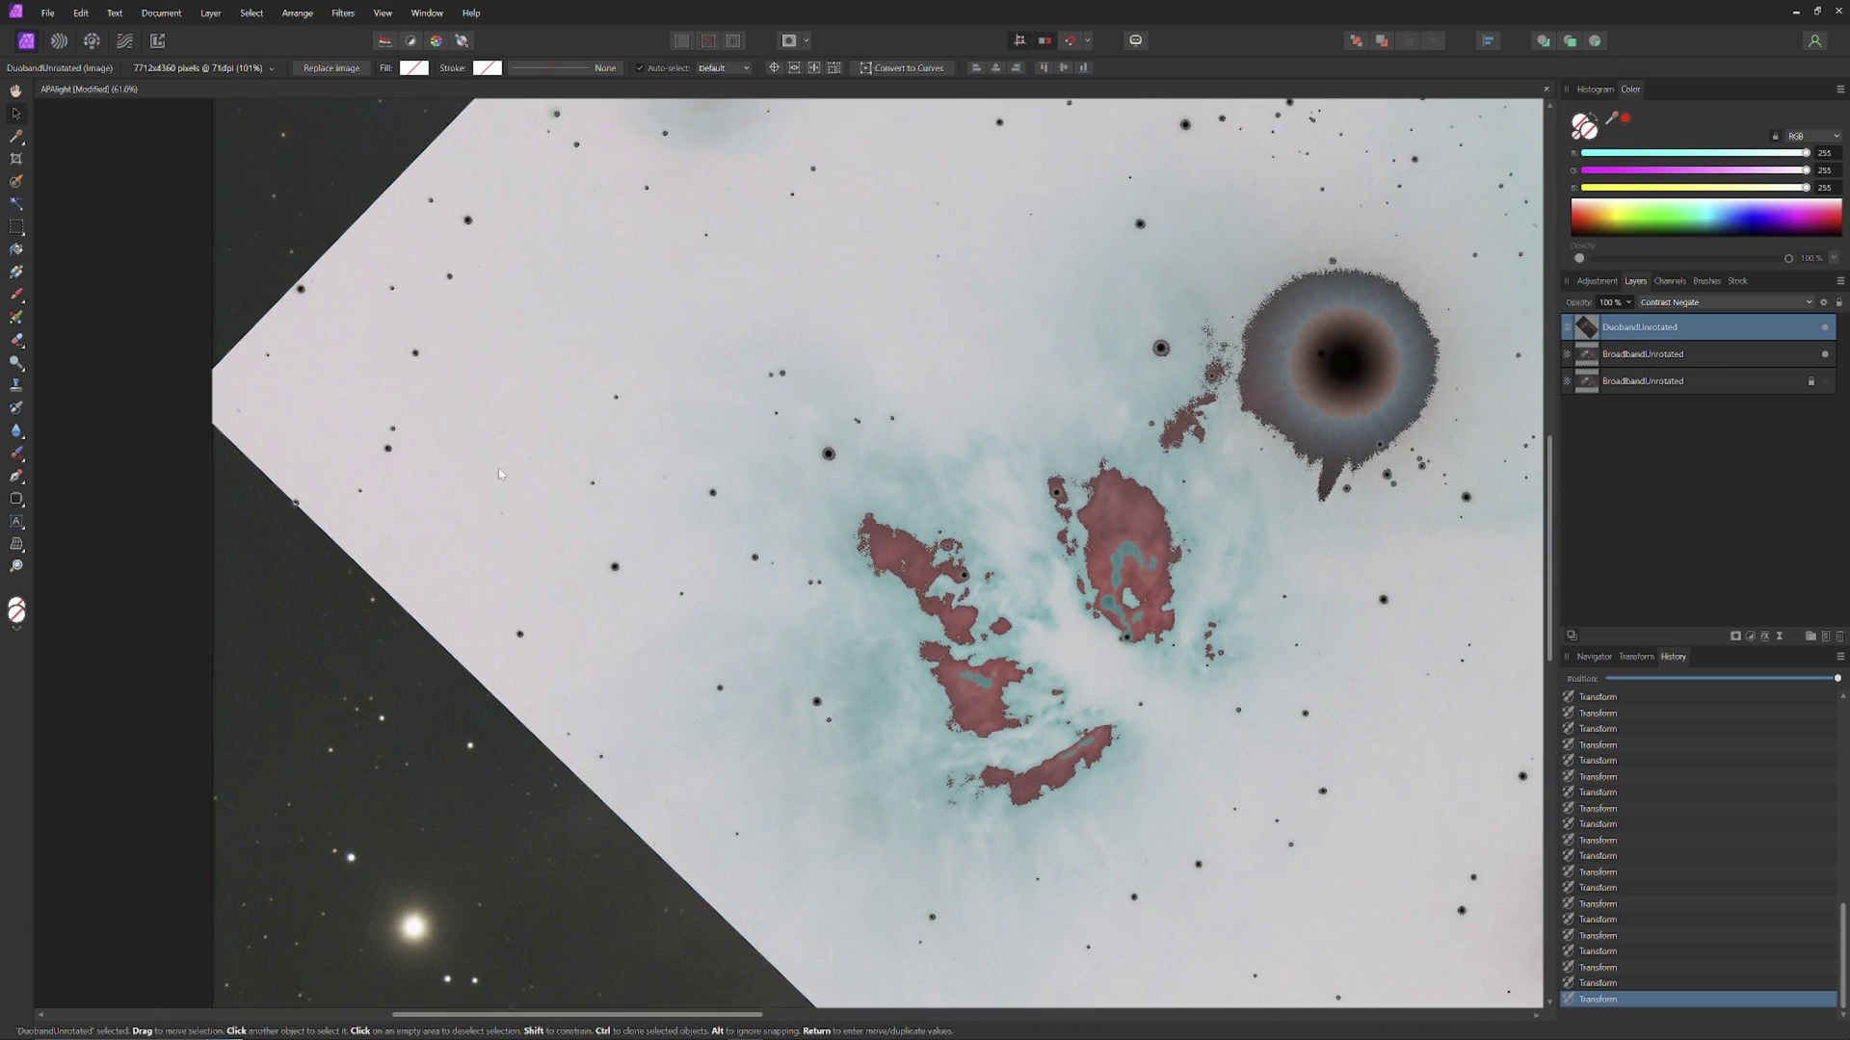
scroll(770, 506, left, 2)
scroll(1245, 573, down, 2)
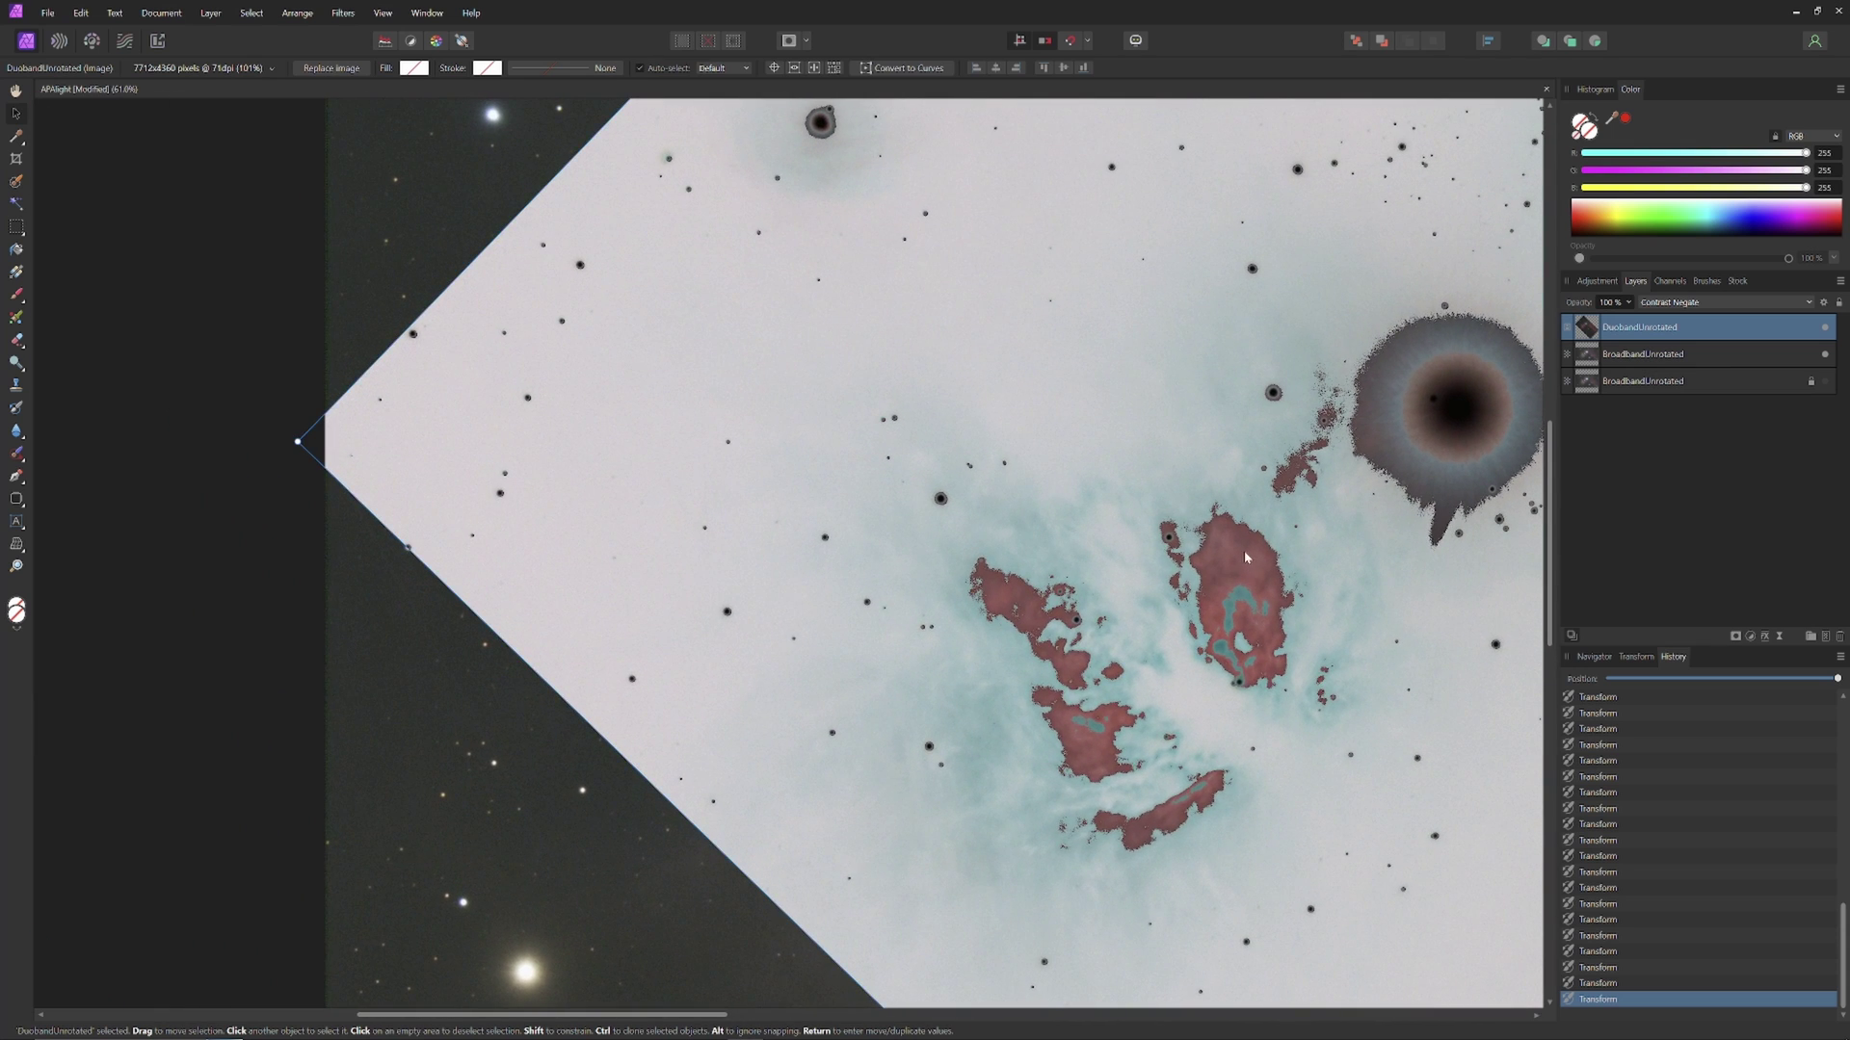
scroll(916, 525, right, 4)
scroll(1109, 563, up, 4)
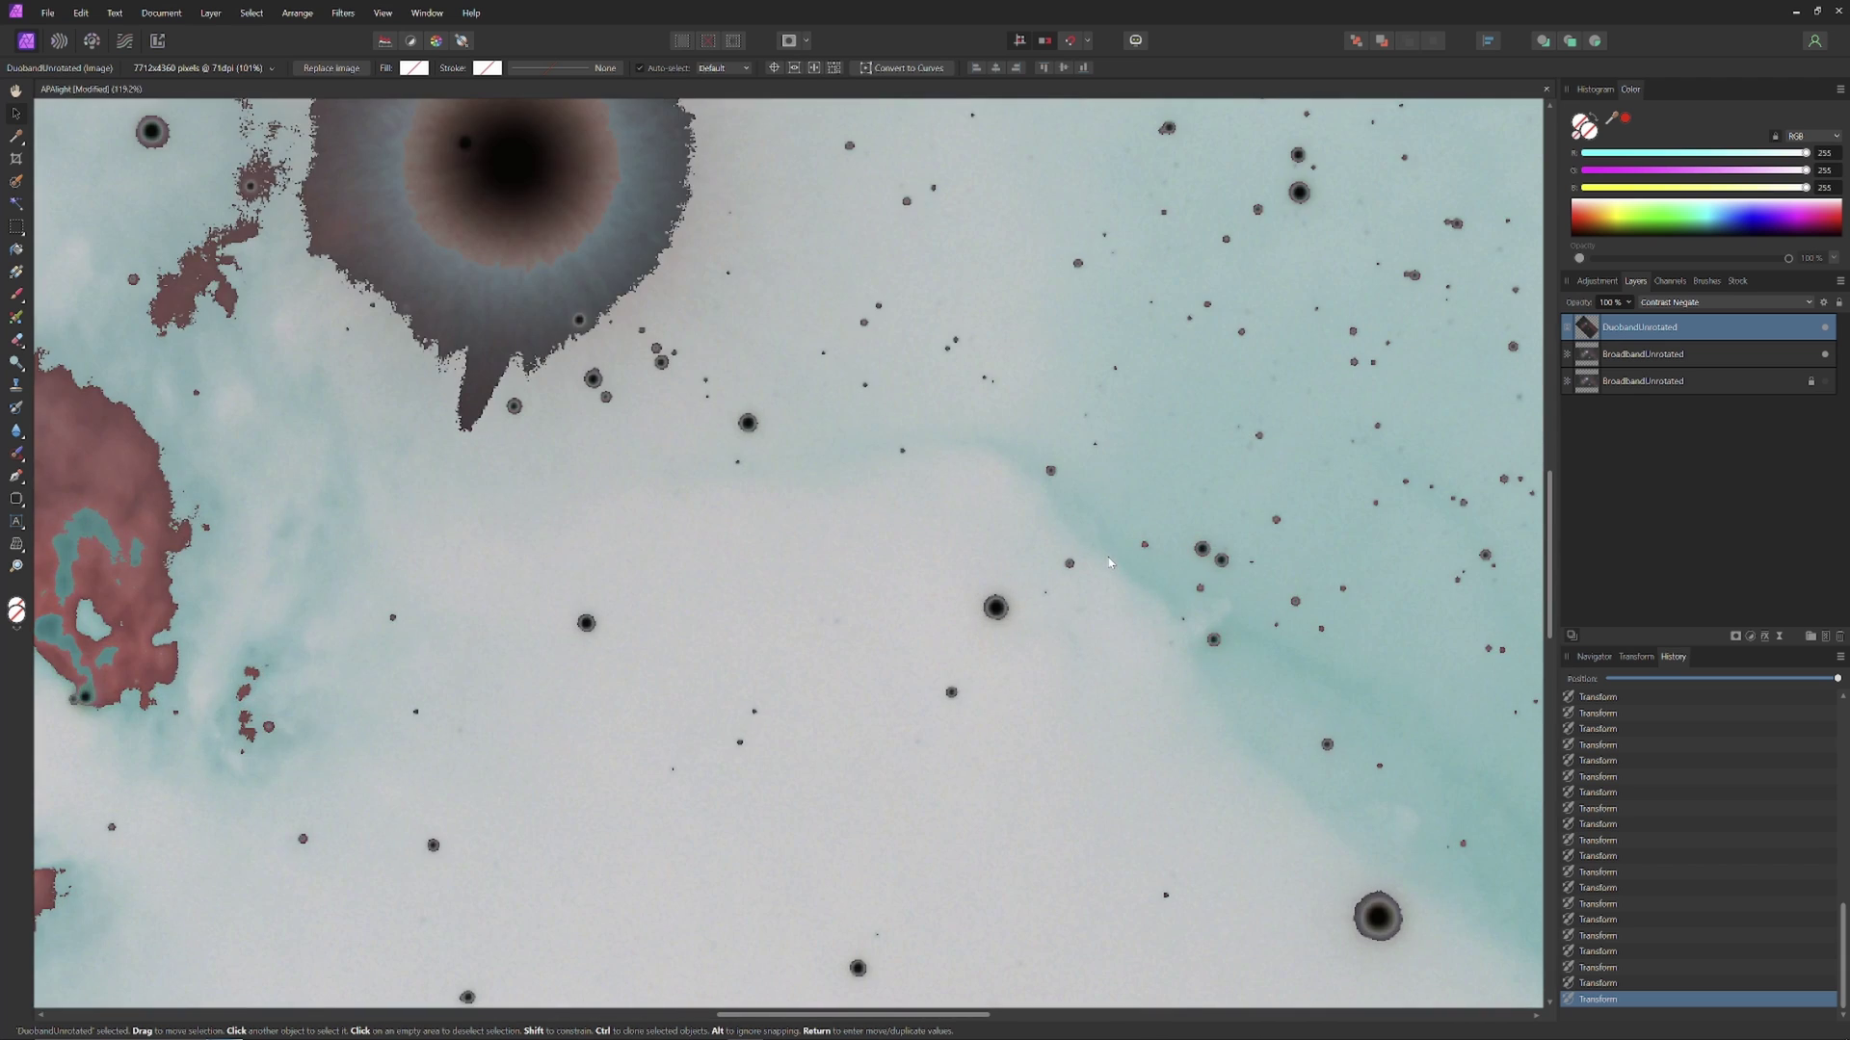
scroll(1109, 563, down, 4)
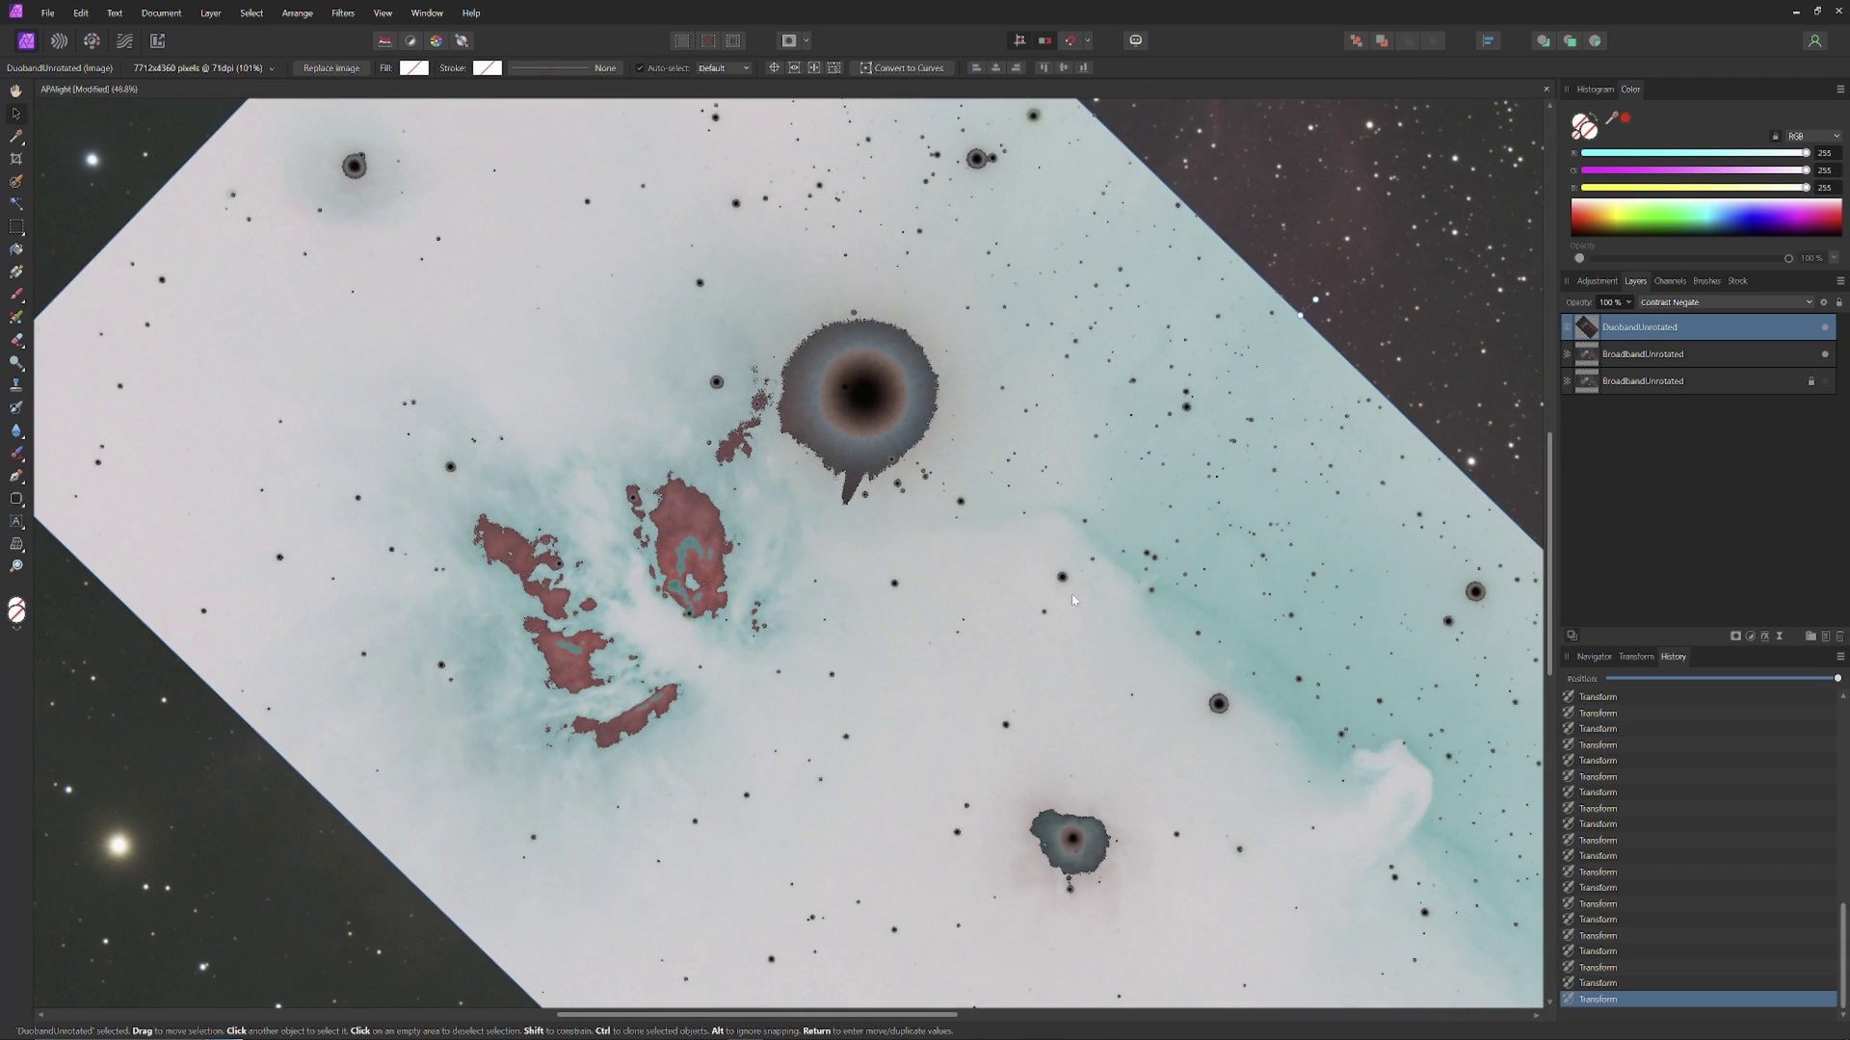
click(1718, 303)
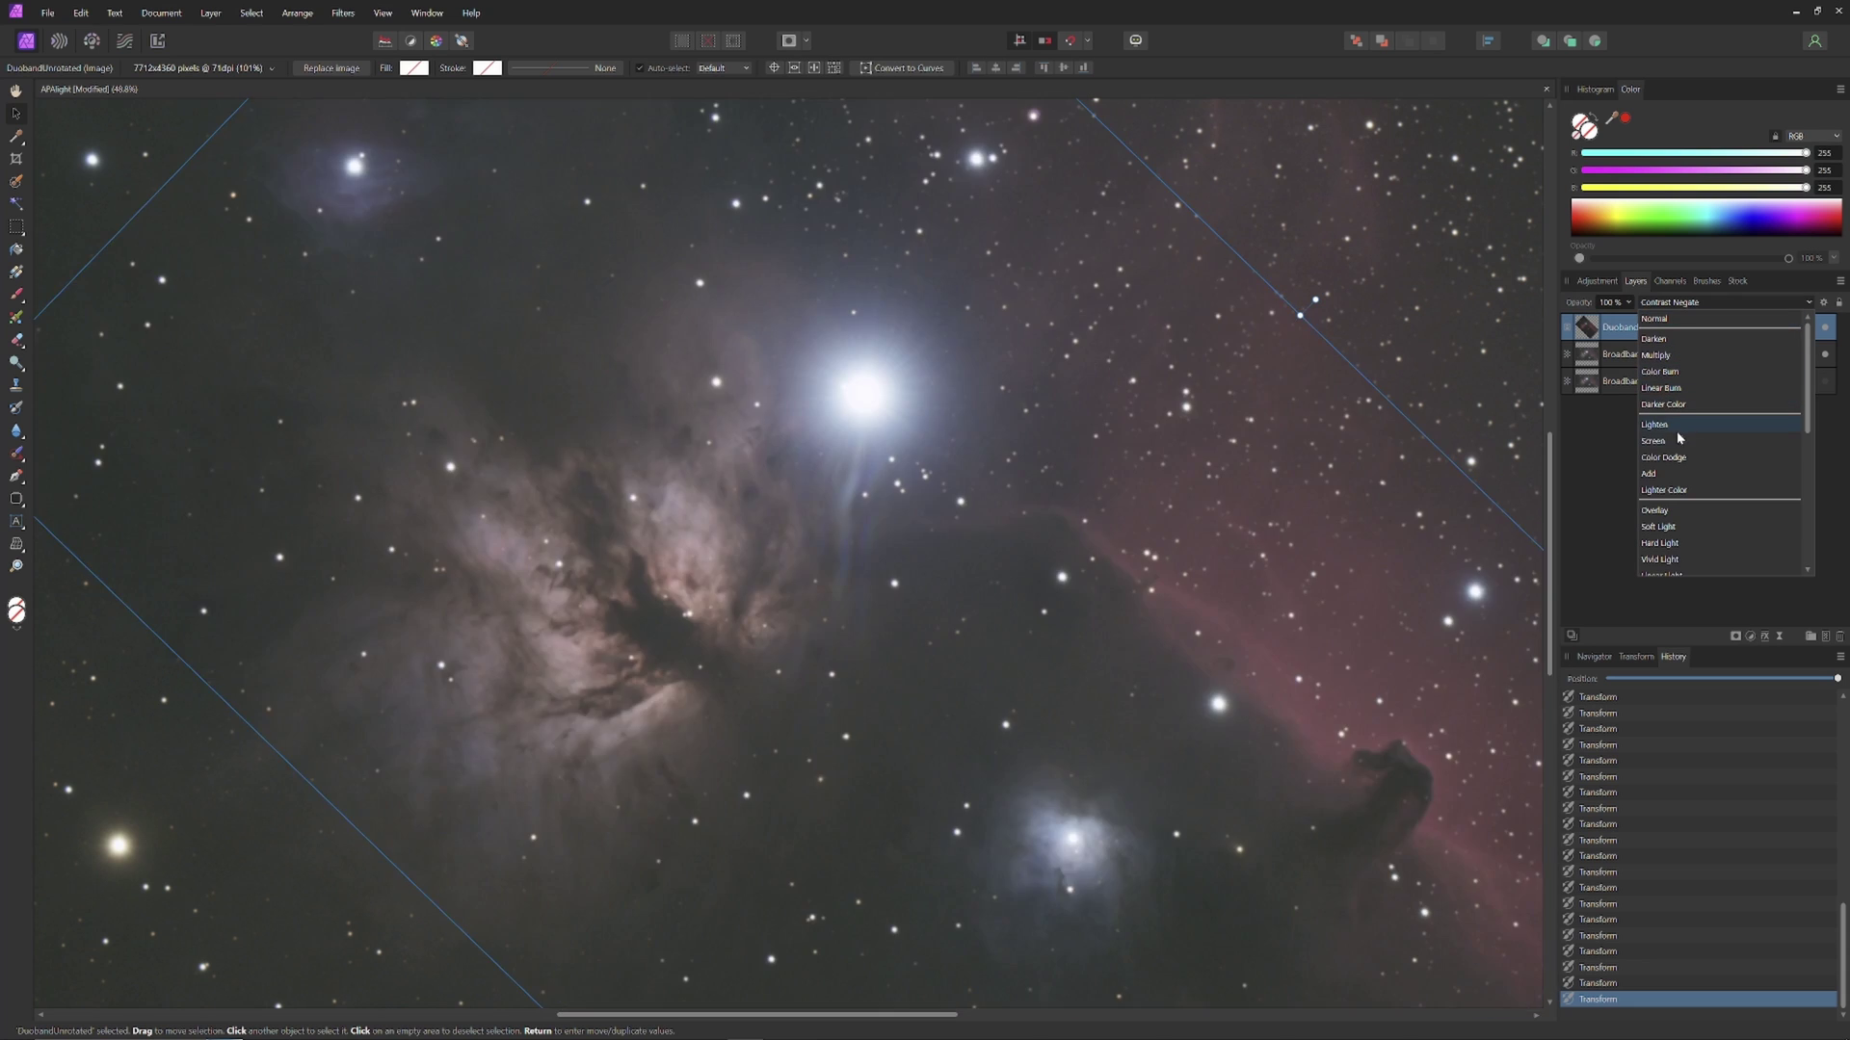
Set the duoband layer back to Screen blending.
click(1678, 439)
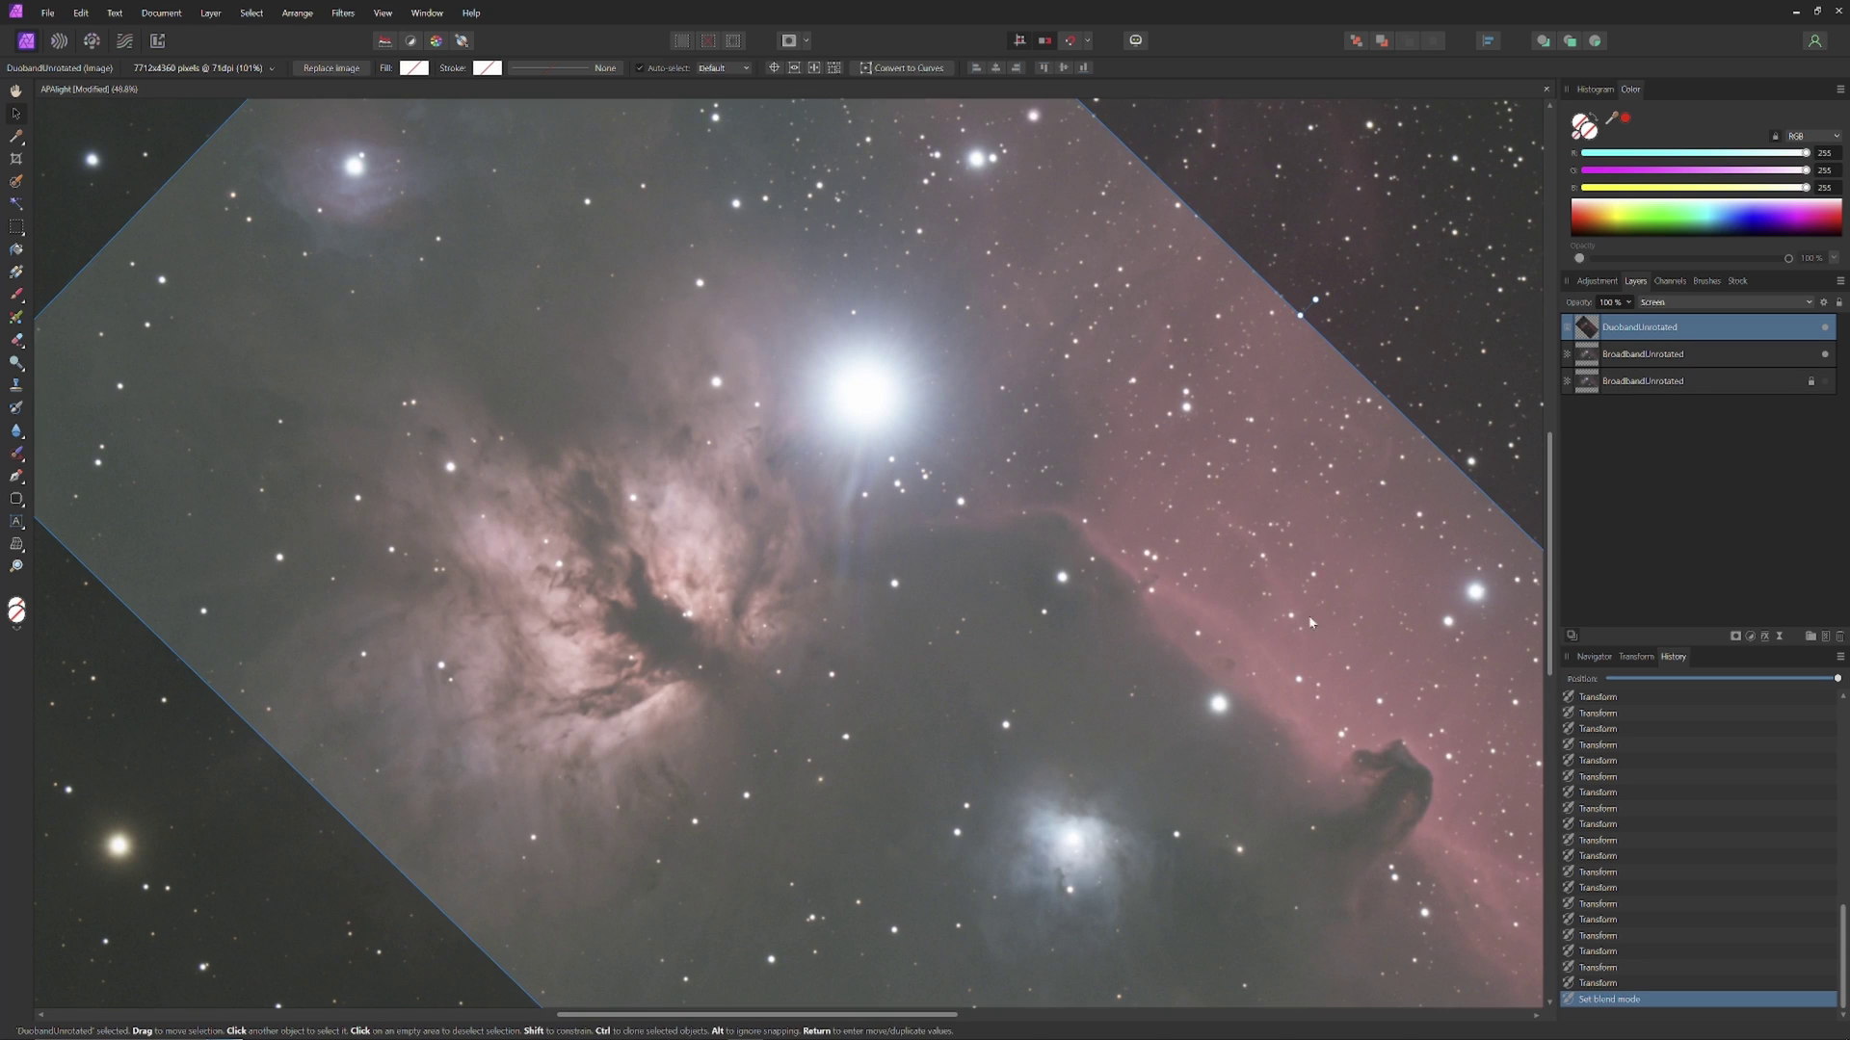
scroll(1291, 597, up, 8)
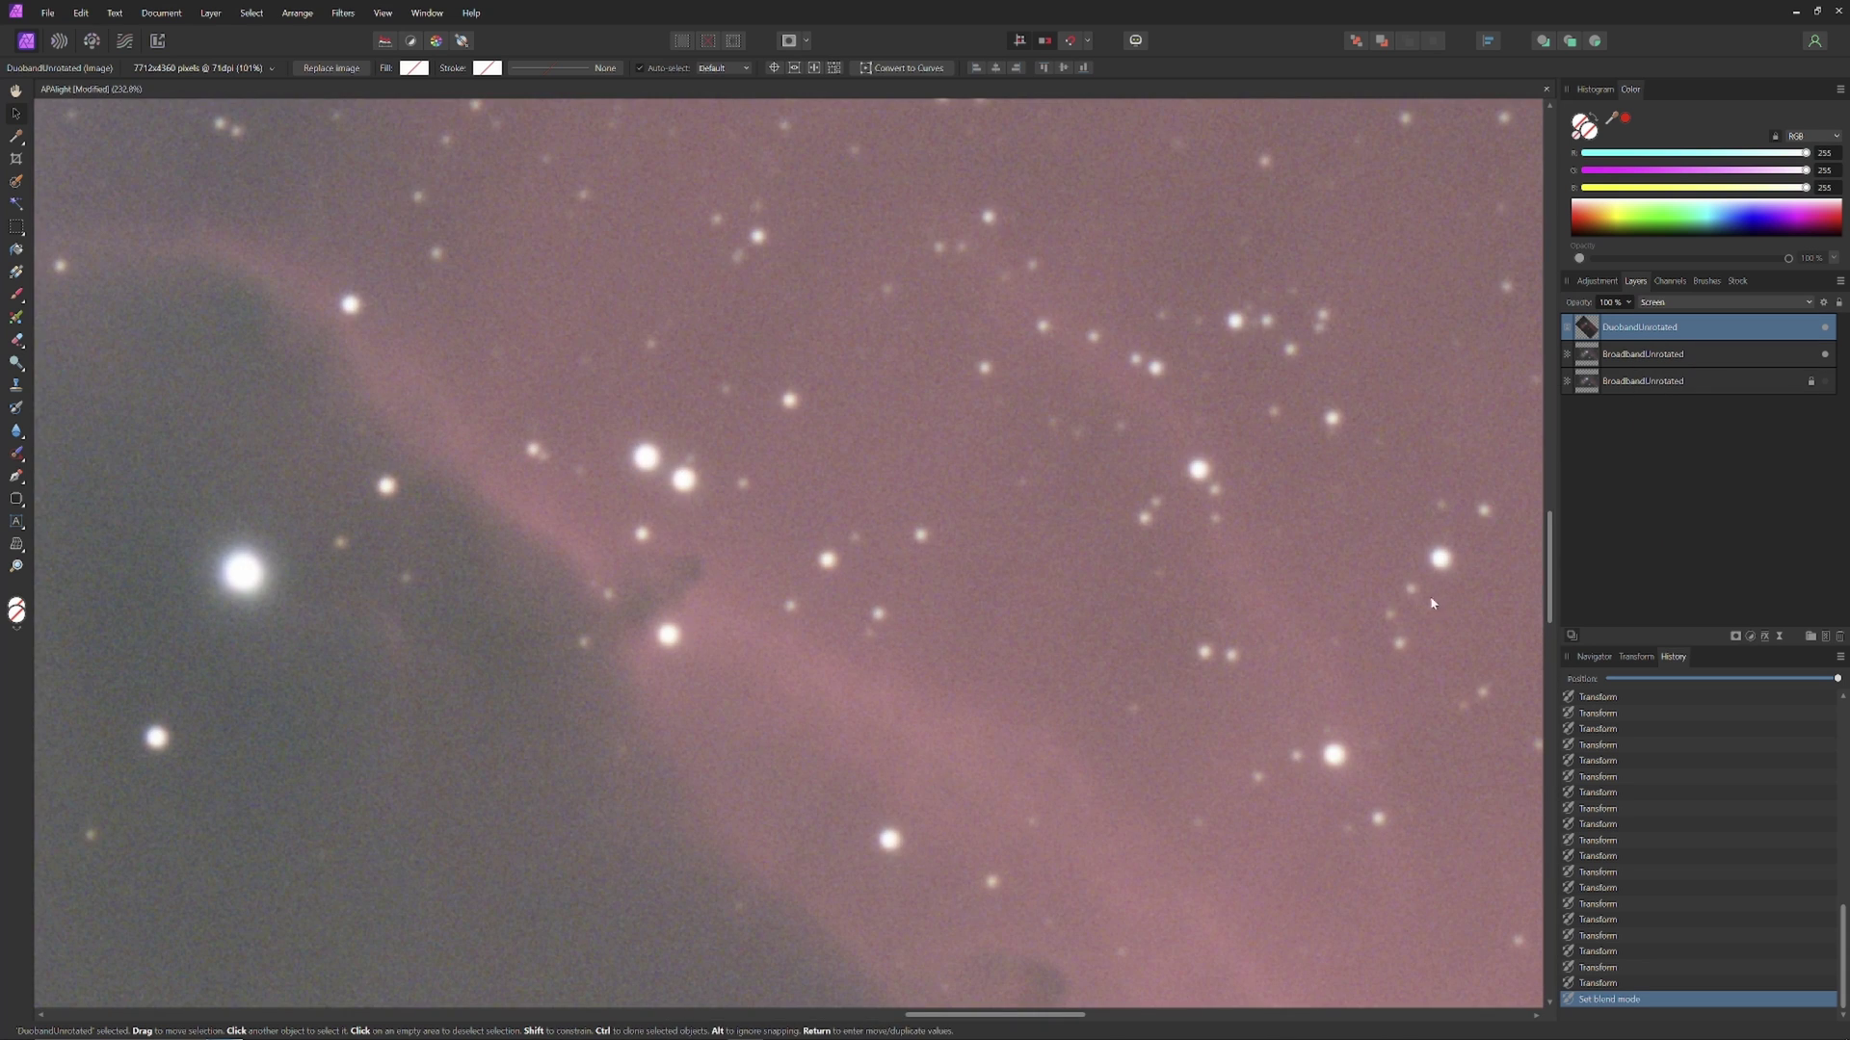
scroll(1151, 674, down, 10)
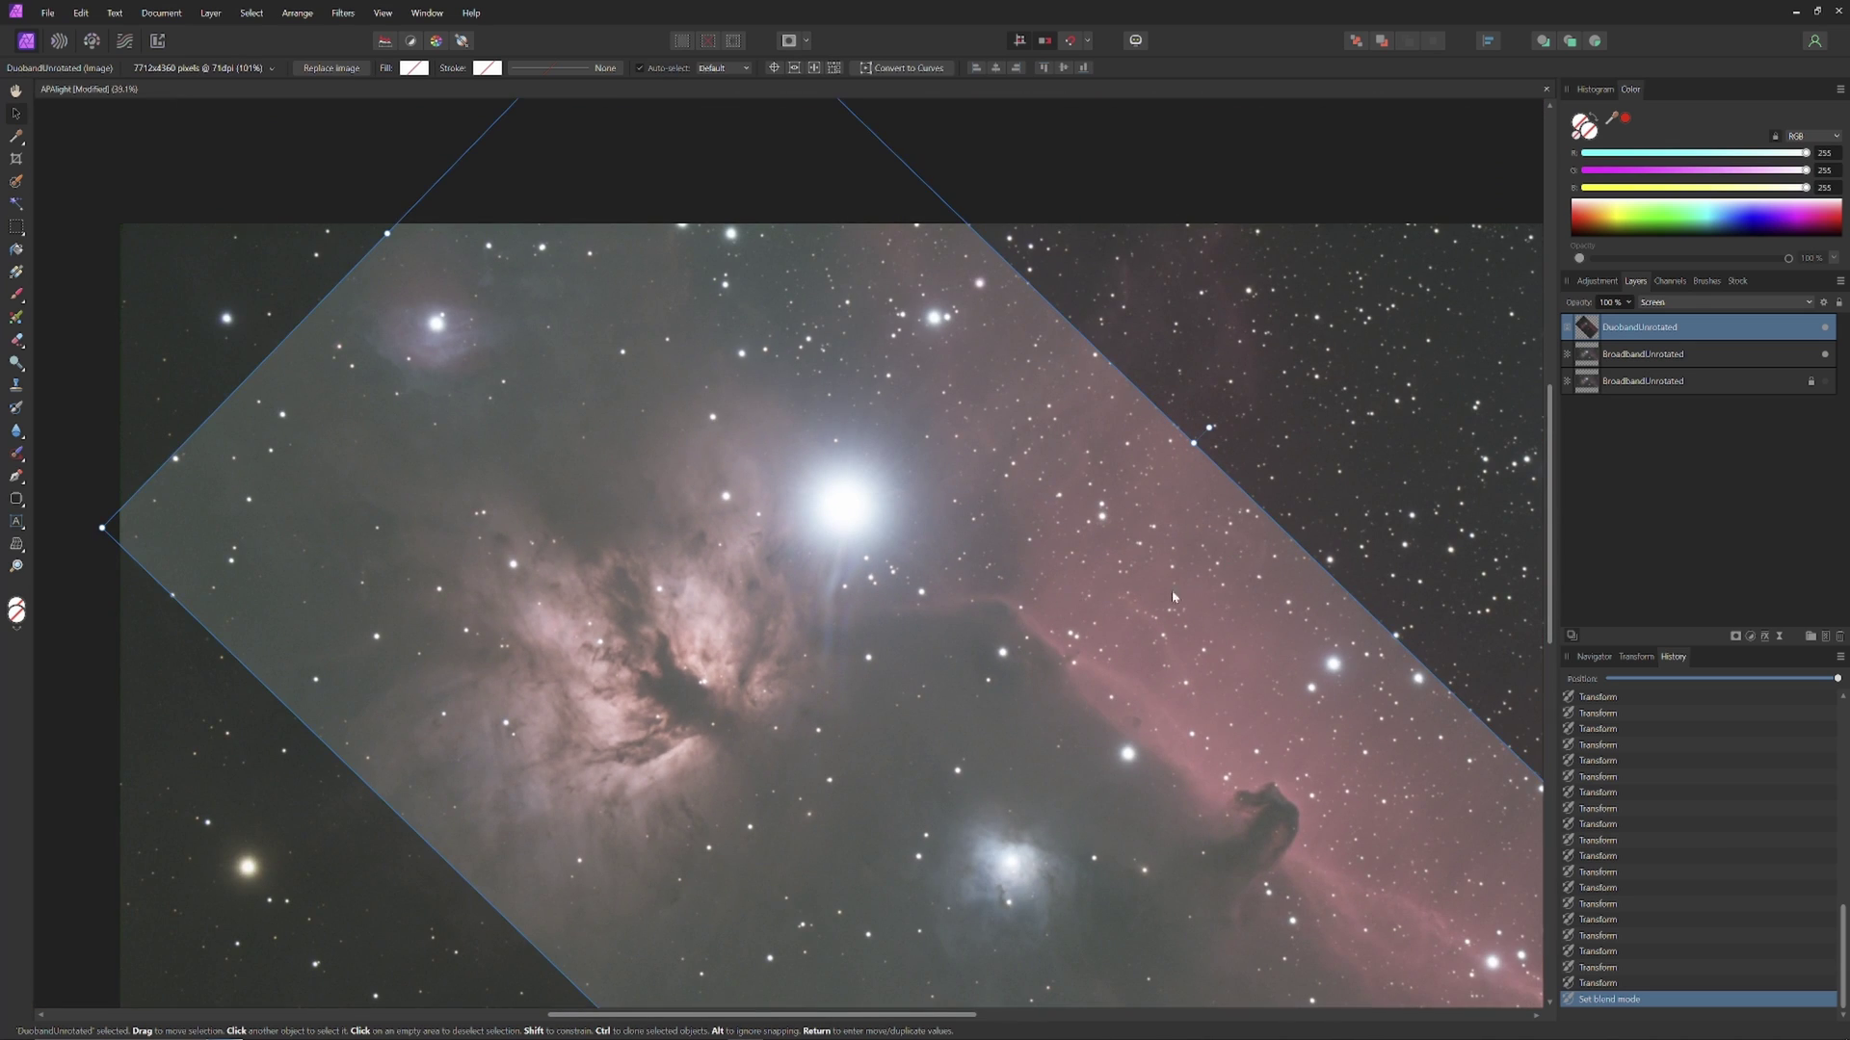
scroll(1173, 597, up, 8)
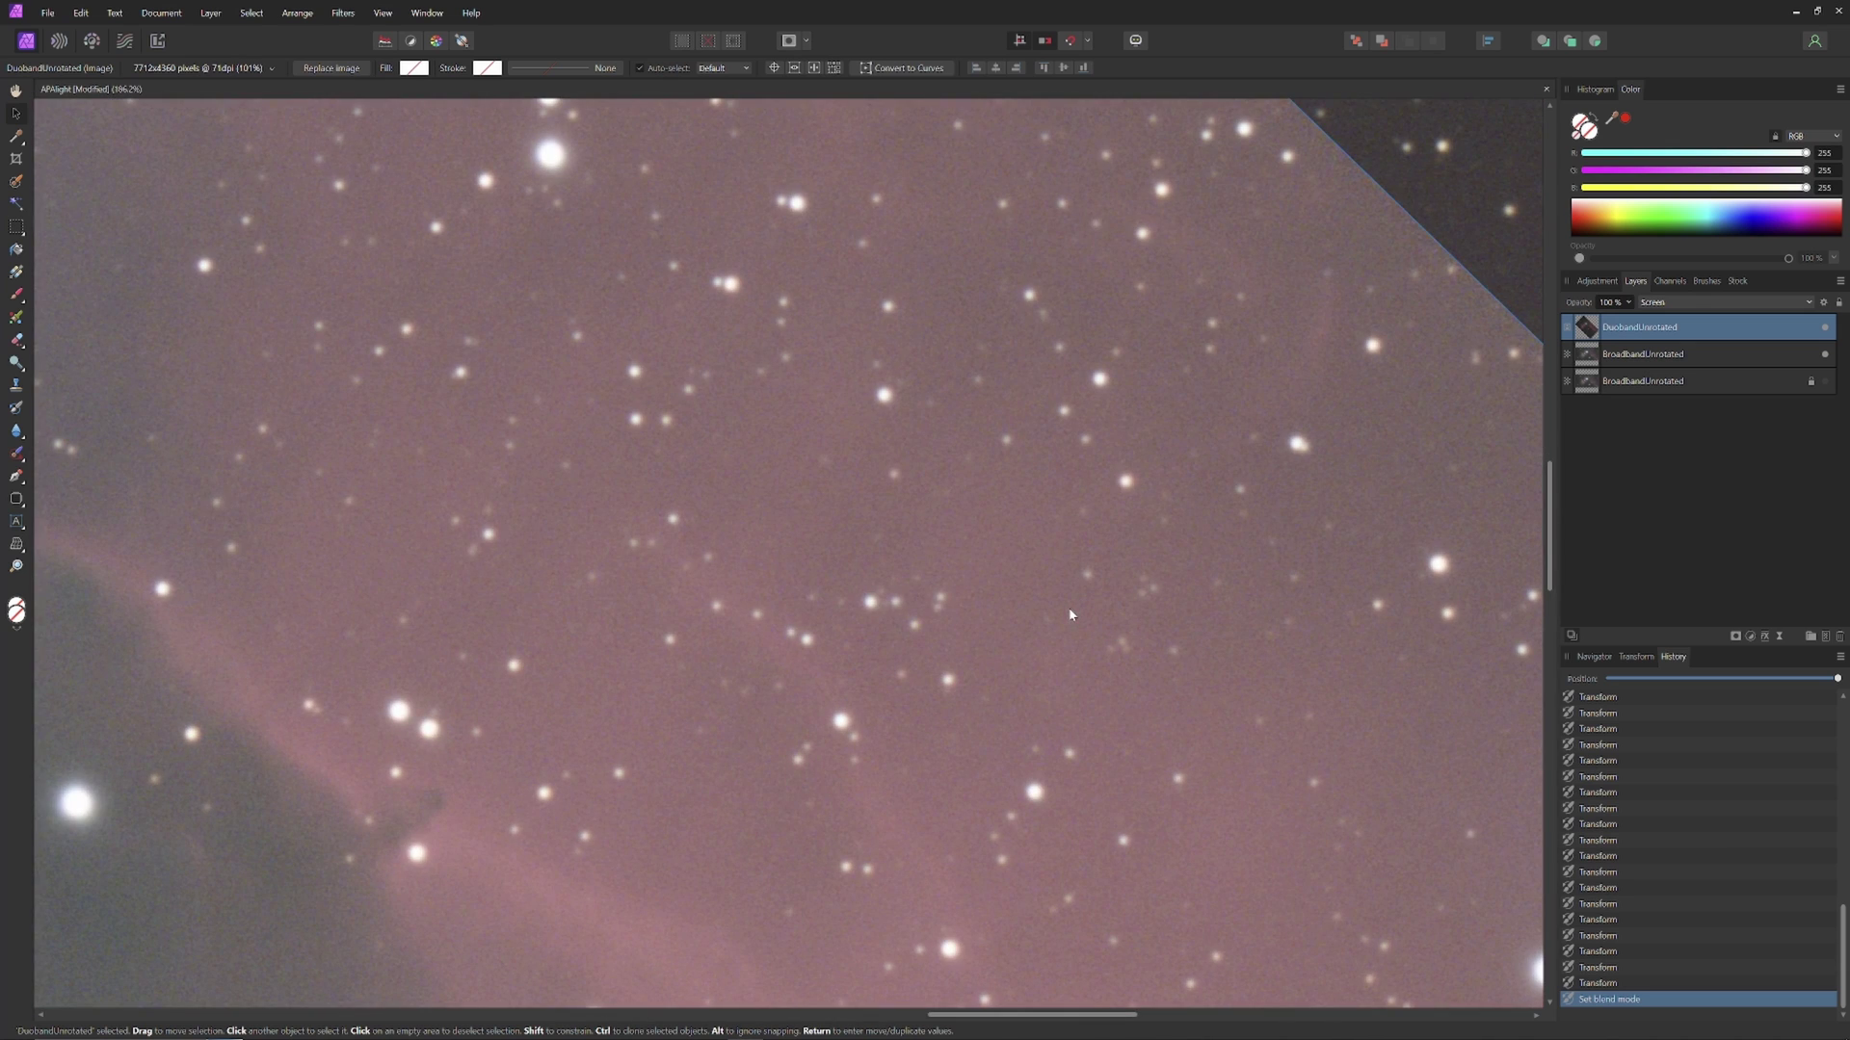
Test-nudge the DuobandUnrotated layer, undo the nudge, and fit the whole image in view.
drag(1071, 615, 1056, 607)
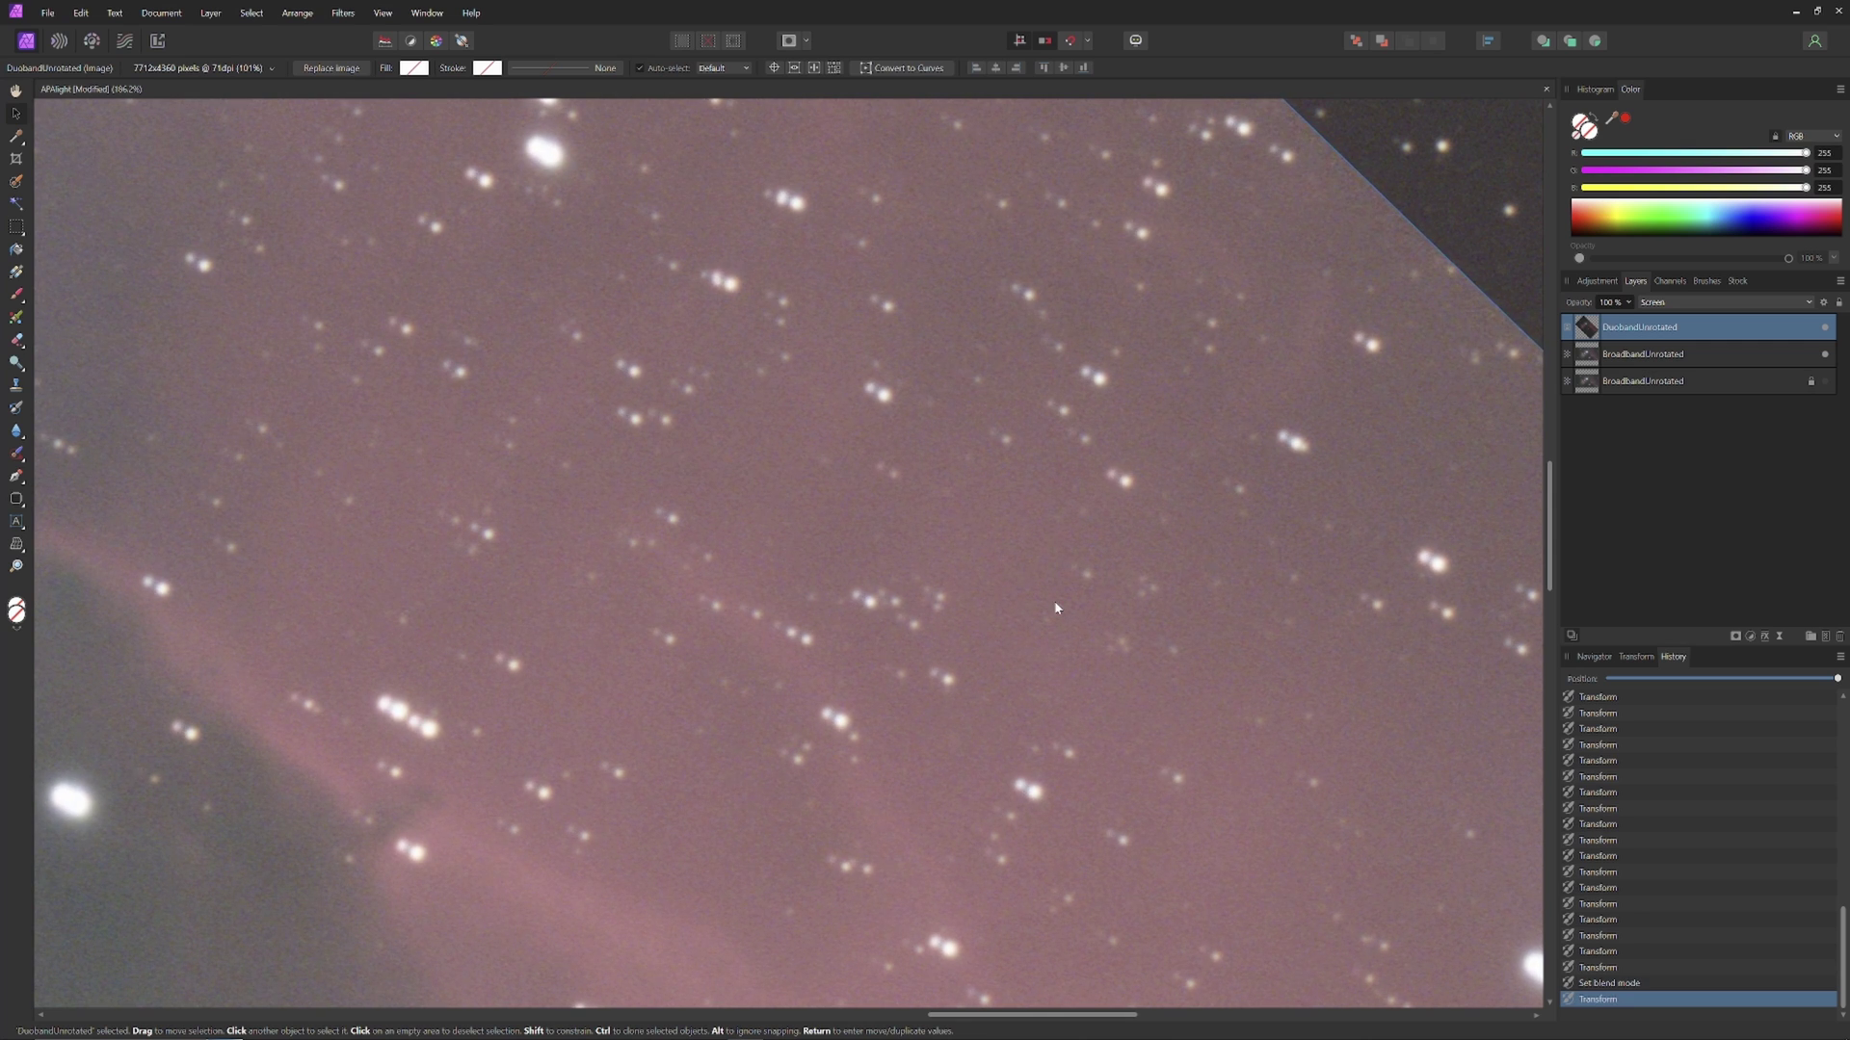
key(ctrl+z)
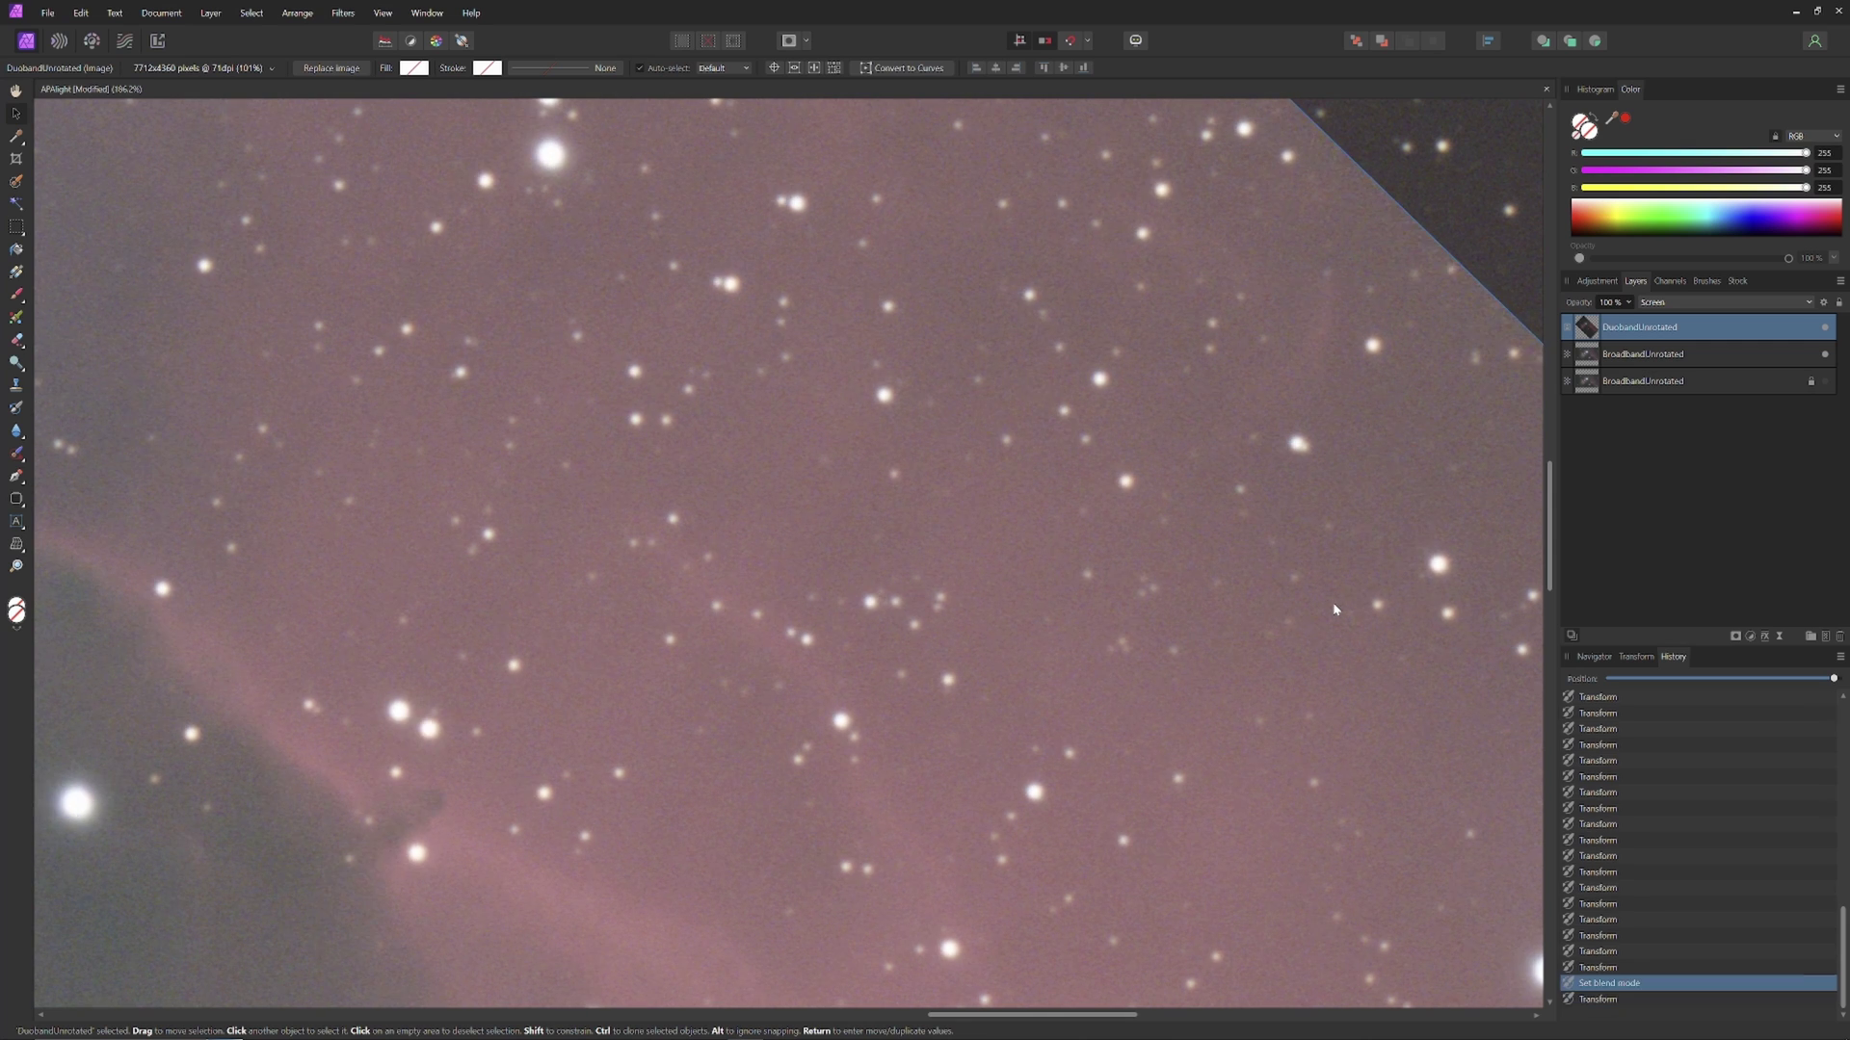
click(15, 92)
key(ctrl+0)
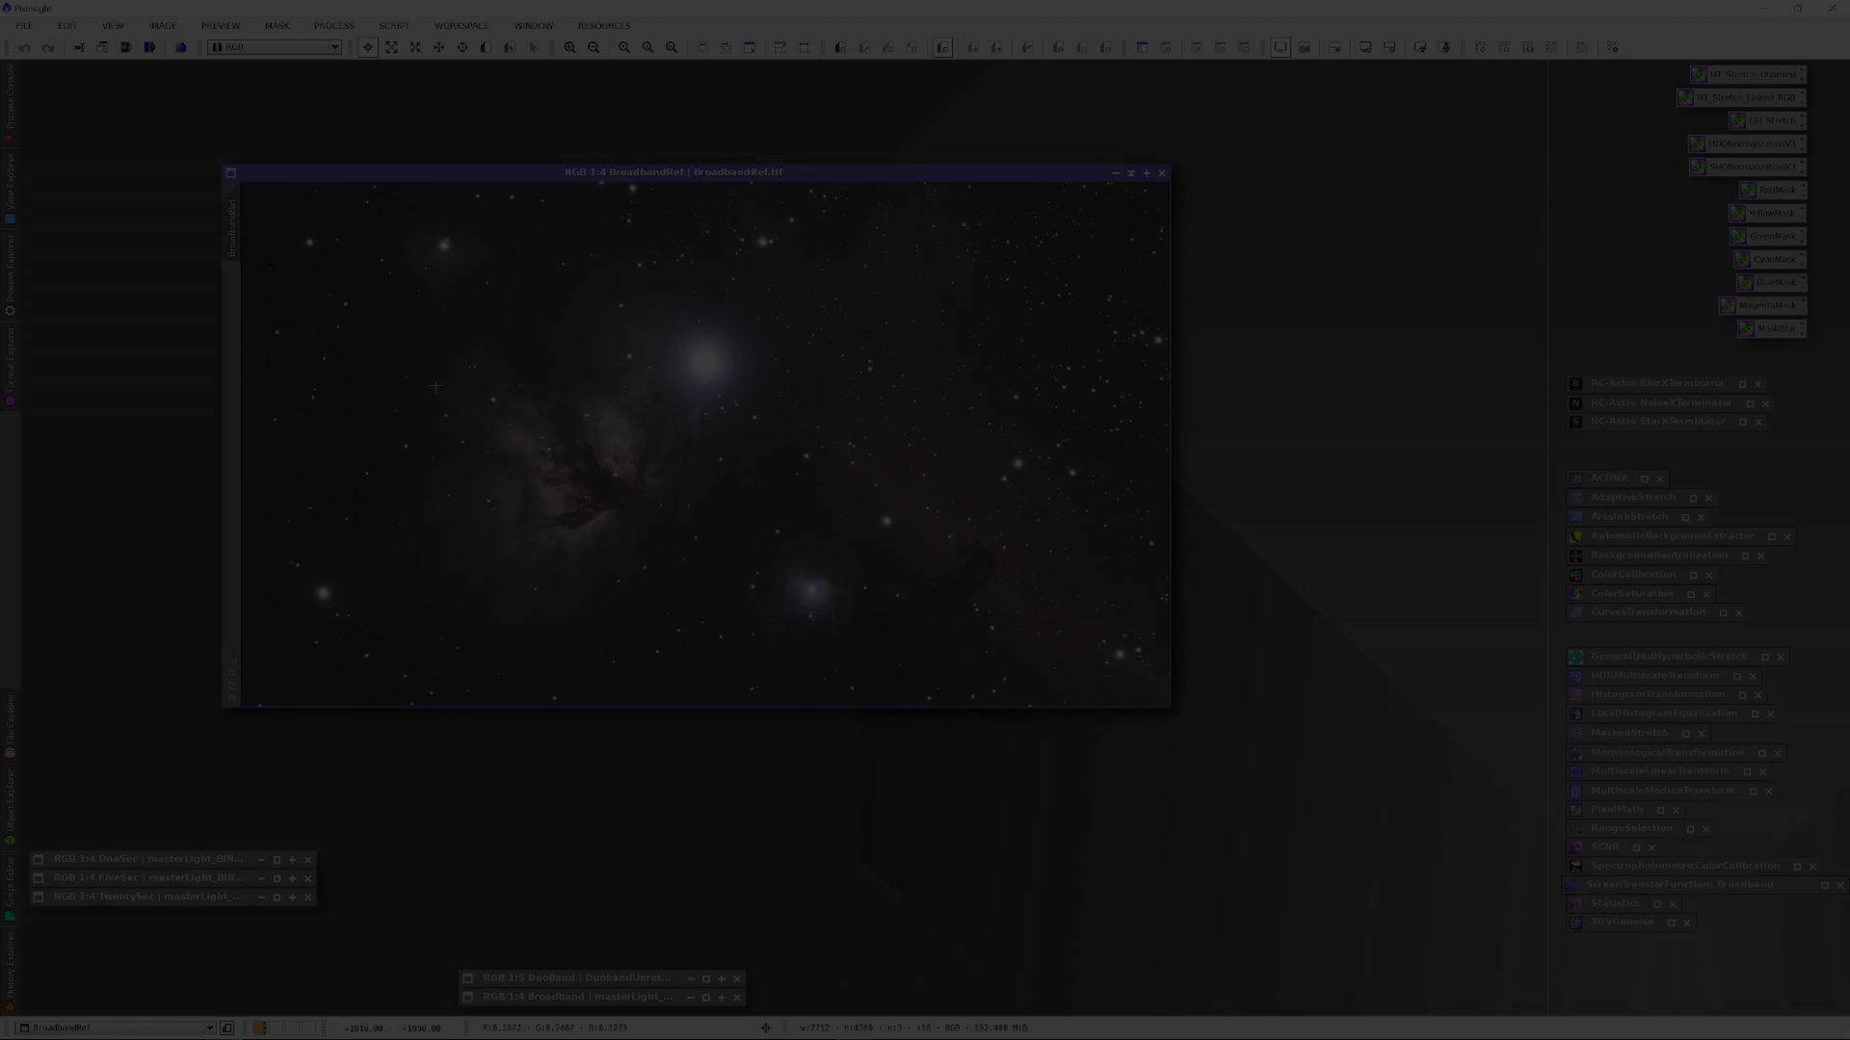
Shift the BroadbandRef window to reveal DuoBand_registered behind it, then return it to place.
mouse_move(875, 178)
mouse_down()
mouse_move(879, 272)
mouse_move(877, 174)
mouse_up()
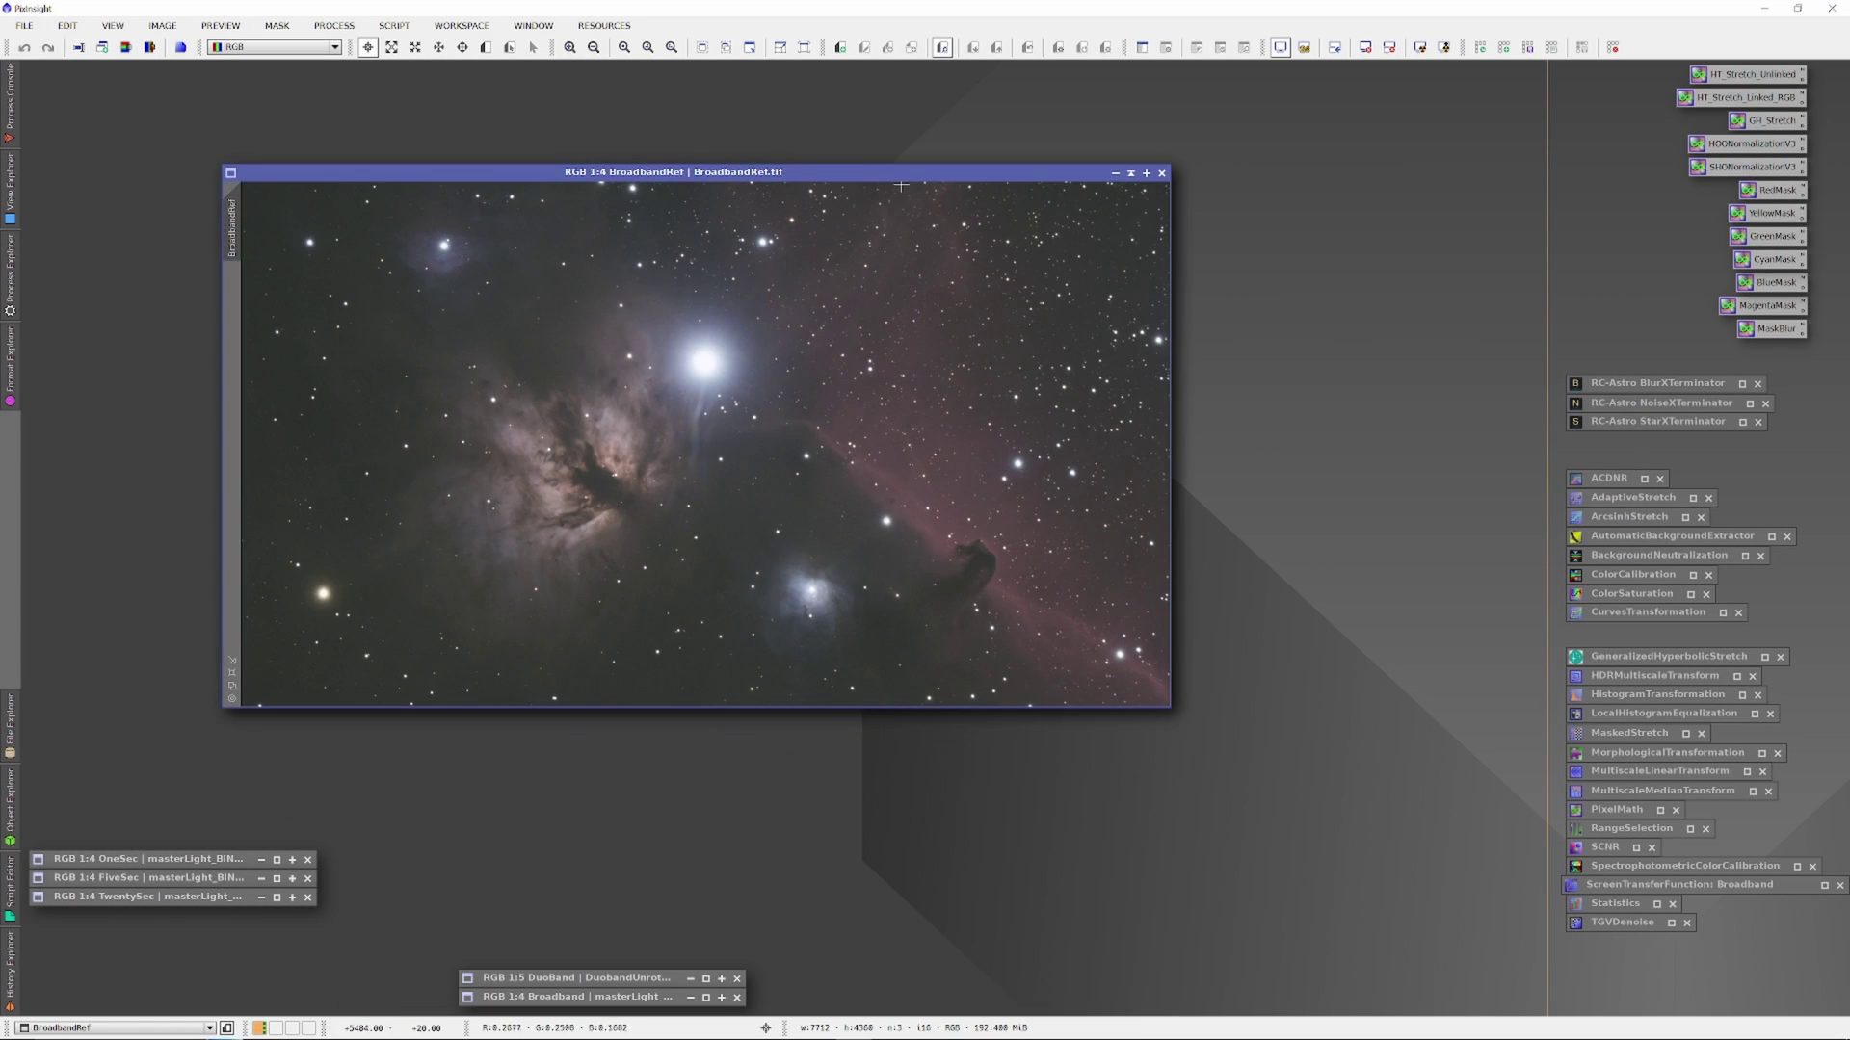
mouse_move(900, 179)
mouse_down()
mouse_move(905, 303)
mouse_move(908, 181)
mouse_up()
mouse_move(905, 176)
mouse_down()
mouse_move(911, 263)
mouse_move(907, 184)
mouse_up()
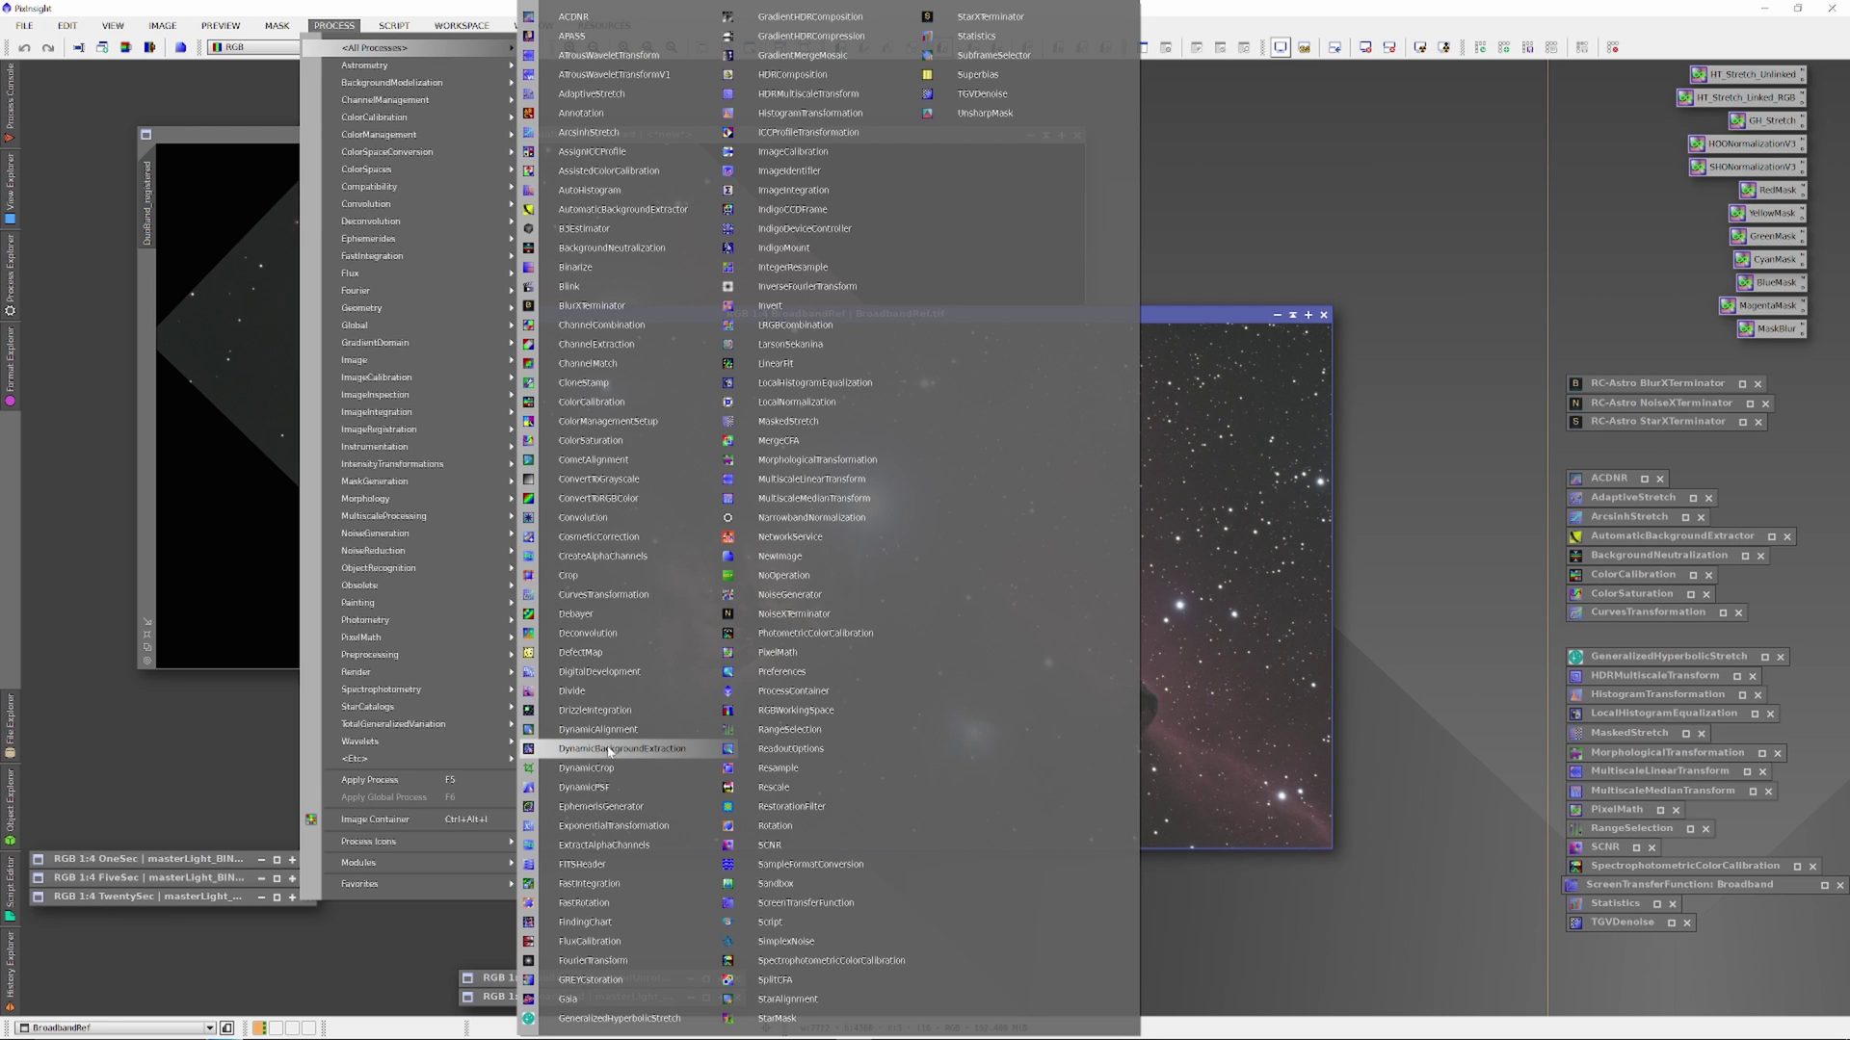
Draw a DynamicCrop box around the Flame Nebula and apply it to DuoBand_registered and BroadbandRef.
click(607, 767)
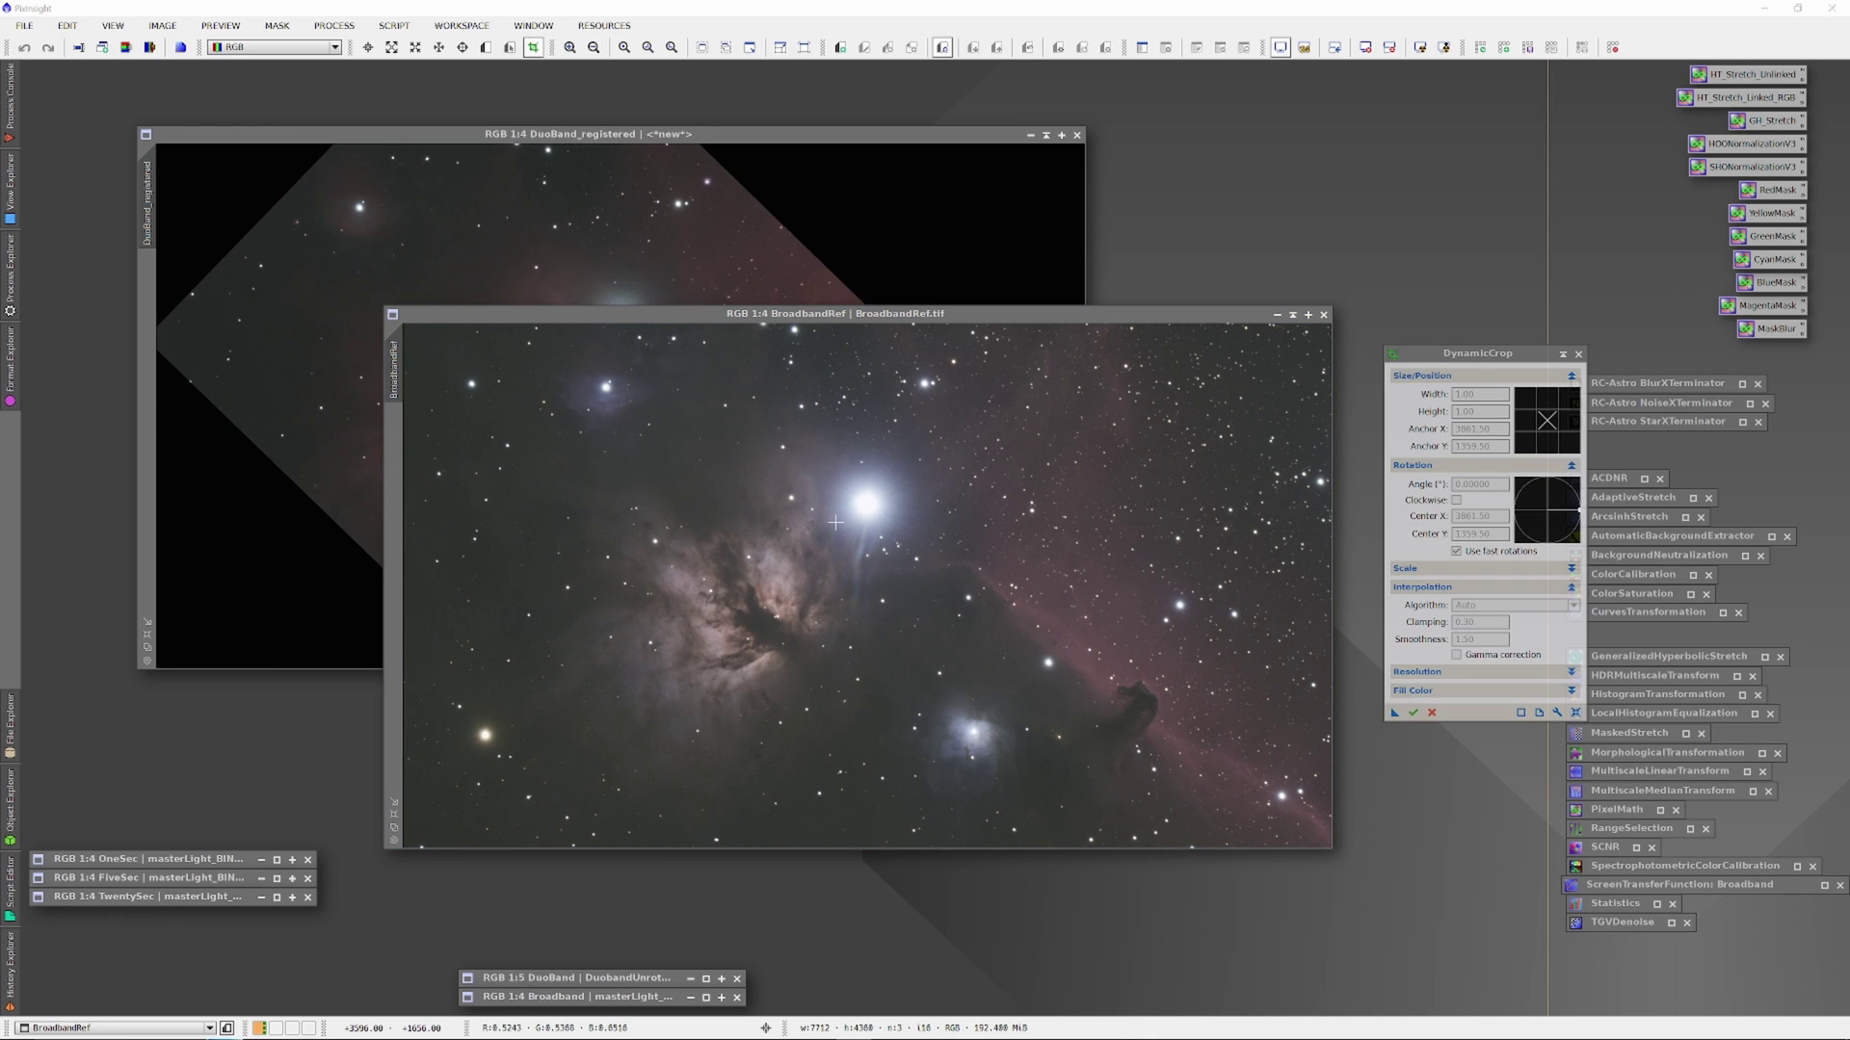
drag(491, 405, 965, 766)
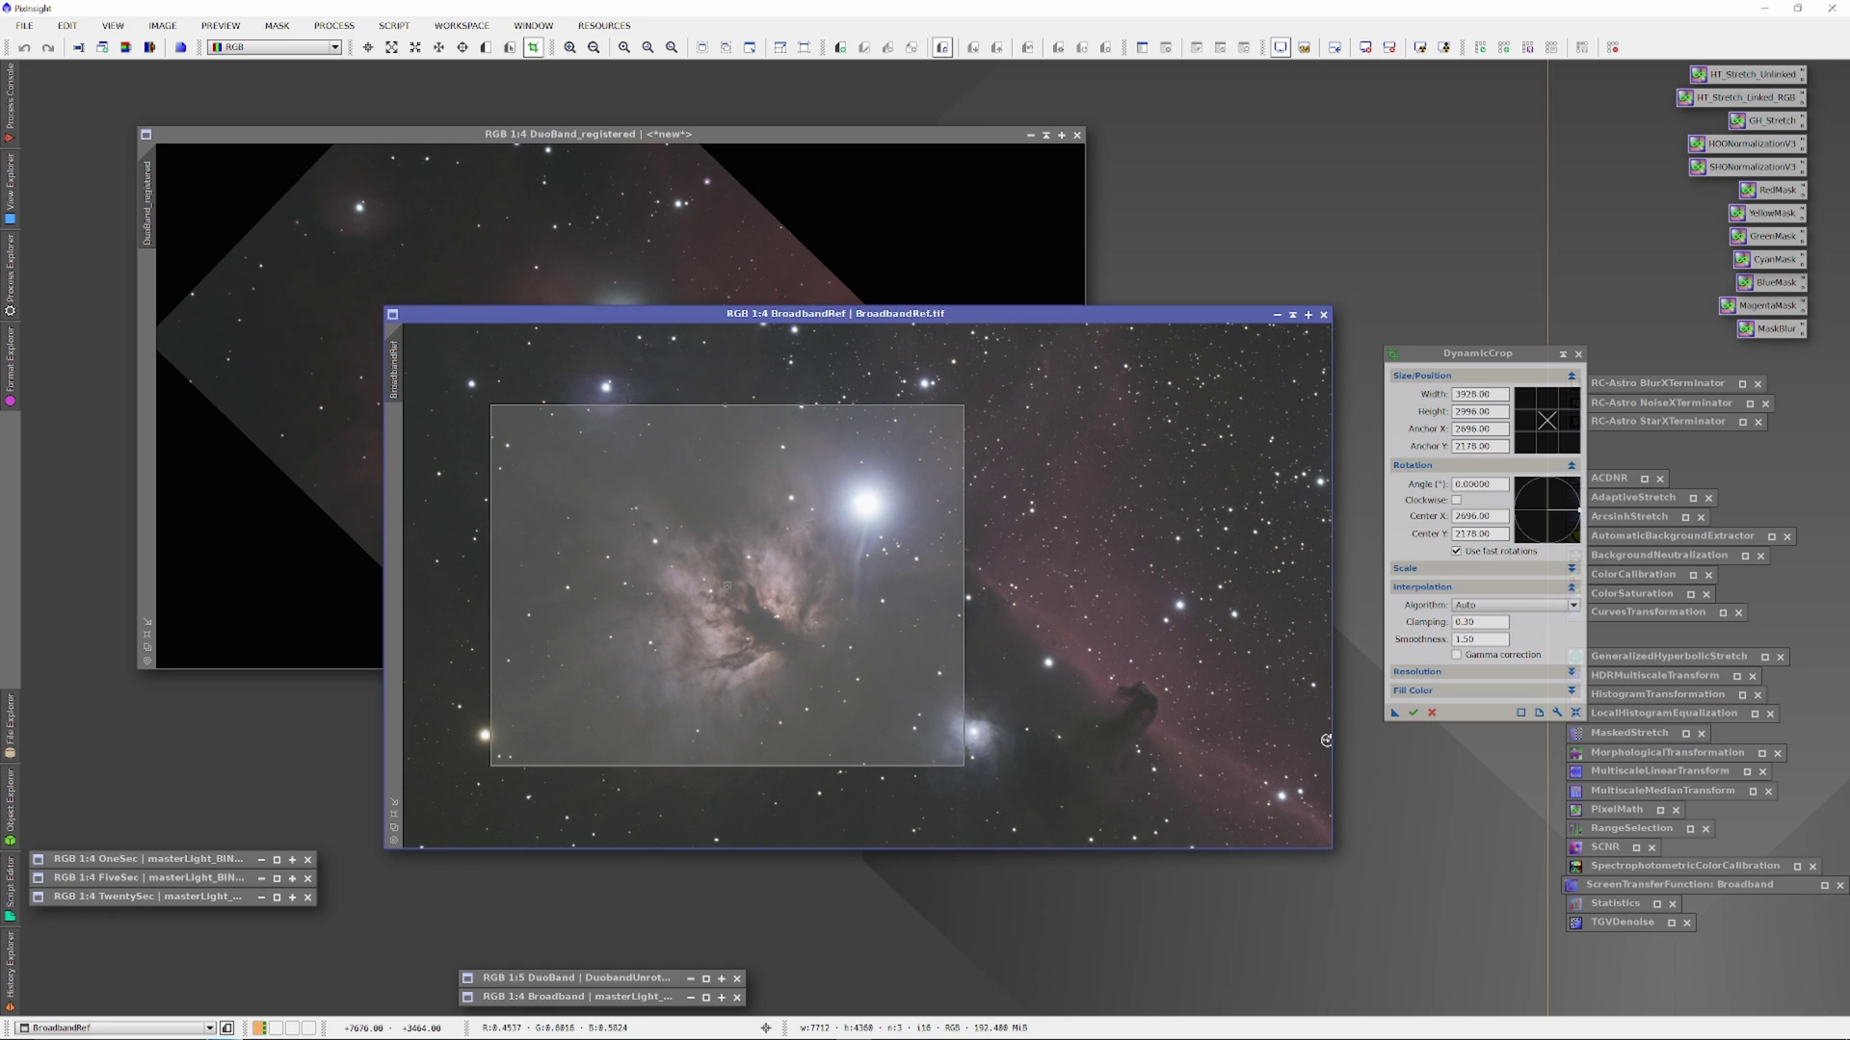
click(1393, 721)
click(713, 274)
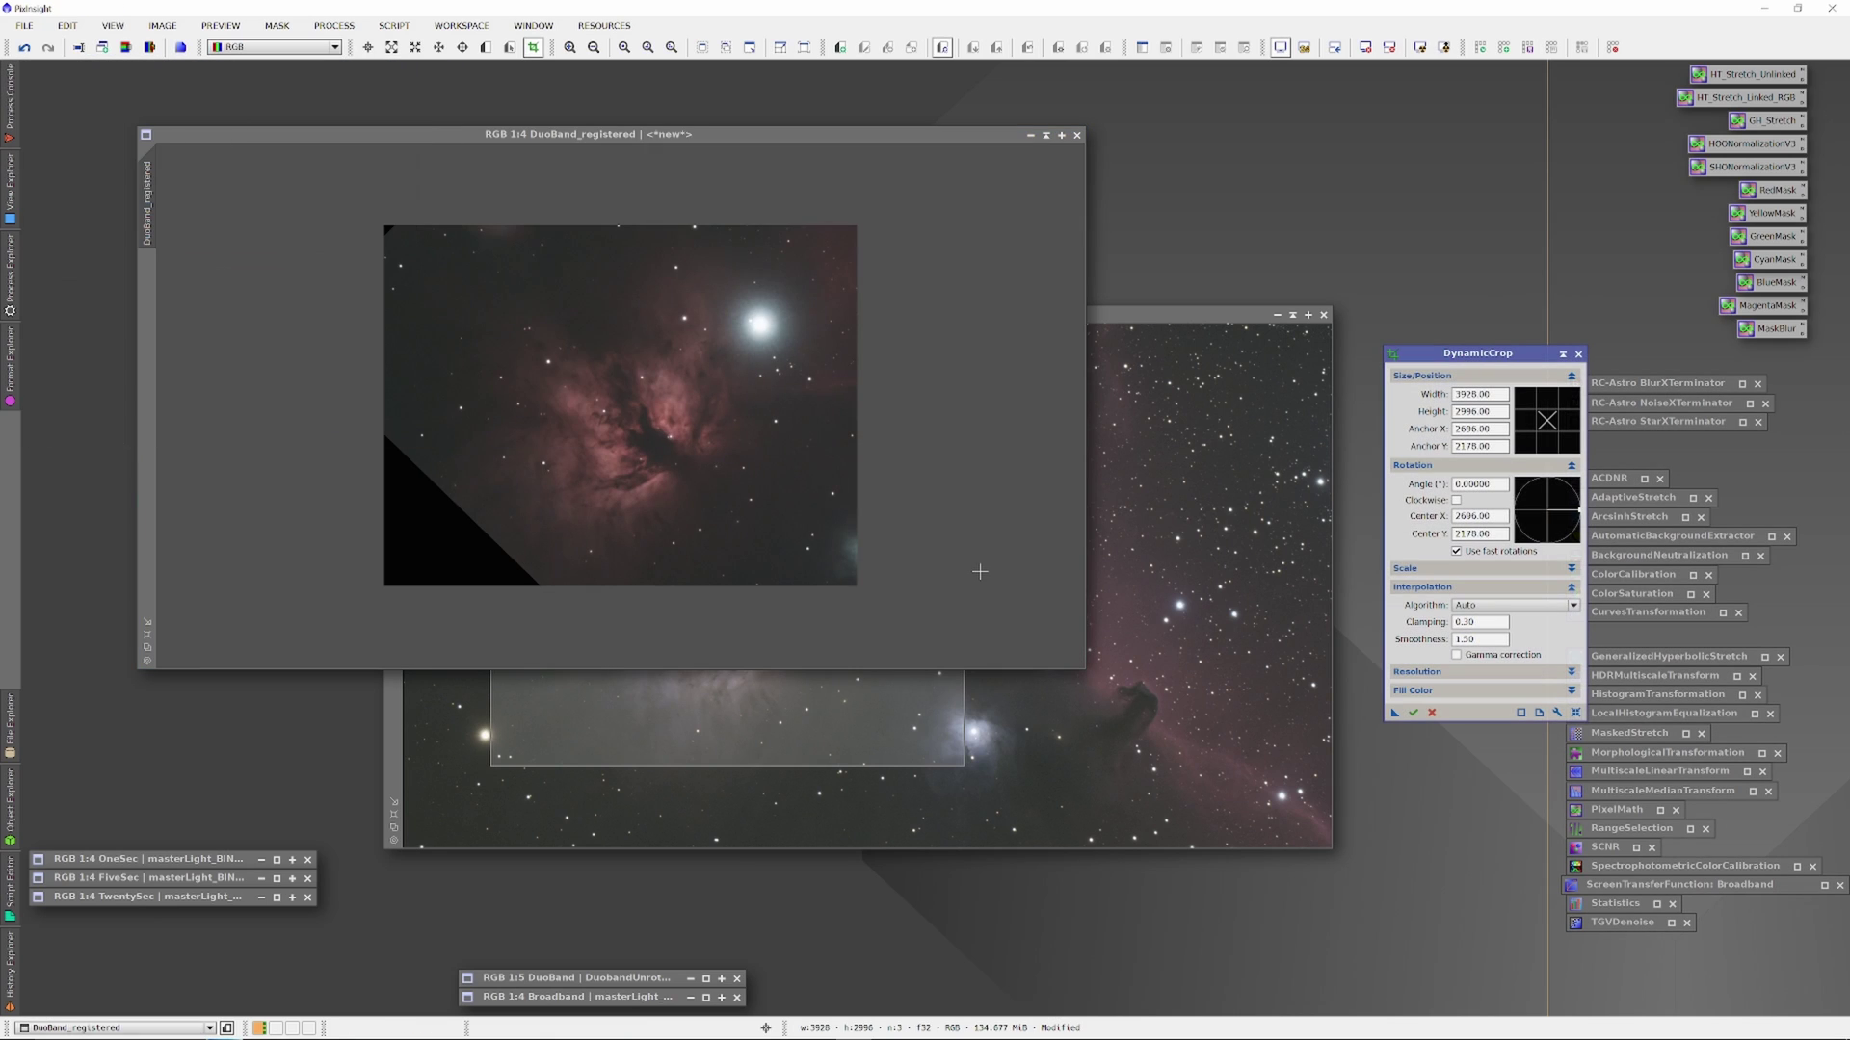
click(1413, 713)
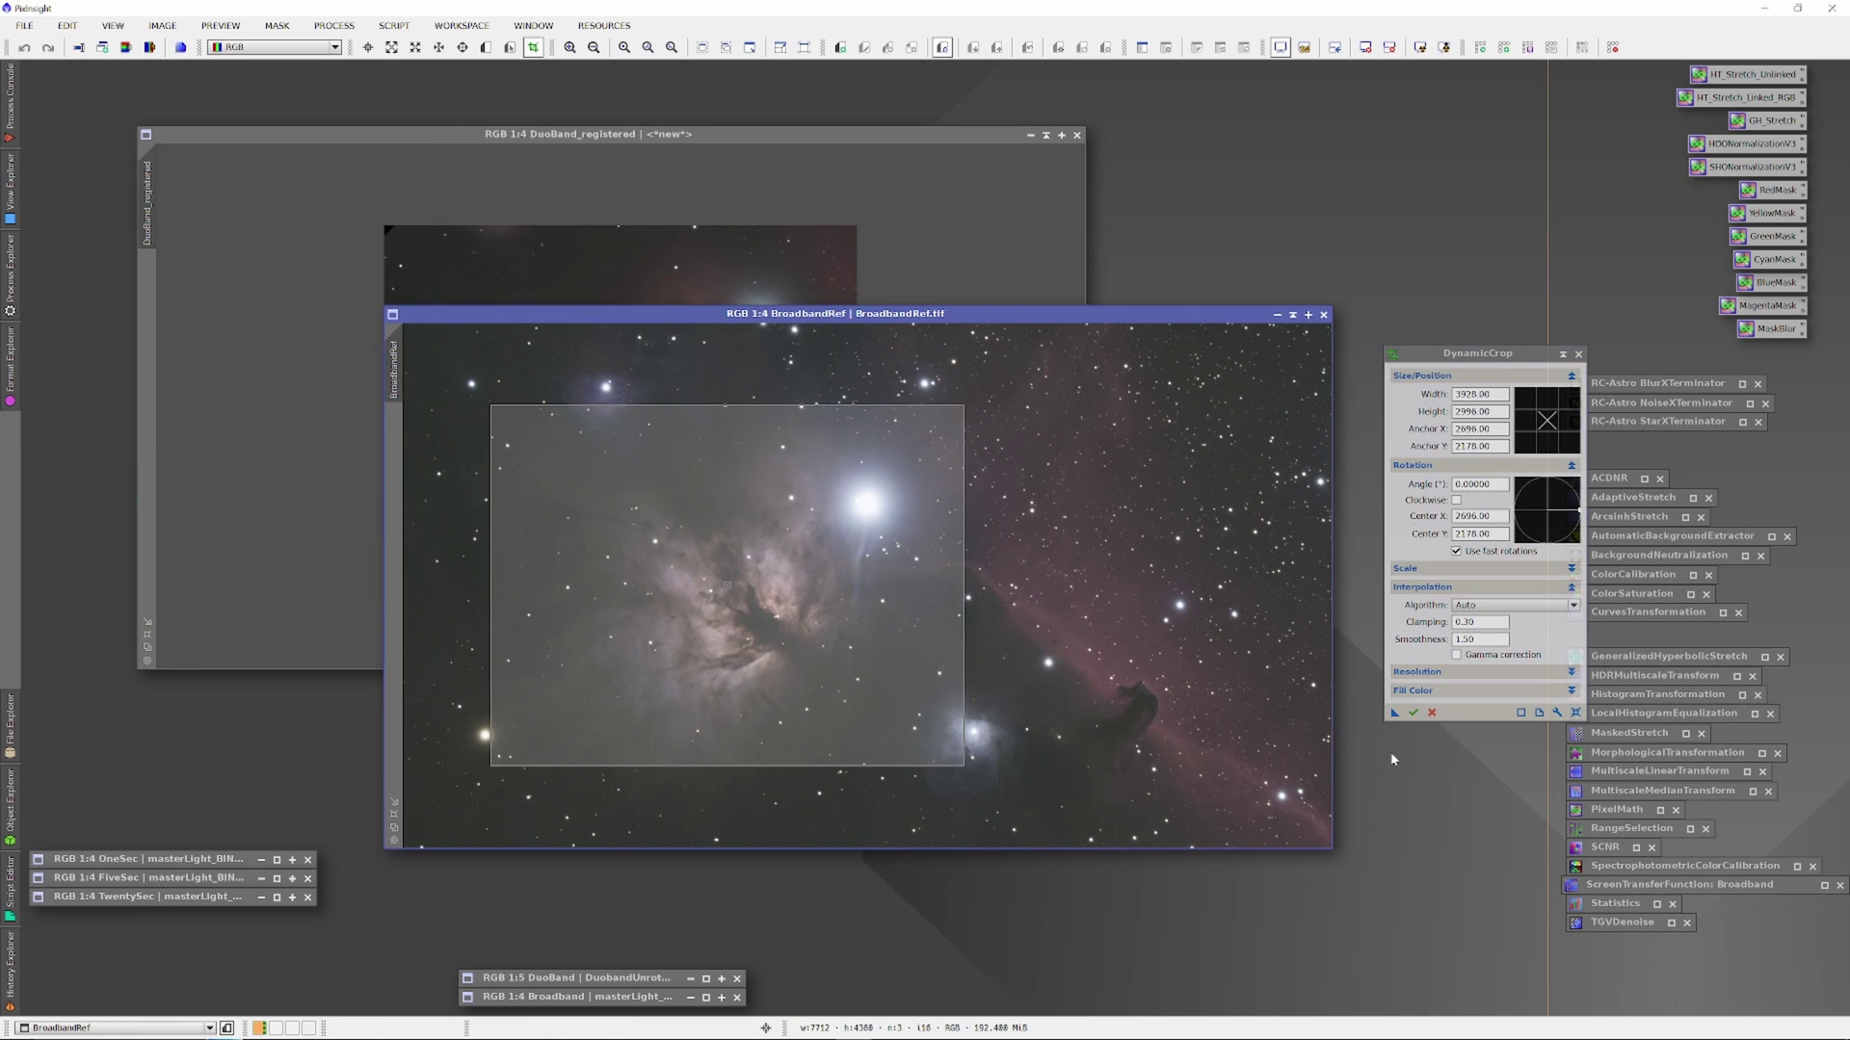
click(1412, 713)
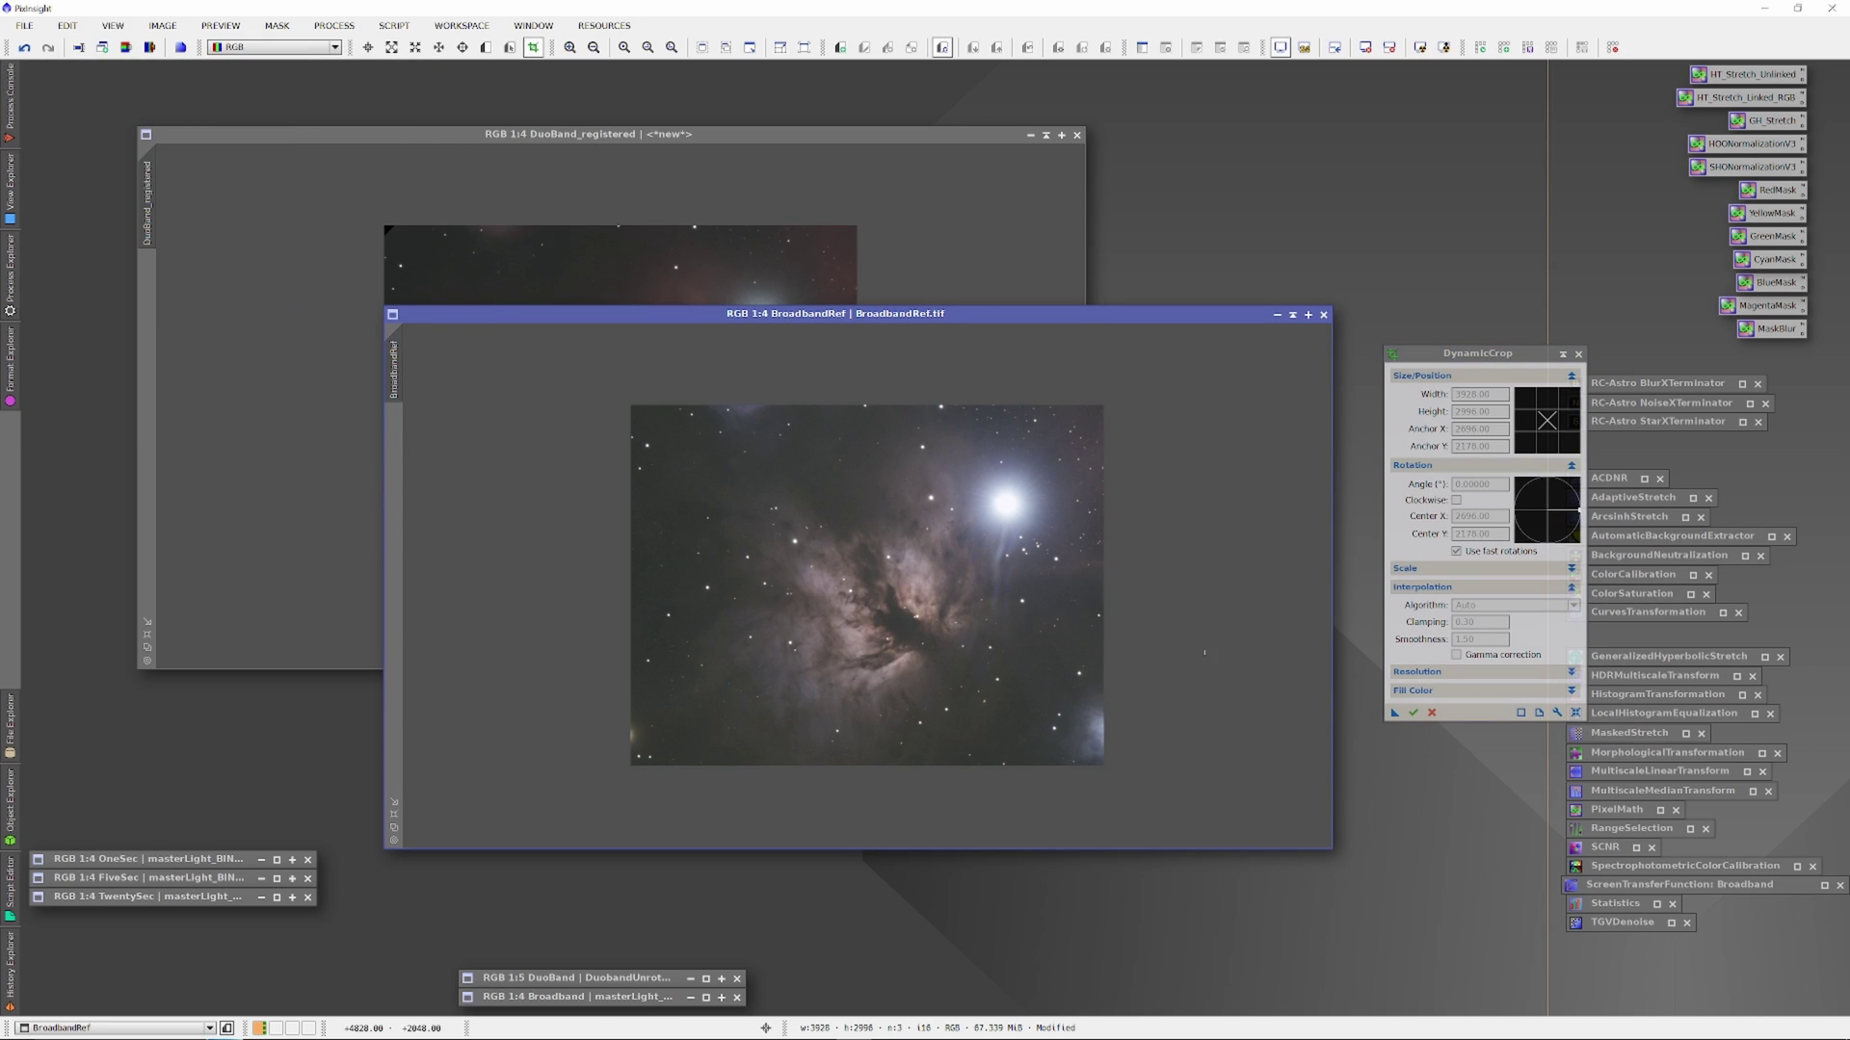
click(998, 250)
Drag the cropped BroadbandRef window over DuoBand_registered to compare the two framings.
drag(1144, 318, 891, 144)
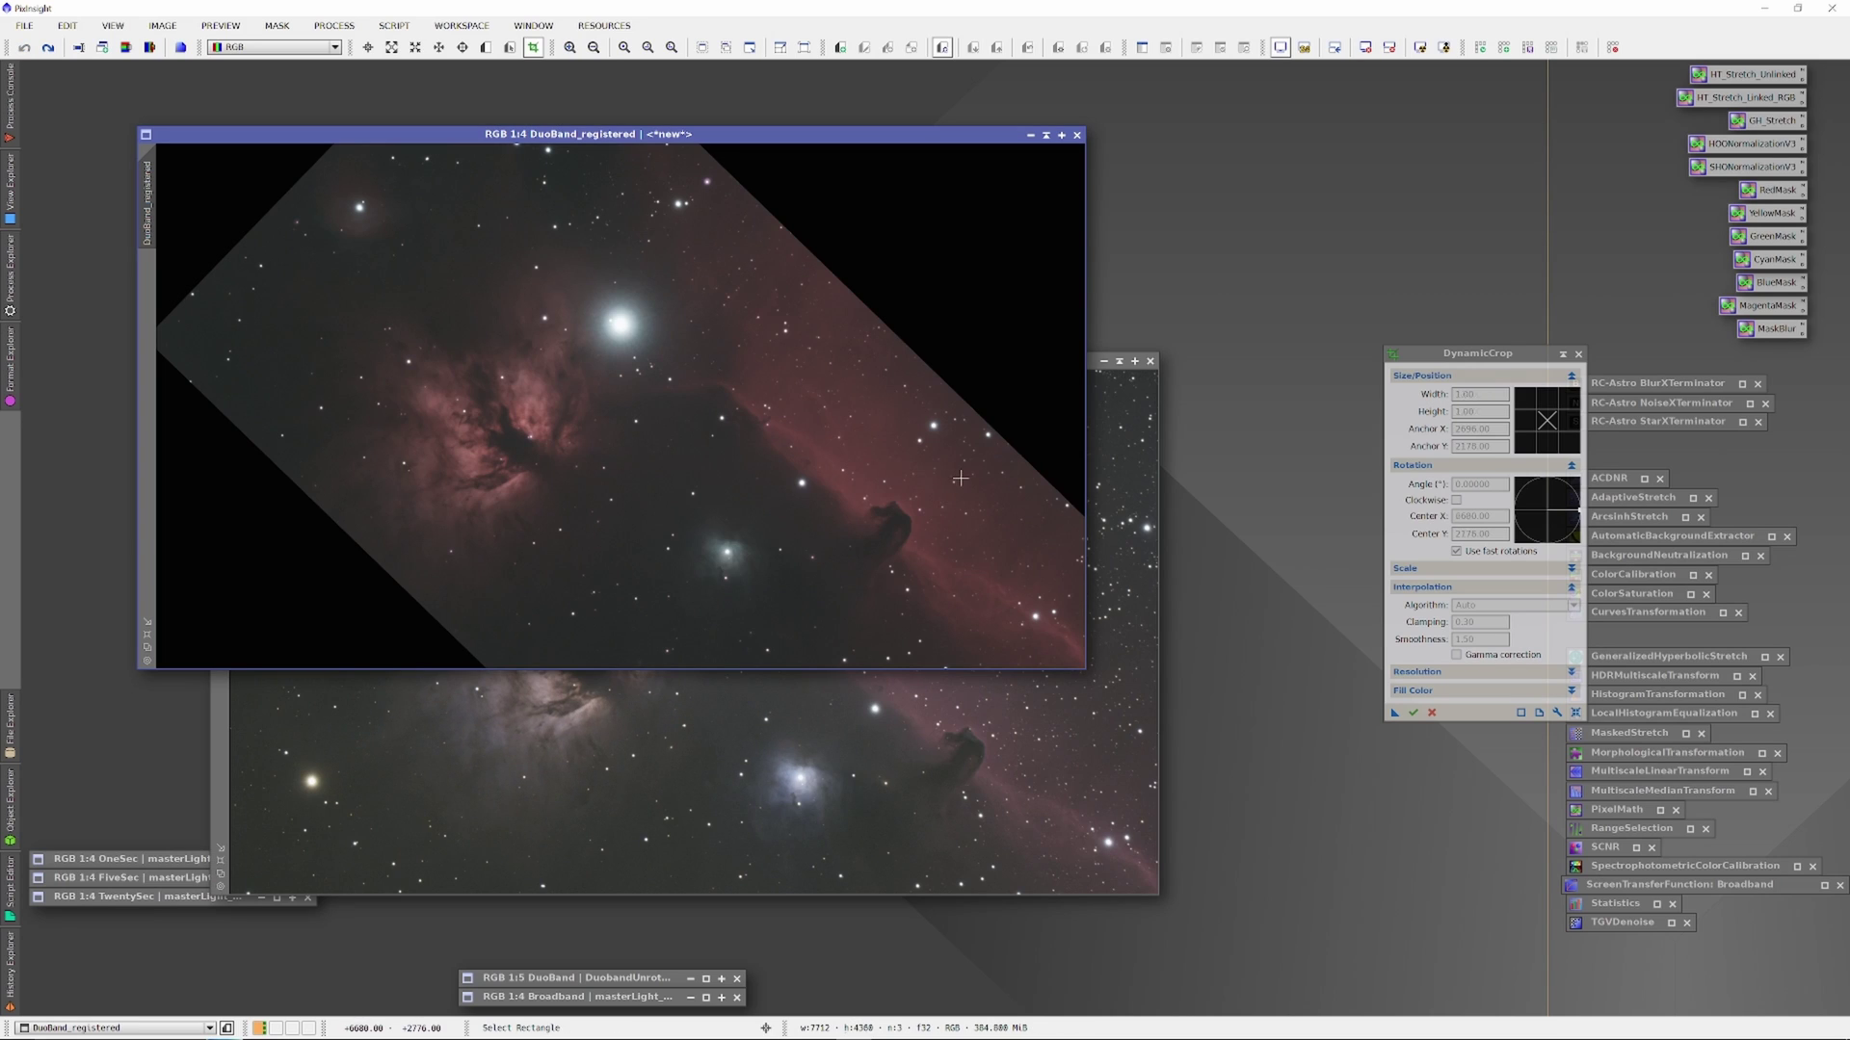
Crop DuoBand_registered to a small box around the Horsehead Nebula and move the window aside.
drag(805, 478, 961, 597)
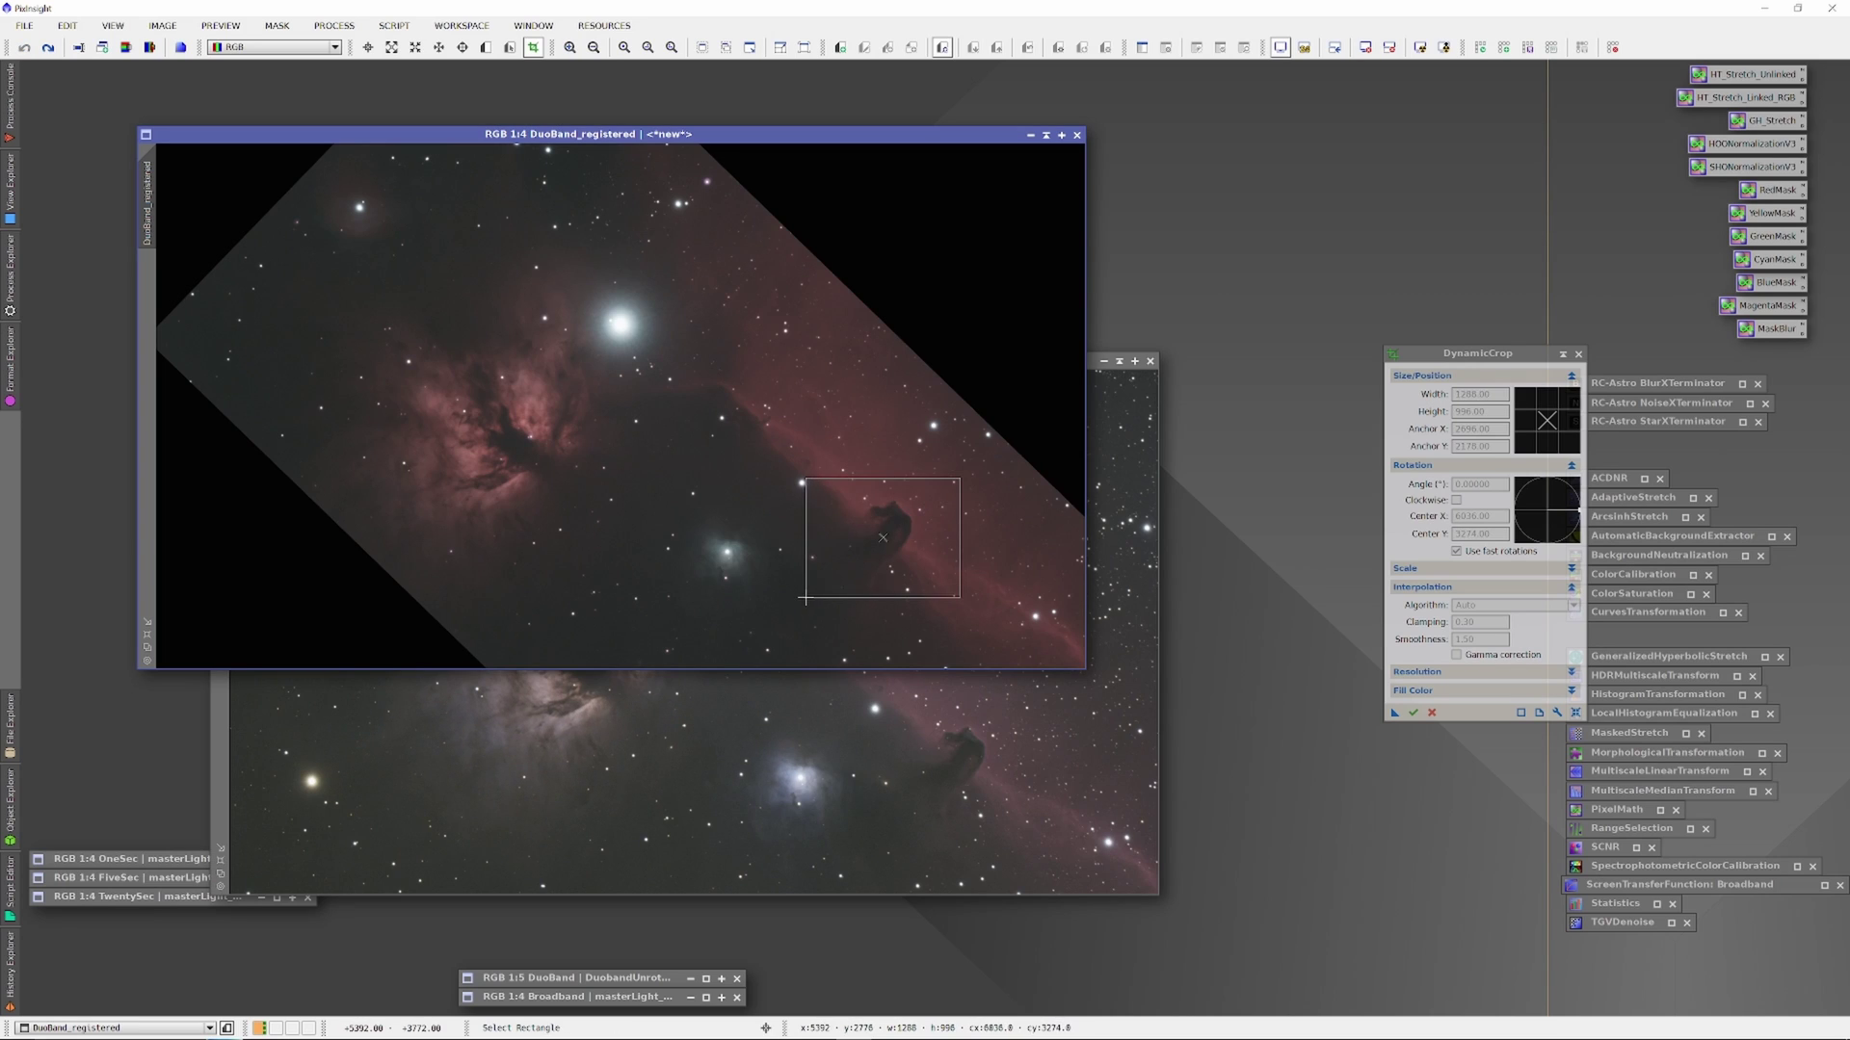
click(1412, 713)
click(809, 134)
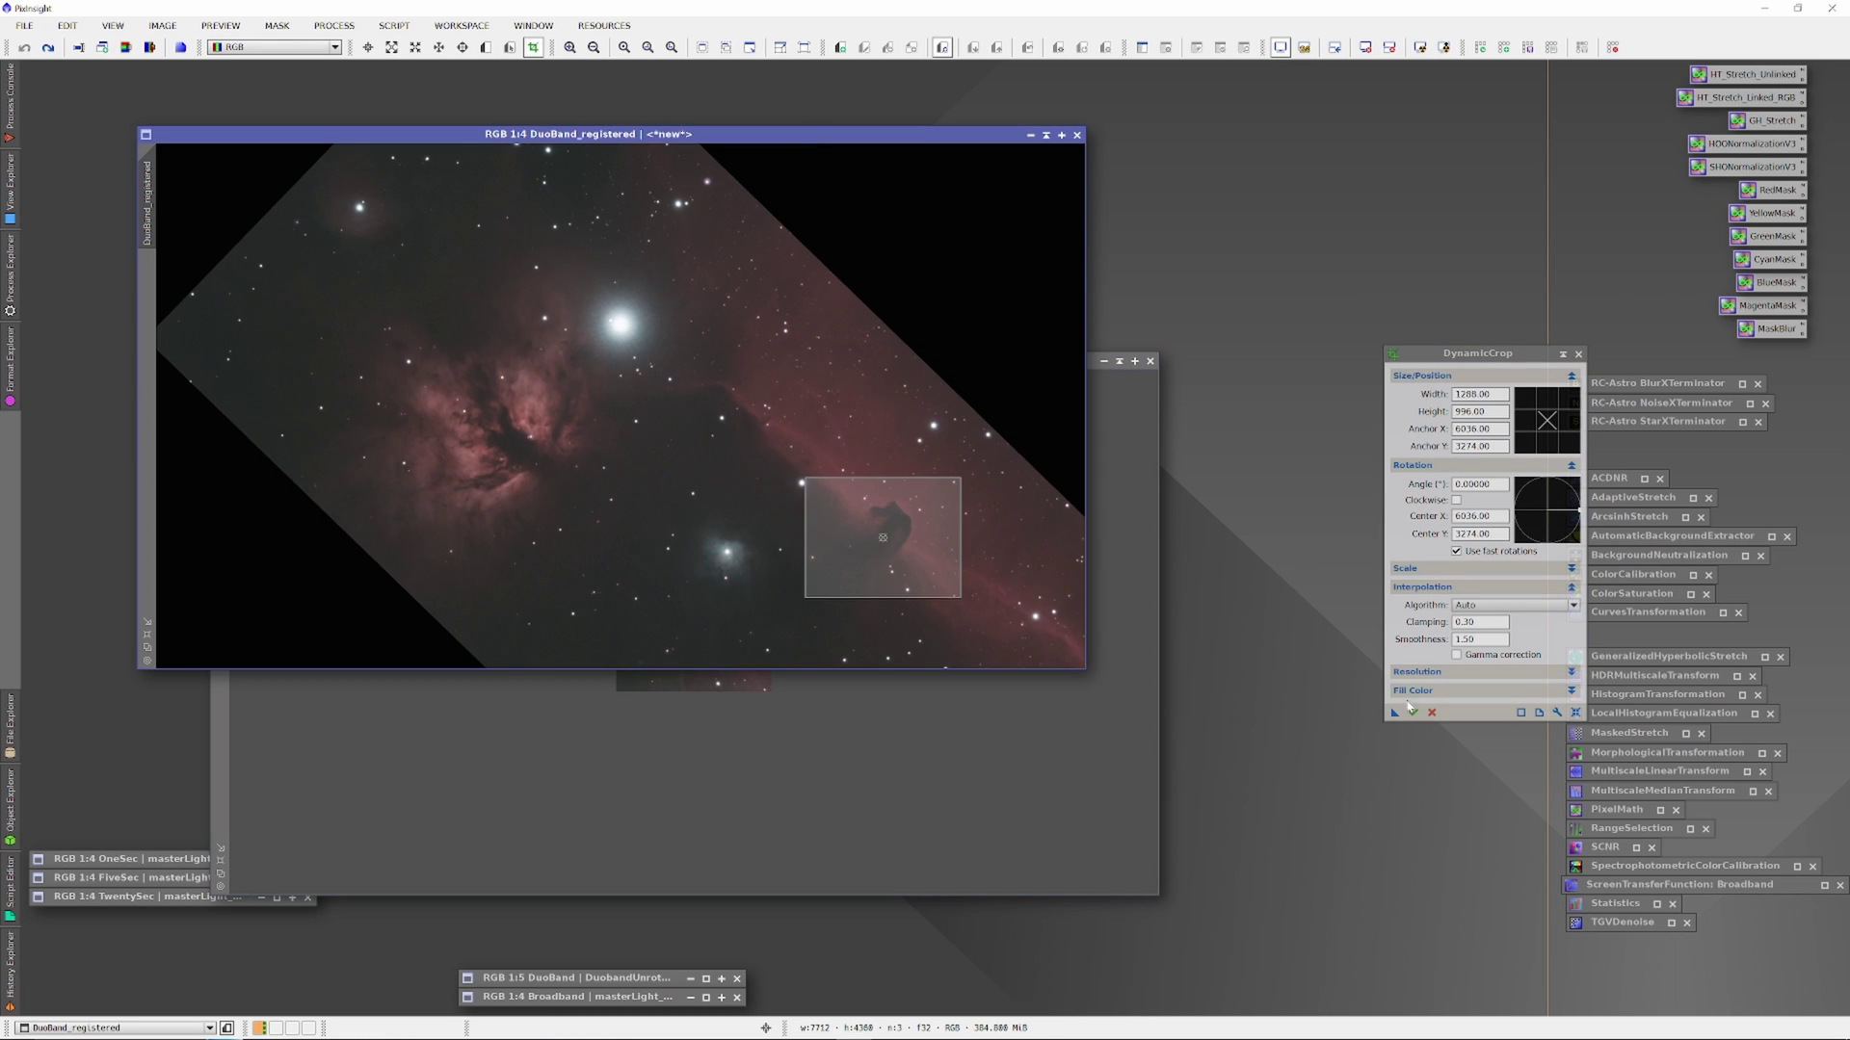
click(1412, 713)
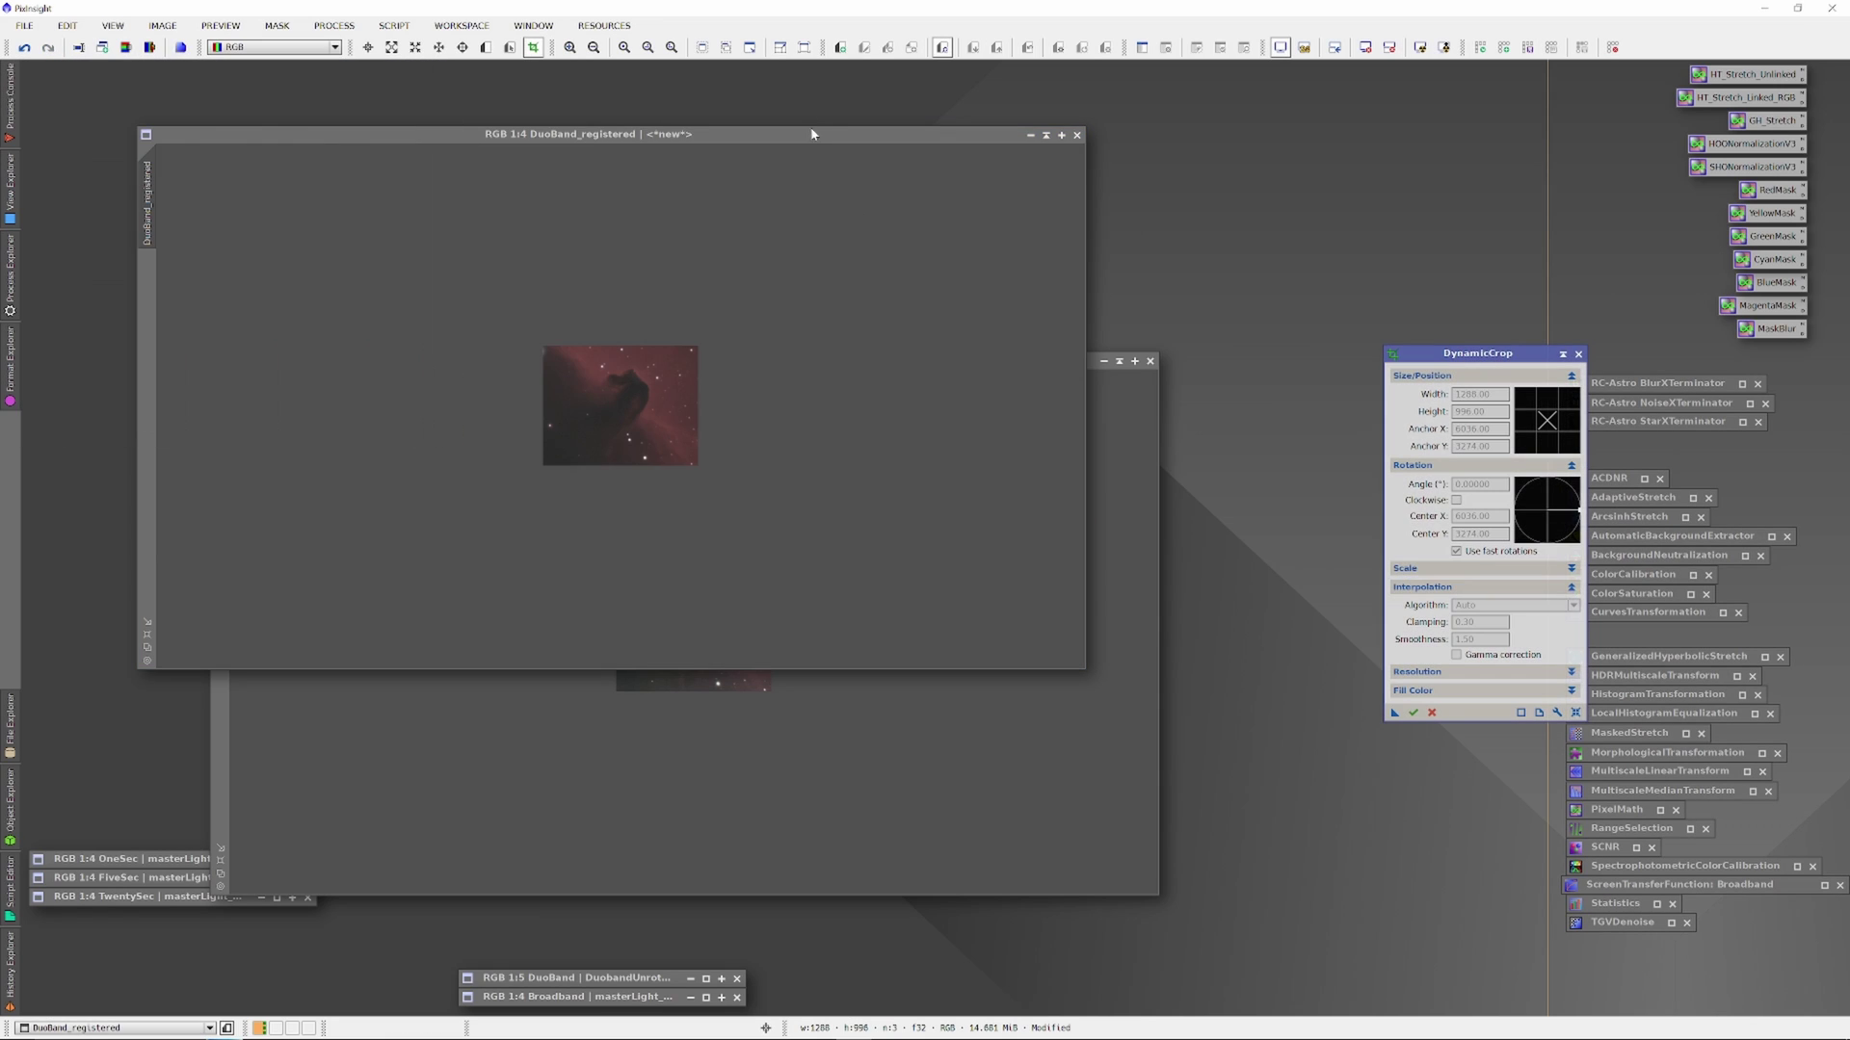
drag(815, 136, 880, 354)
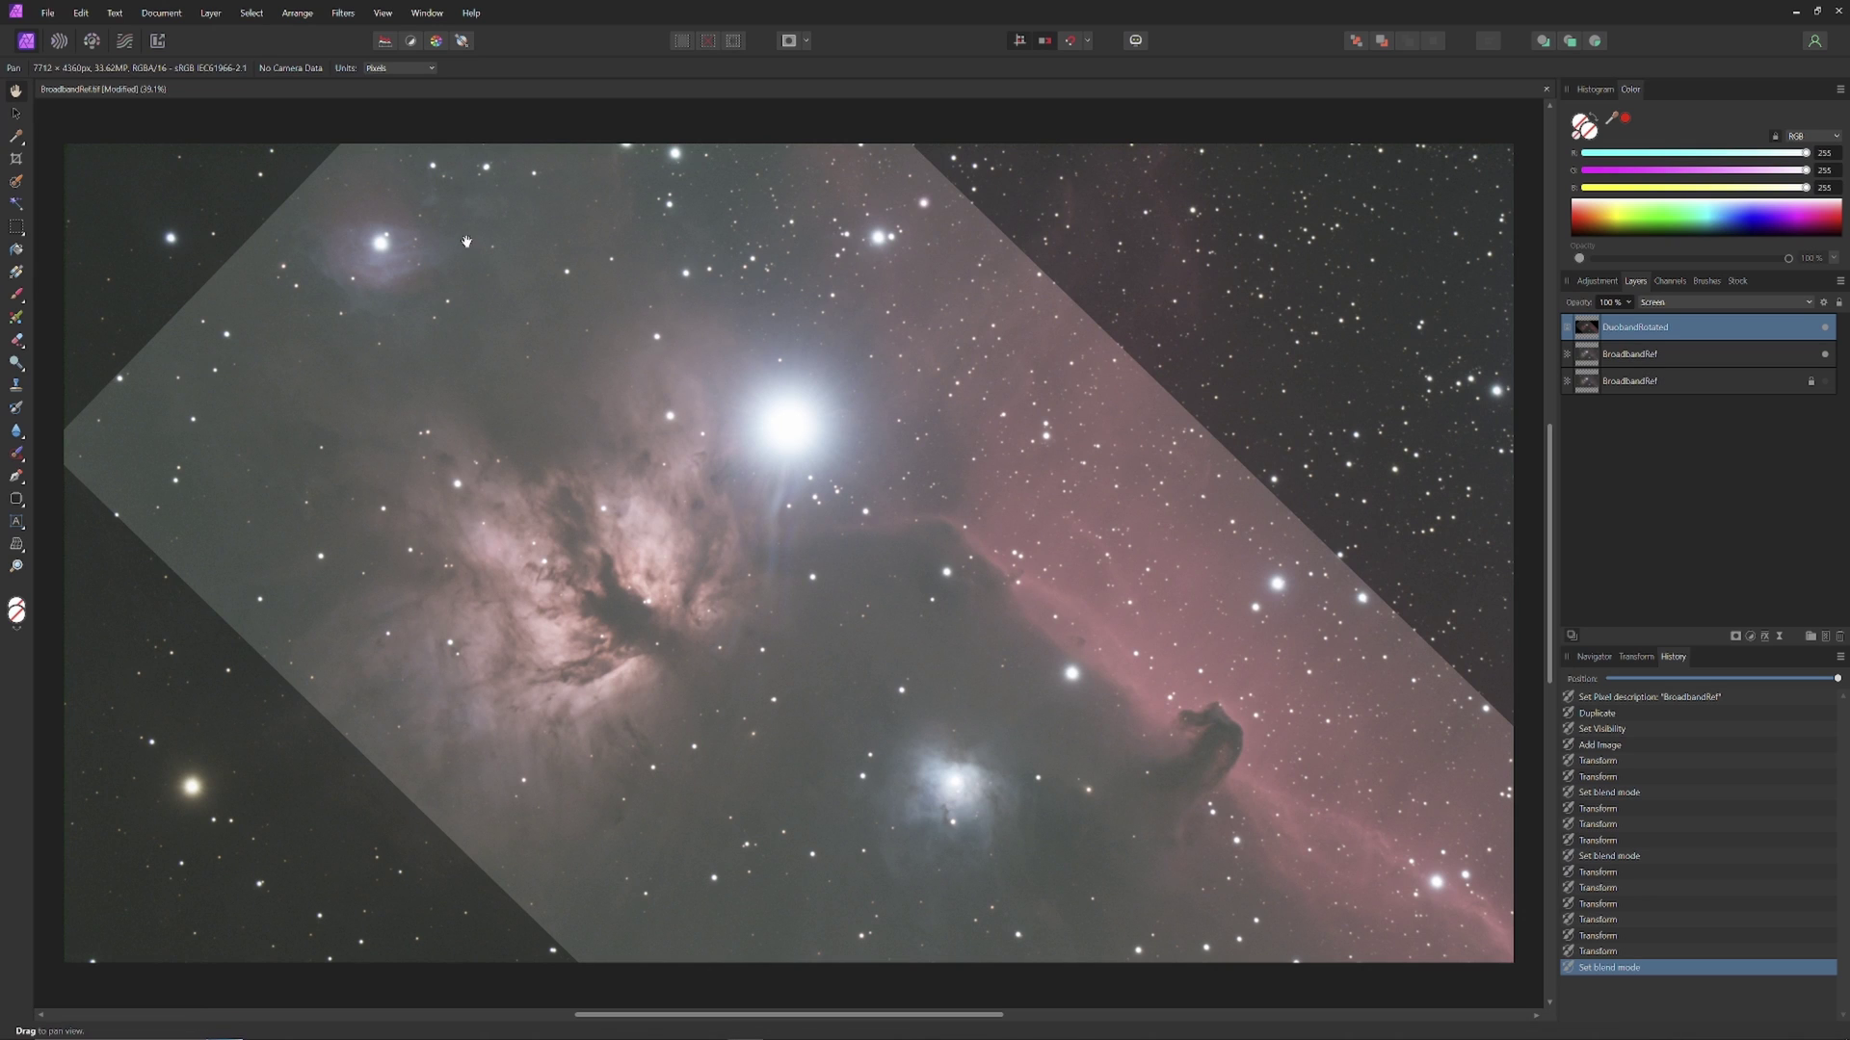
Start an Unconstrained crop and shrink the crop box toward the nebulae.
click(15, 159)
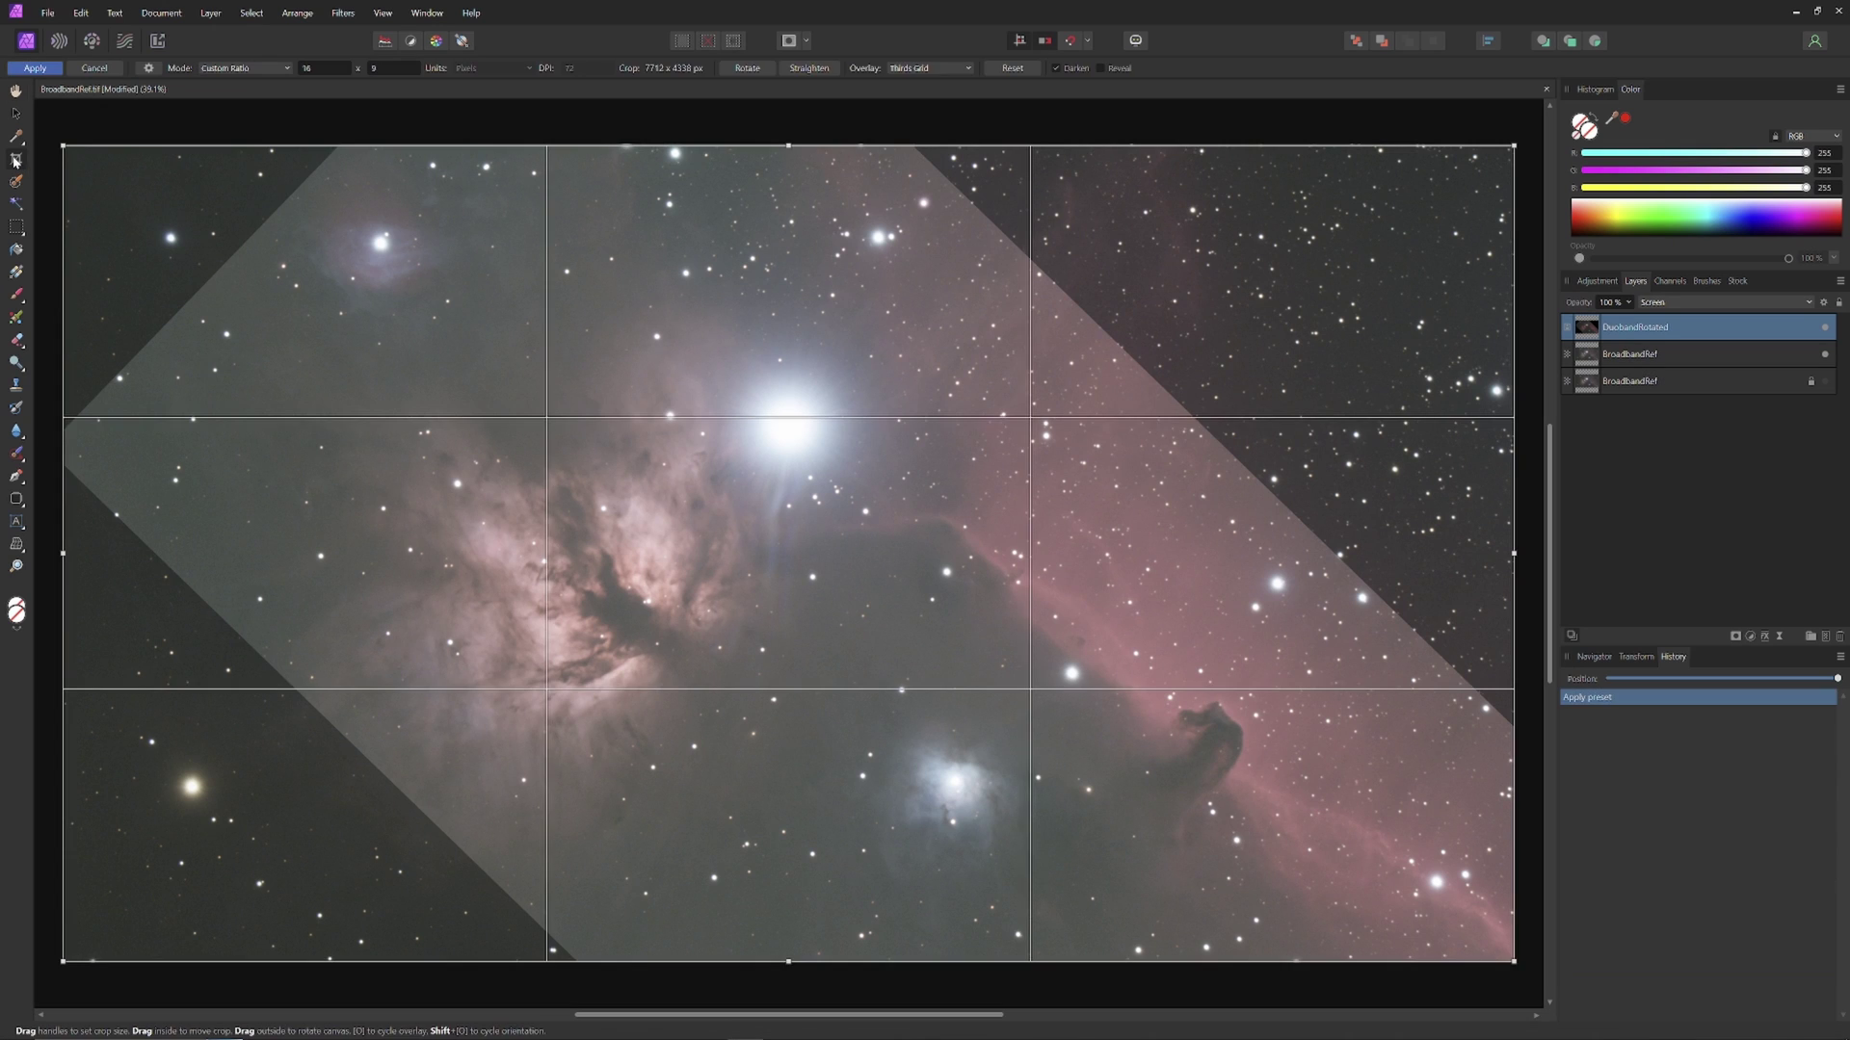
click(277, 71)
click(253, 91)
drag(60, 147, 388, 340)
drag(816, 506, 662, 475)
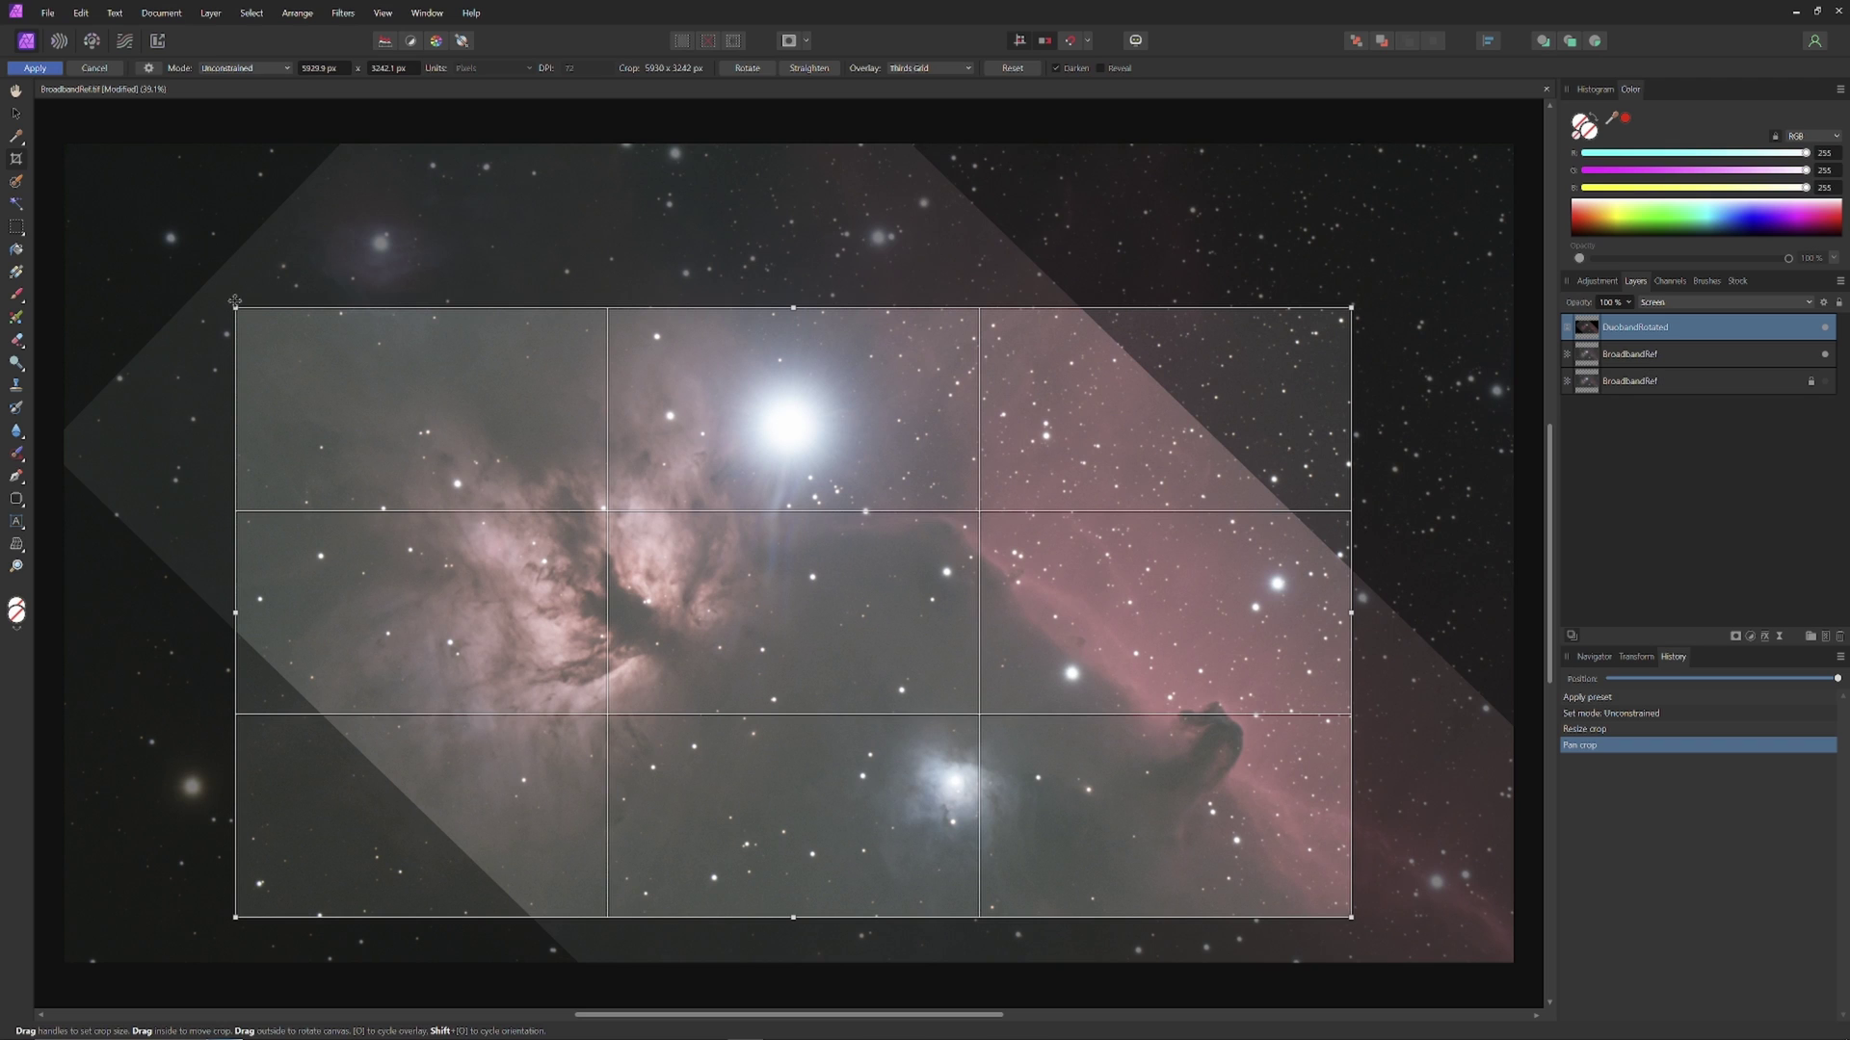
Rotate to level the framing, fit the crop over both nebulae, apply it, and toggle the DuoBand layer.
drag(229, 301, 155, 467)
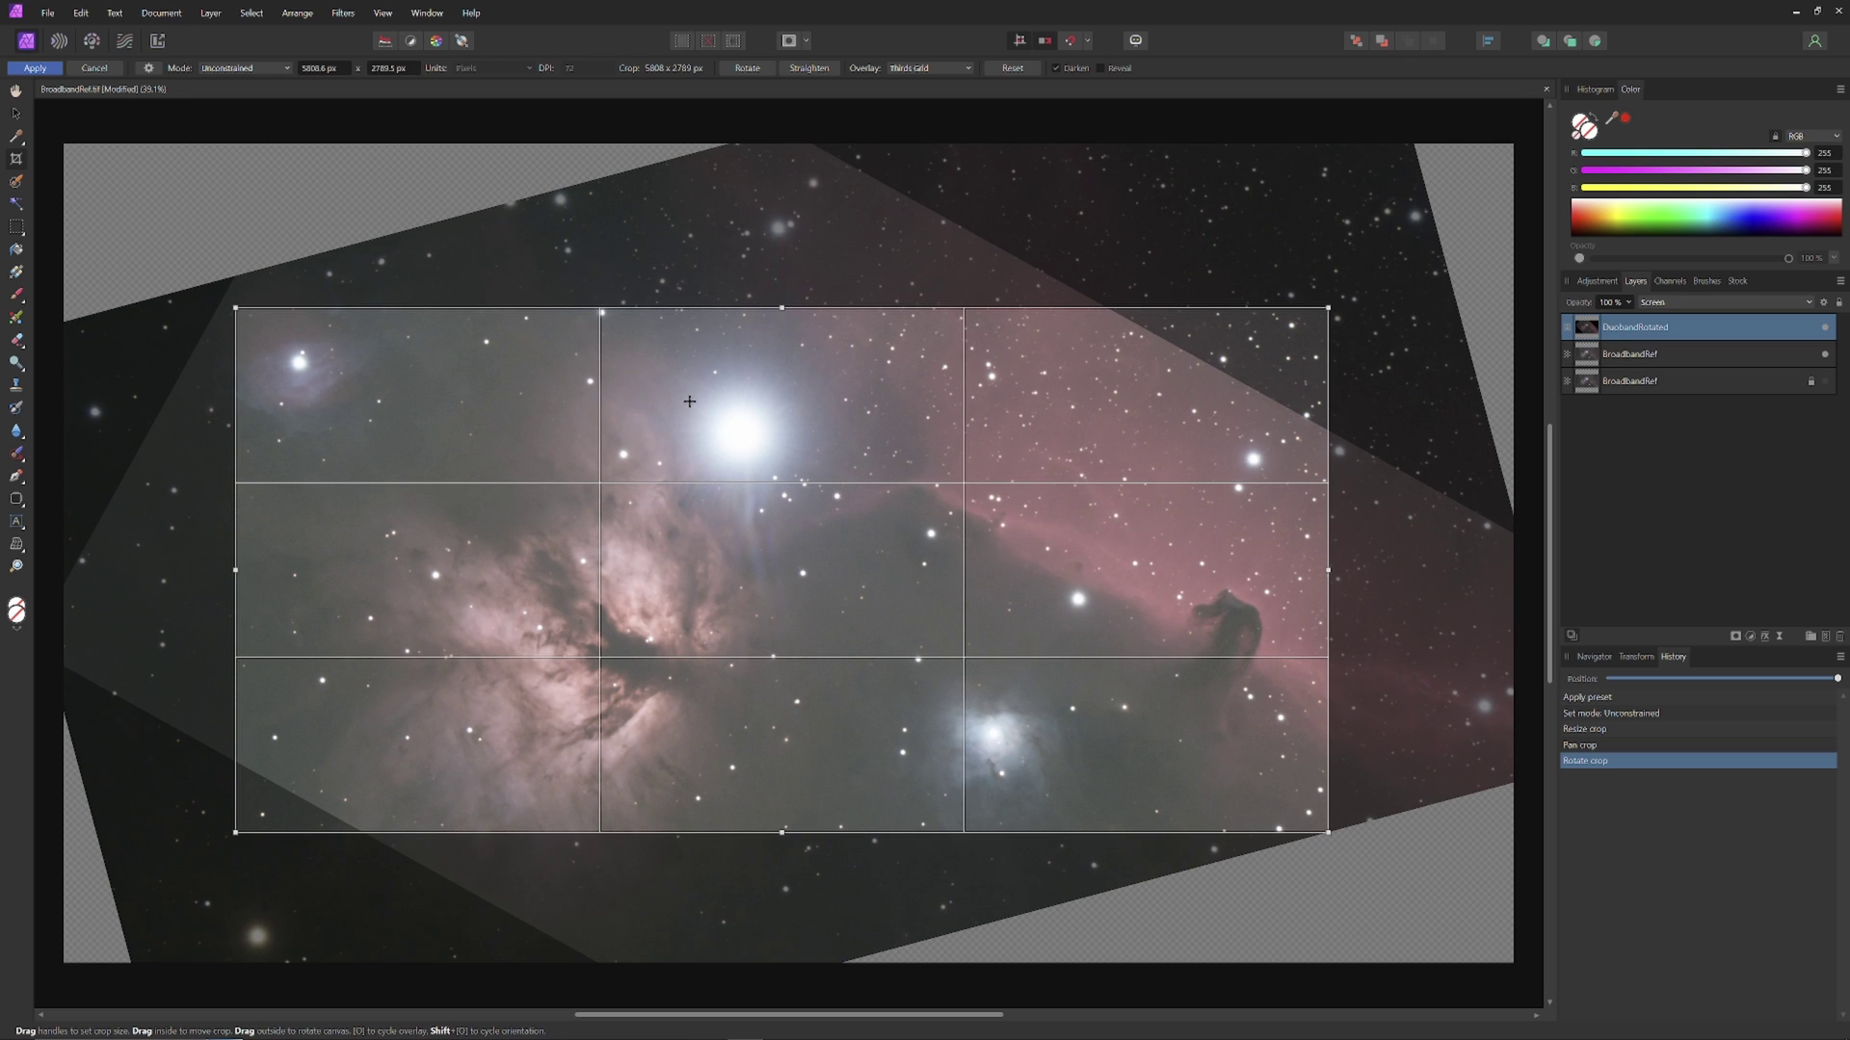
mouse_move(689, 401)
mouse_down()
mouse_move(714, 401)
mouse_move(654, 412)
mouse_up()
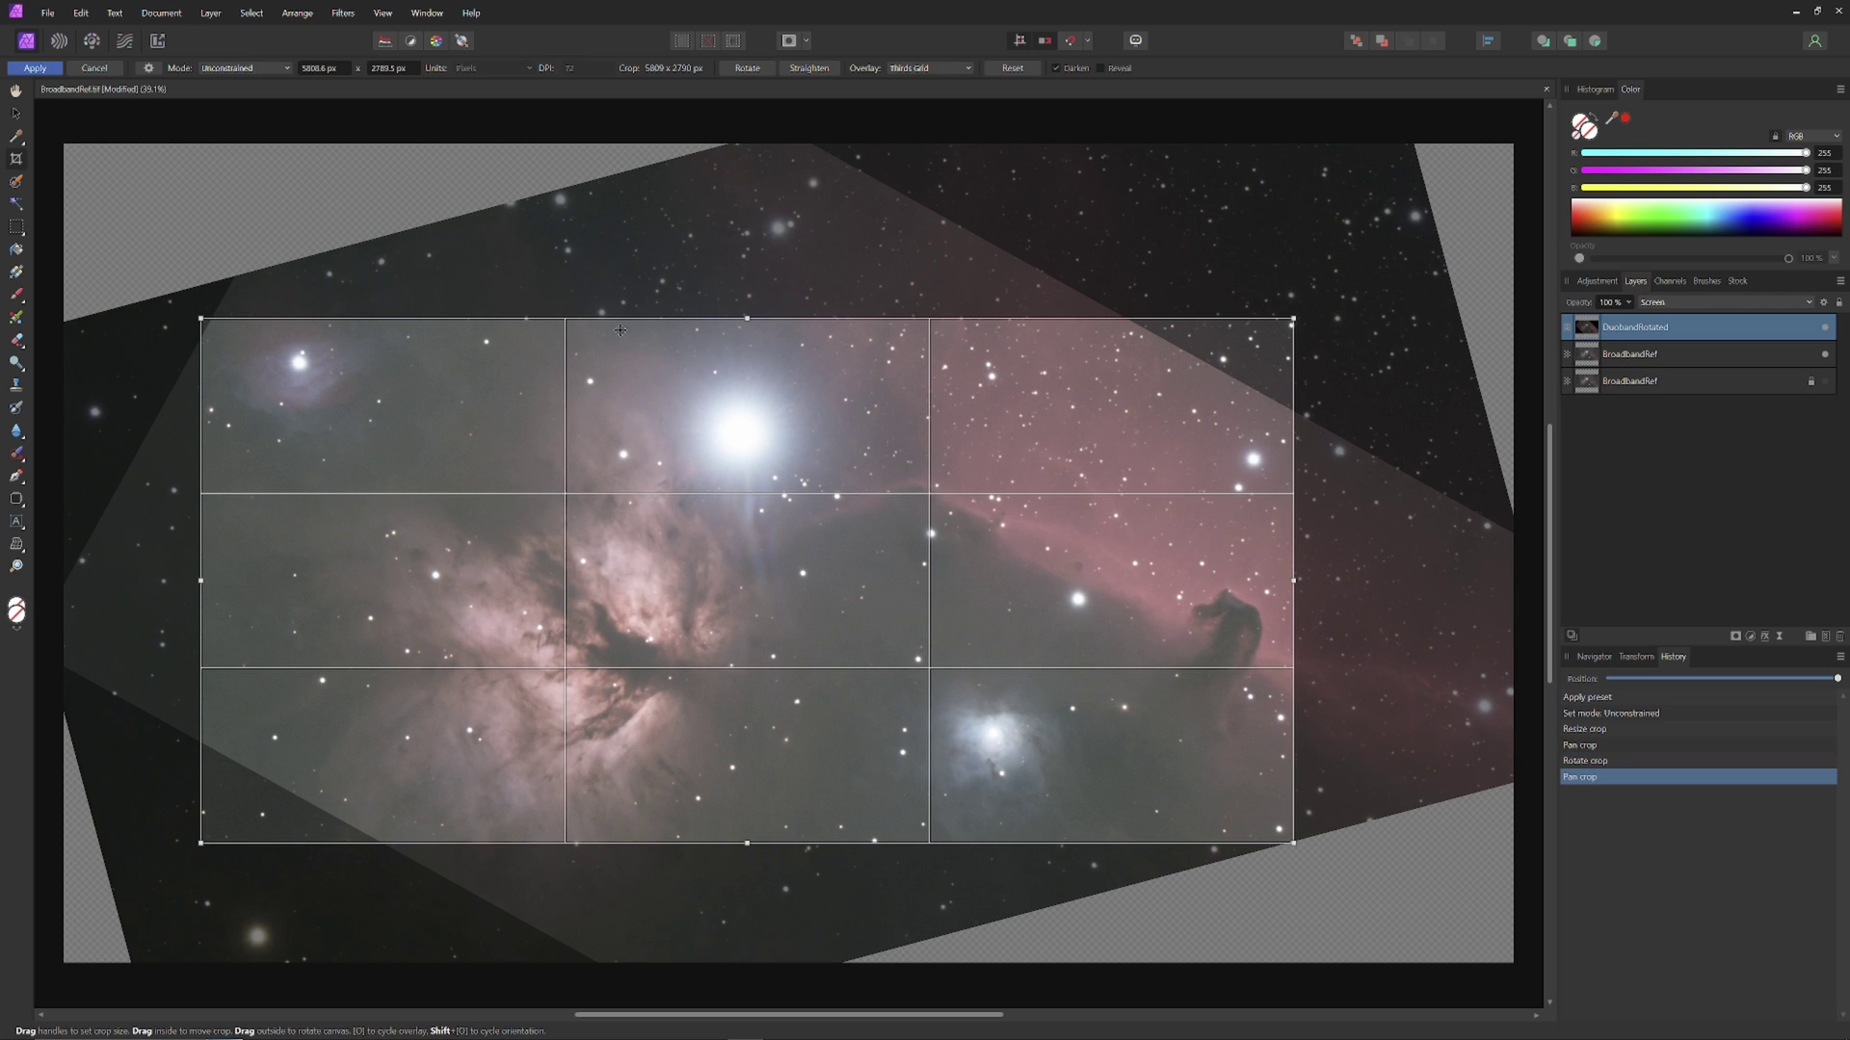
drag(747, 318, 708, 292)
drag(888, 456, 925, 455)
drag(239, 568, 259, 568)
key(Return)
click(1824, 327)
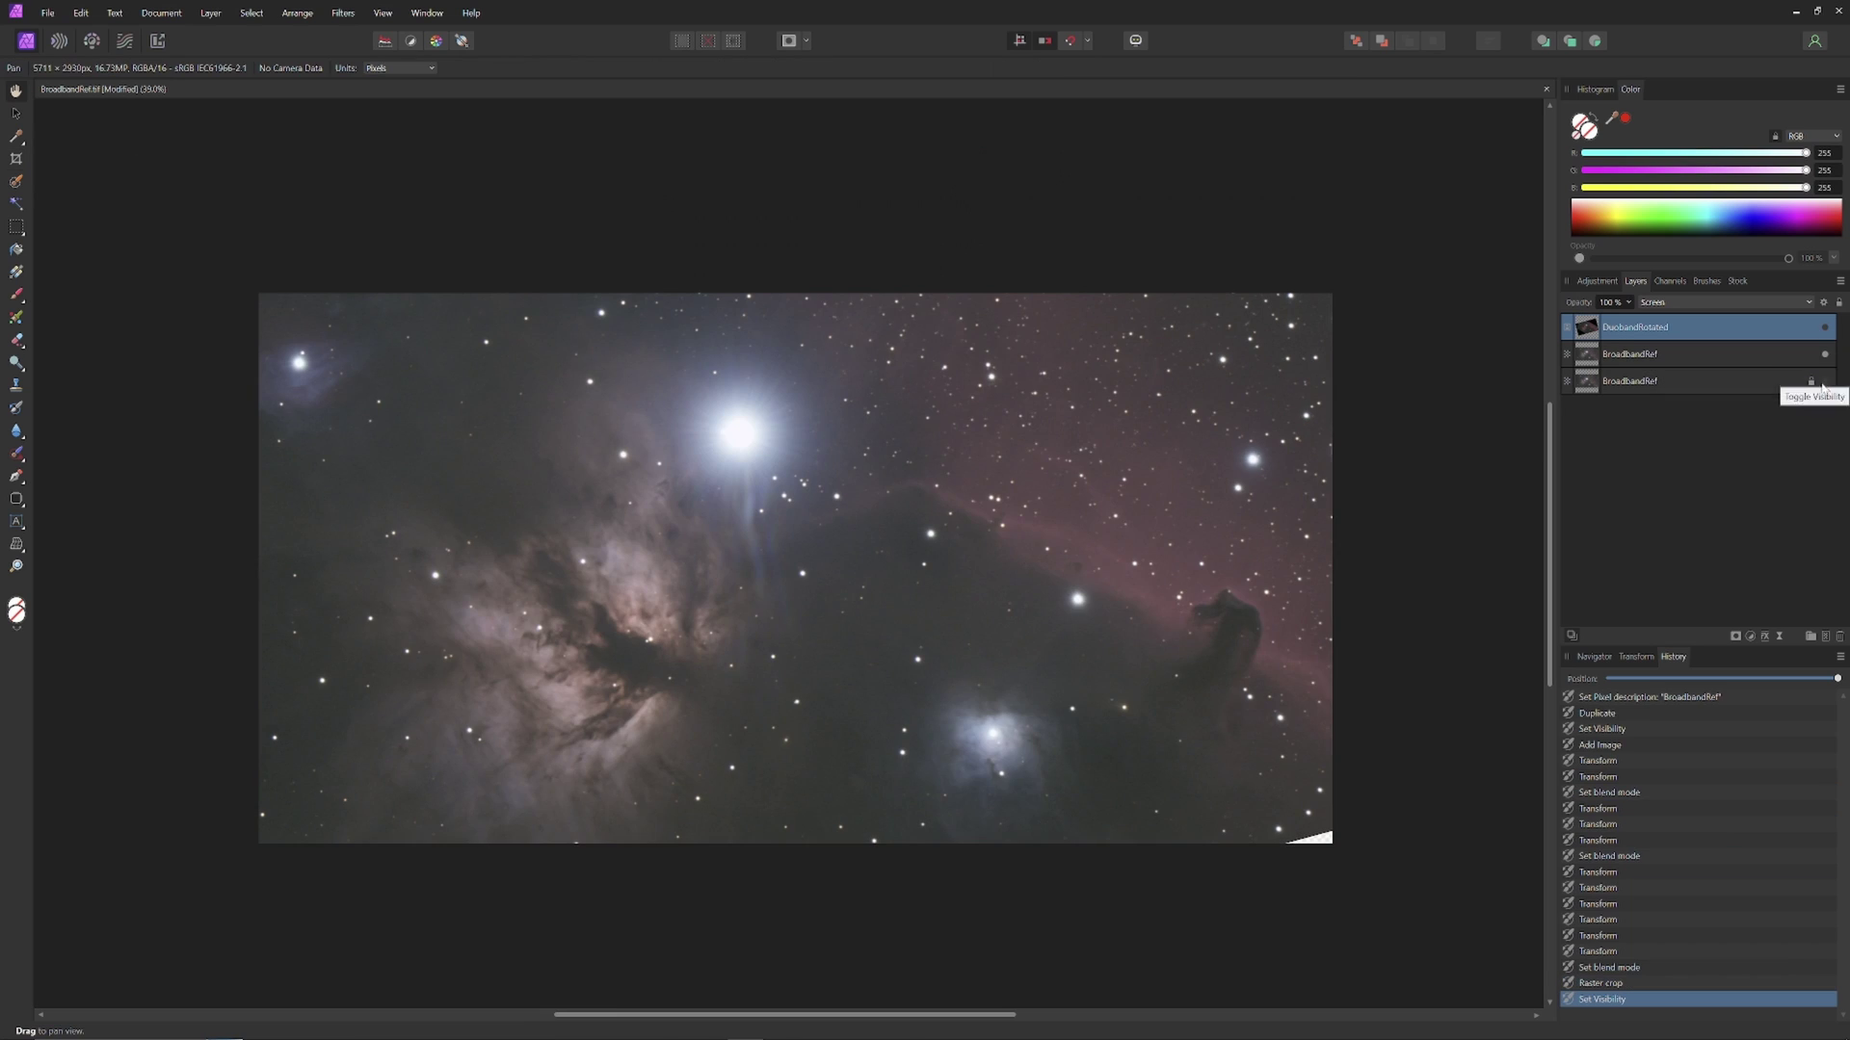
click(1825, 327)
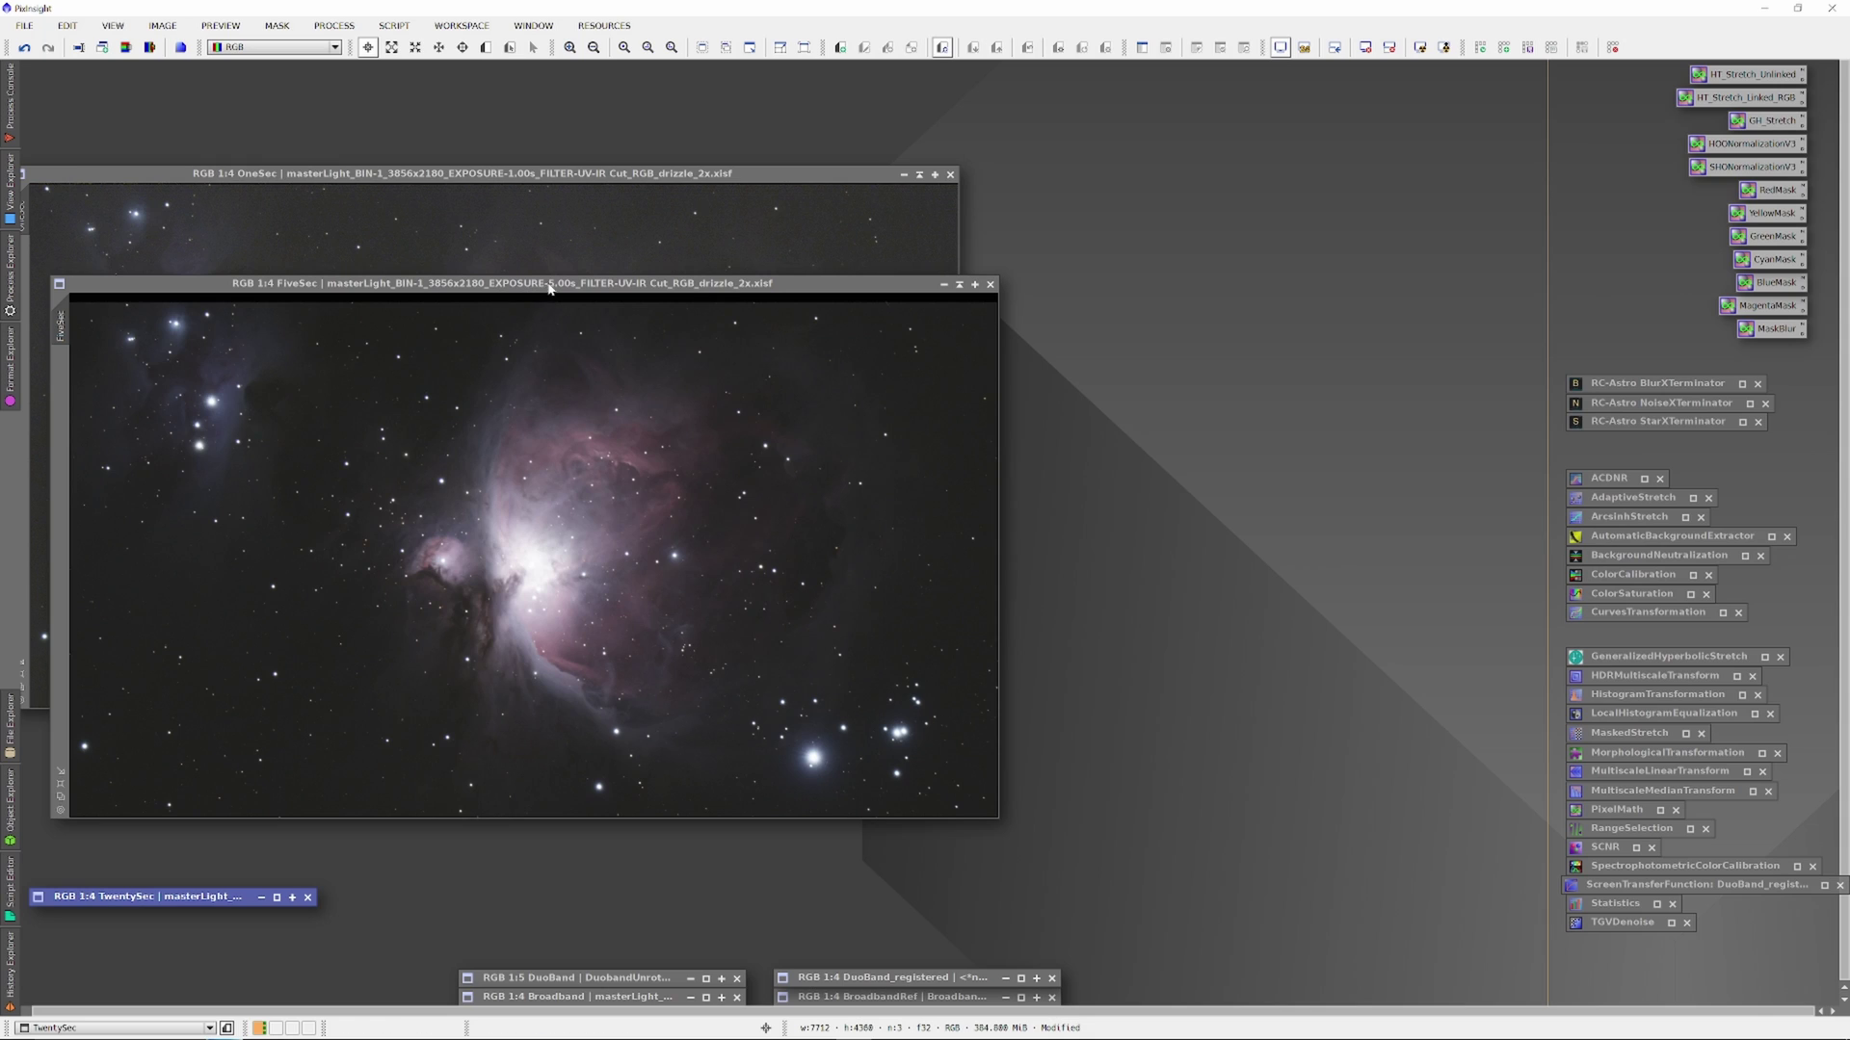
Arrange the FiveSec and OneSec Orion master windows, leaving OneSec in front.
drag(549, 287, 783, 98)
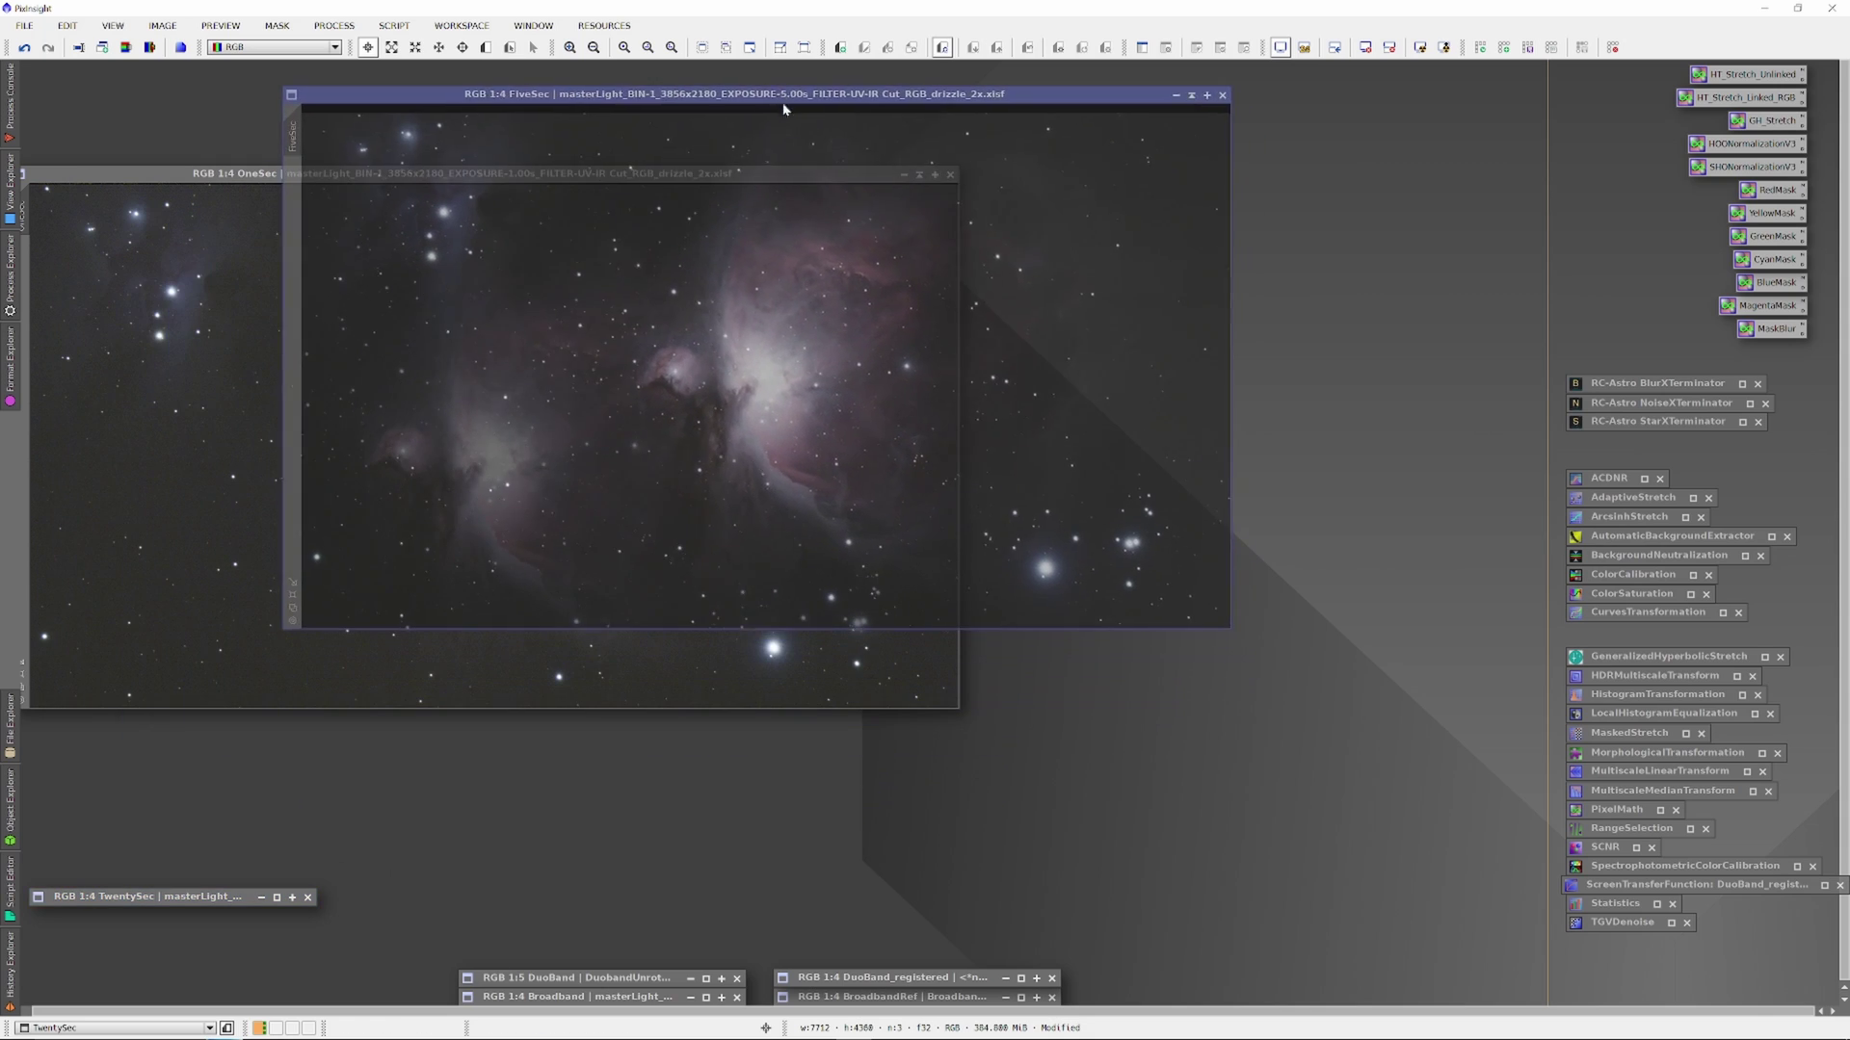
click(193, 174)
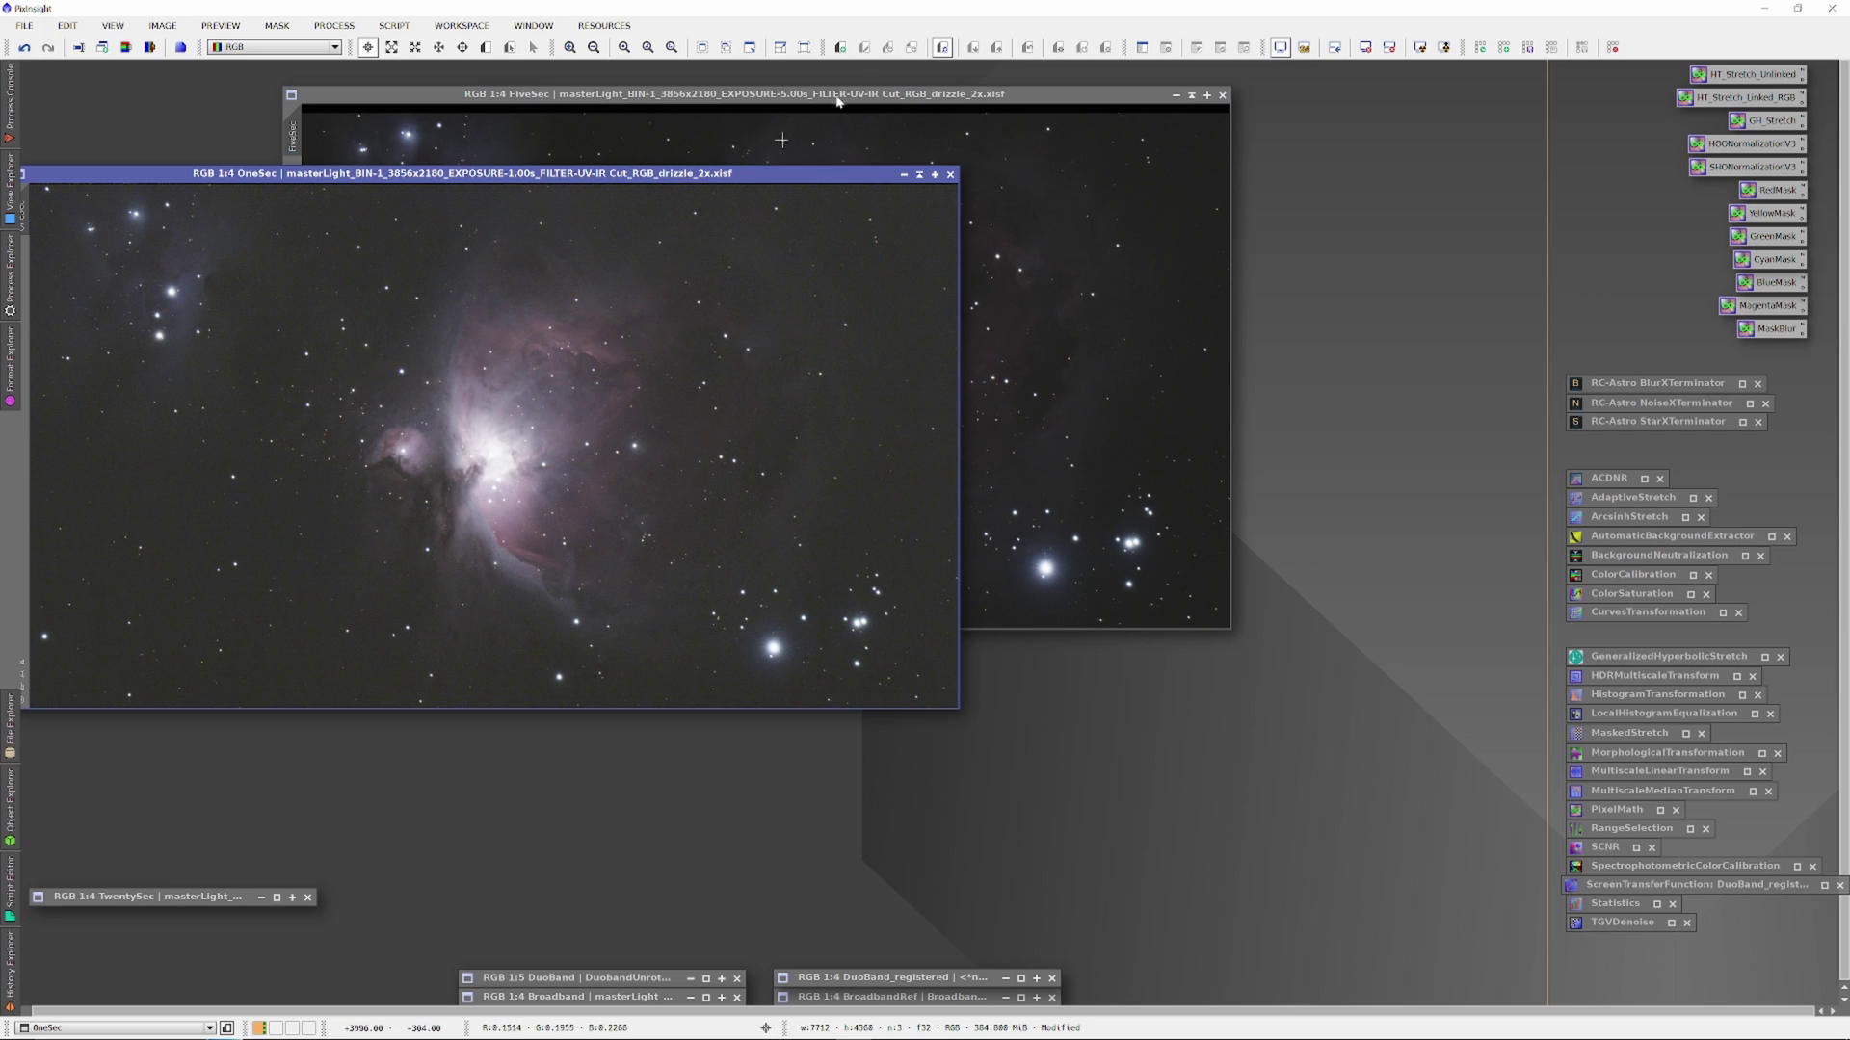
click(953, 98)
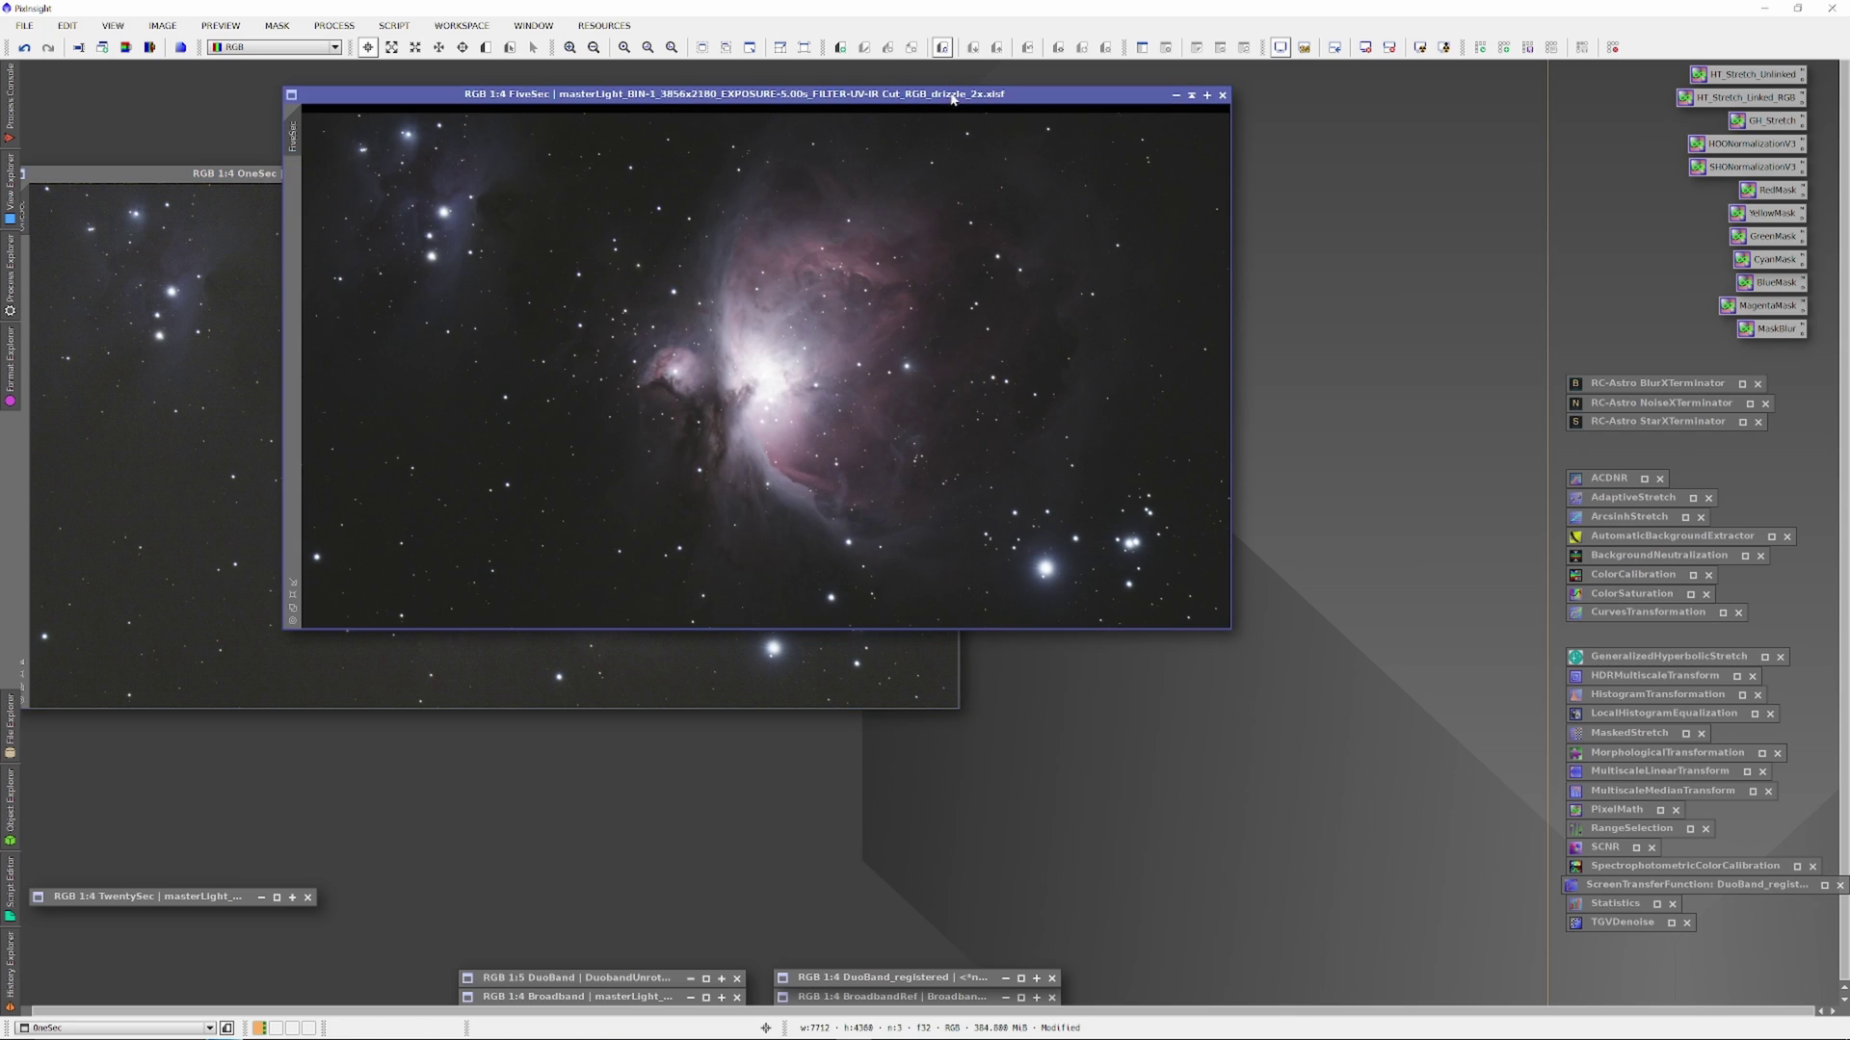
click(237, 335)
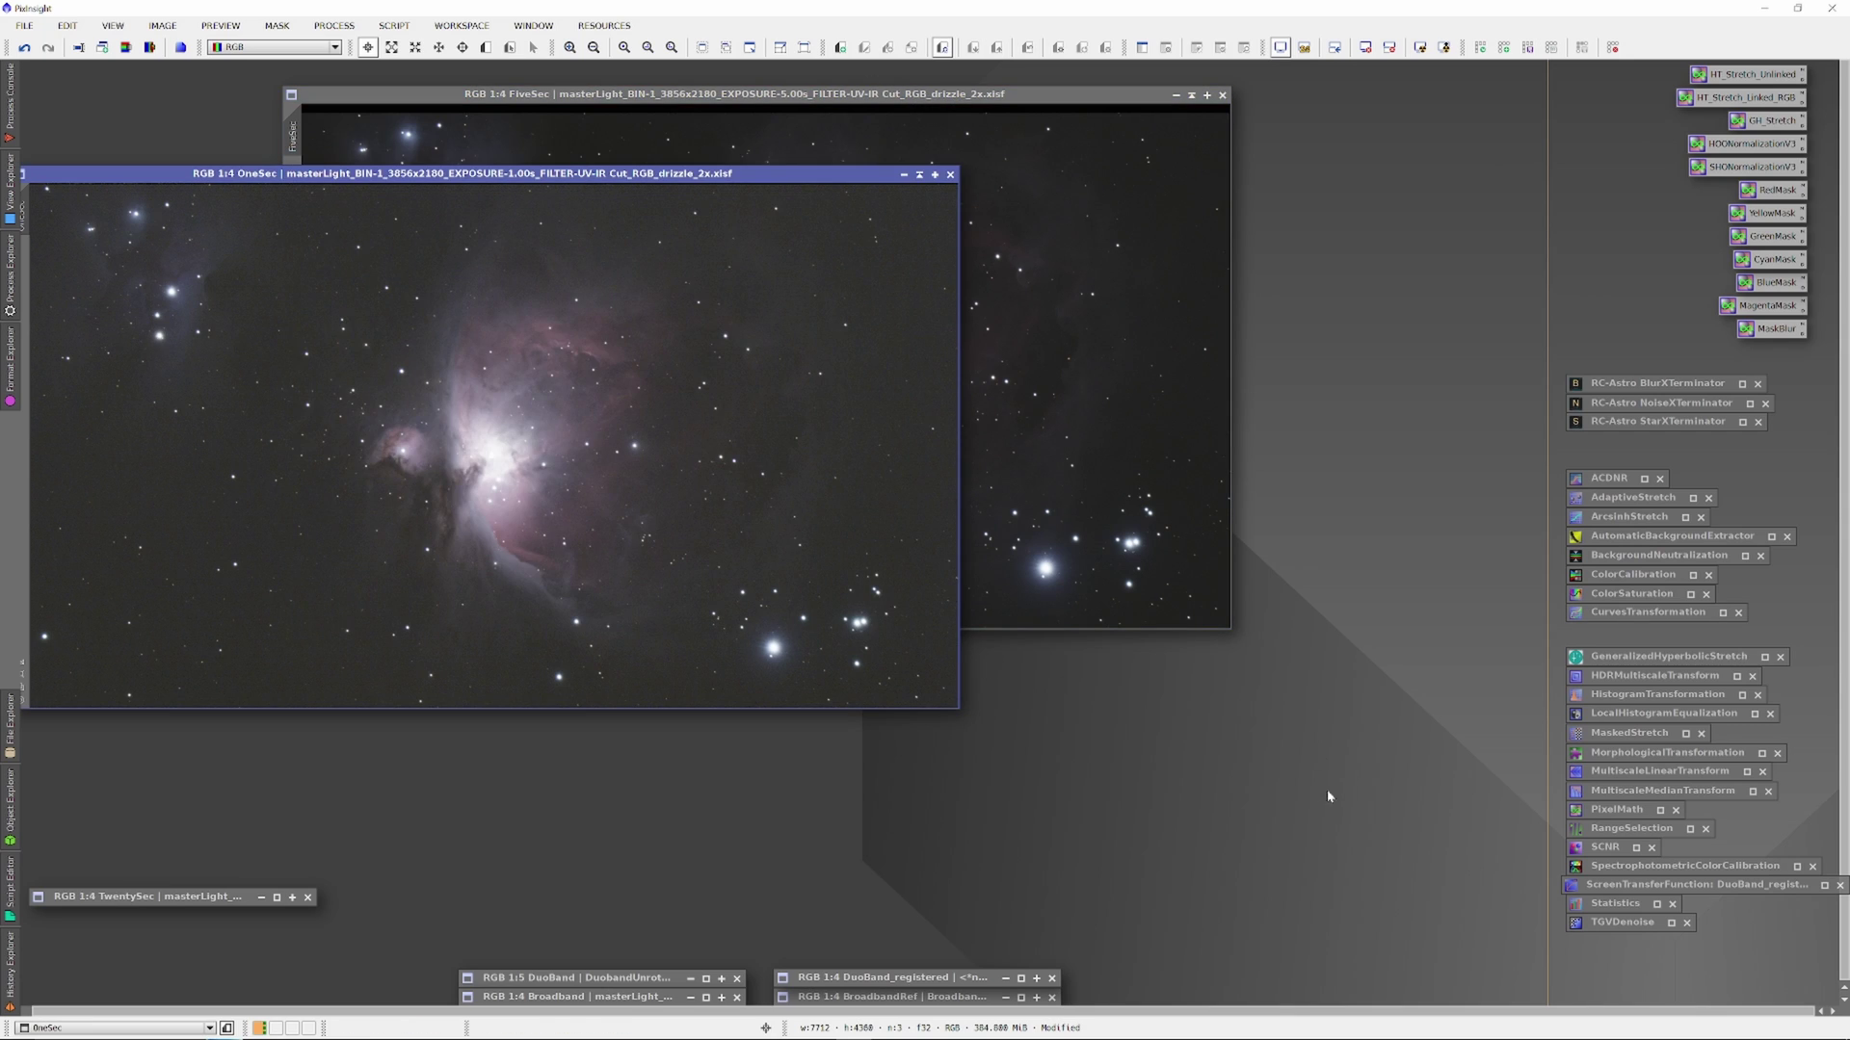
Open DynamicAlignment with OneSec as the reference and FiveSec as the target image.
click(337, 26)
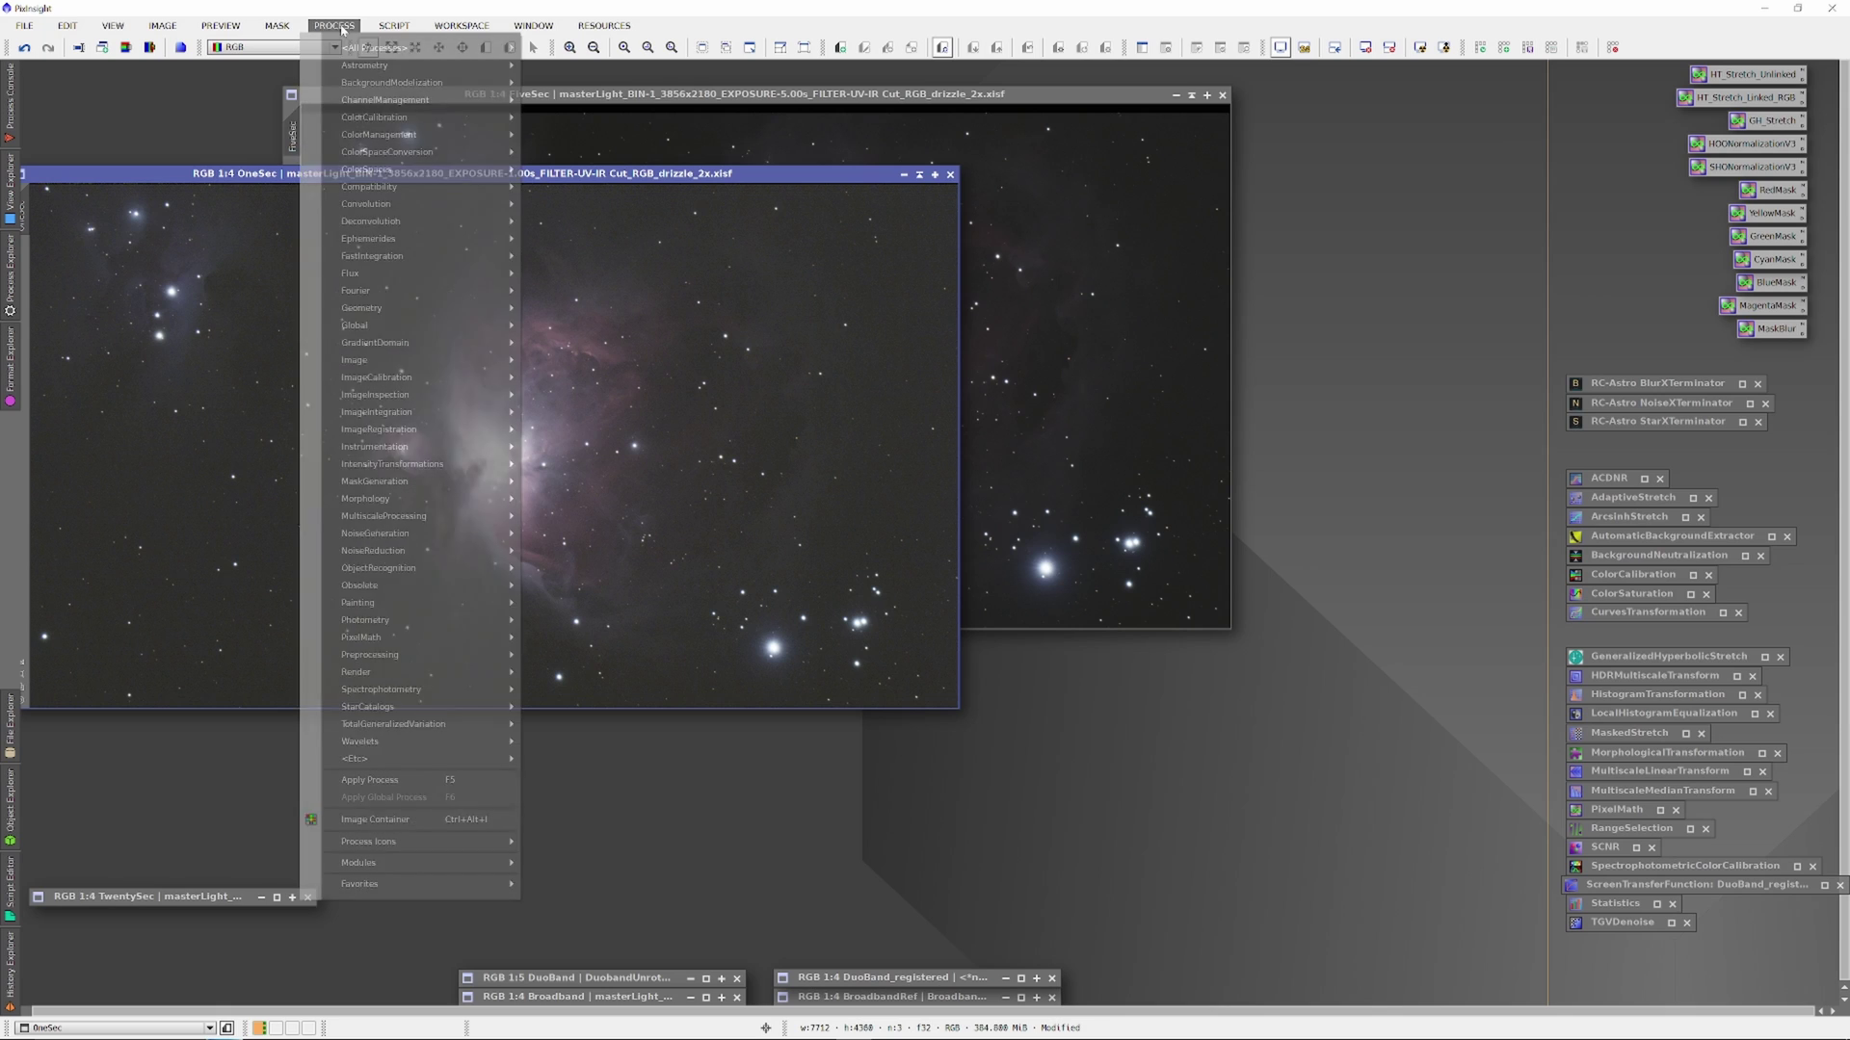
mouse_move(376, 47)
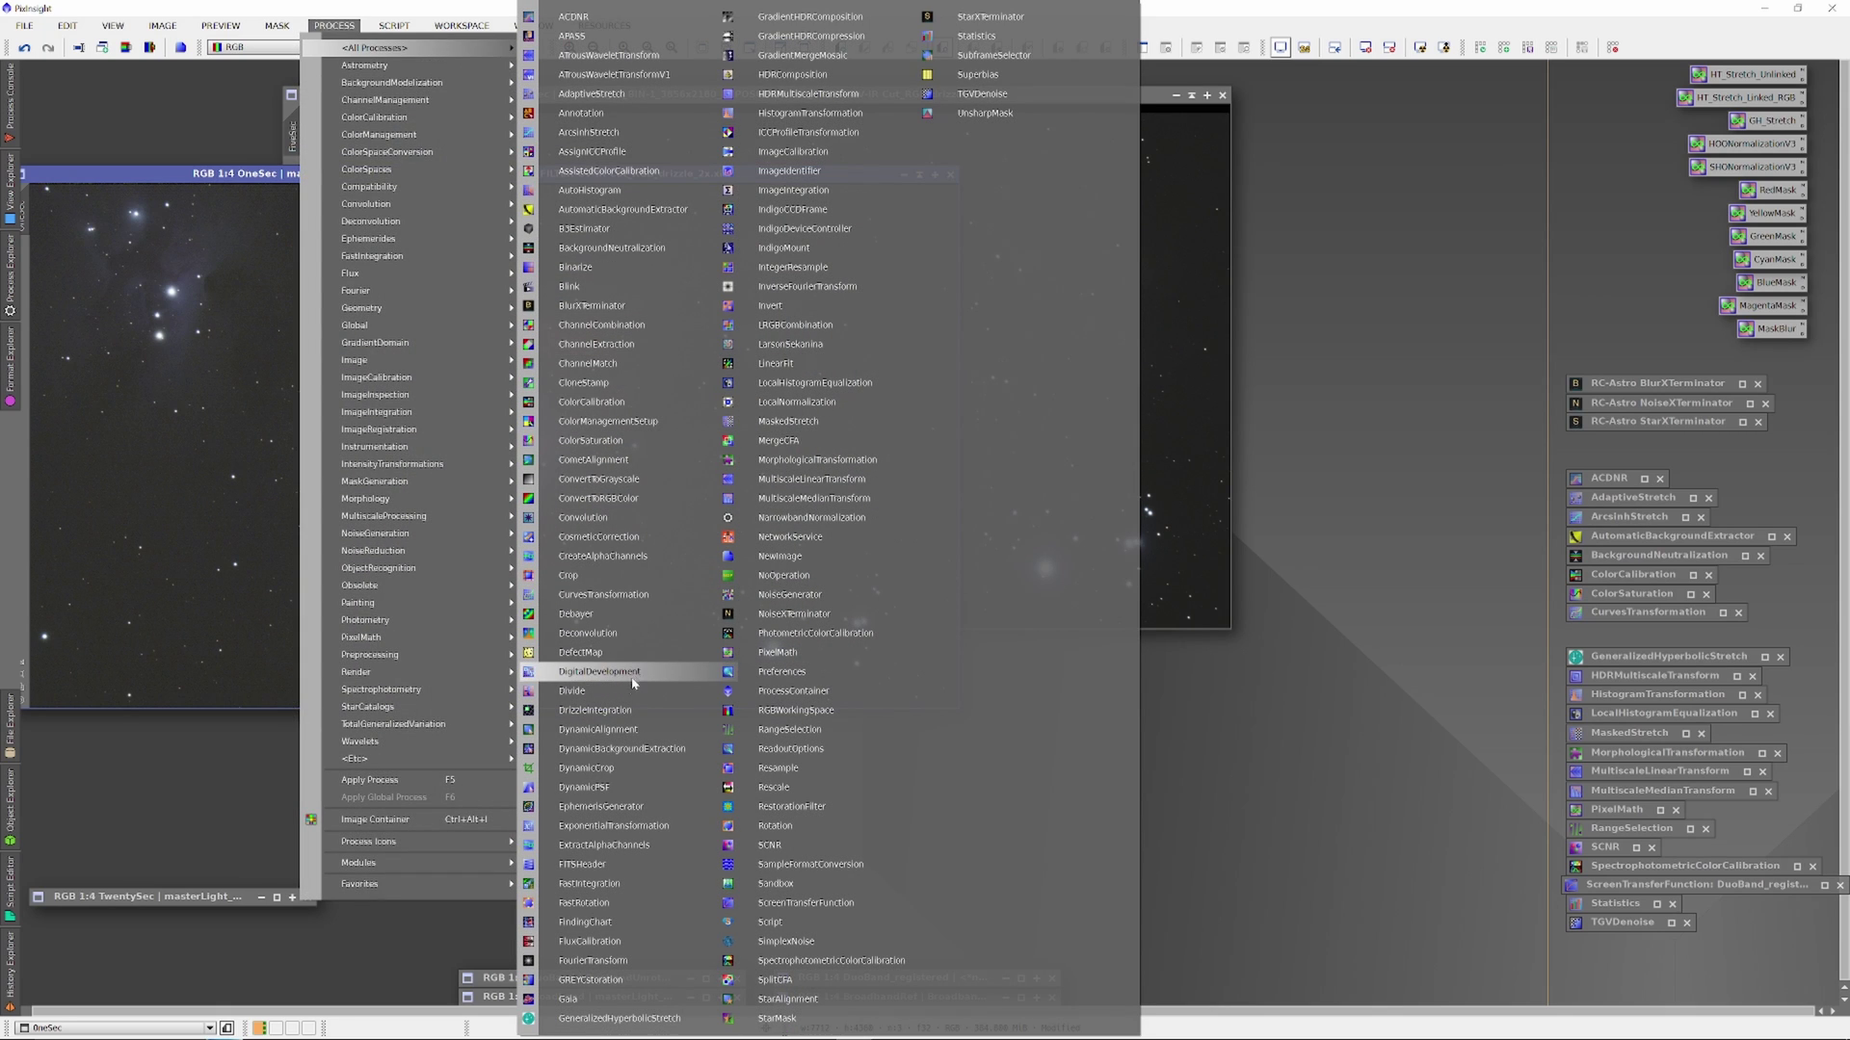
click(626, 732)
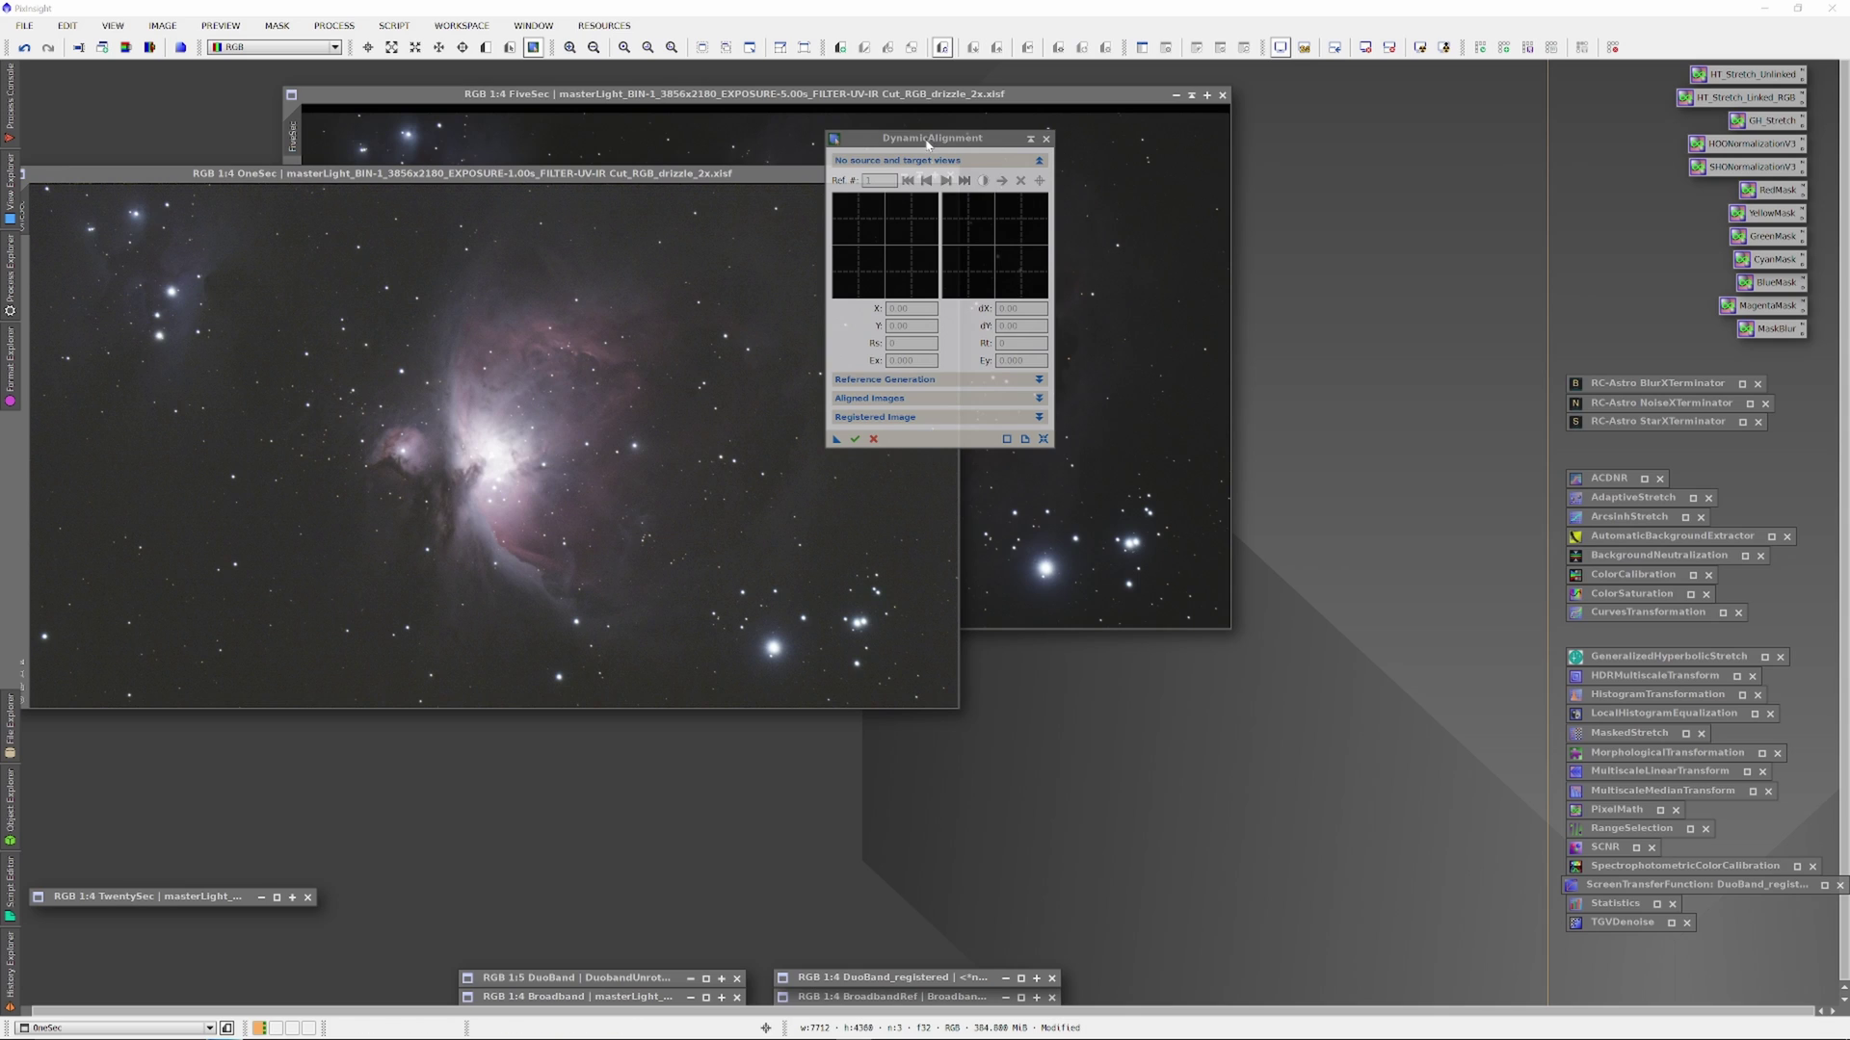
drag(887, 133, 1372, 279)
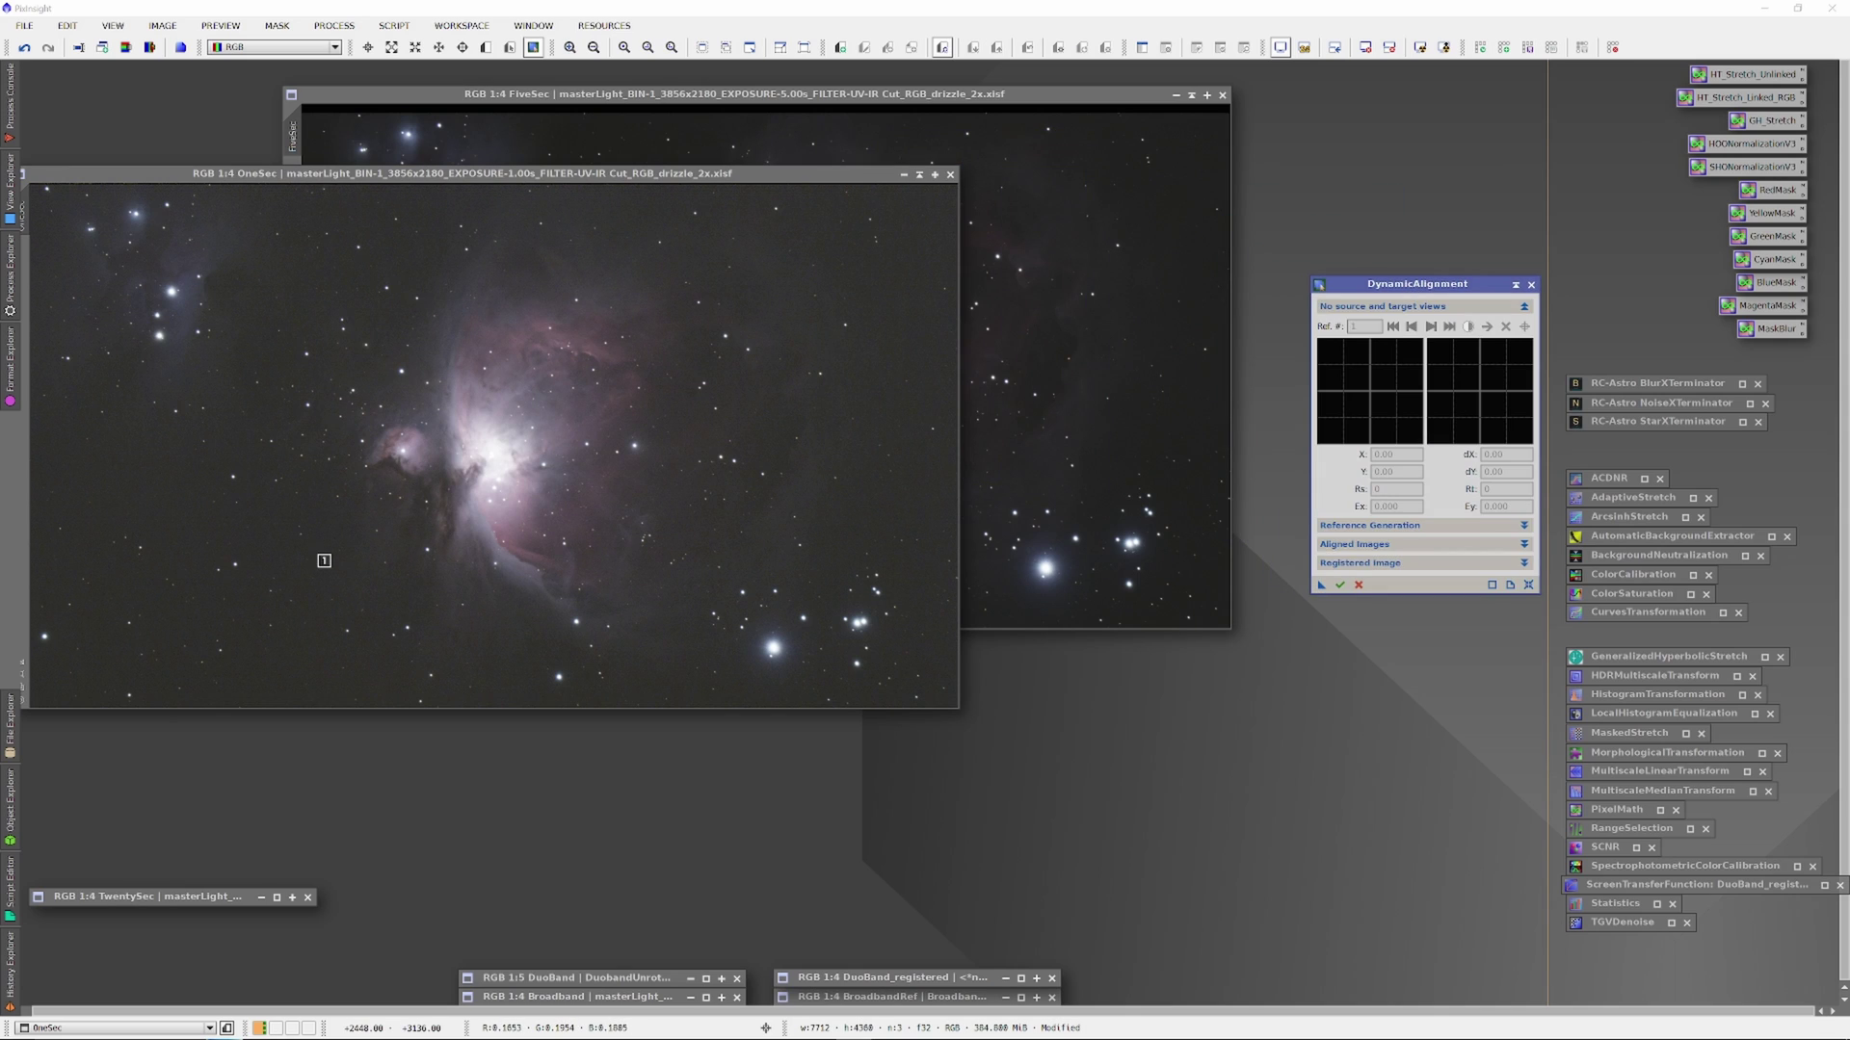
click(326, 564)
click(1143, 201)
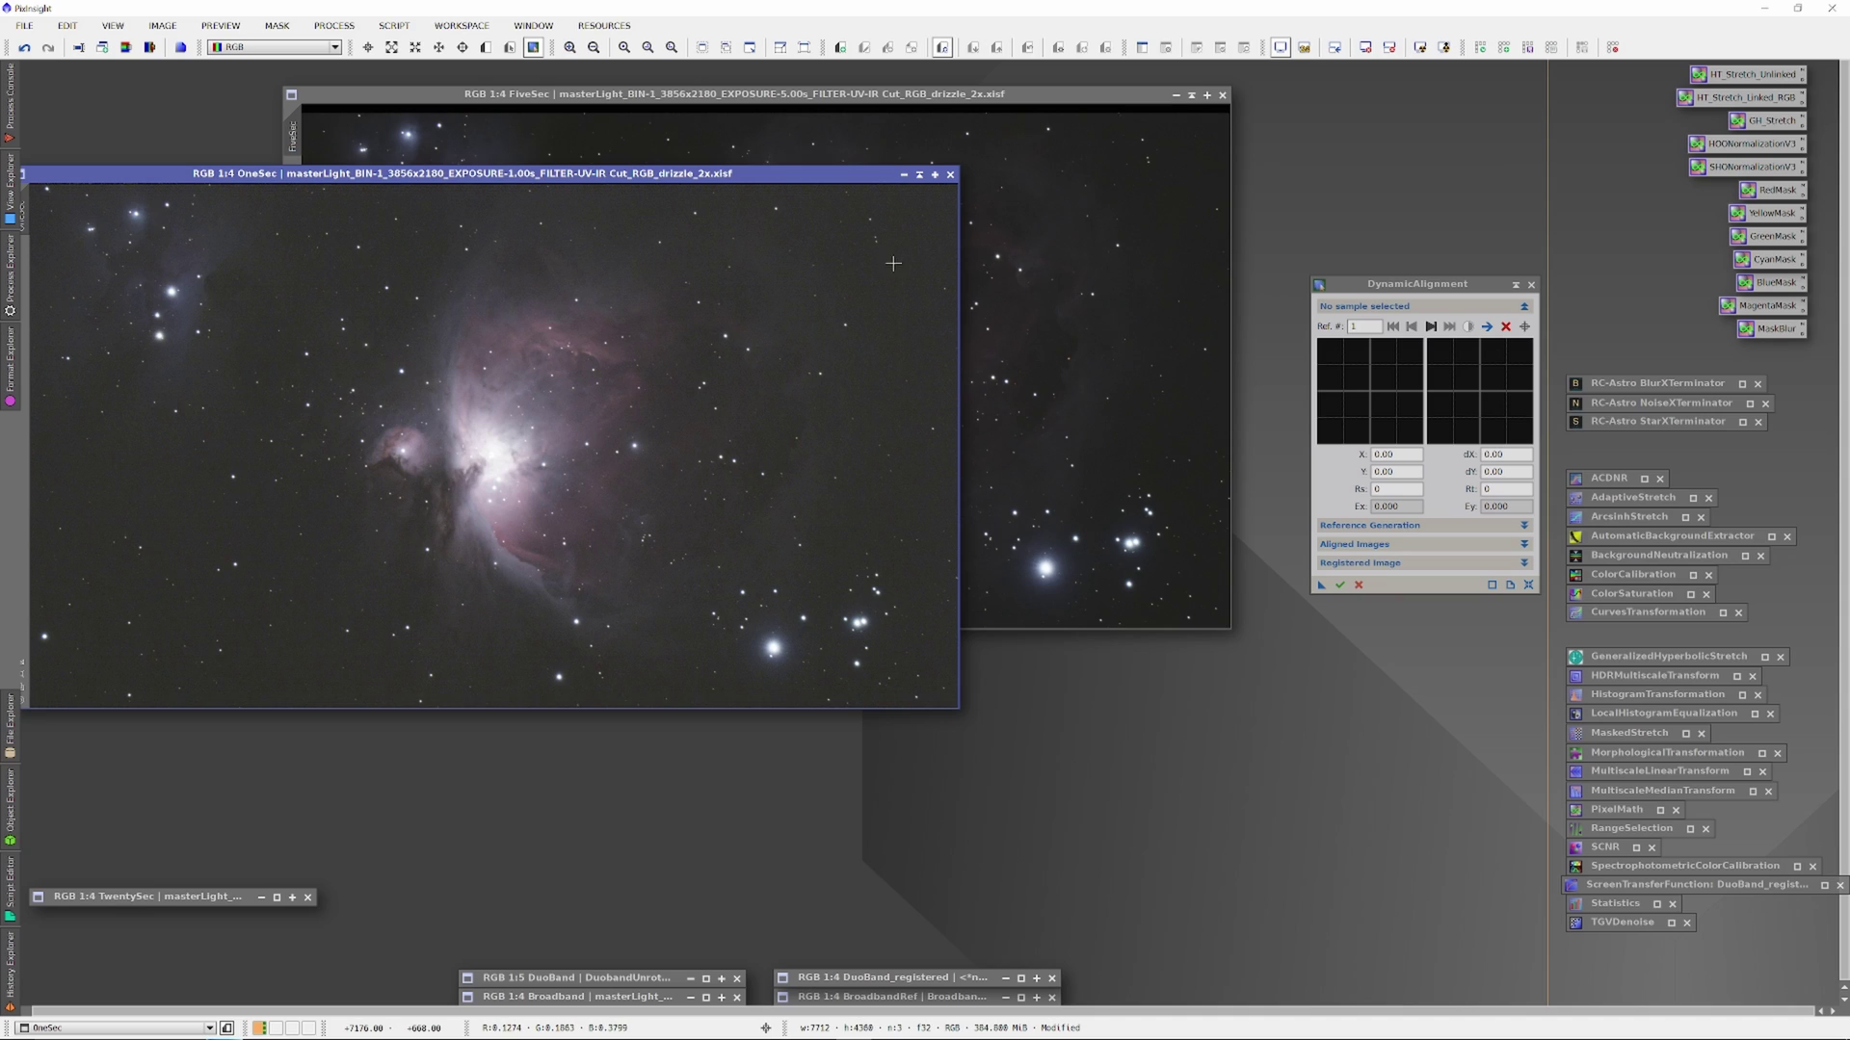
Place seven star samples on OneSec and execute DynamicAlignment to create FiveSec_registered.
click(871, 220)
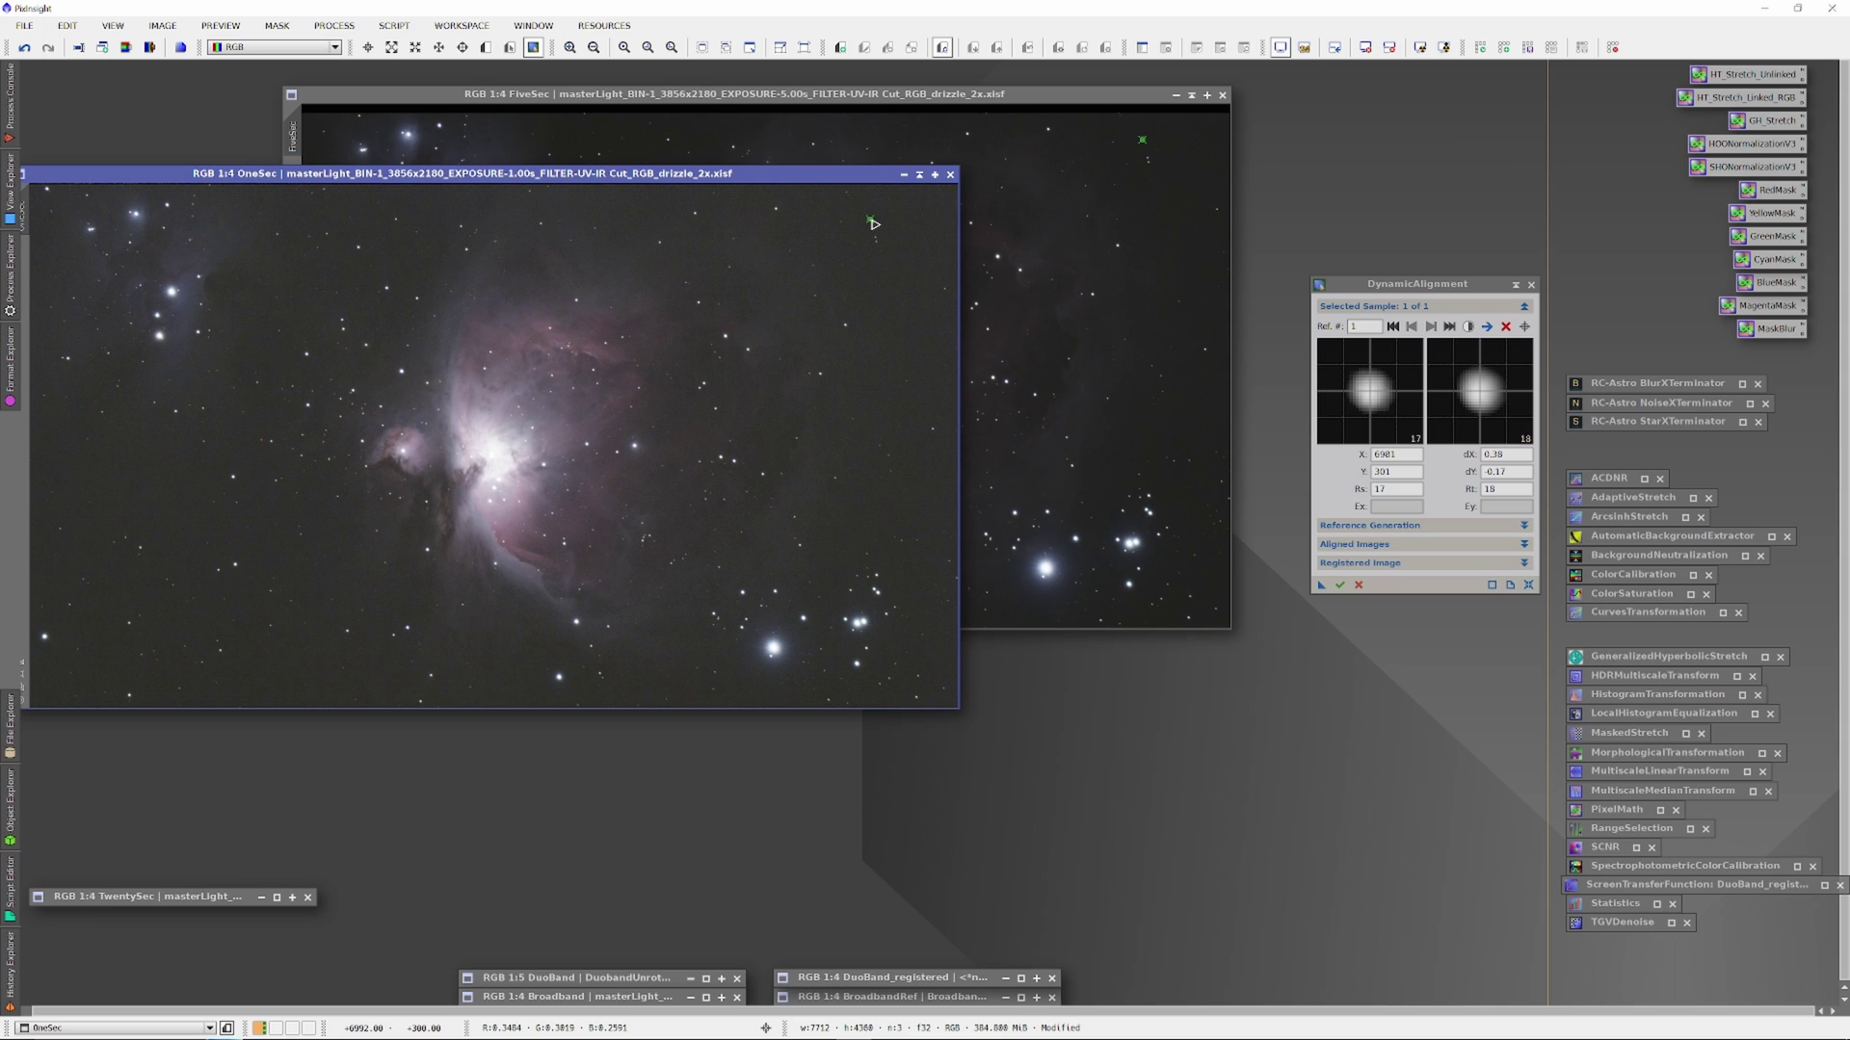
click(876, 577)
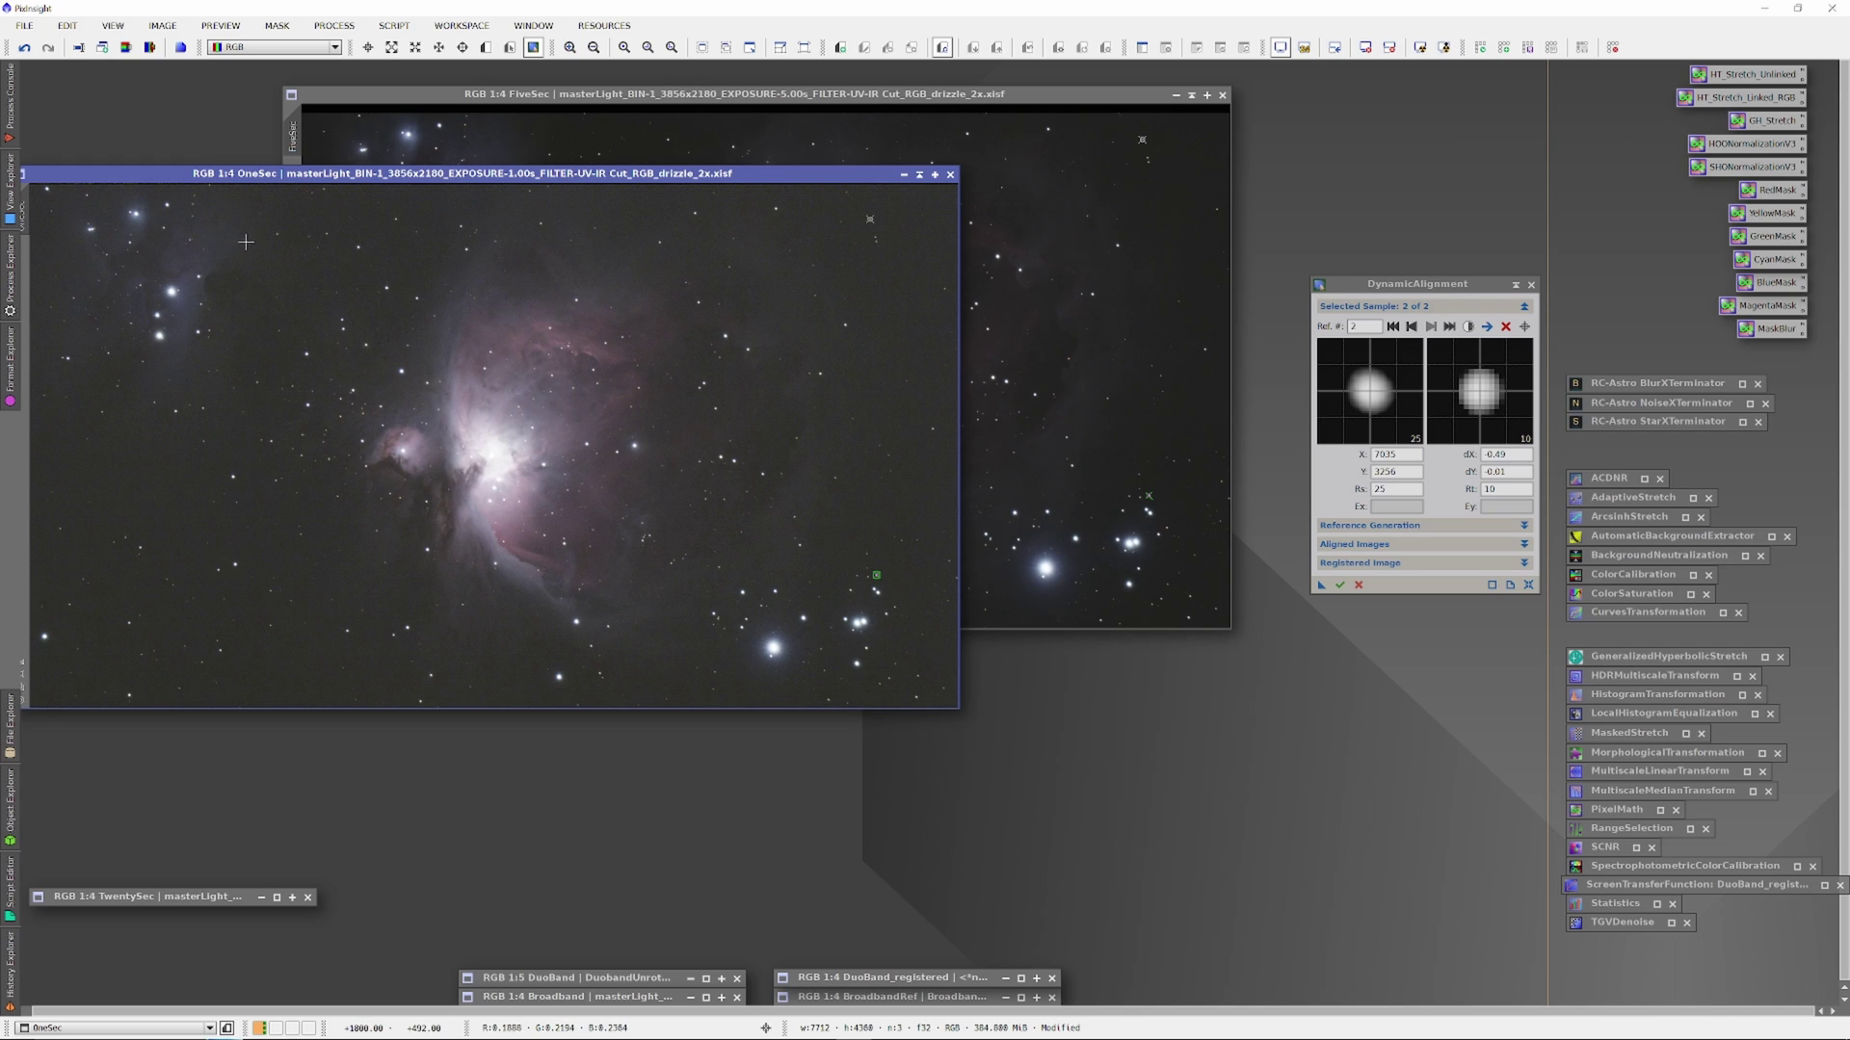
click(193, 205)
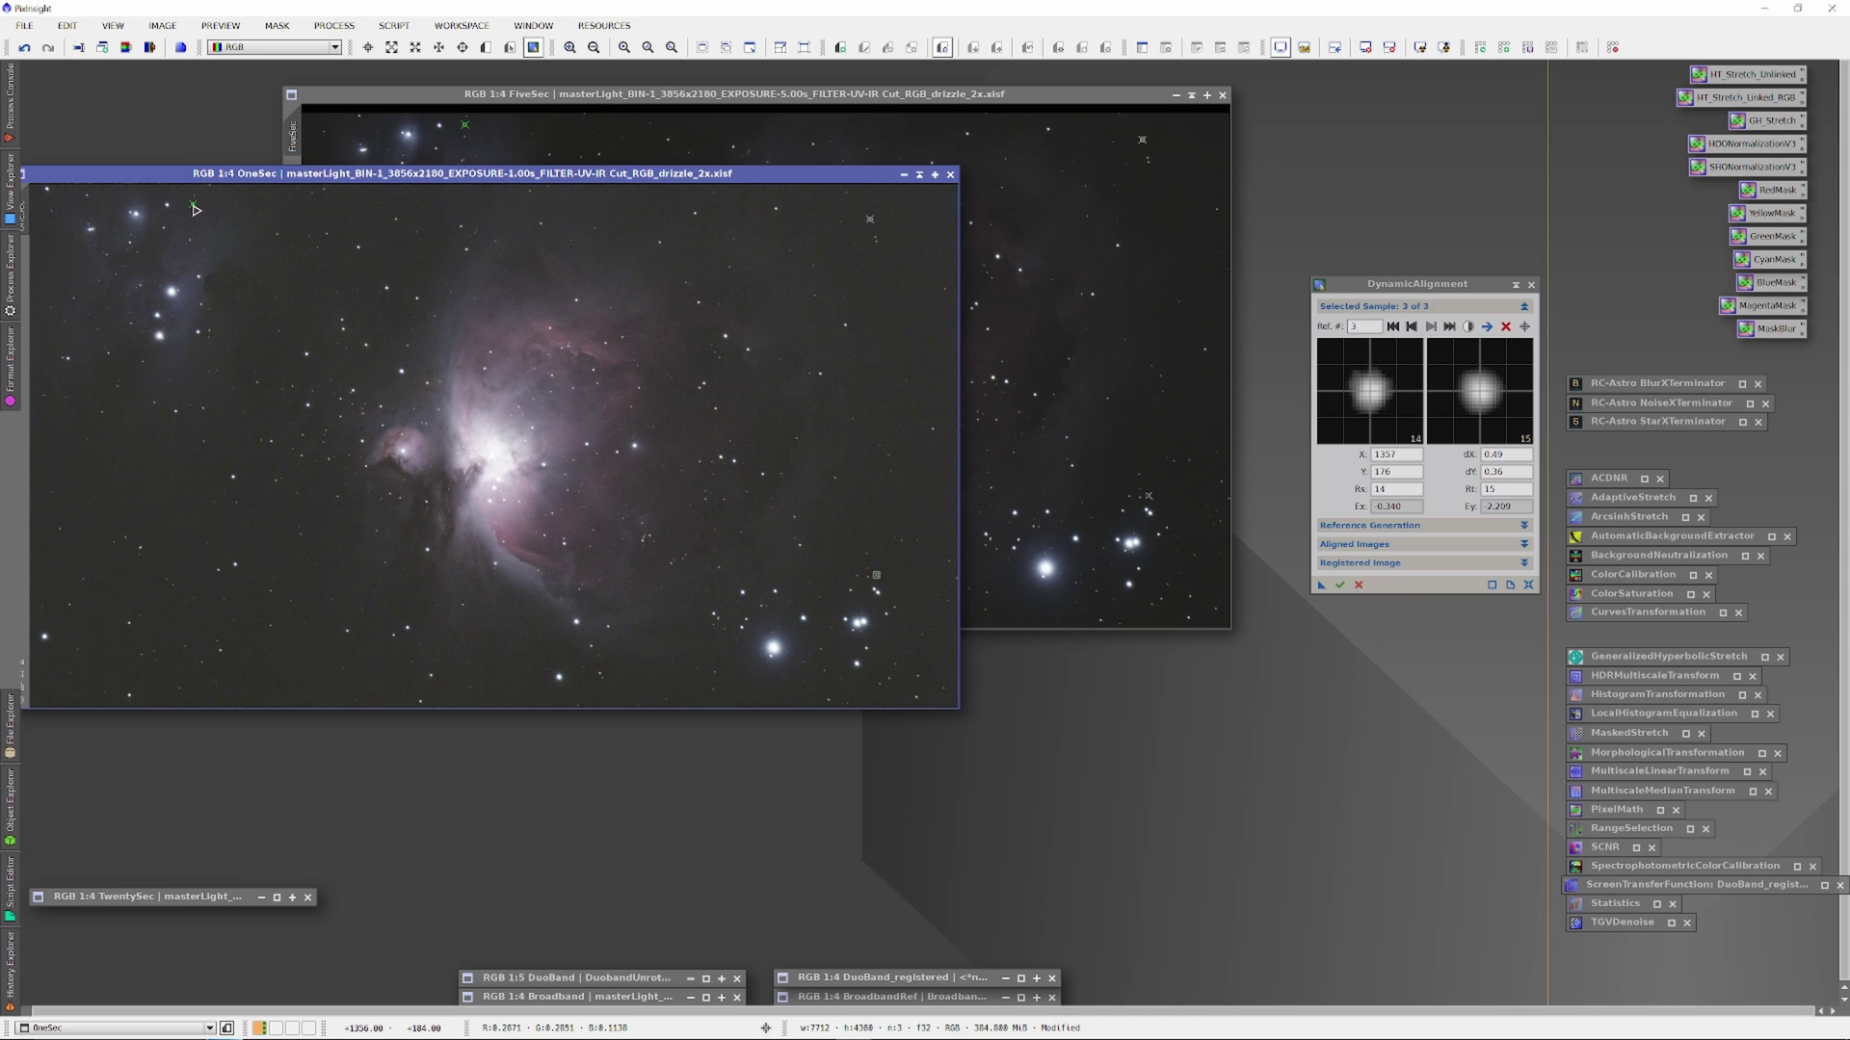
click(193, 214)
click(713, 624)
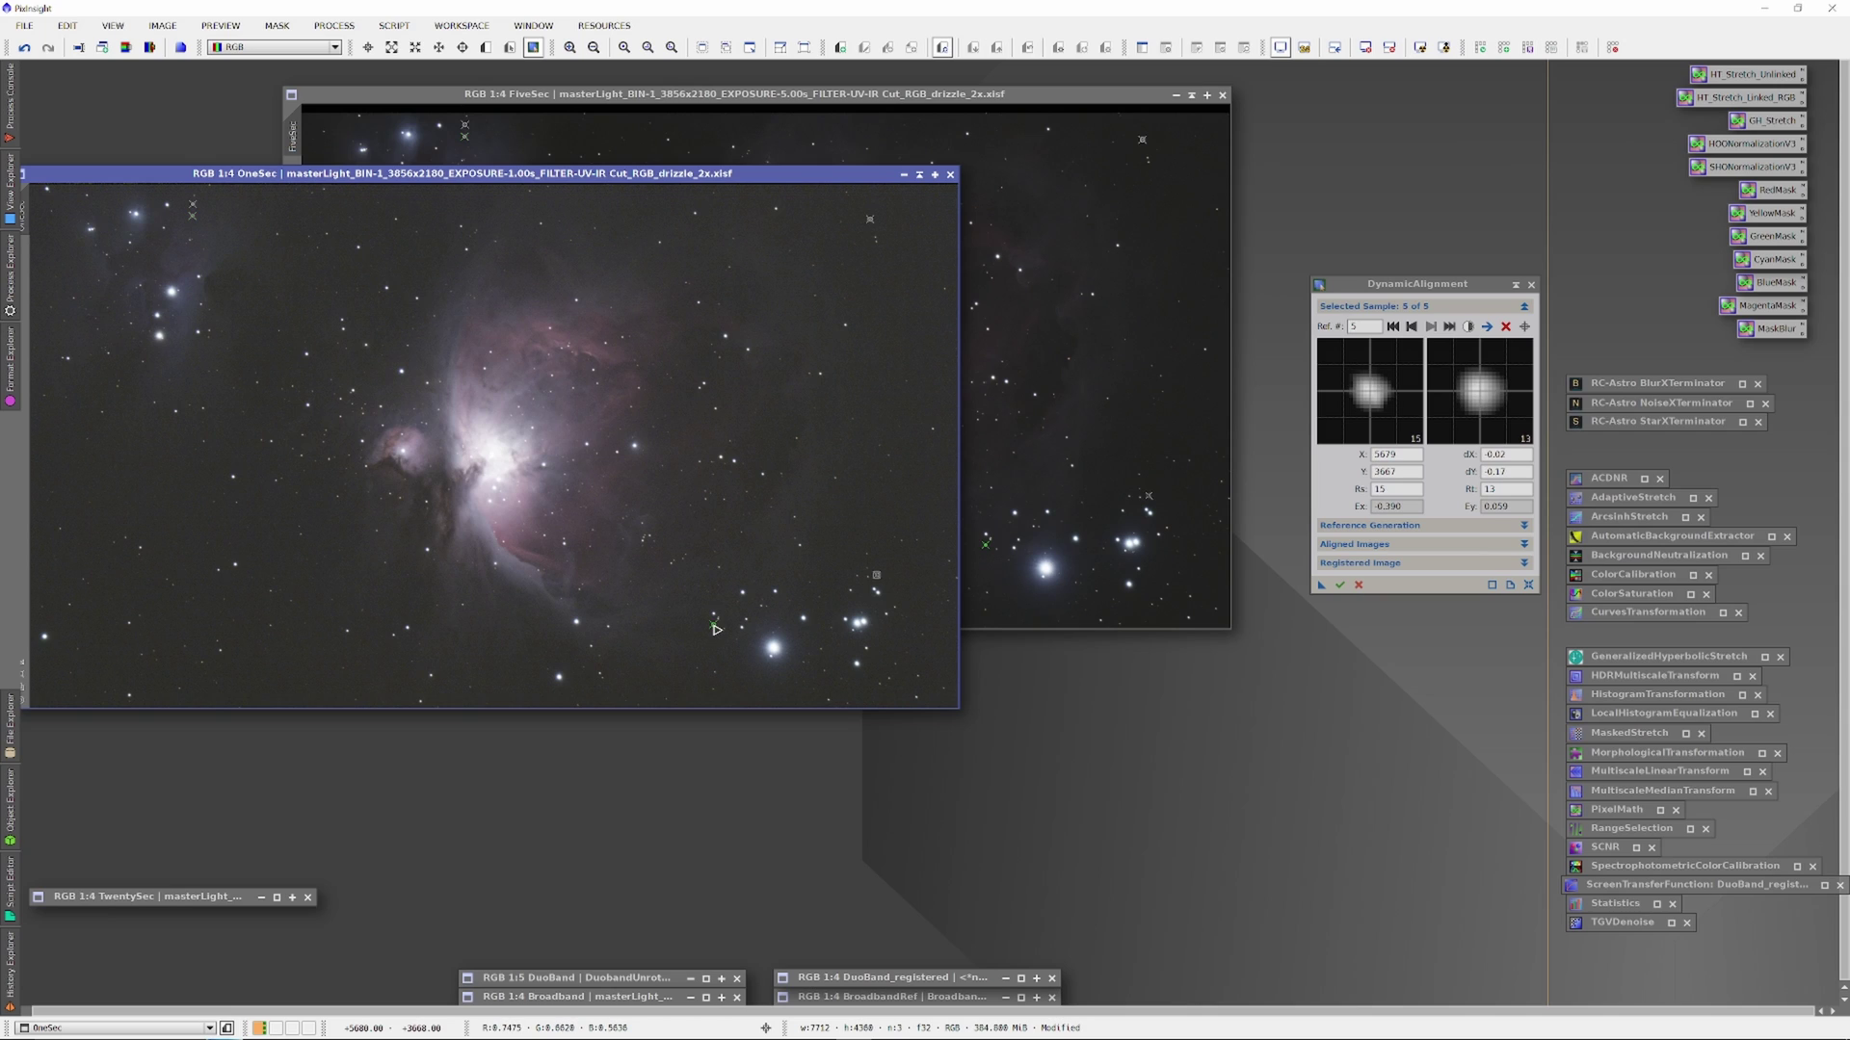
click(714, 615)
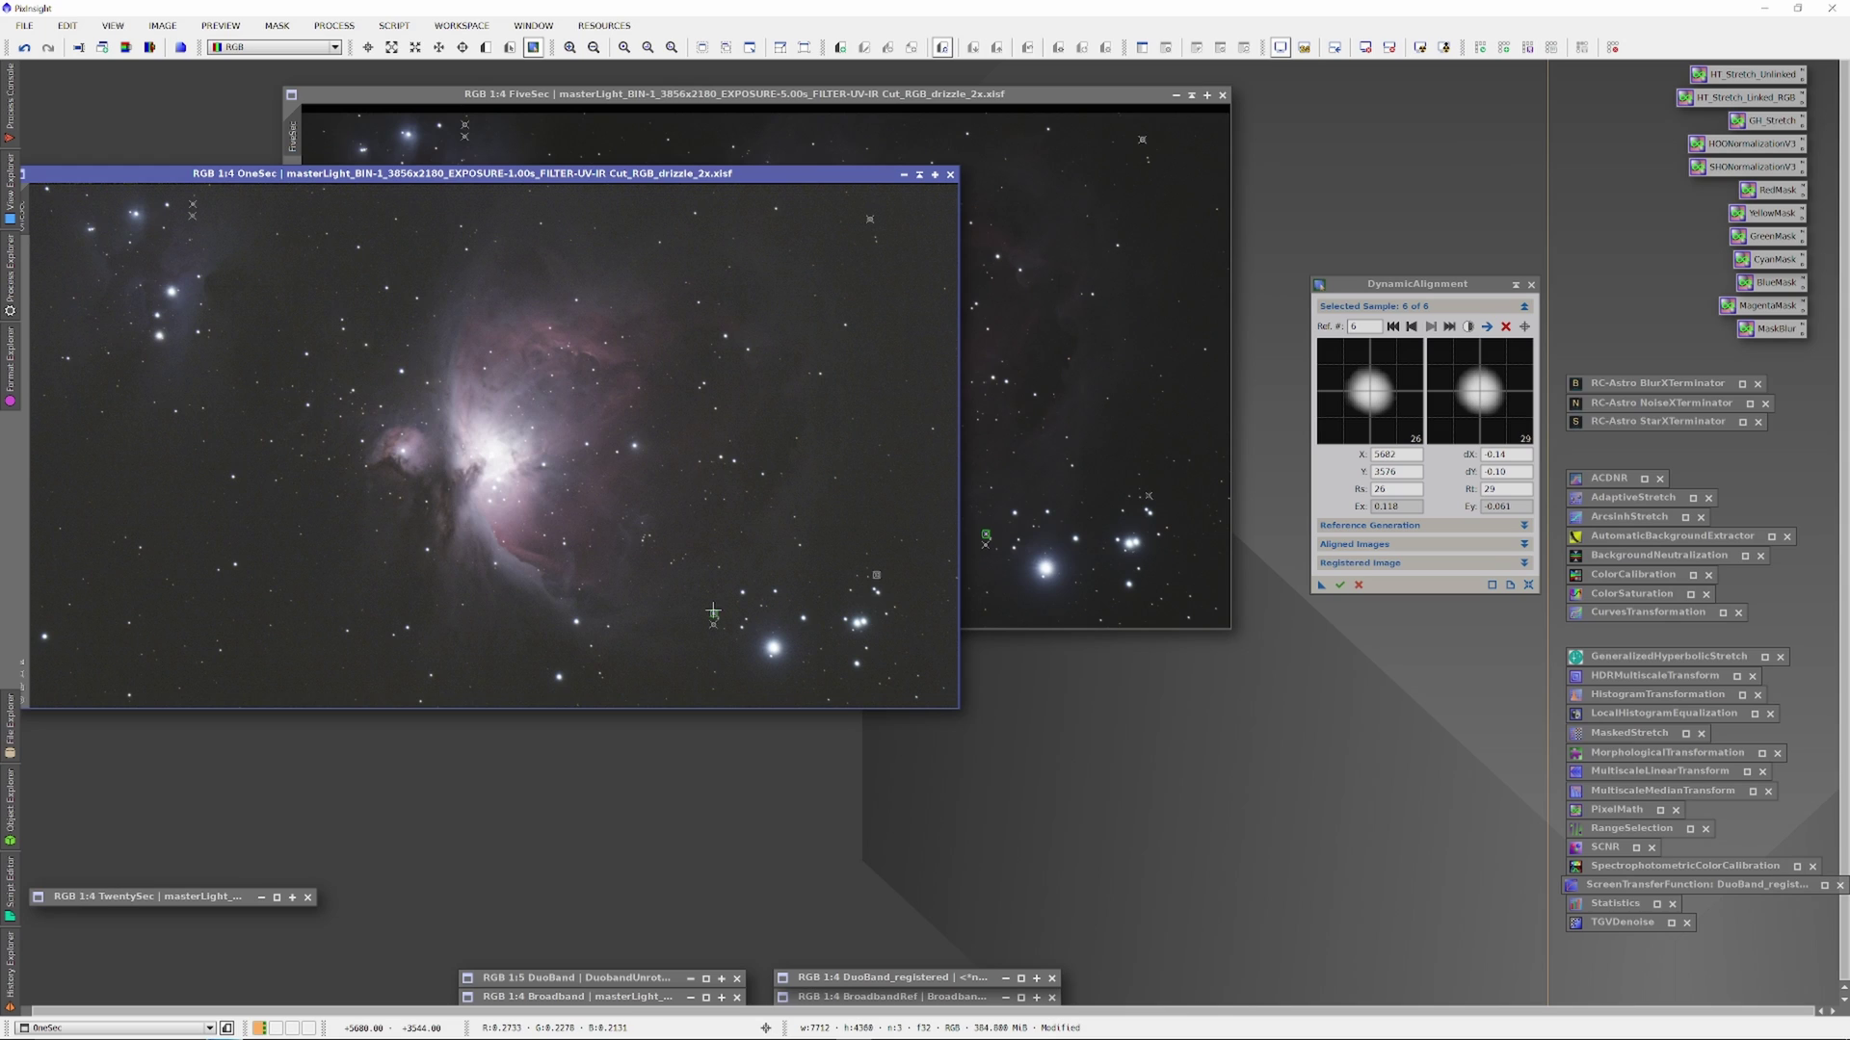
click(833, 478)
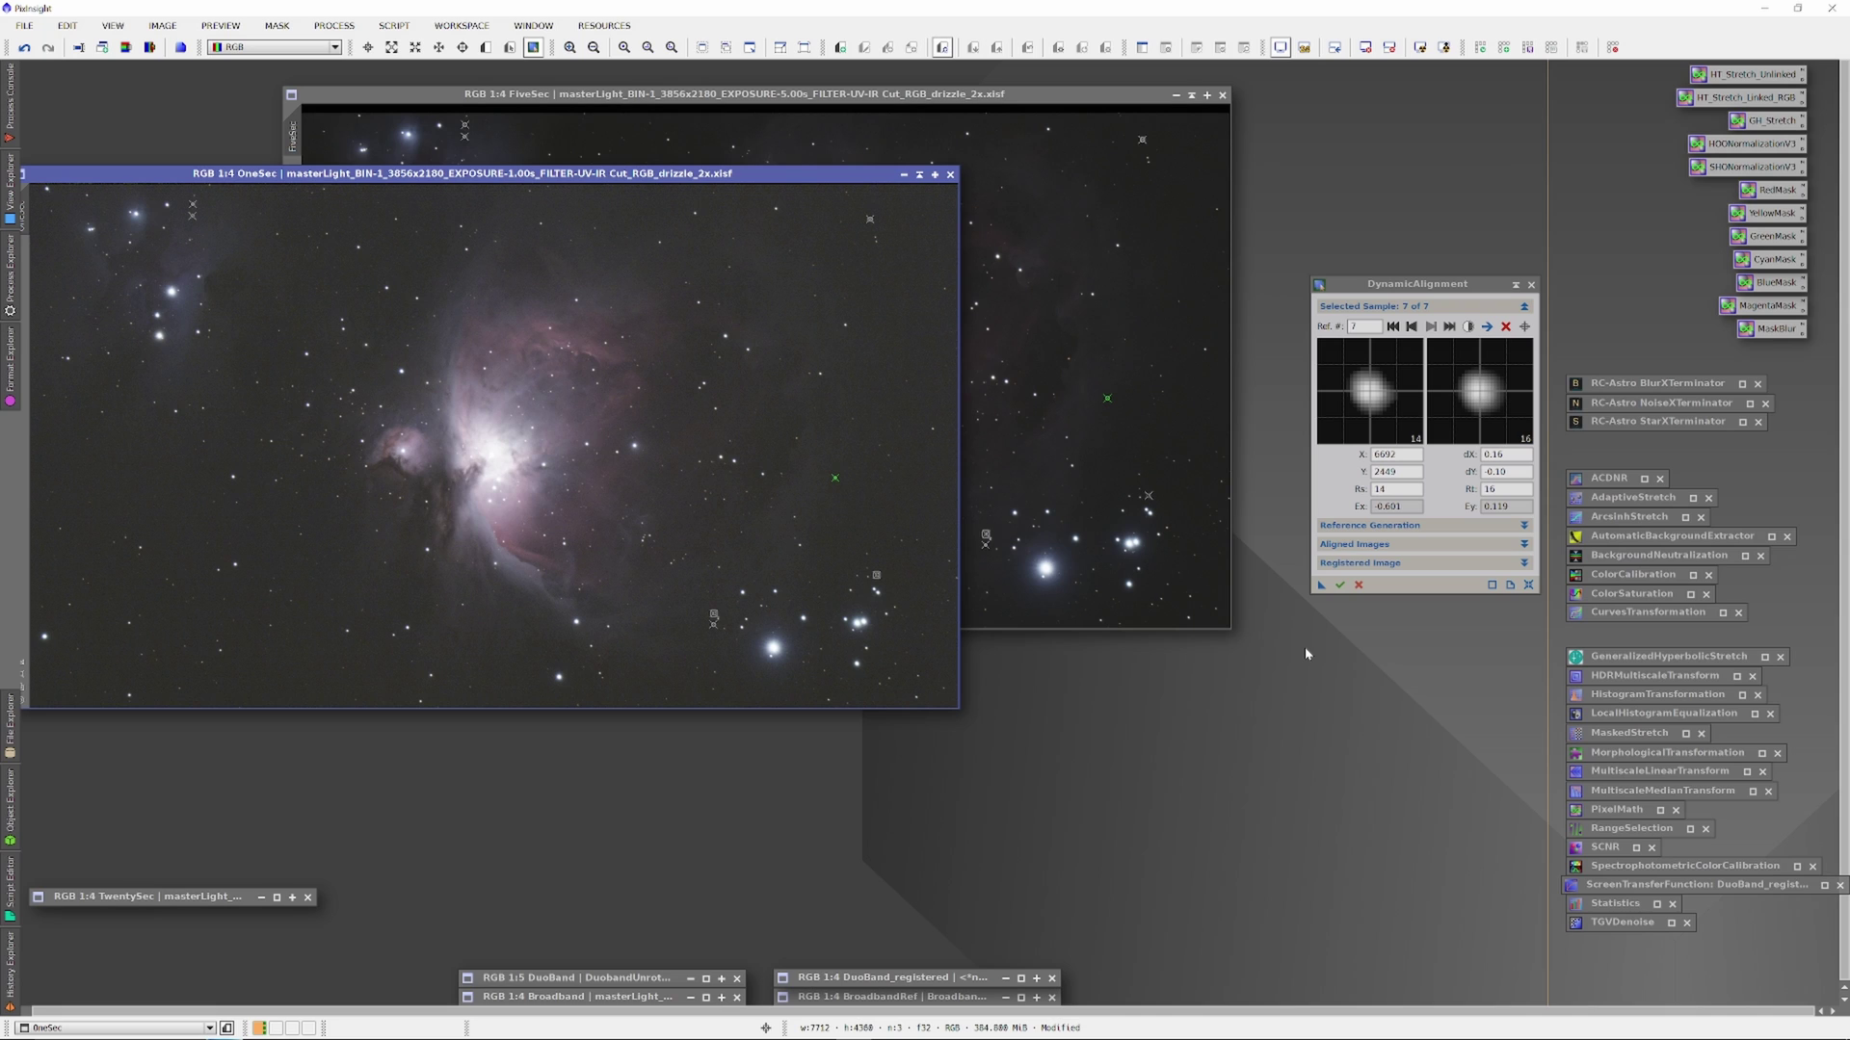
click(1339, 587)
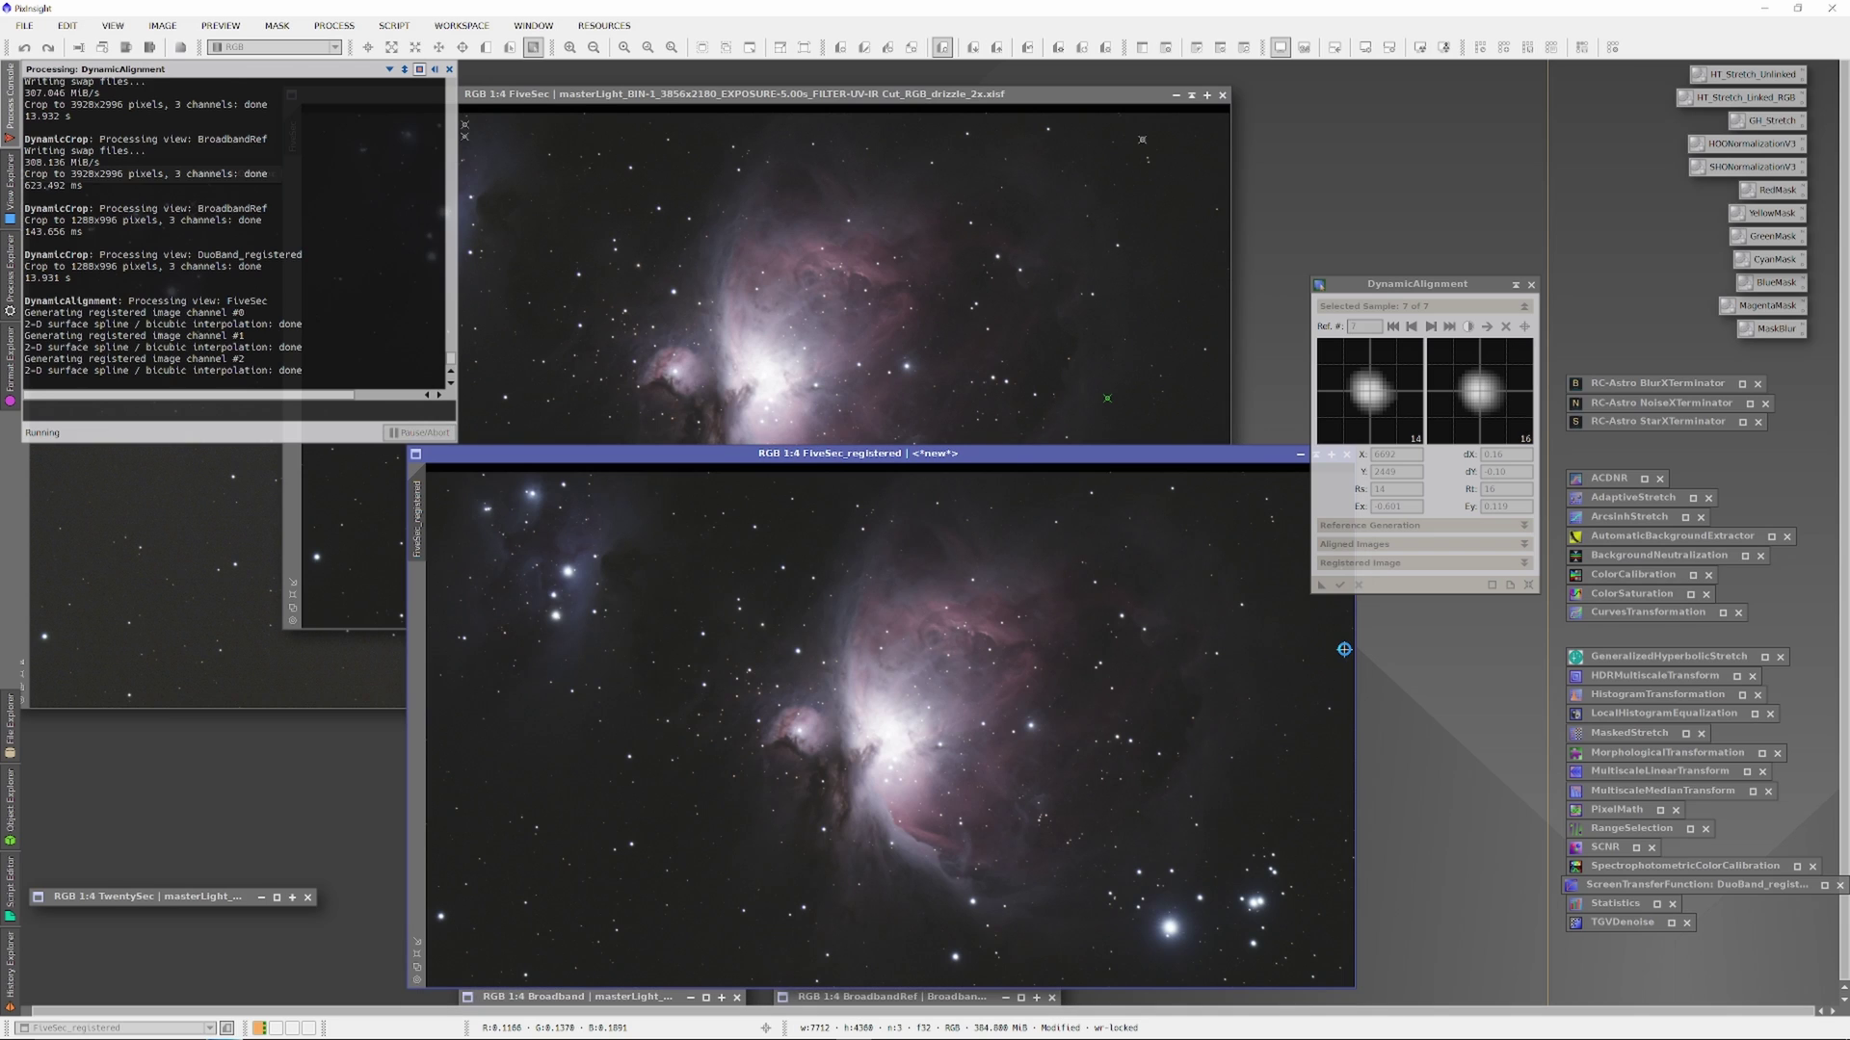
Set aside the original FiveSec and park FiveSec_registered as an icon in the top-left corner.
click(1192, 95)
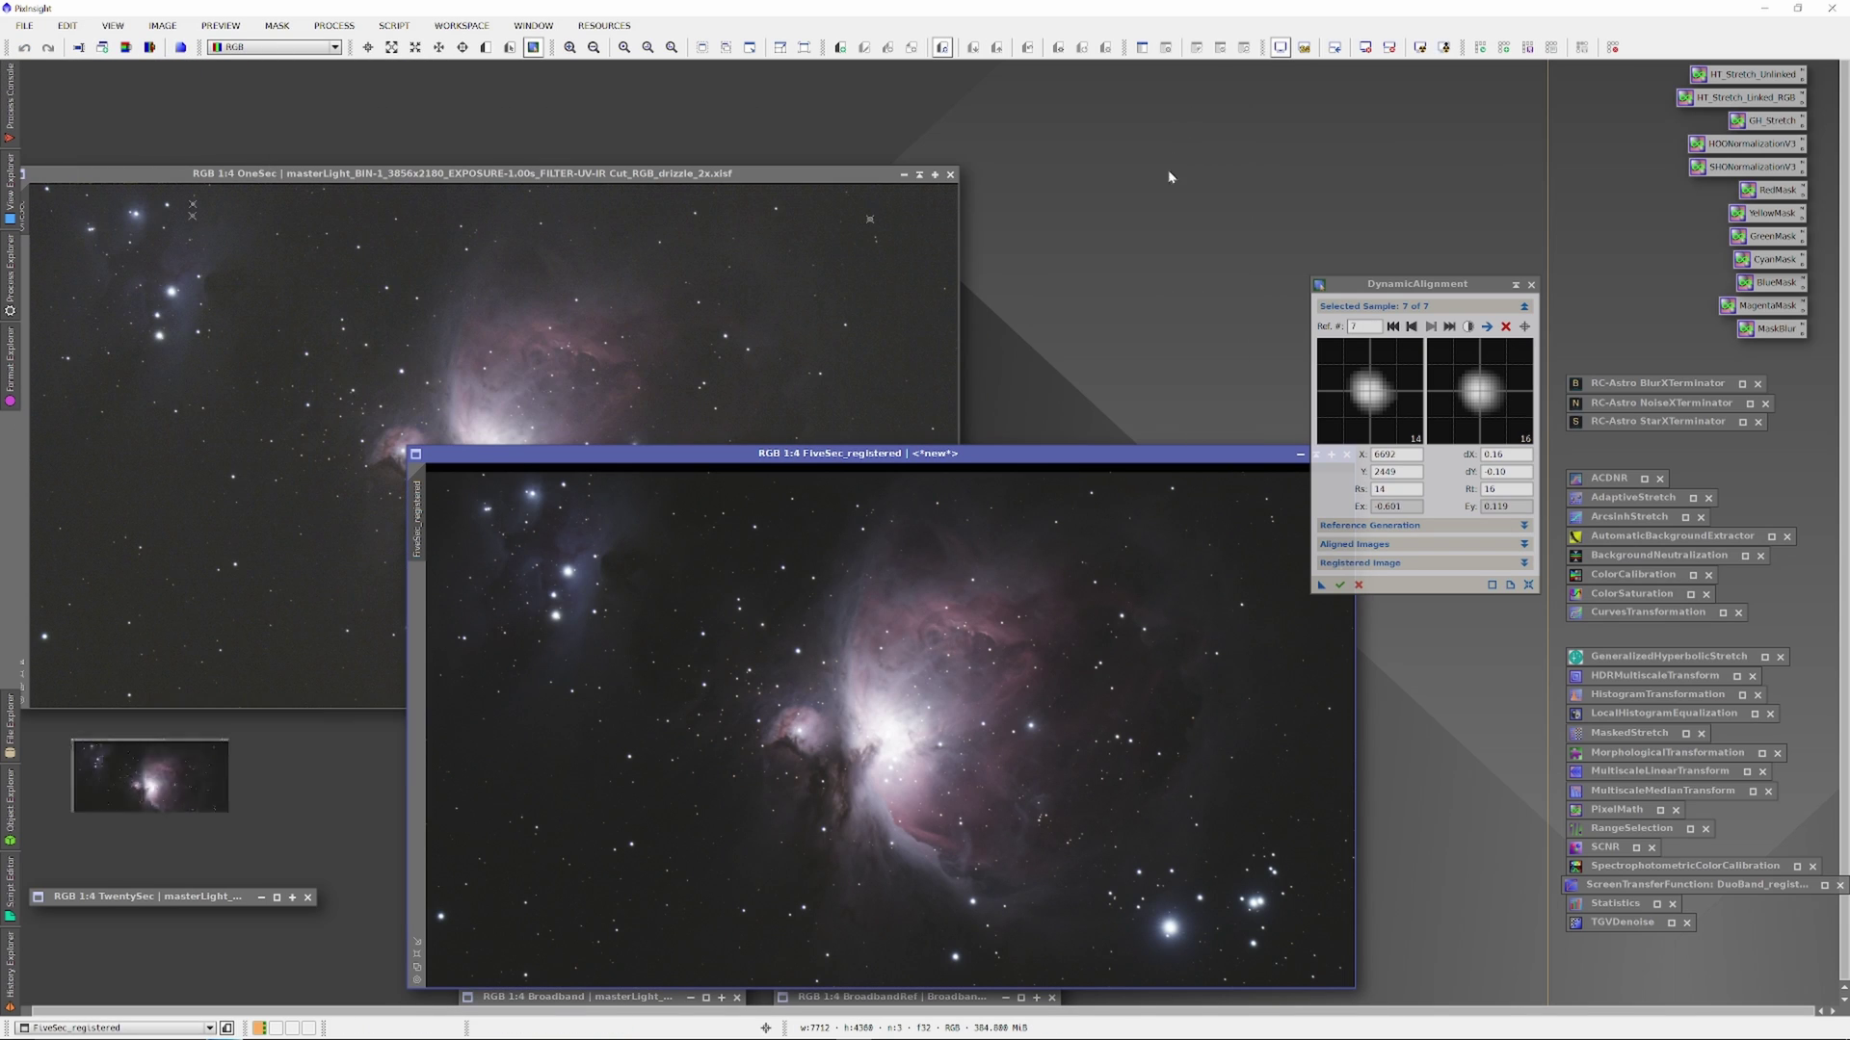
drag(1123, 464, 1061, 284)
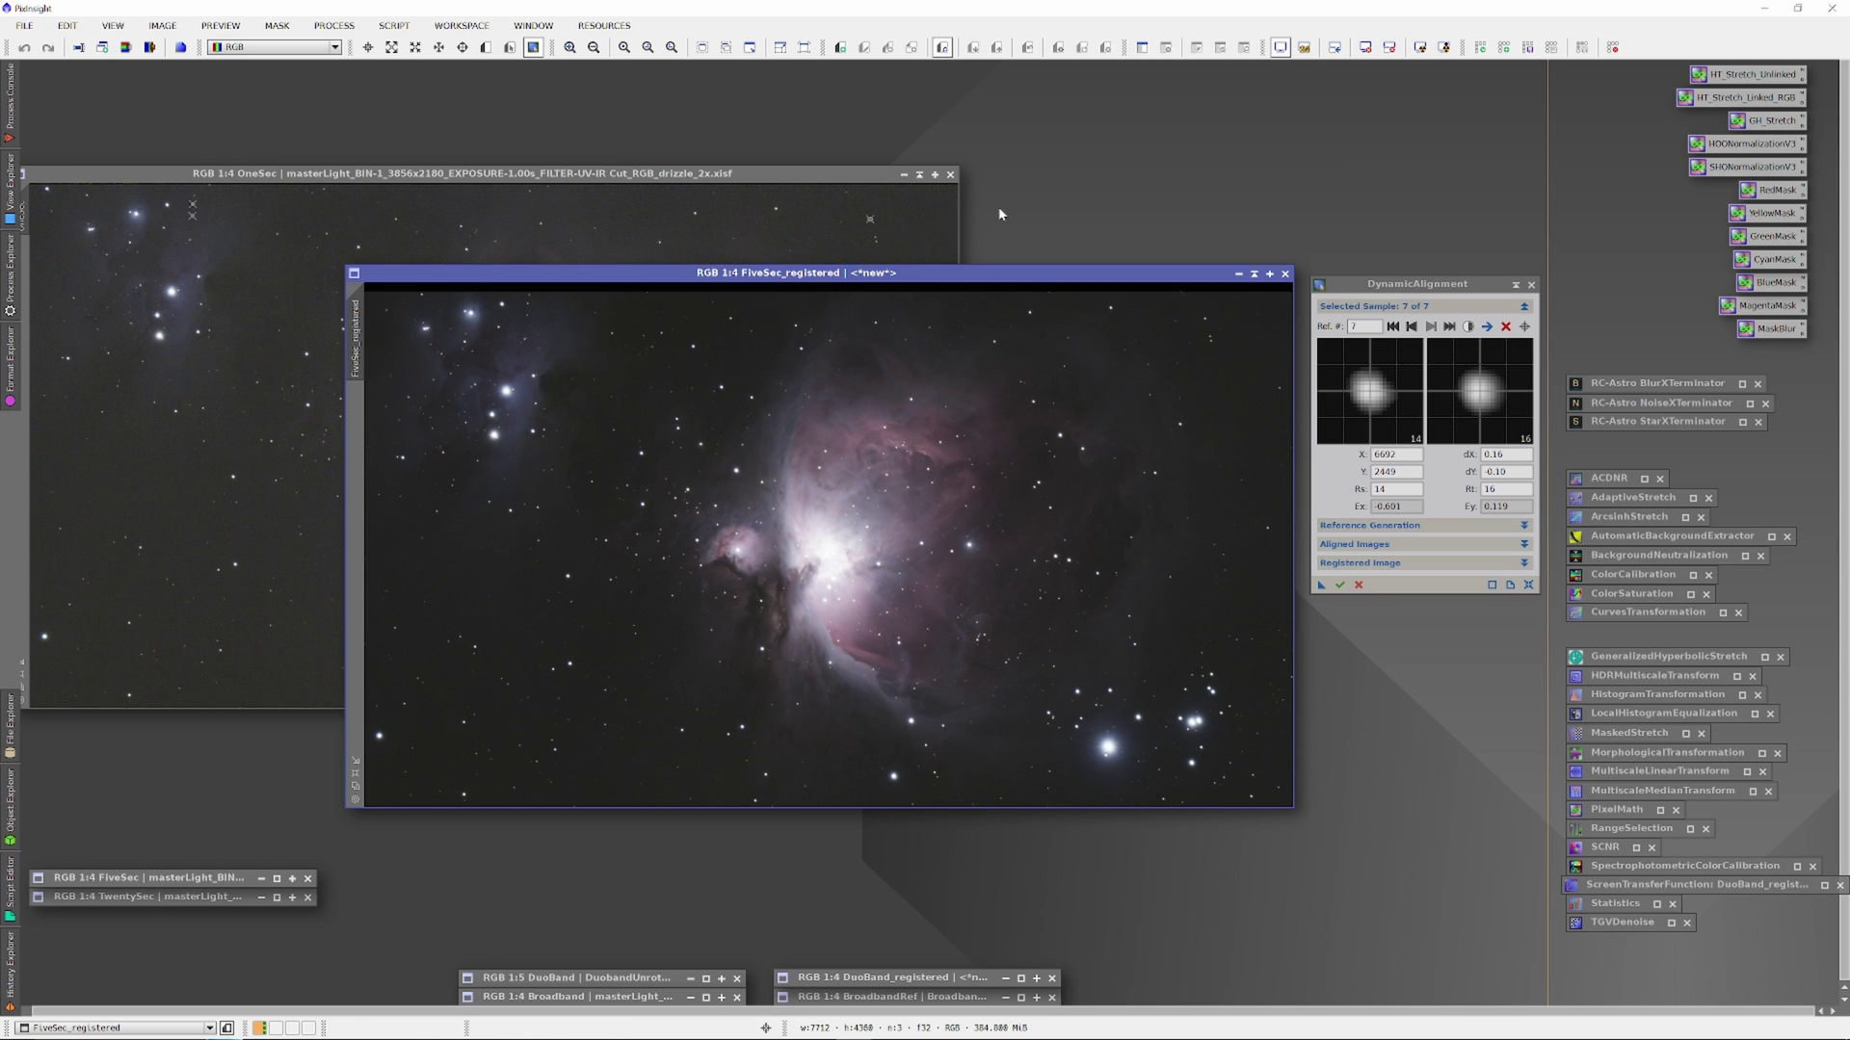
click(1240, 274)
drag(766, 545, 116, 91)
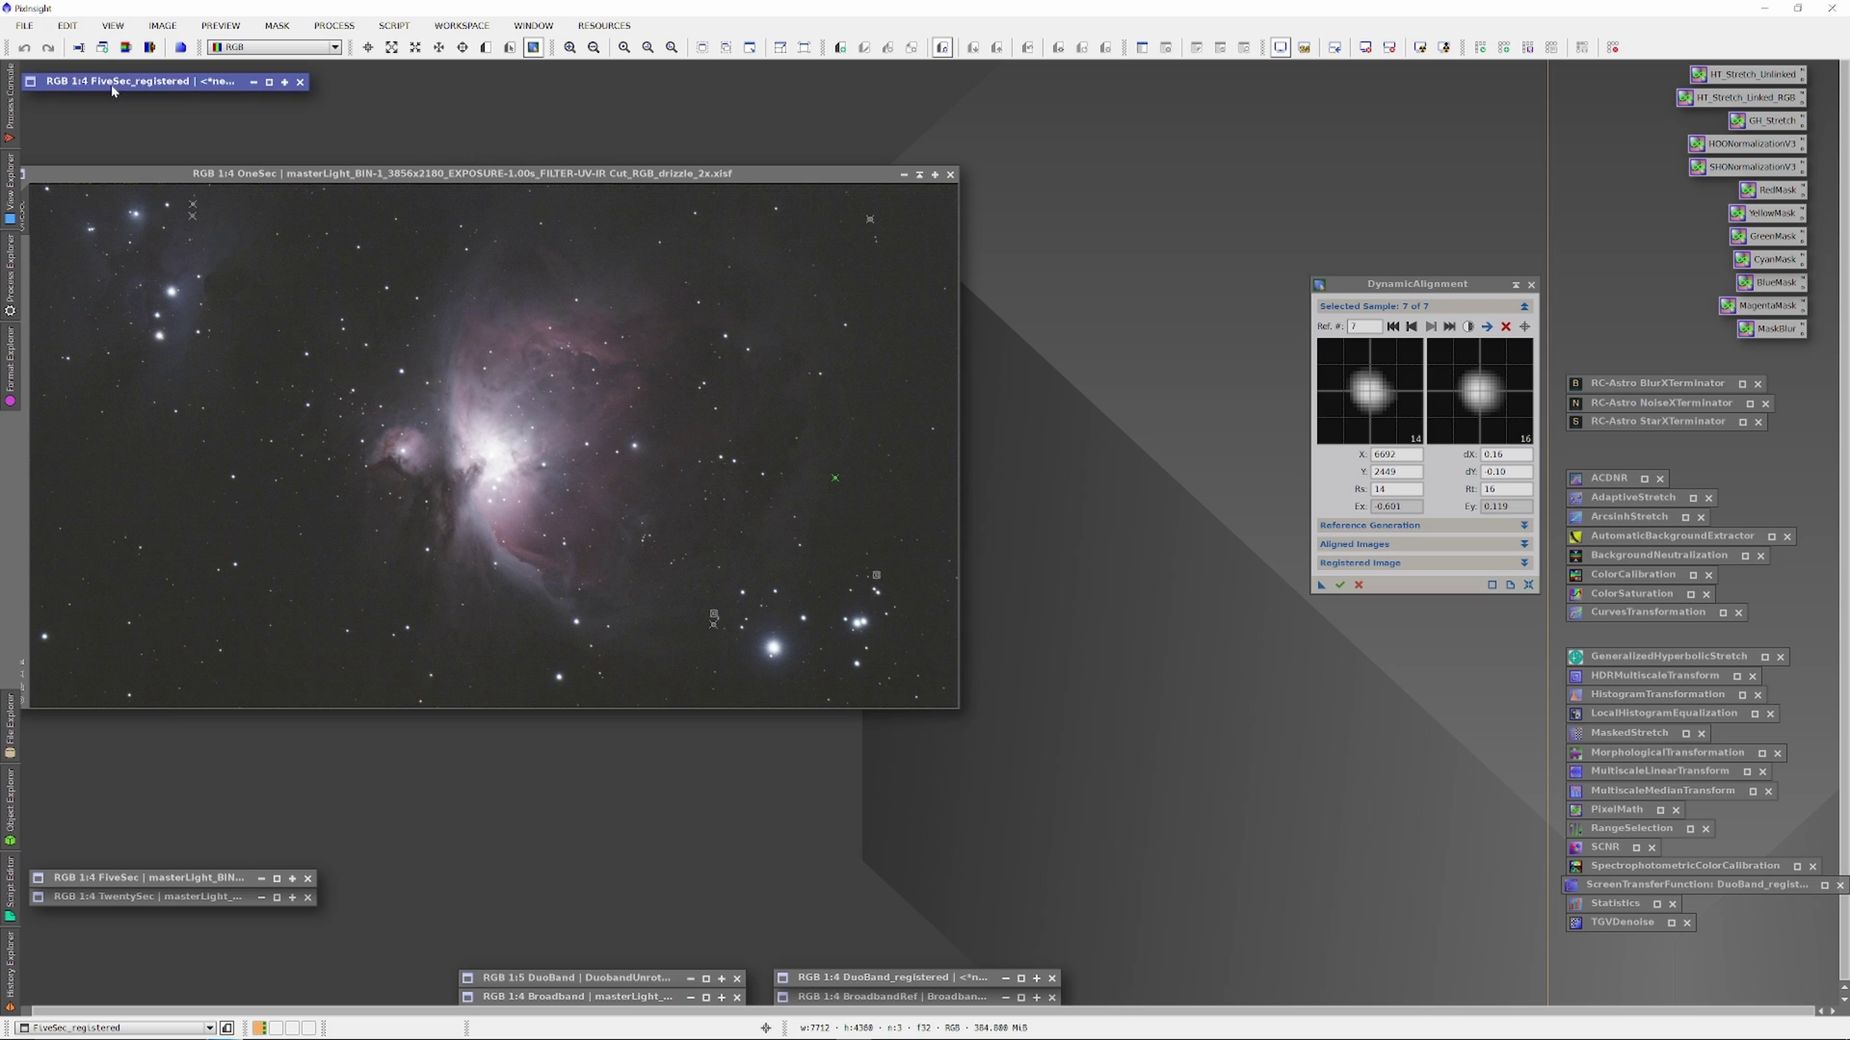
click(506, 218)
With OneSec as reference, place eight star samples for aligning the TwentySec master.
click(1197, 356)
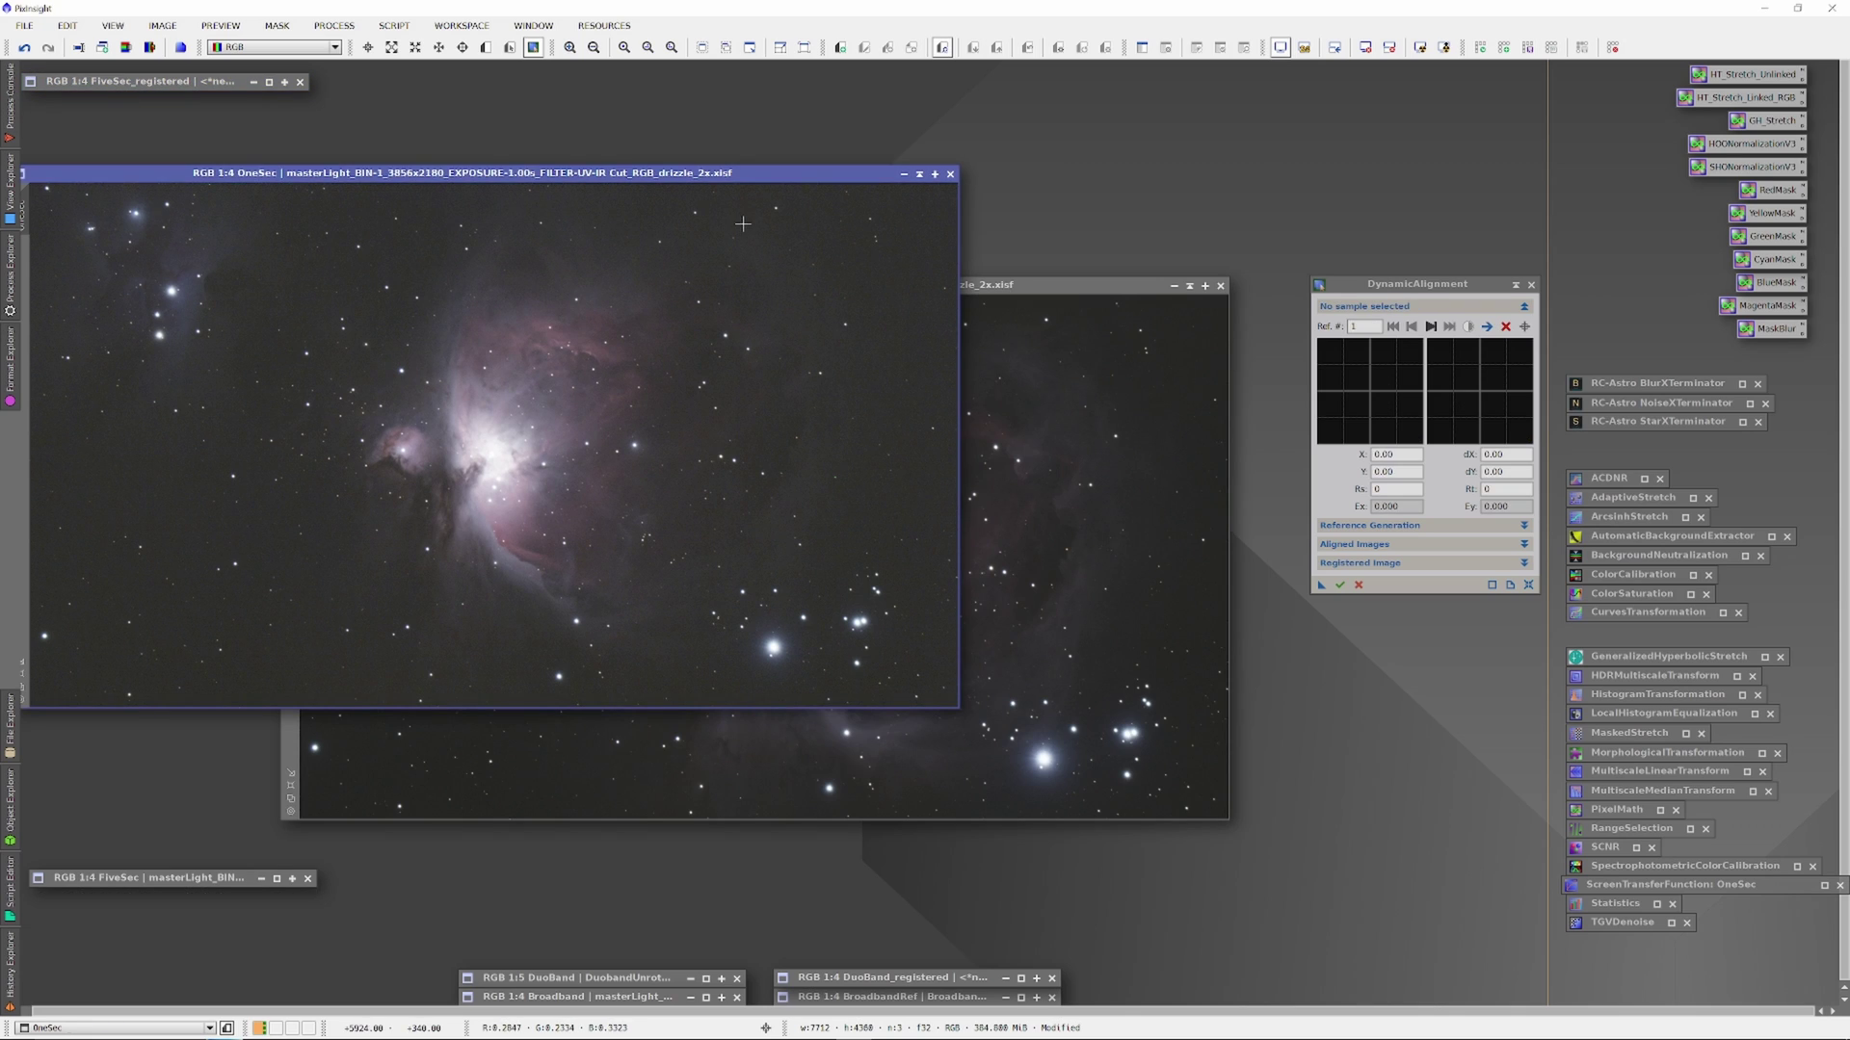
click(870, 220)
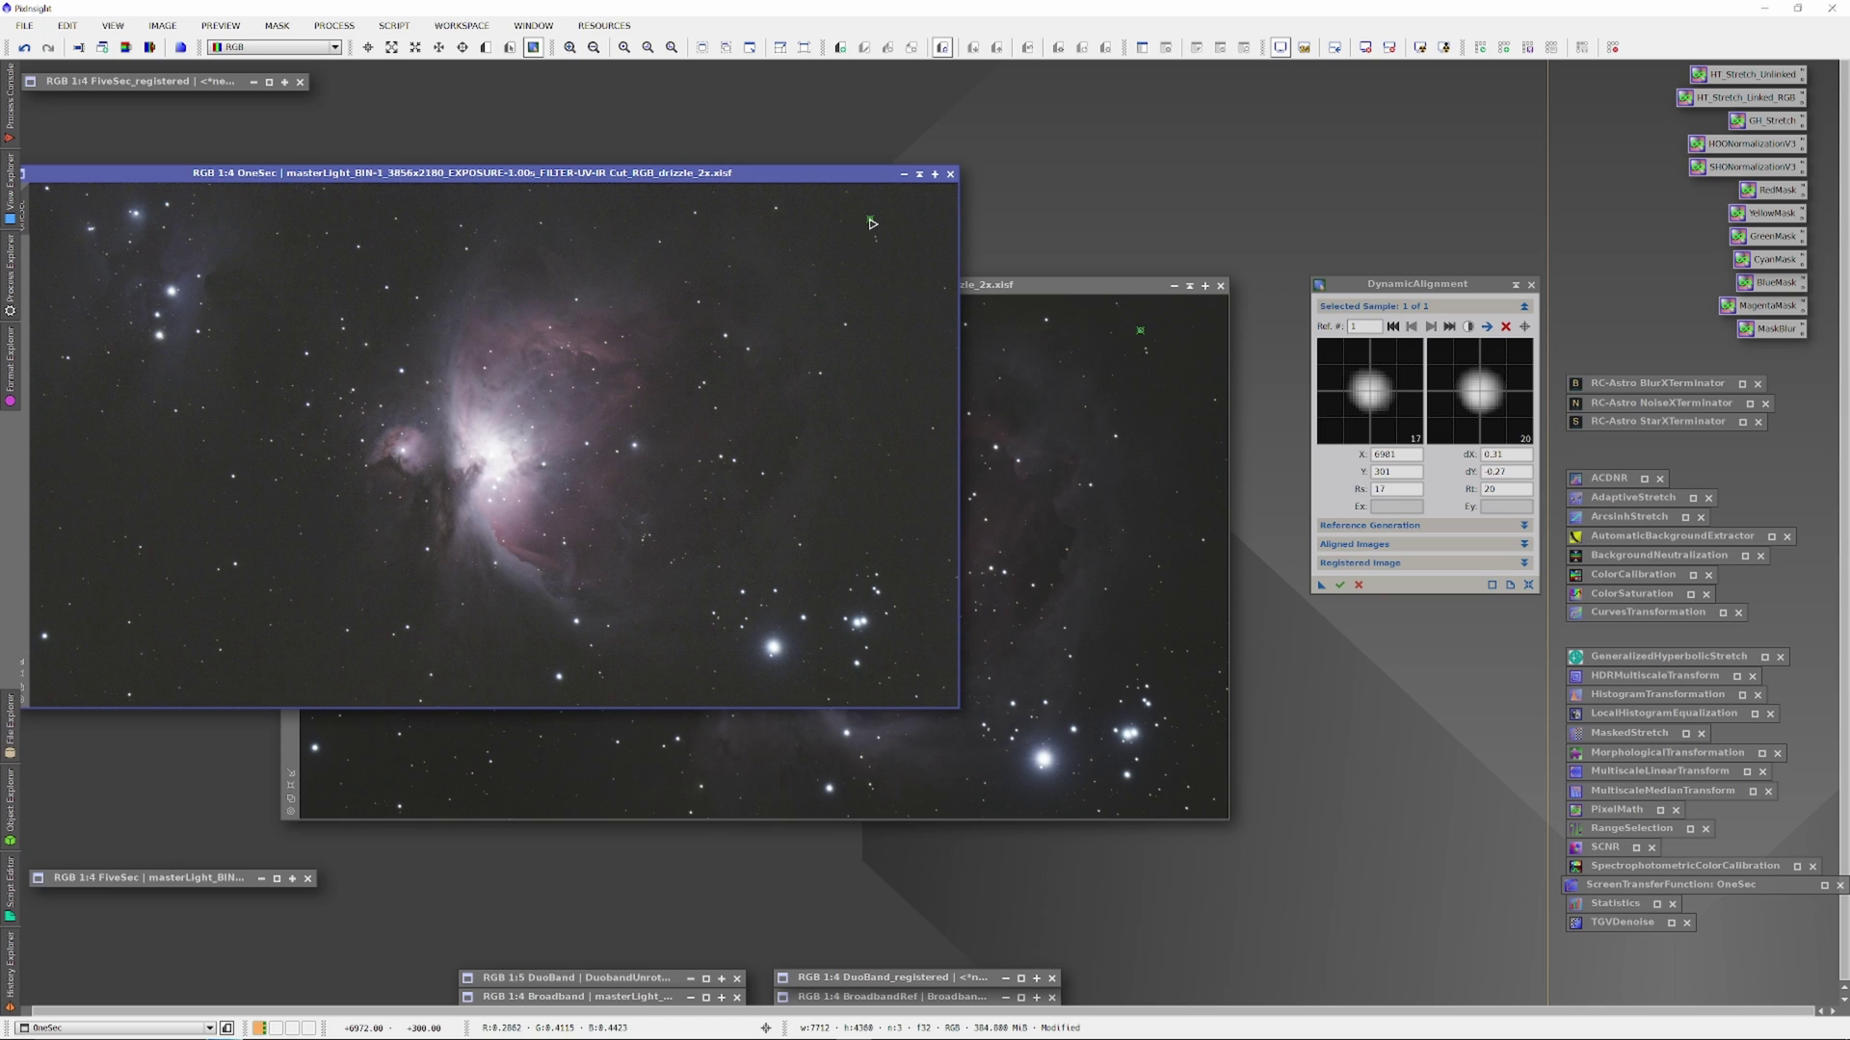
click(874, 240)
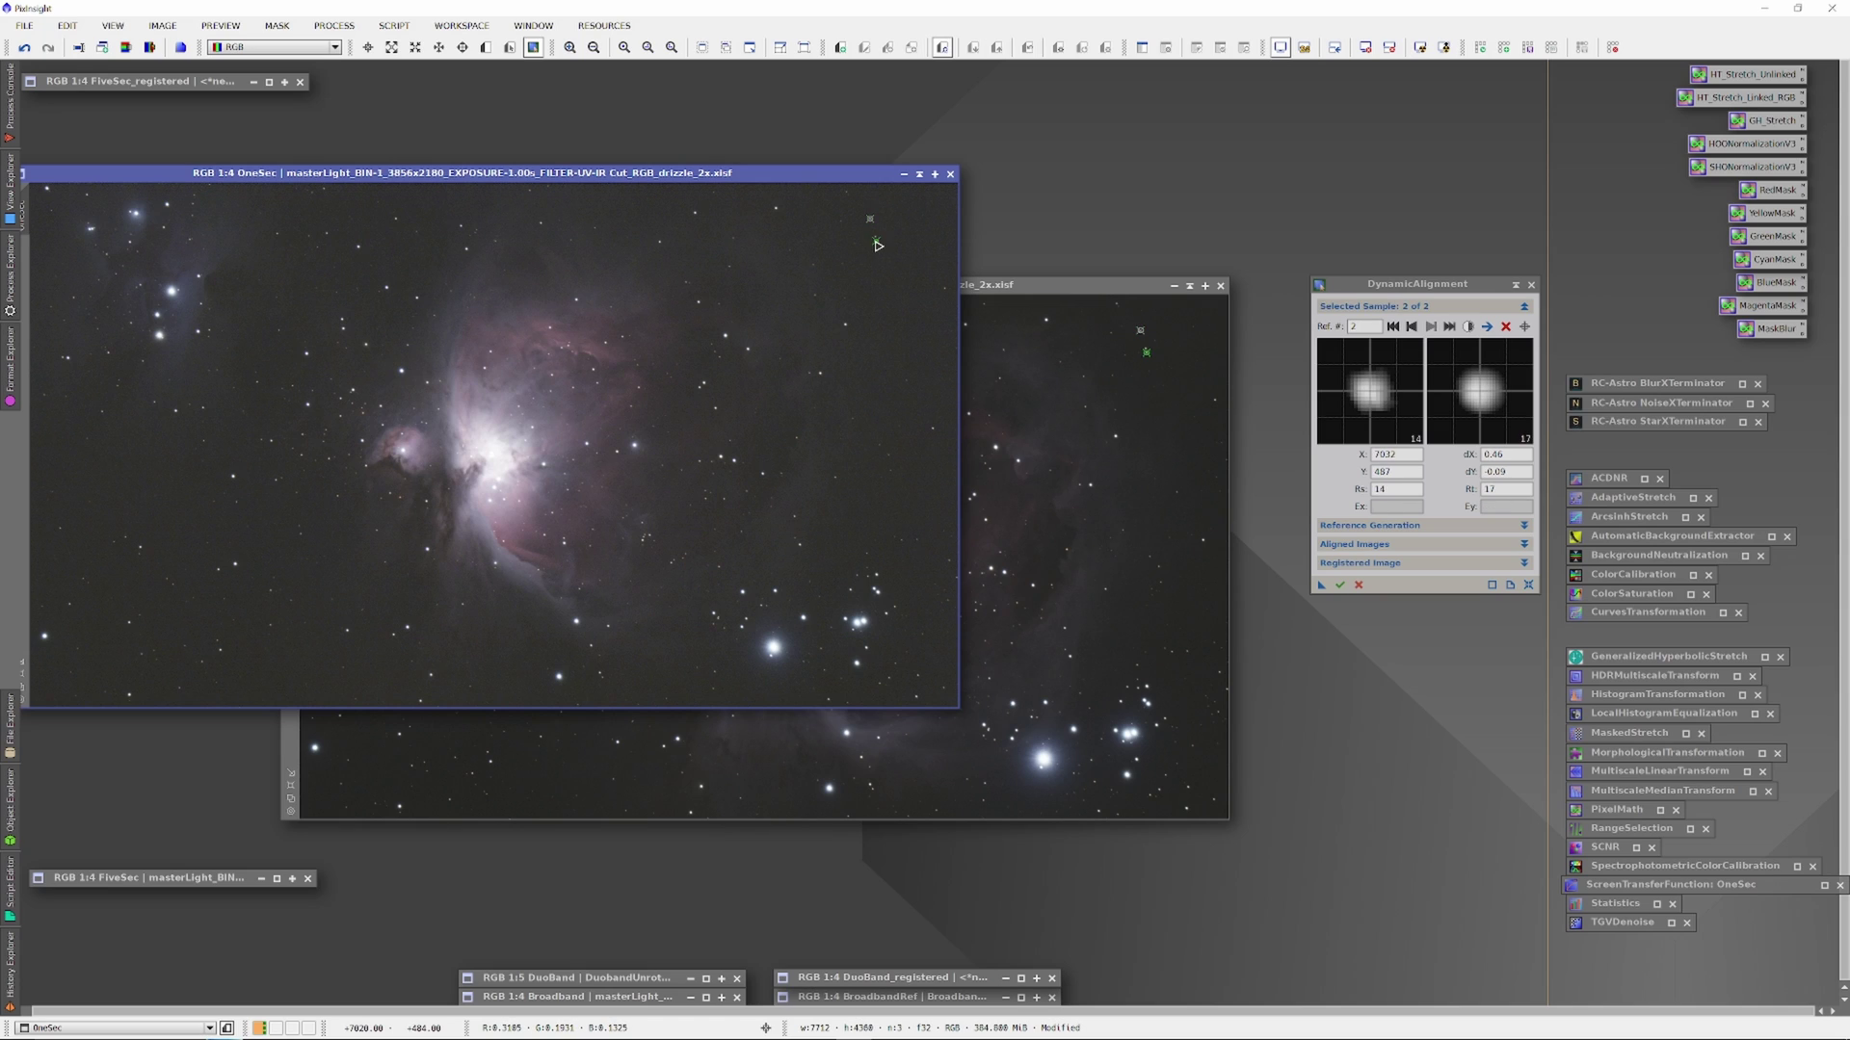
click(865, 553)
click(916, 541)
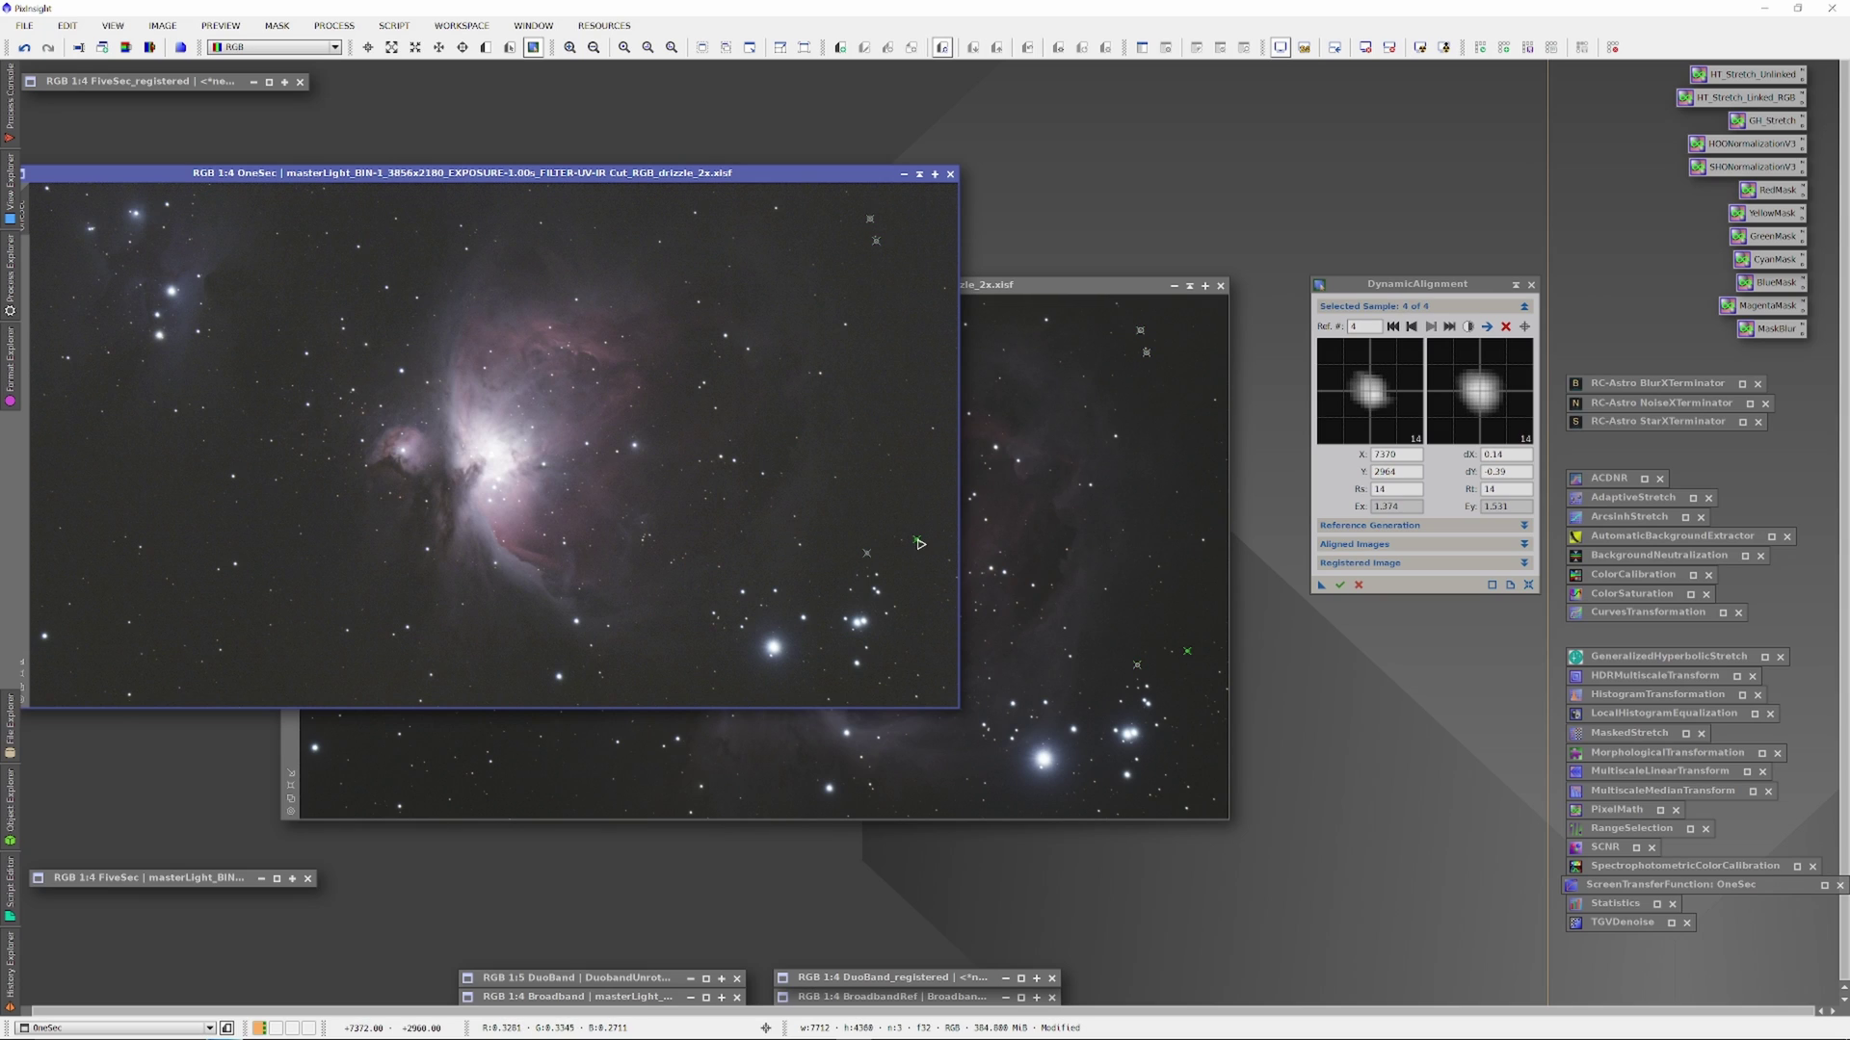
drag(484, 173, 545, 407)
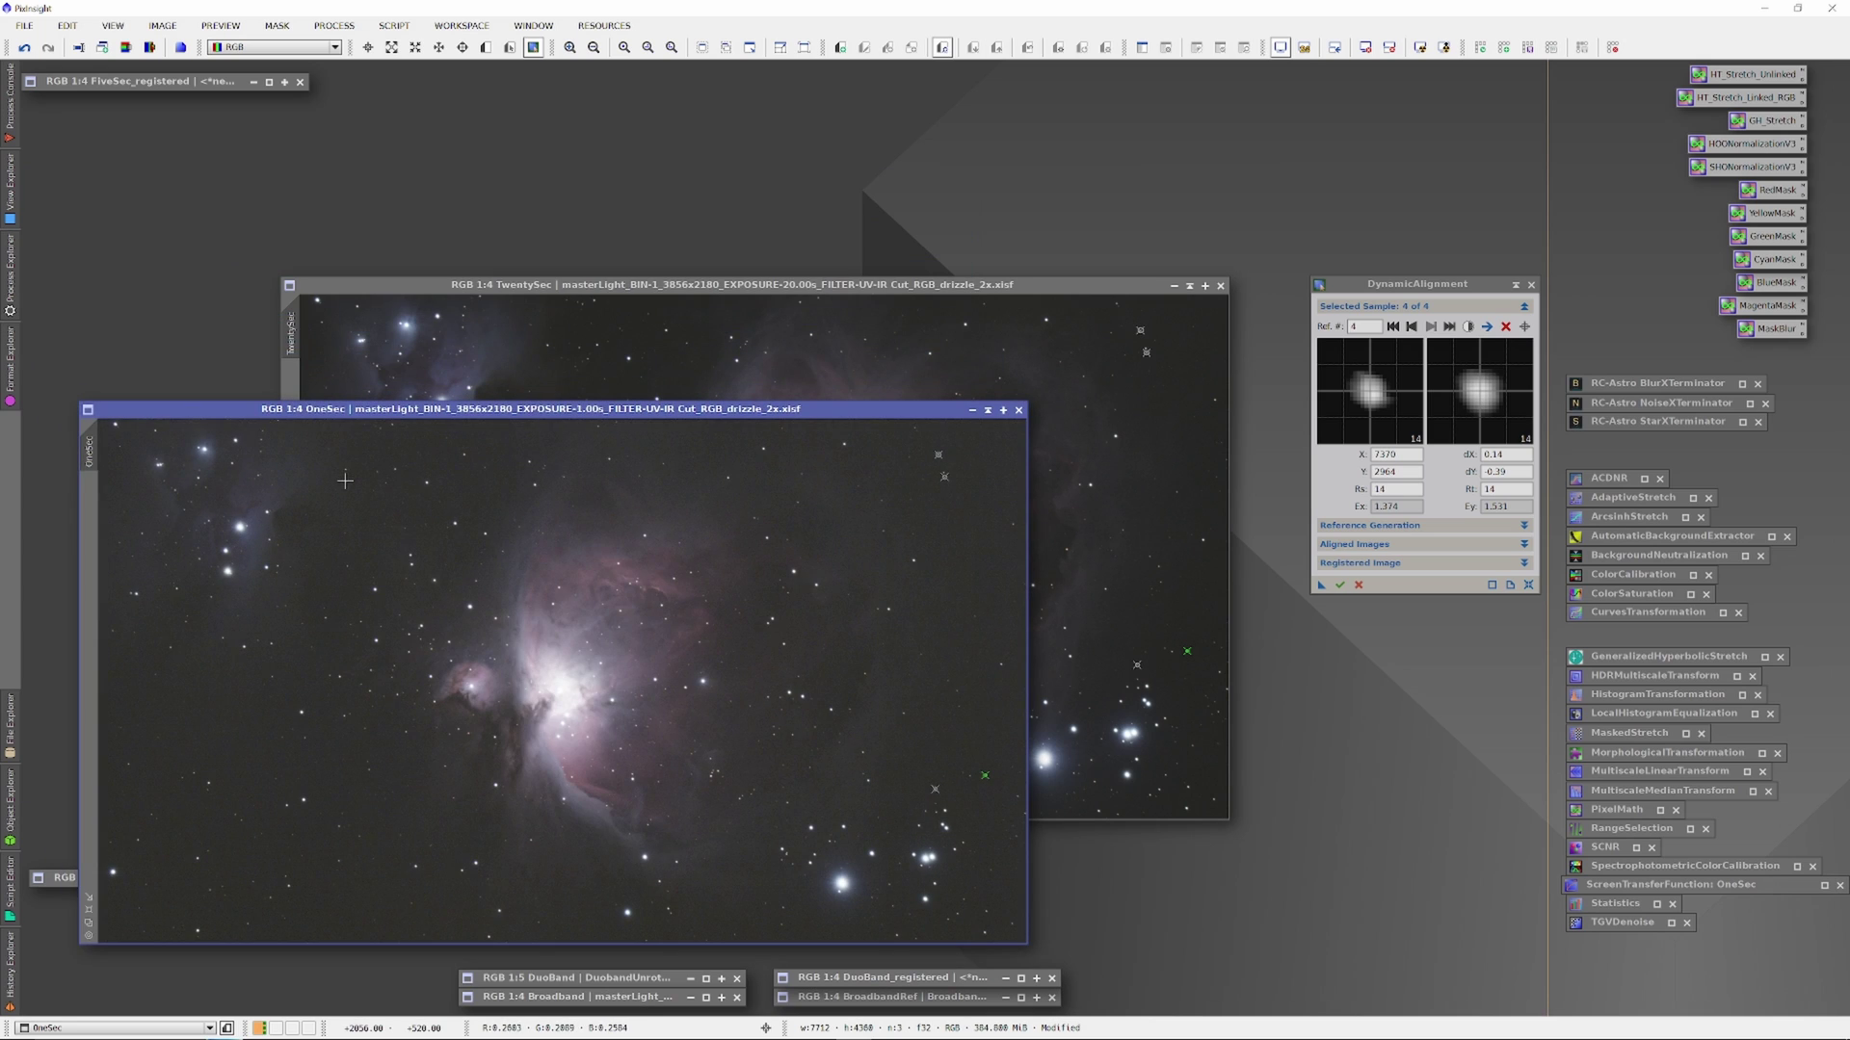
click(427, 482)
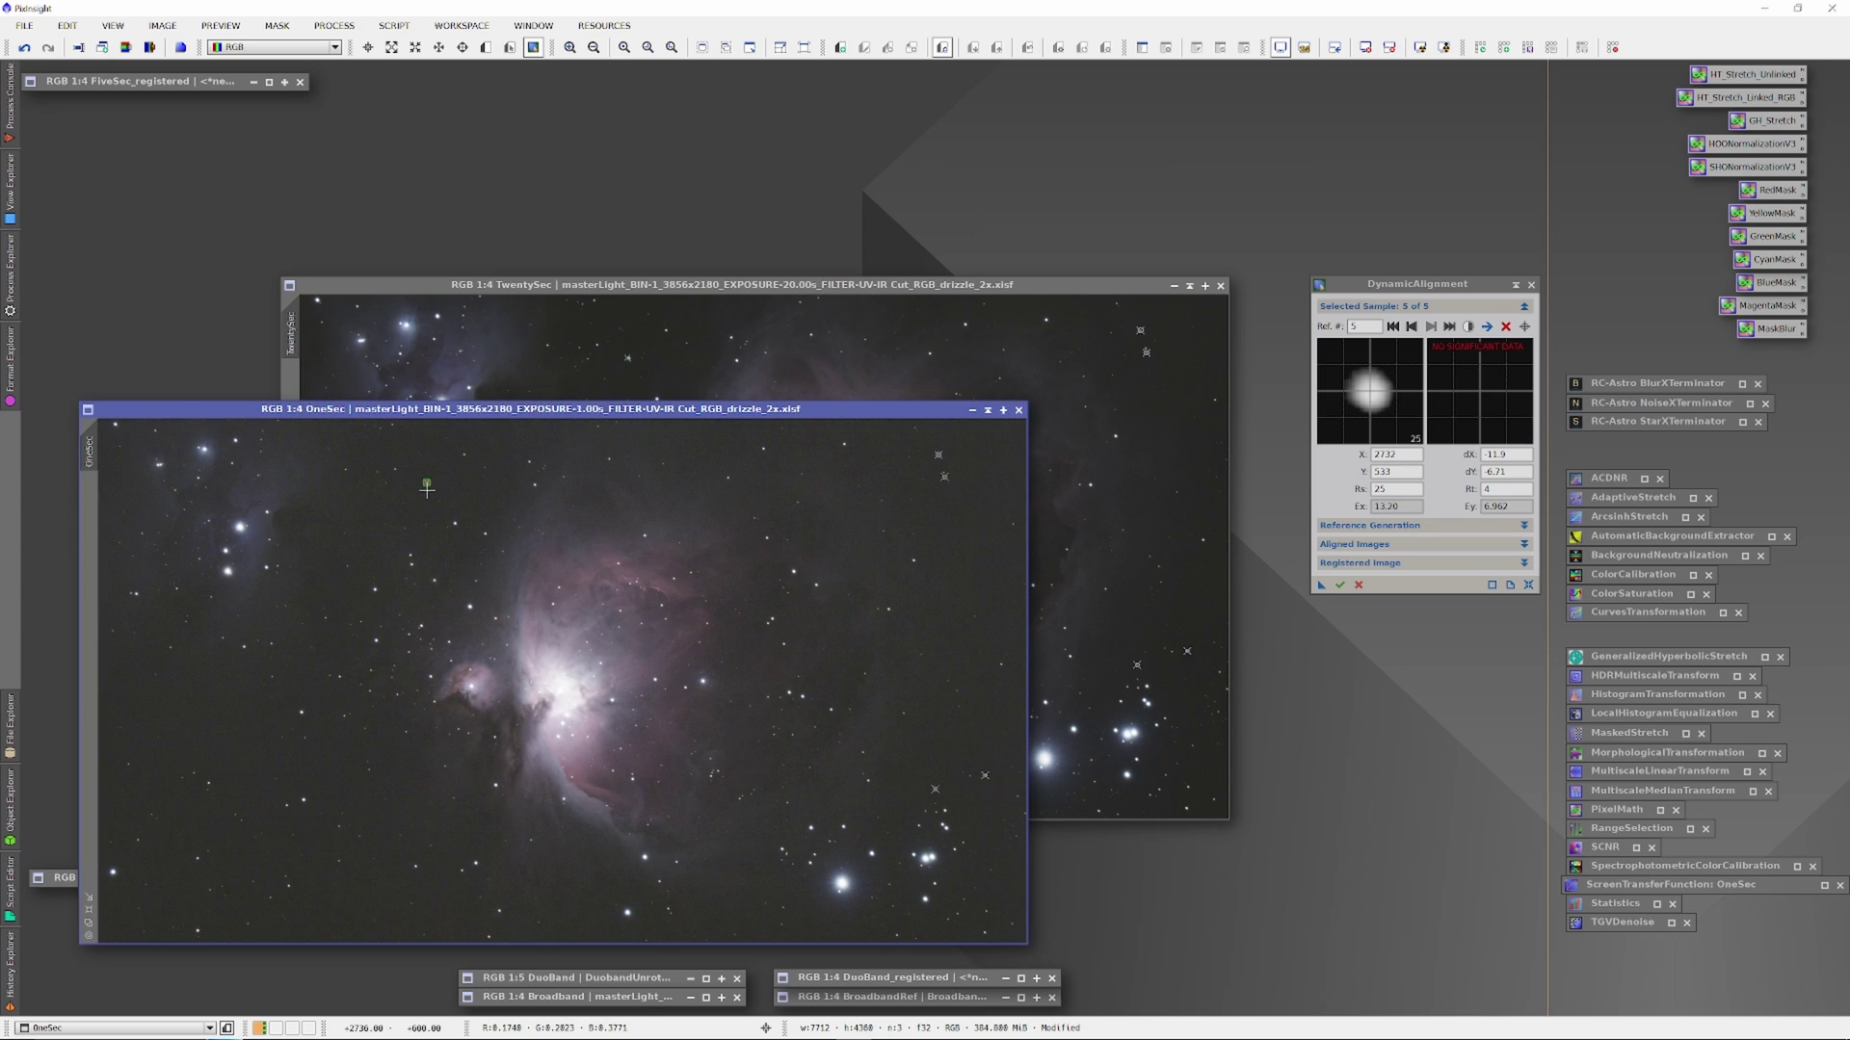
click(465, 454)
click(564, 477)
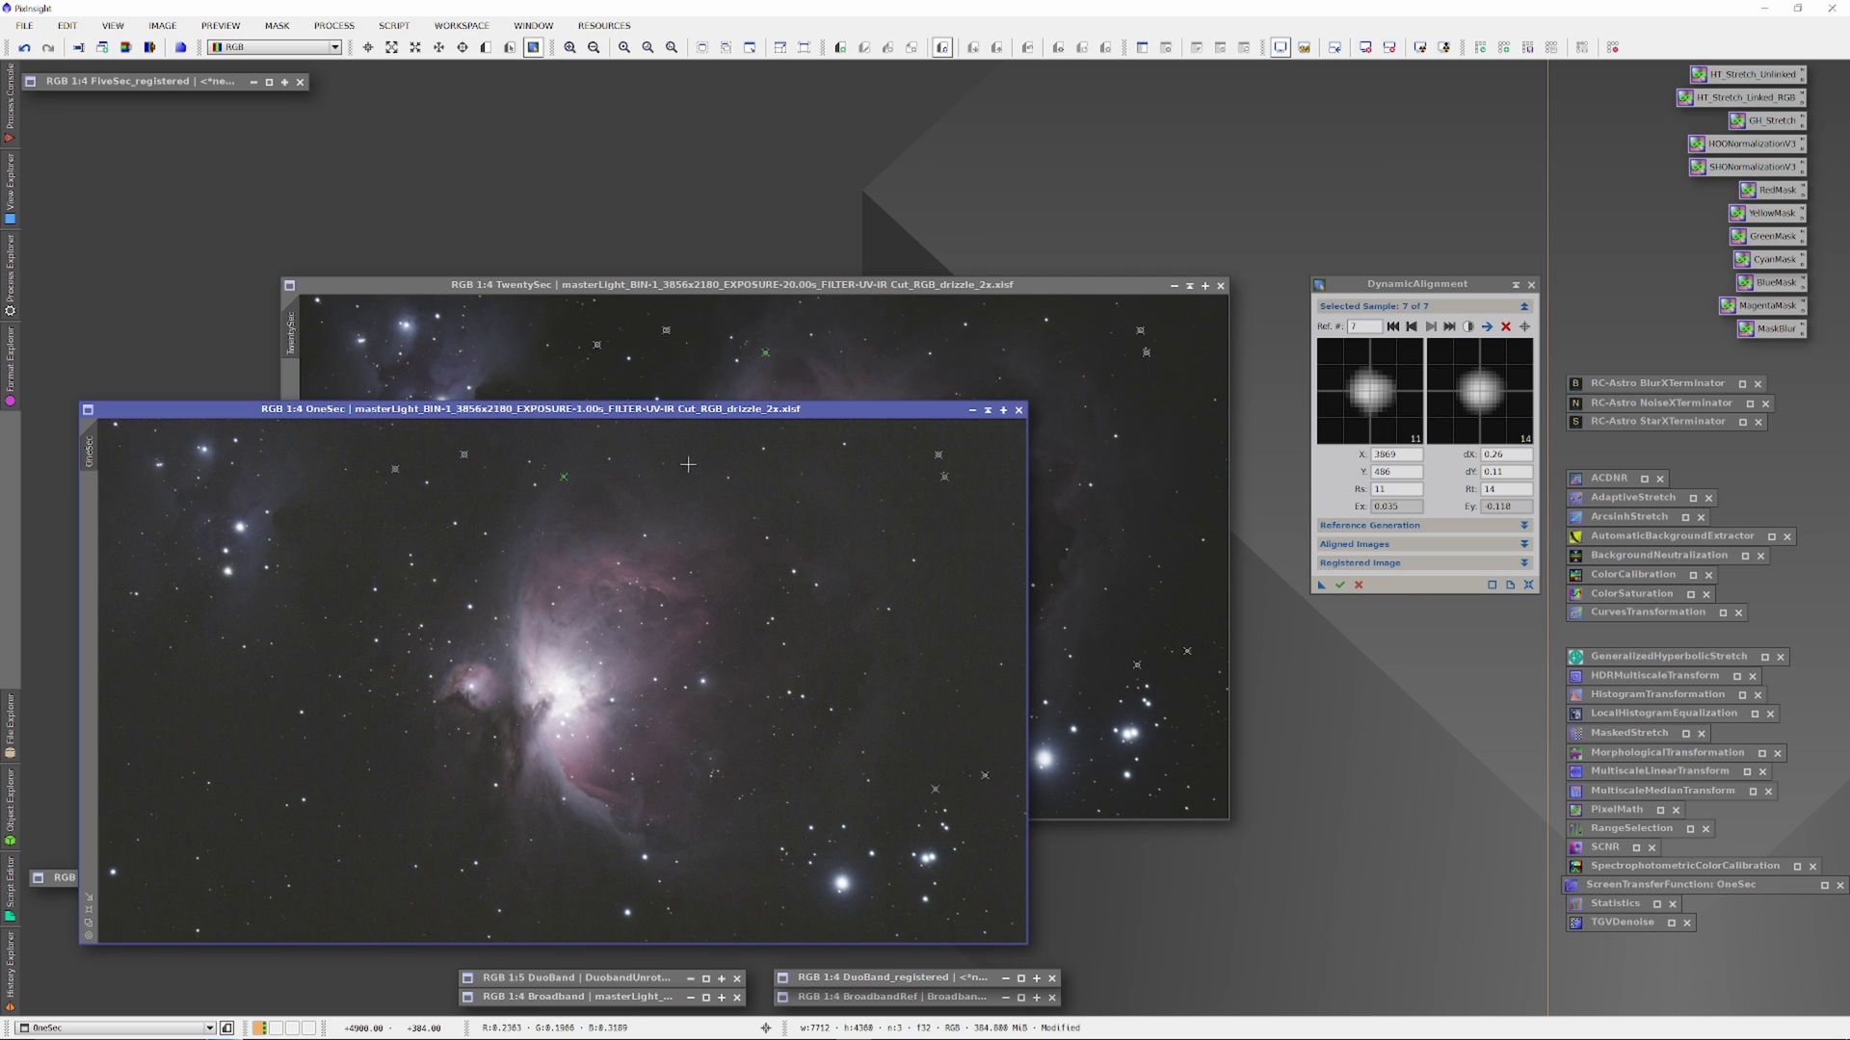
click(762, 452)
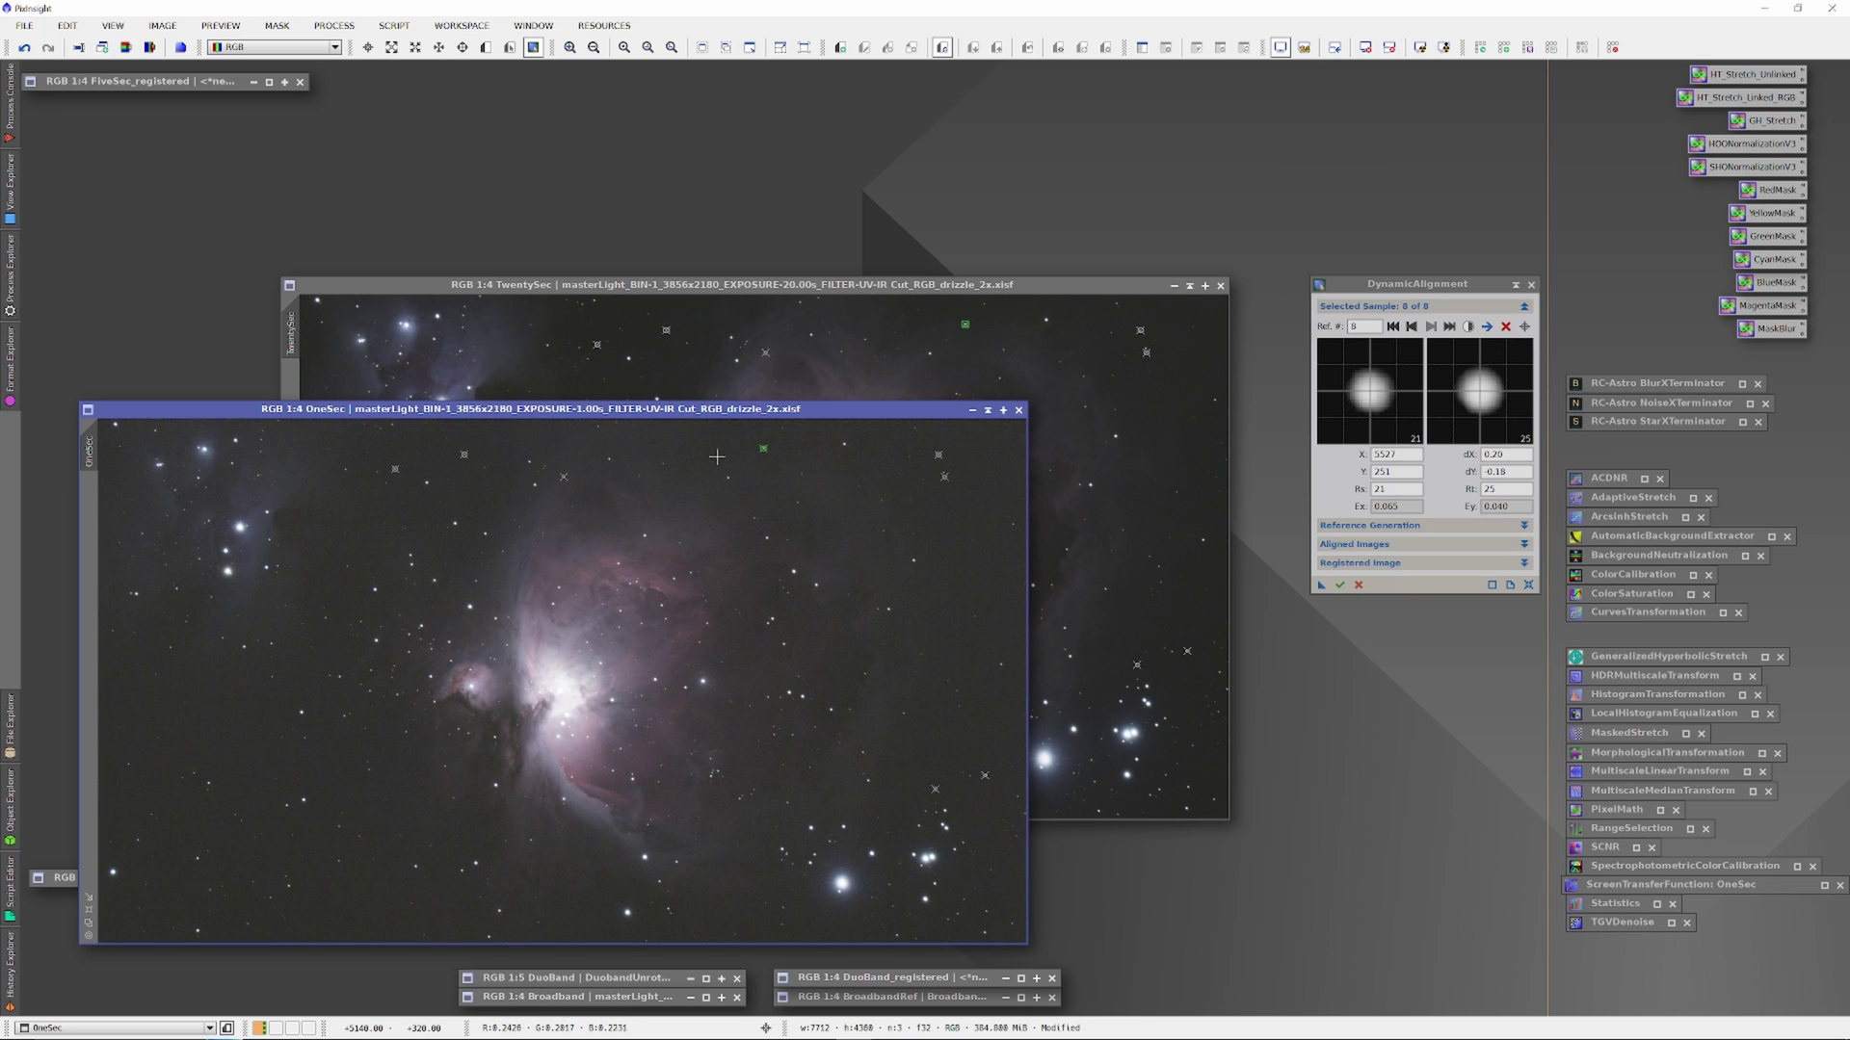
Execute to create TwentySec_registered, park it as an icon, and end the alignment session.
click(1339, 585)
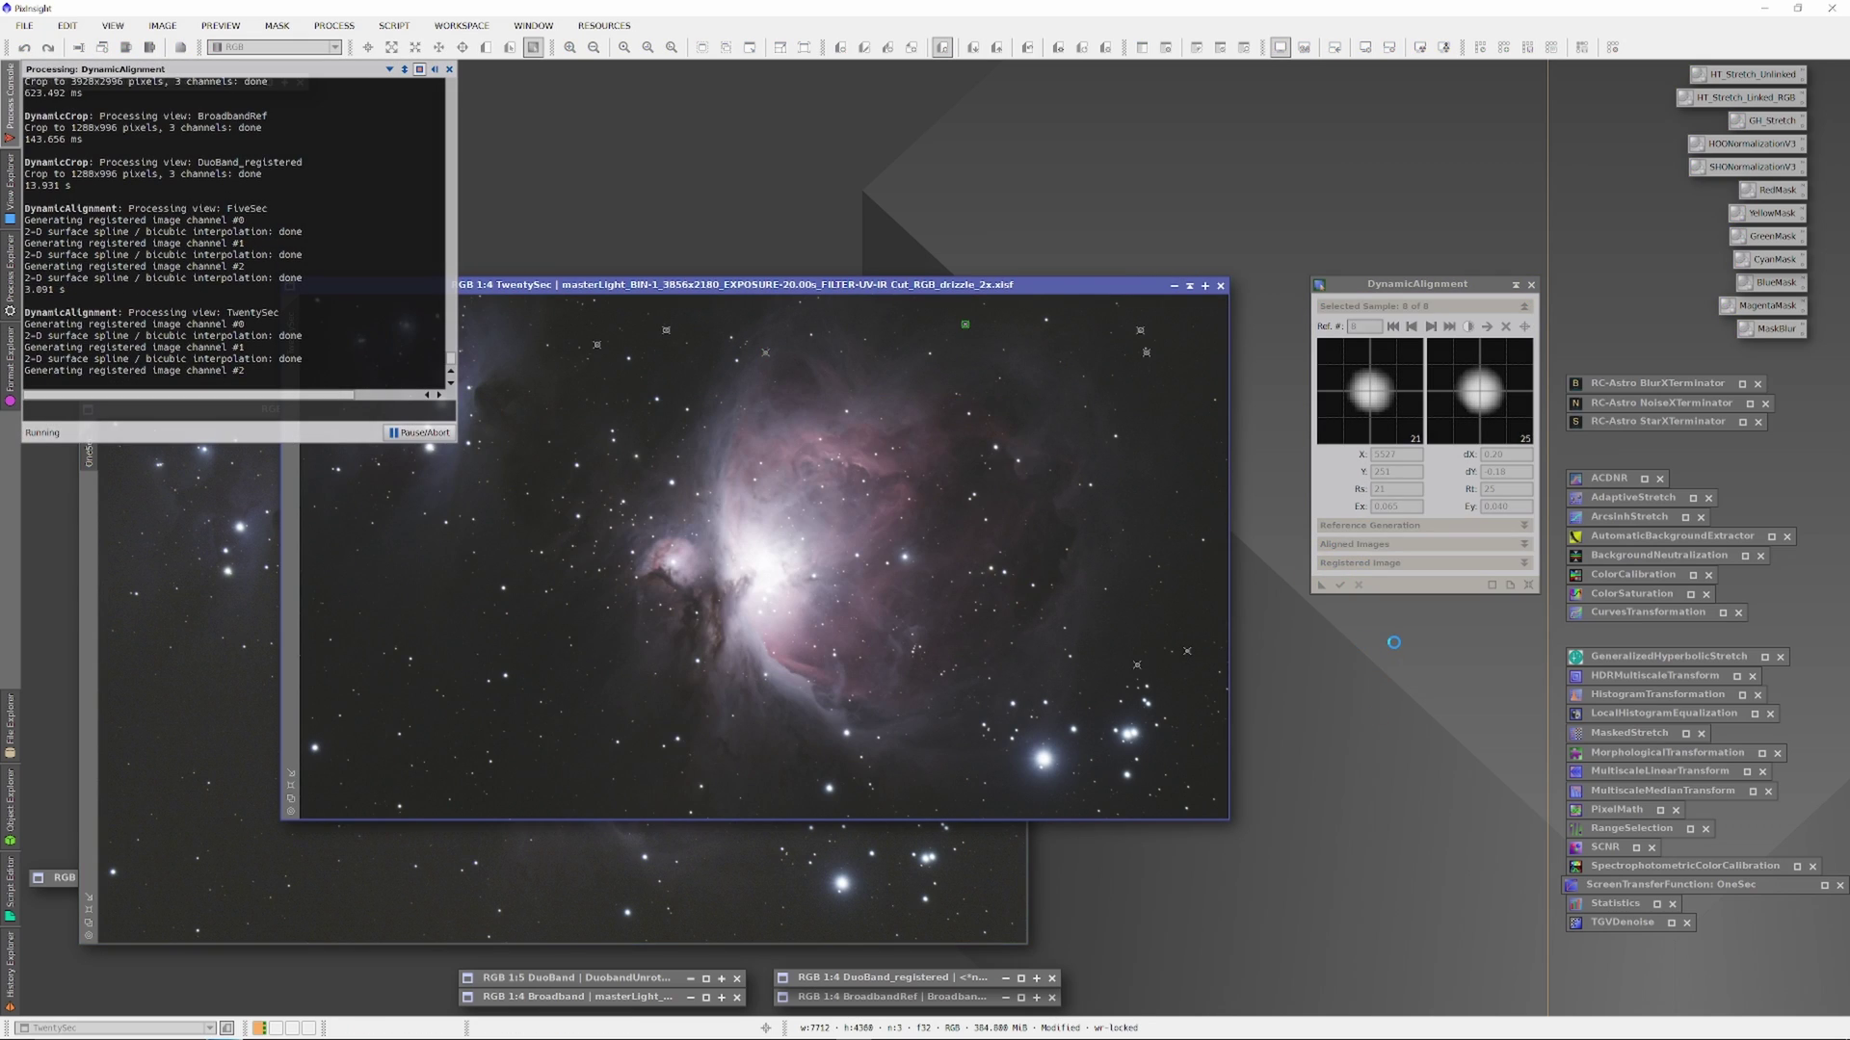
click(1191, 287)
drag(599, 409, 558, 155)
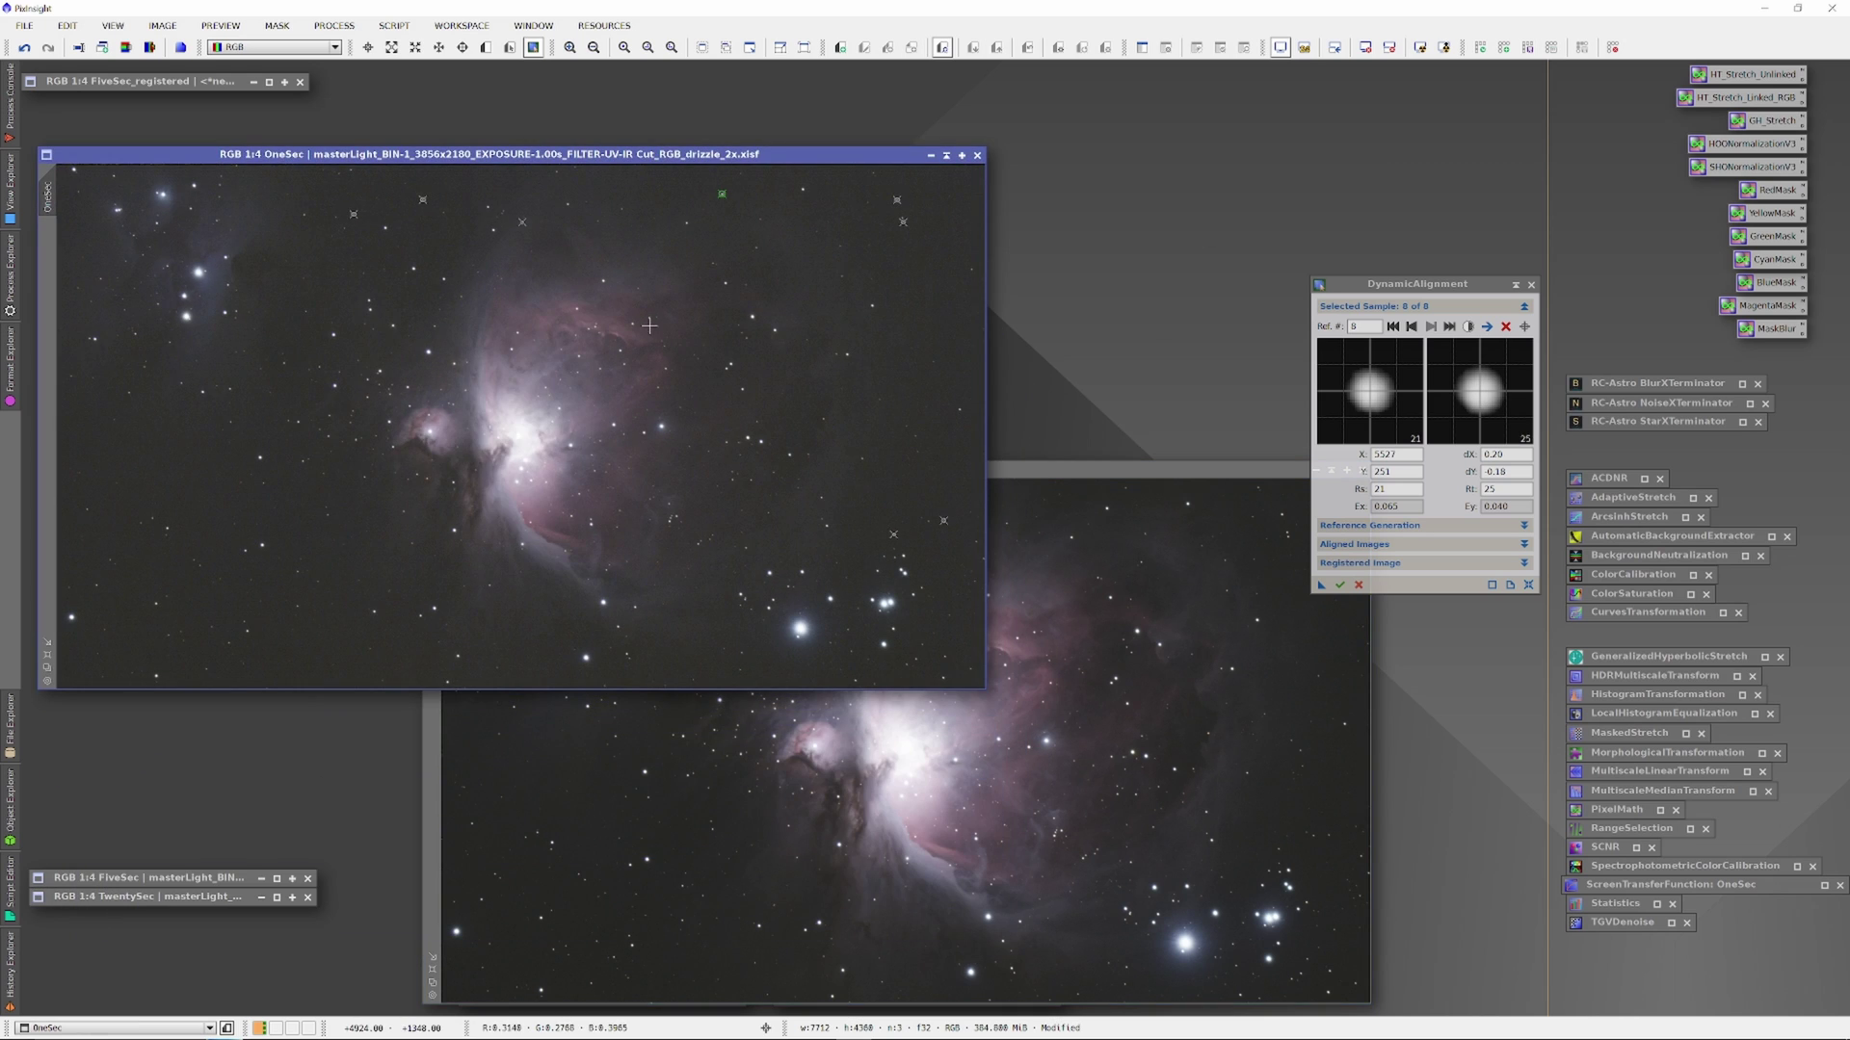
drag(1252, 469, 1101, 276)
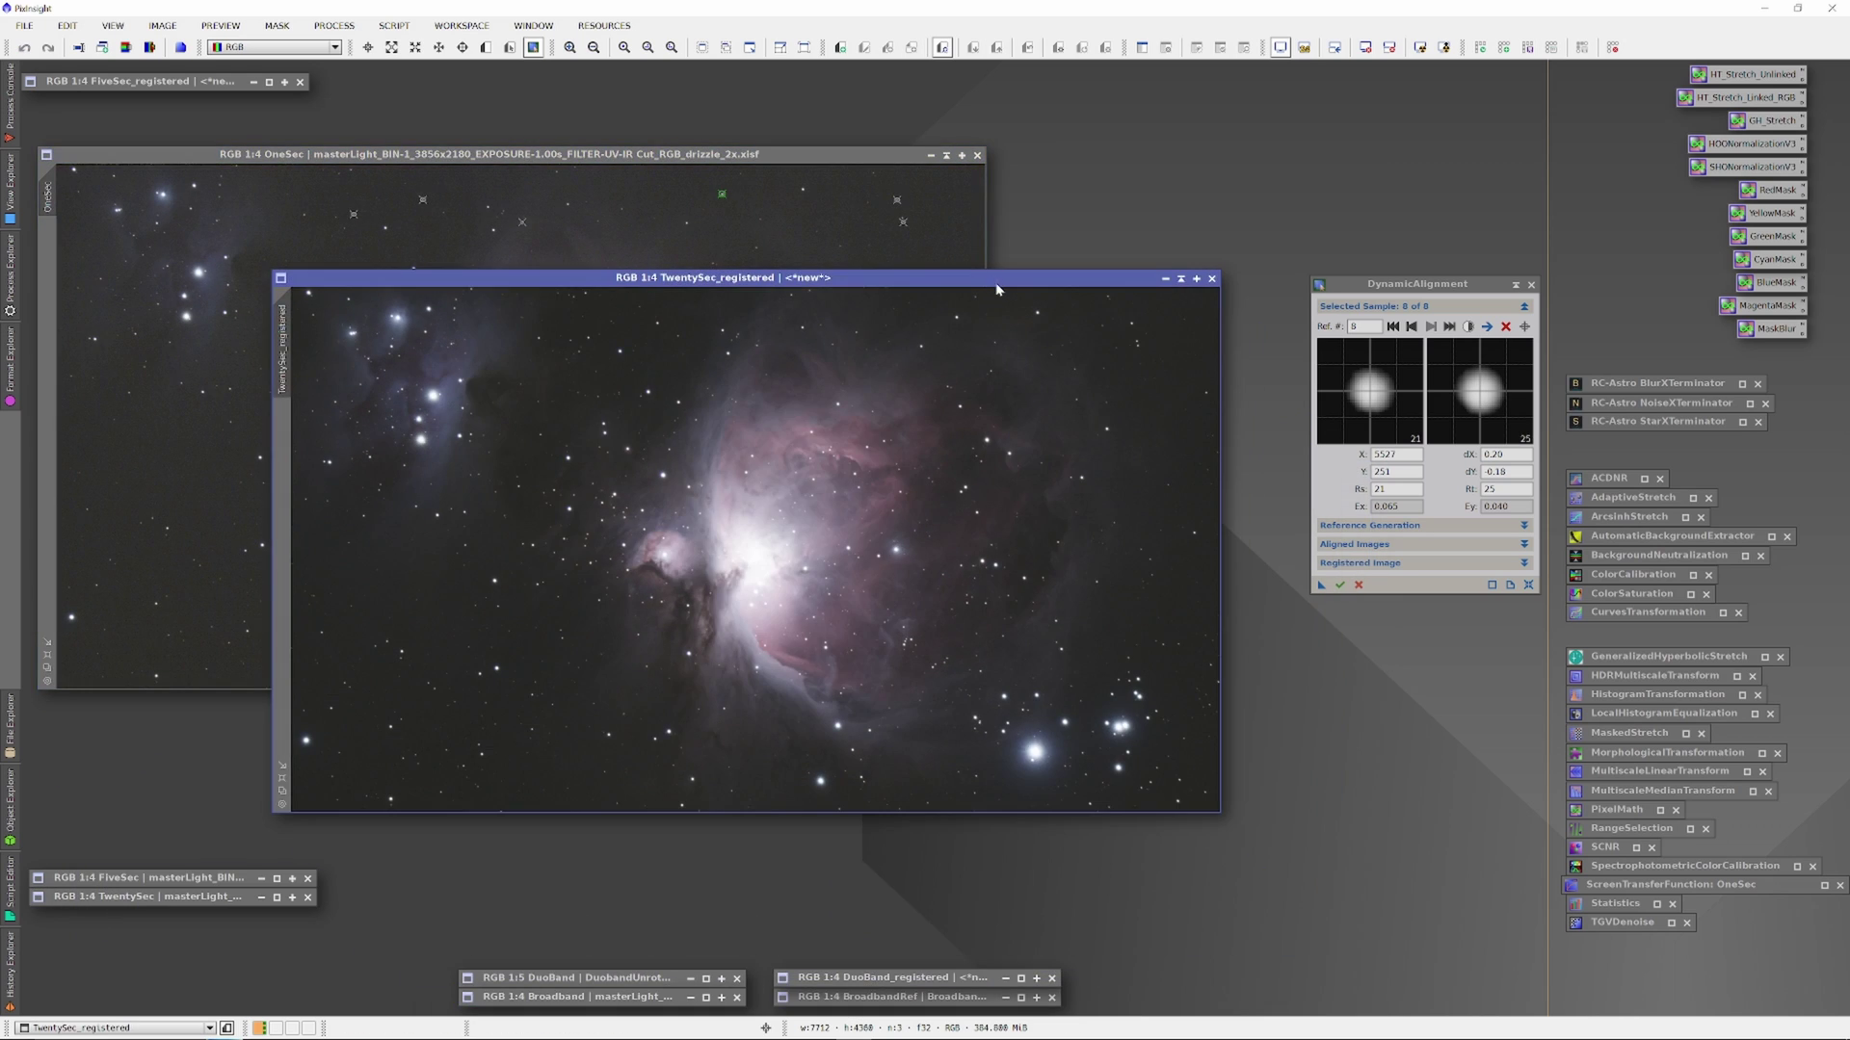
click(1180, 281)
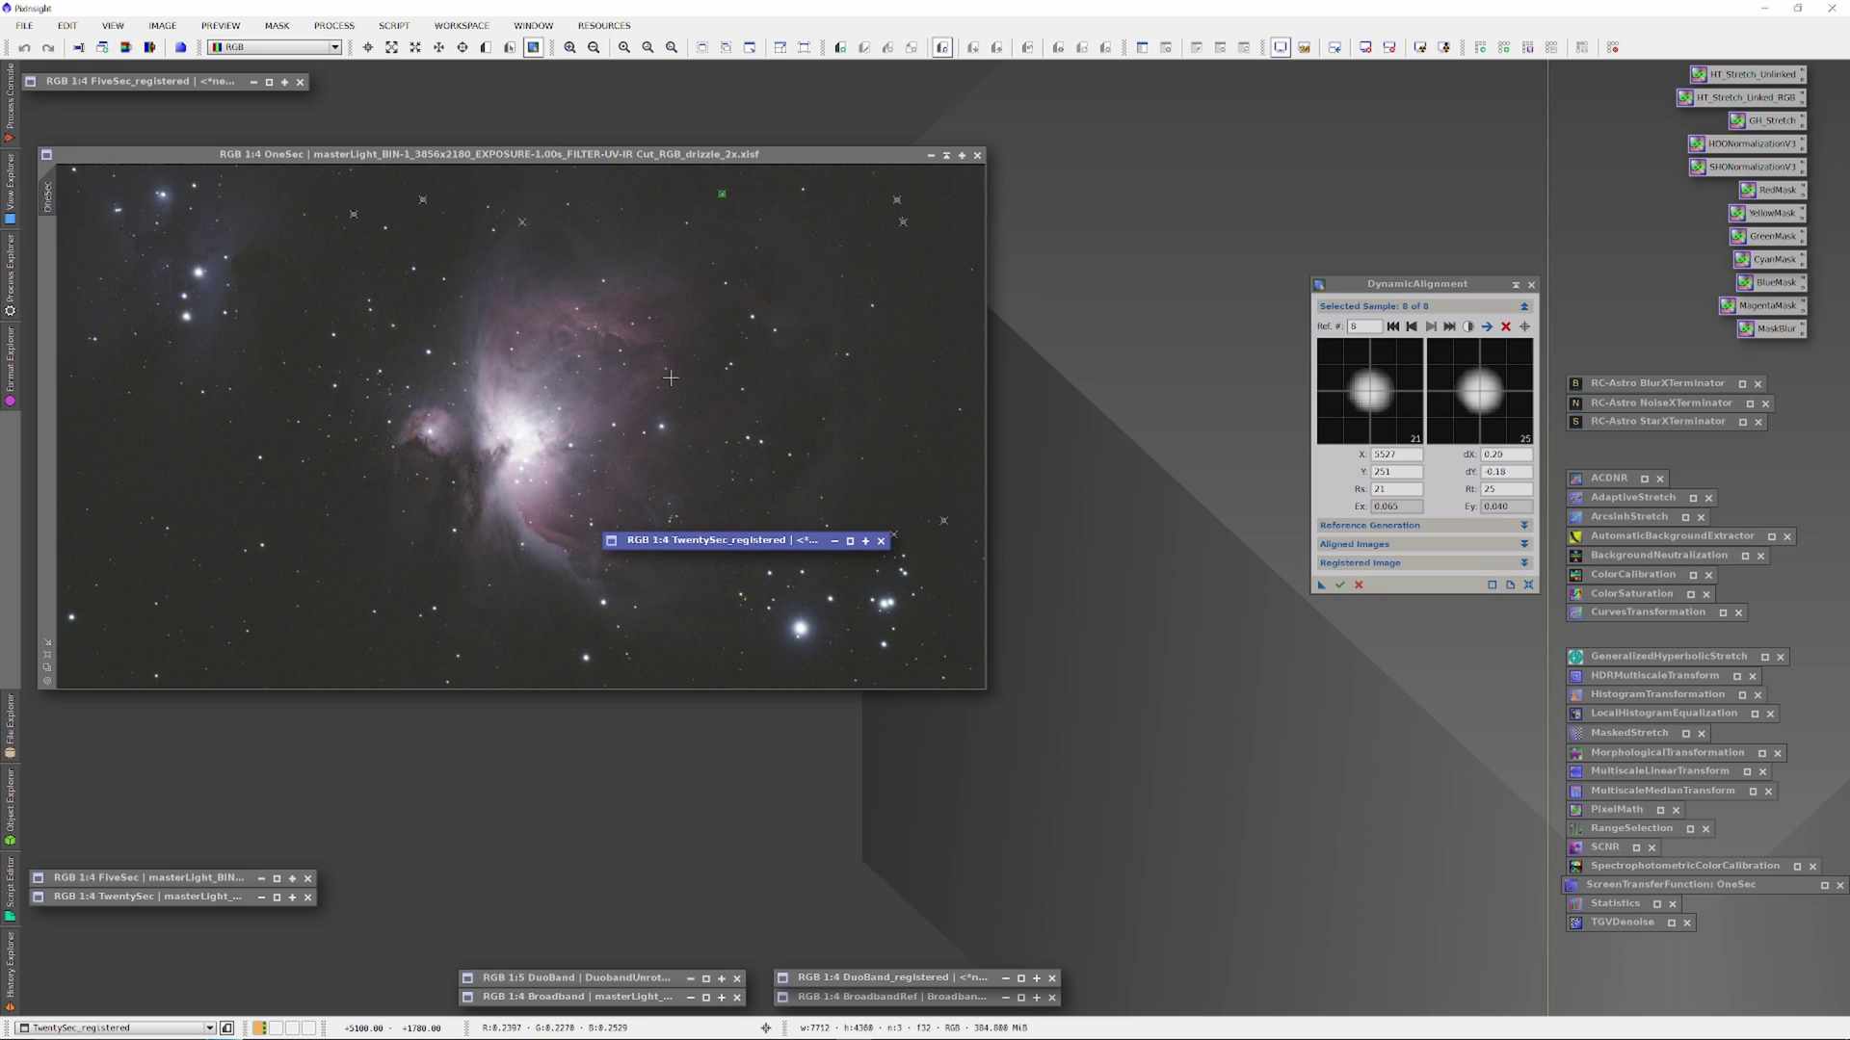
drag(732, 541, 185, 104)
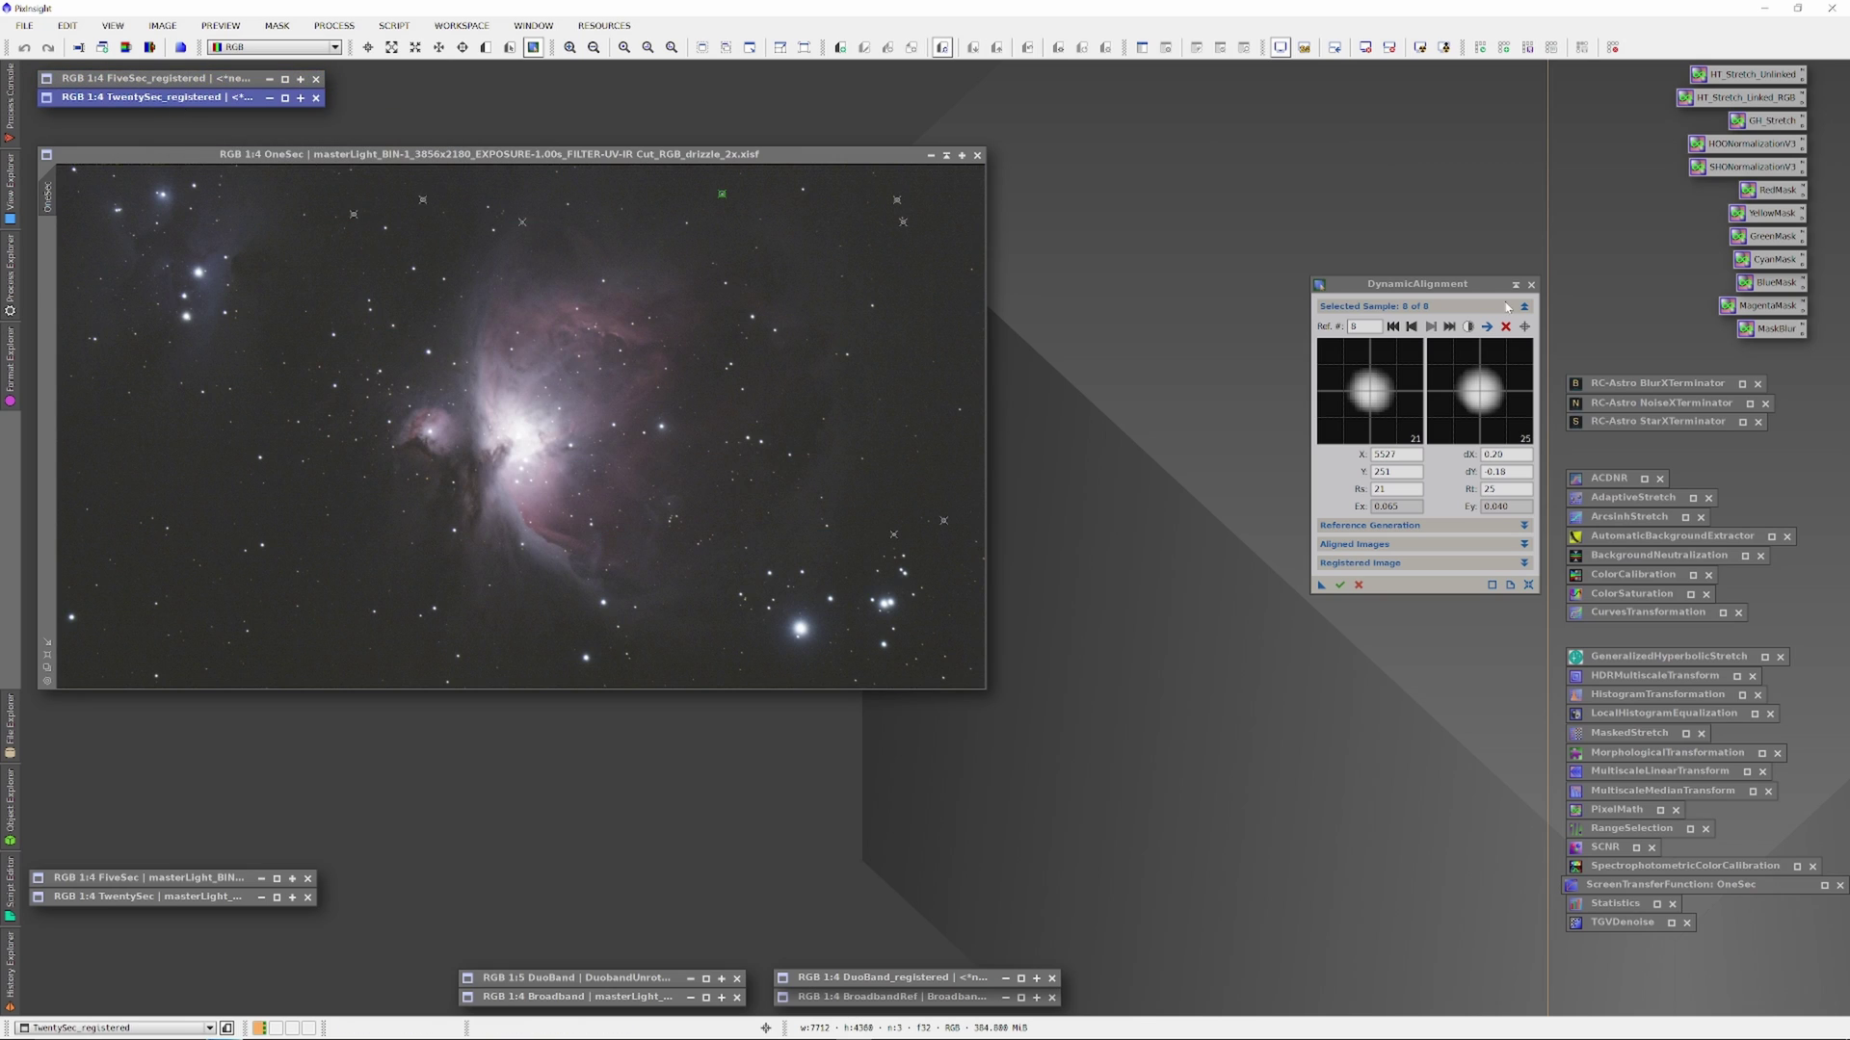
click(1532, 285)
click(953, 557)
Draw a 7044 × 3928 DynamicCrop area on OneSec and save it as the Process11 icon.
click(334, 25)
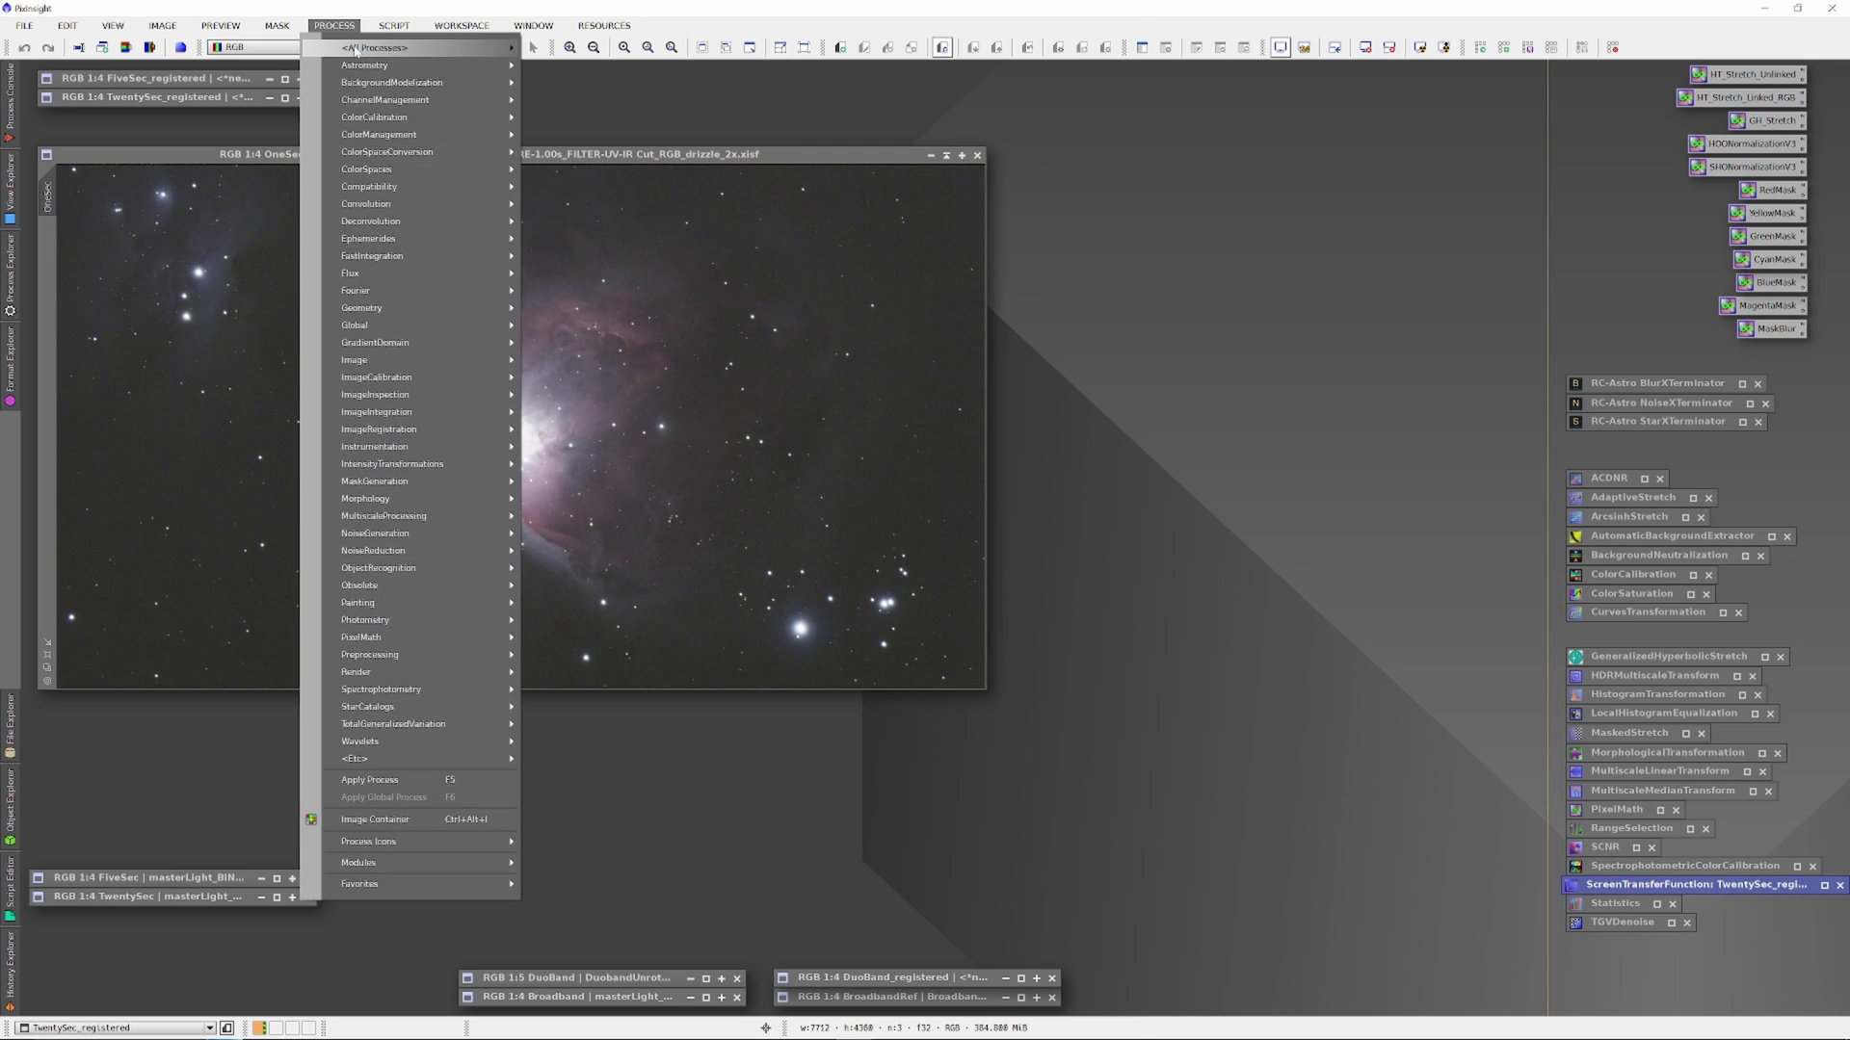
mouse_move(386, 47)
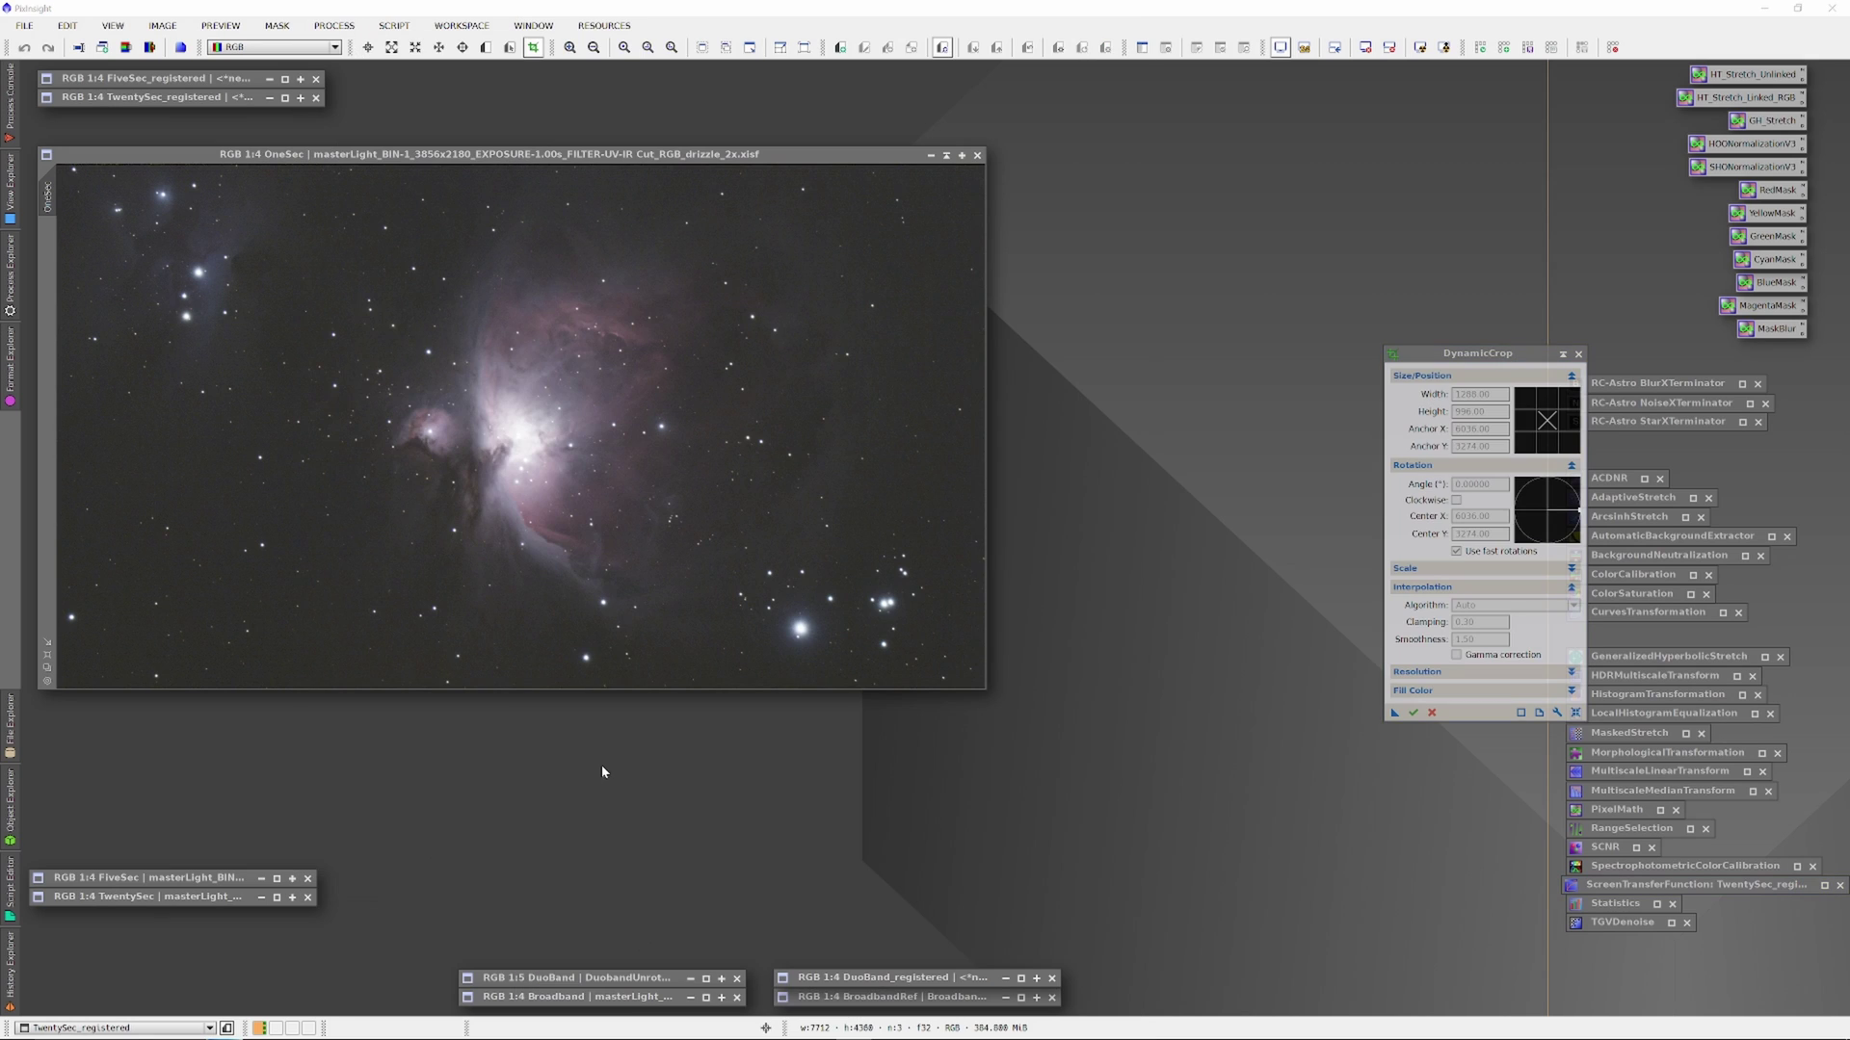
click(601, 767)
drag(94, 181, 943, 655)
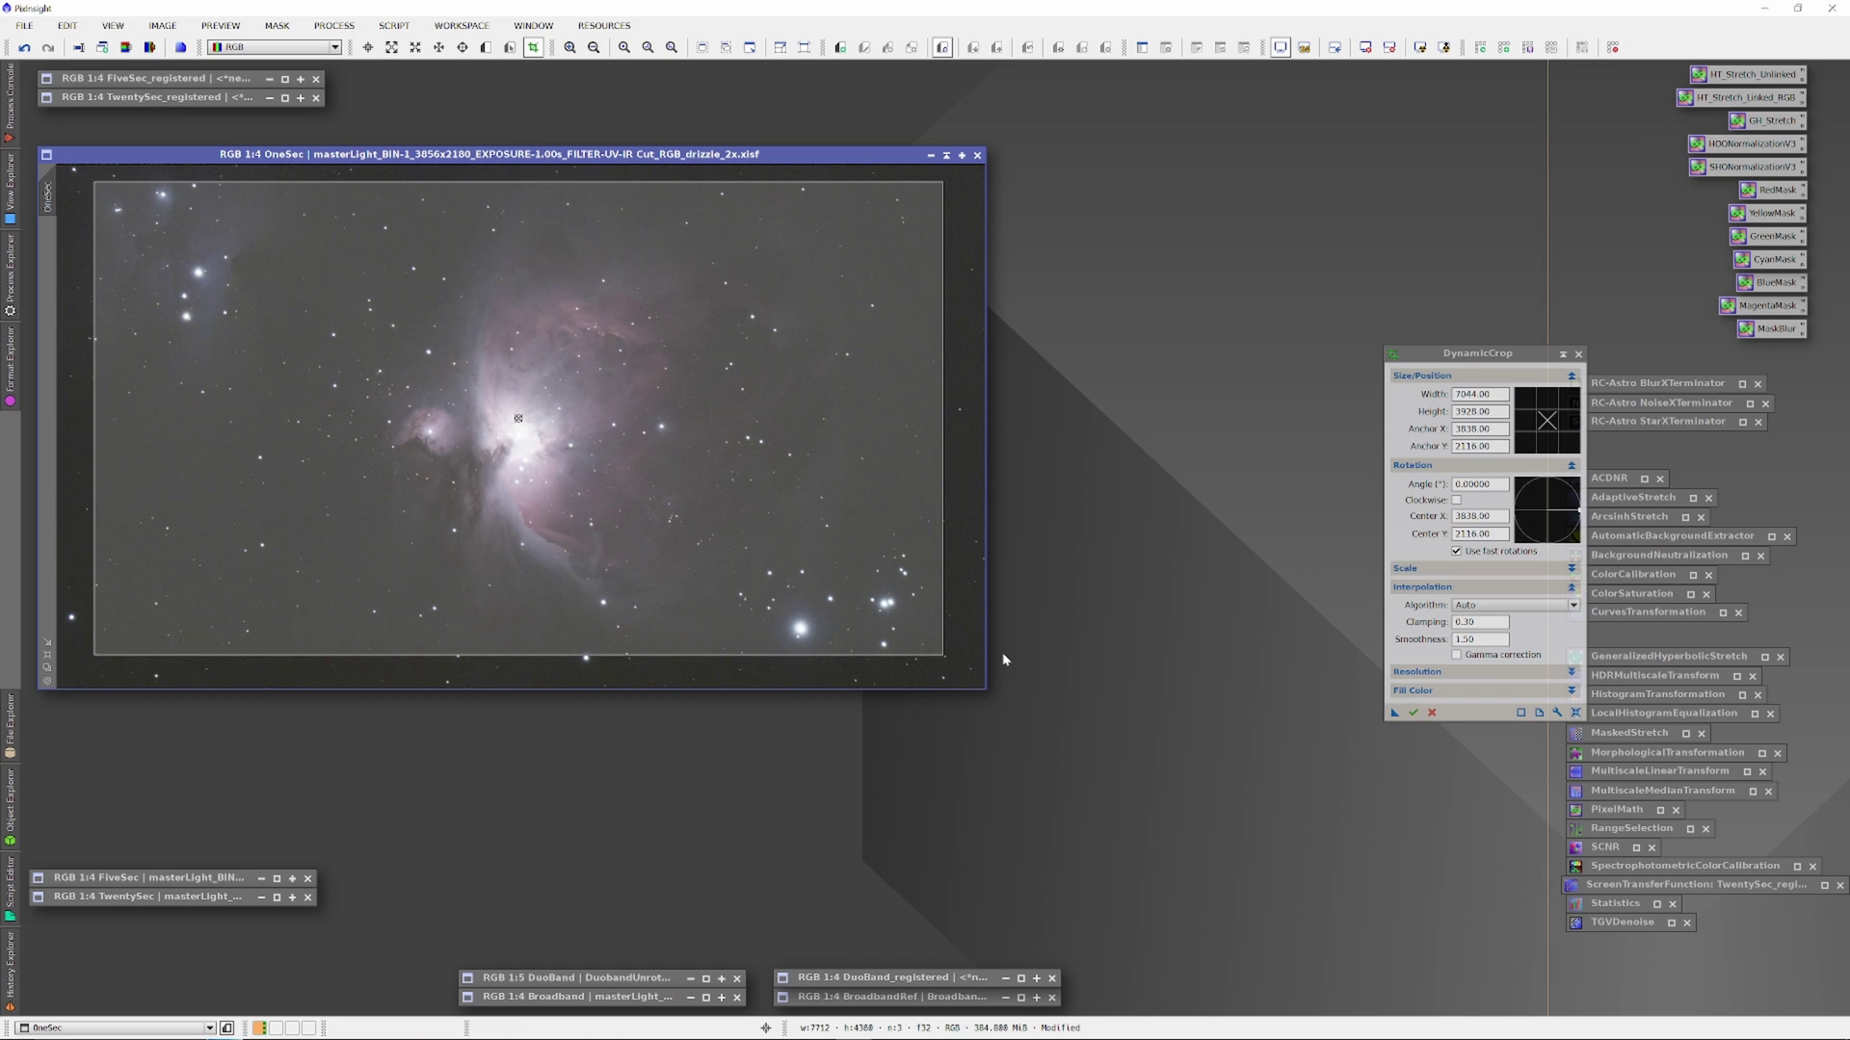
drag(1394, 713, 1308, 725)
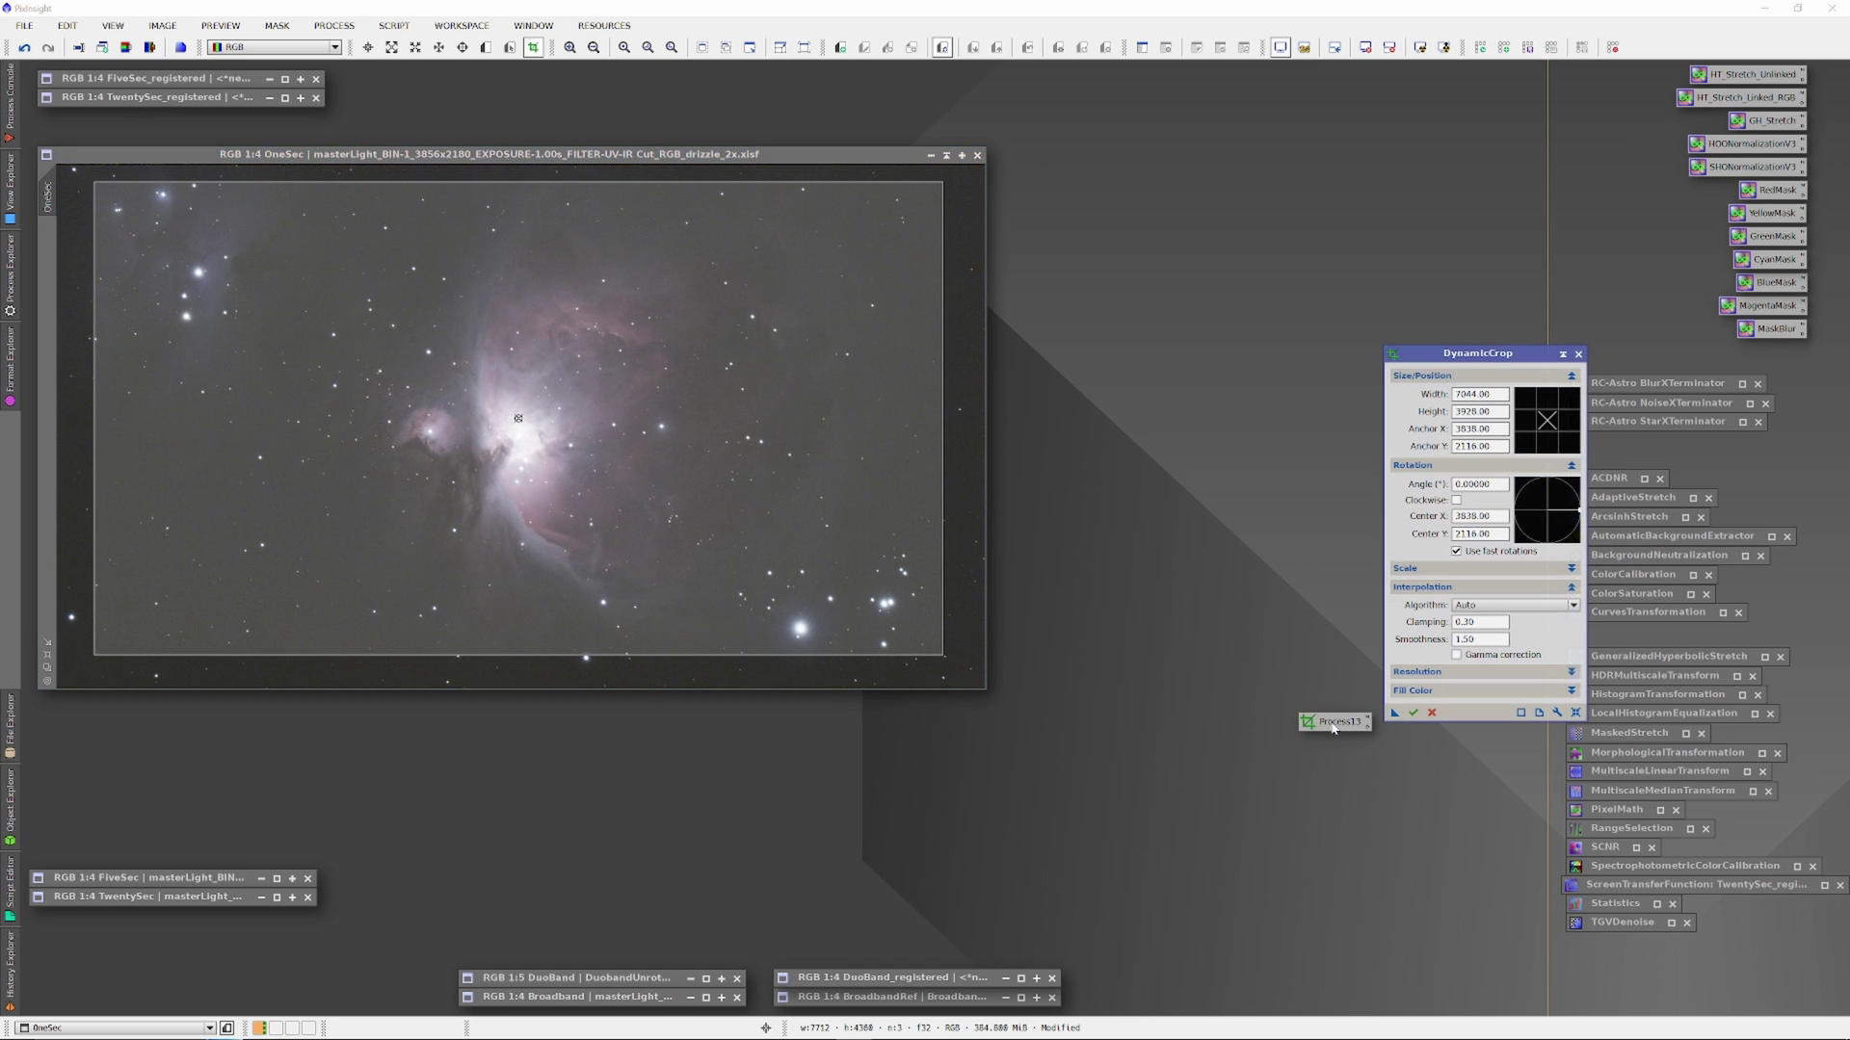